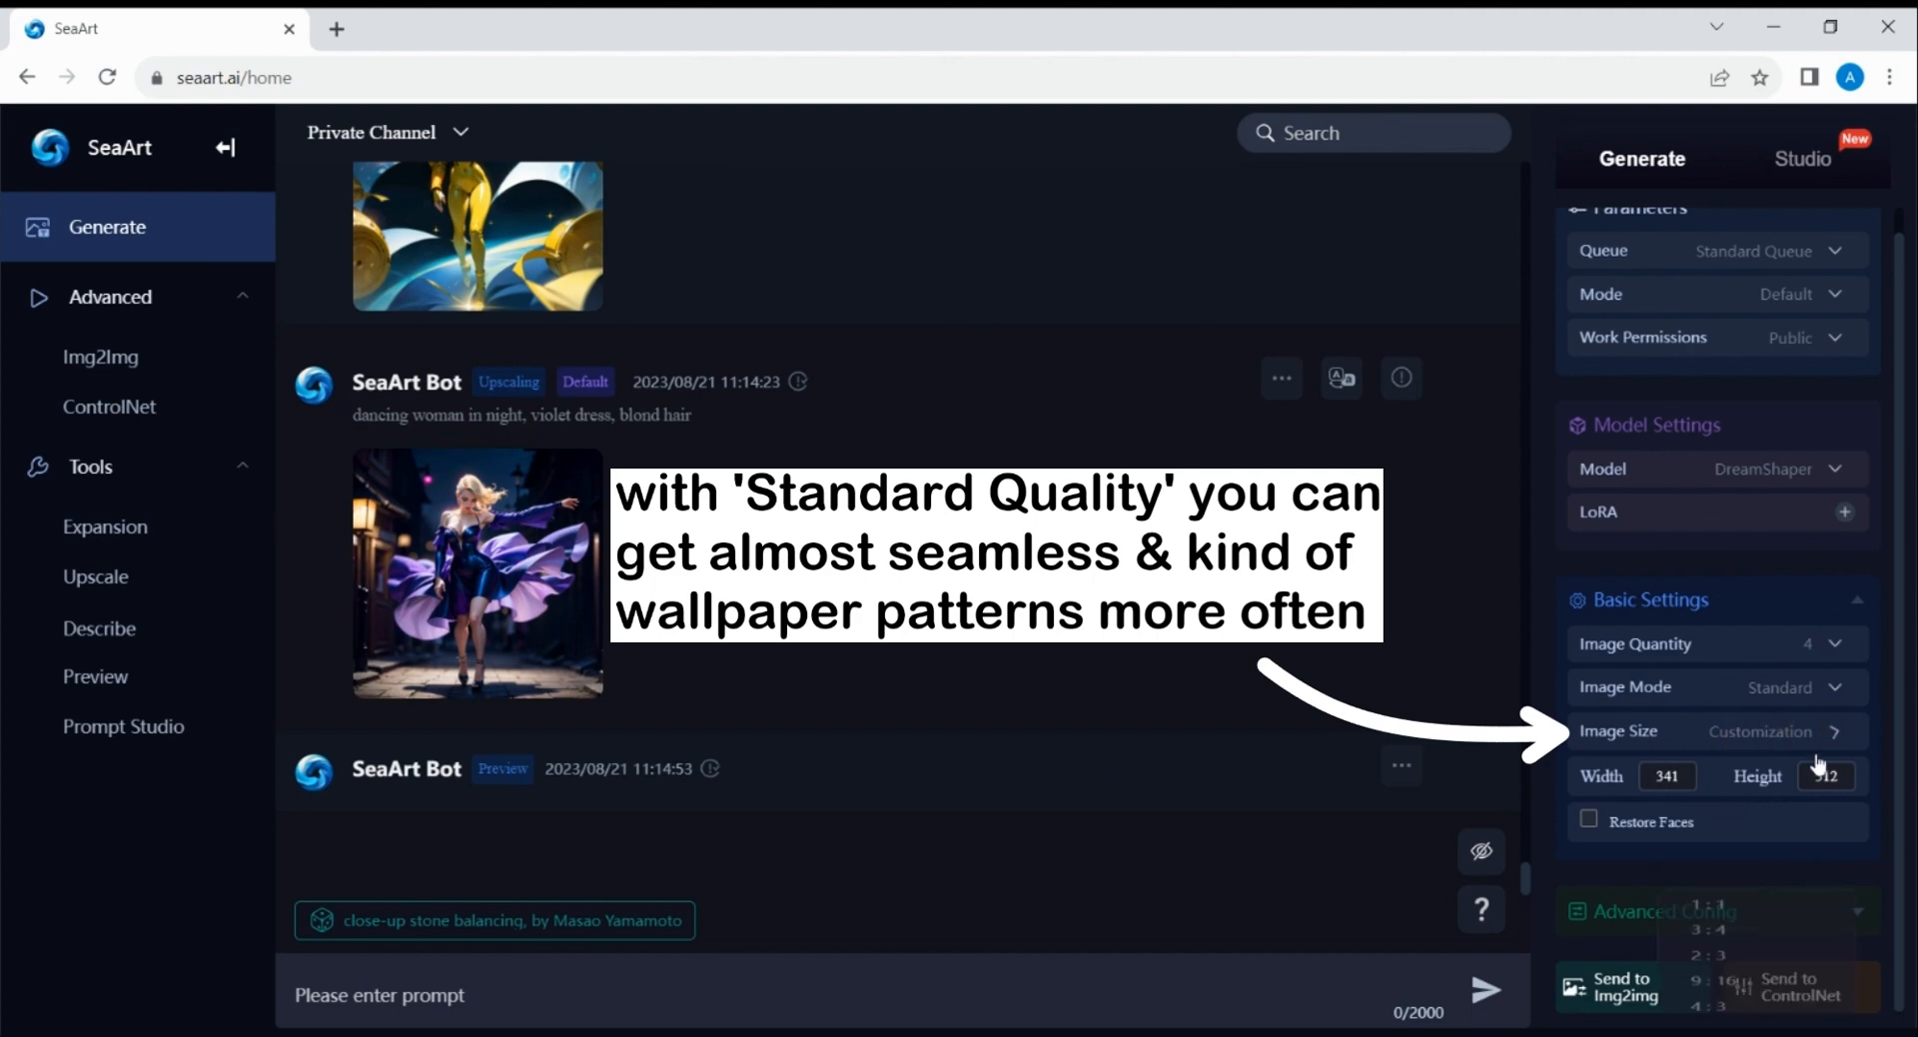
Step: Set the image size to the 1:1 ratio and raise the sampling steps to 32 in the advanced configuration
left_click(1826, 733)
left_click(1773, 787)
left_click(1662, 913)
scroll(1728, 797, "down", 5)
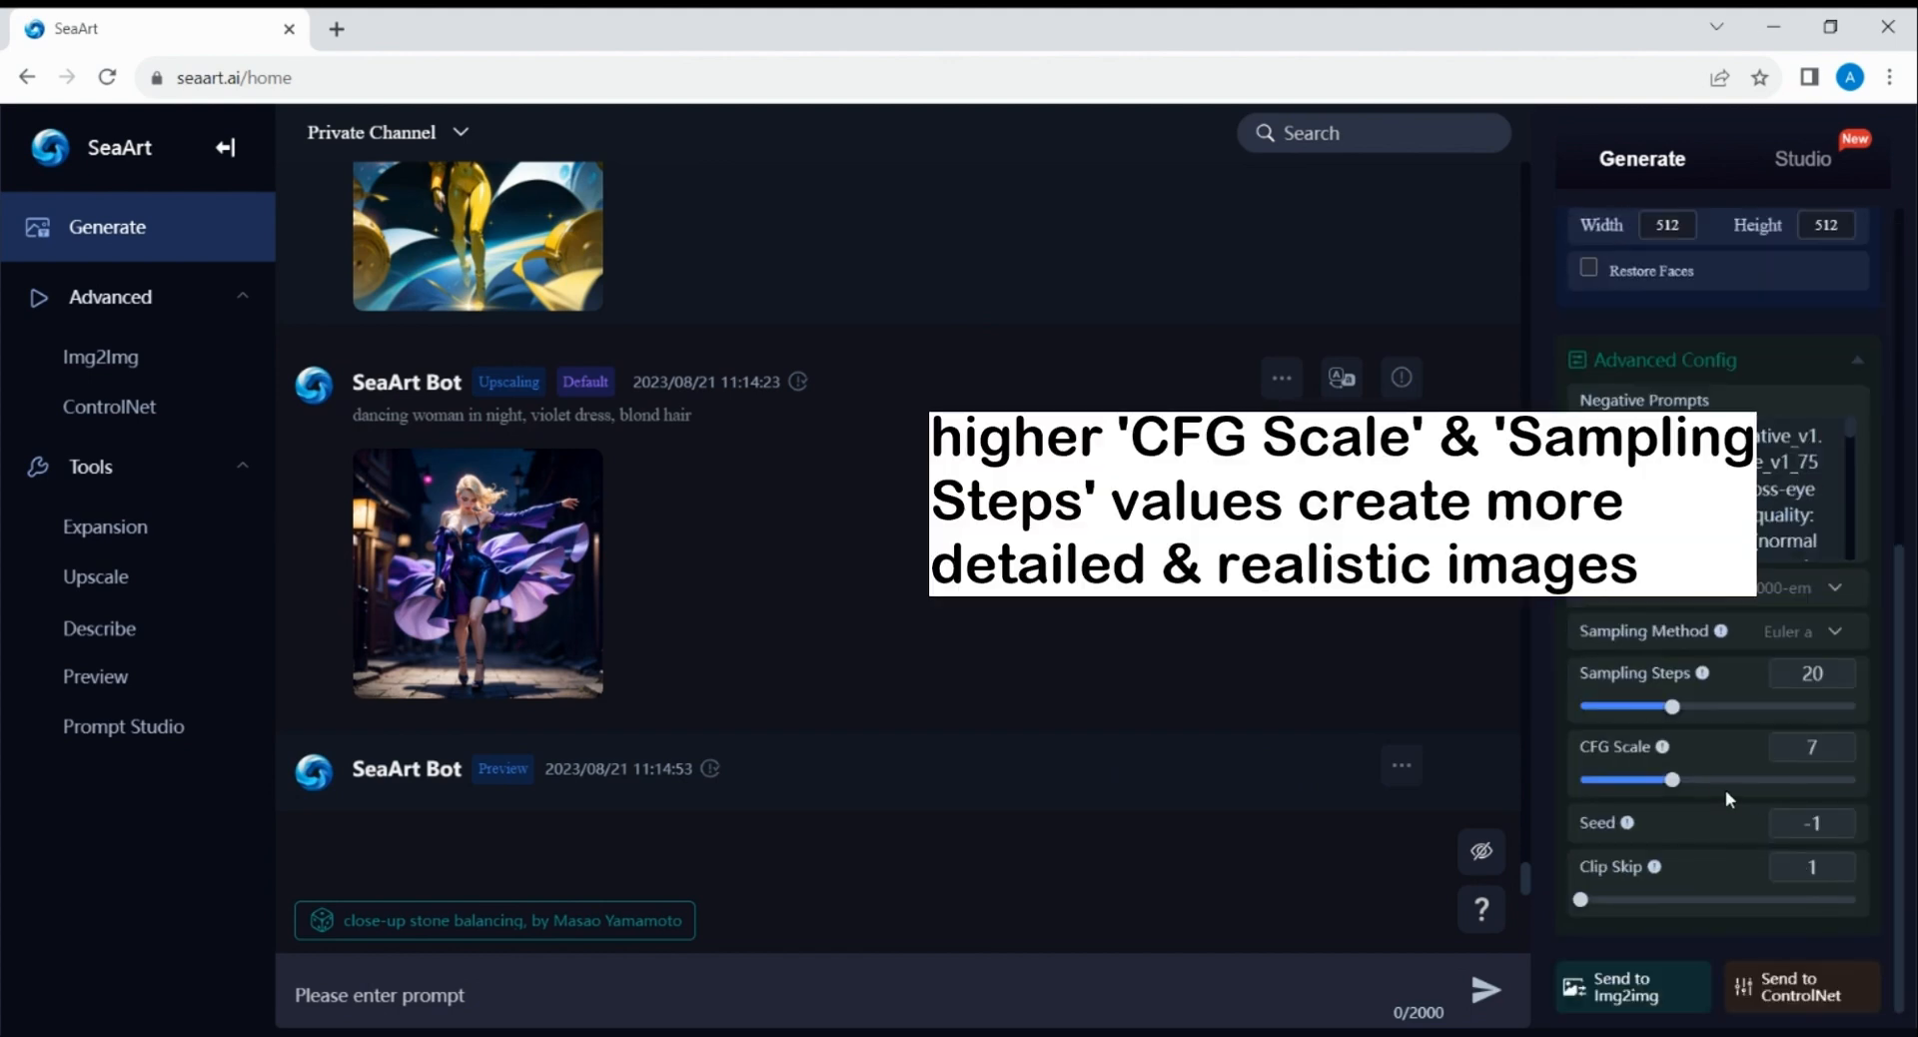
left_click_drag(1675, 705, 1783, 706)
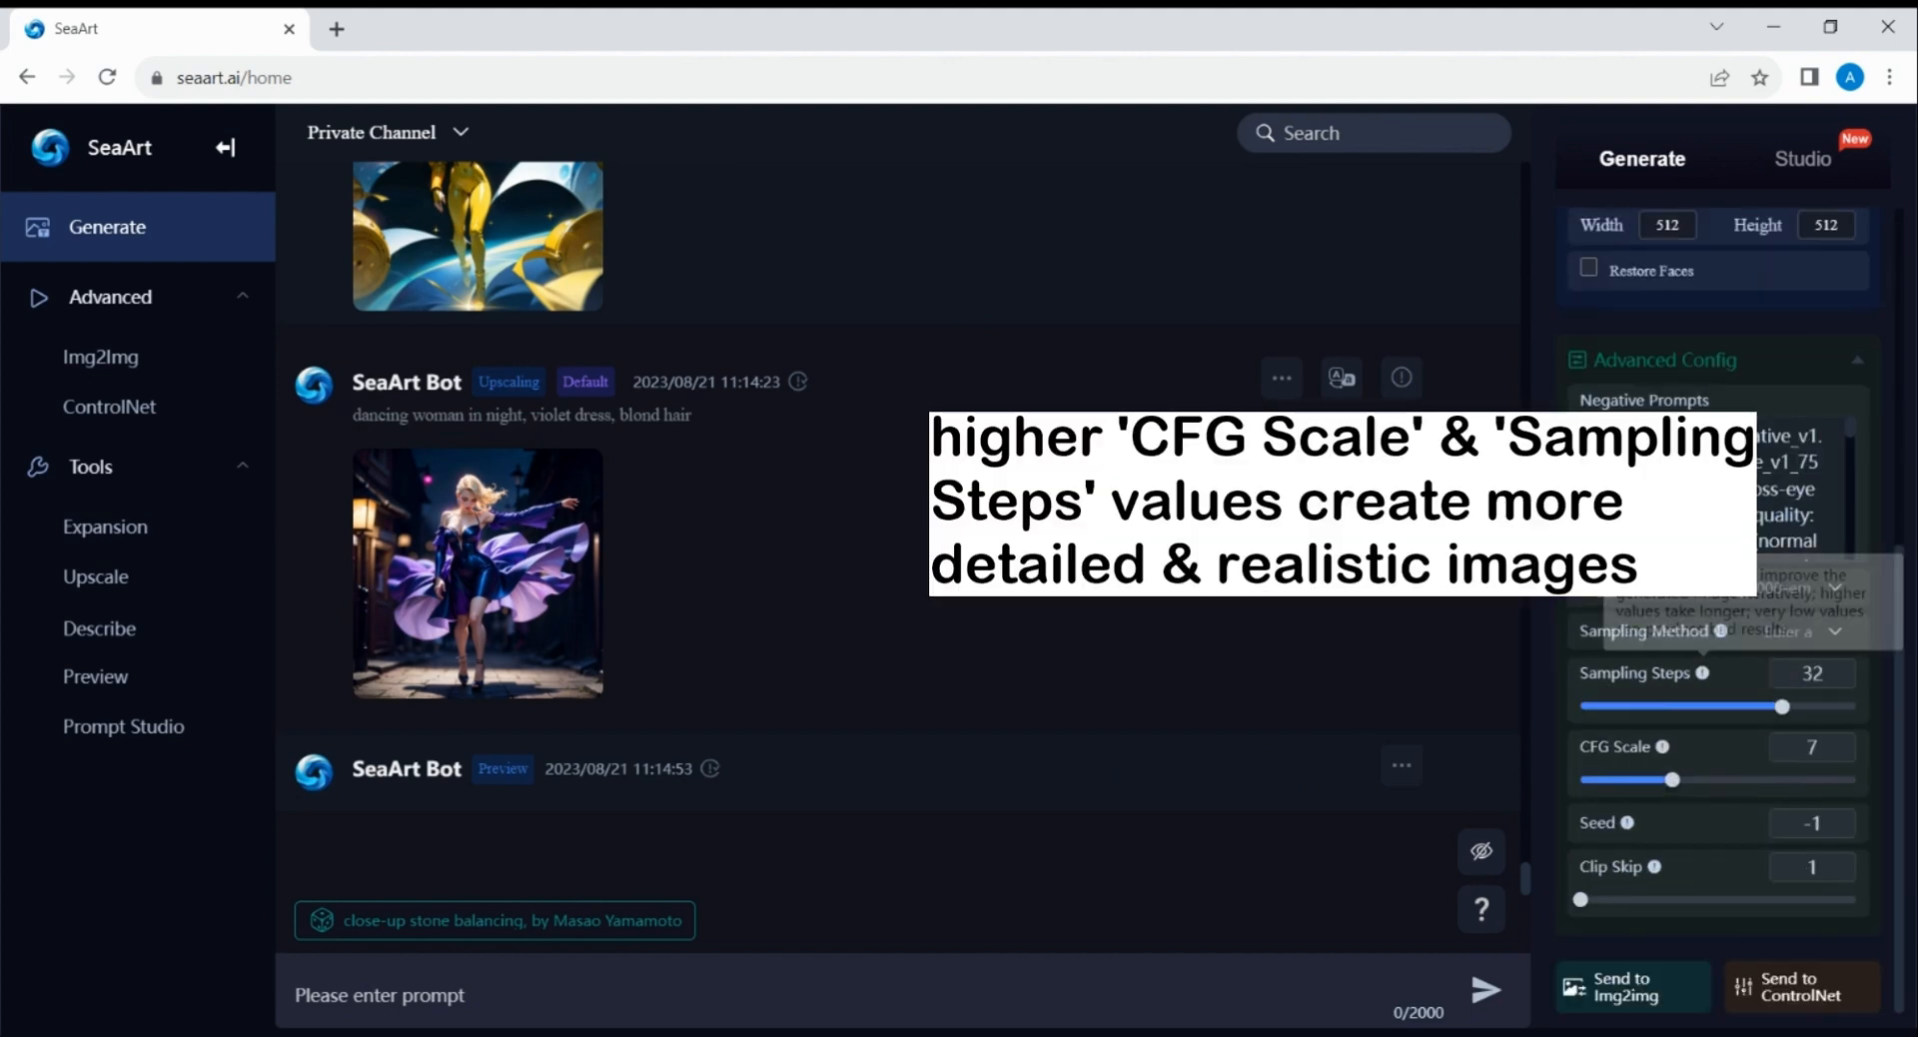
Step: Generate images from the prompt "floral pattern"
left_click(459, 977)
type("floral pattern")
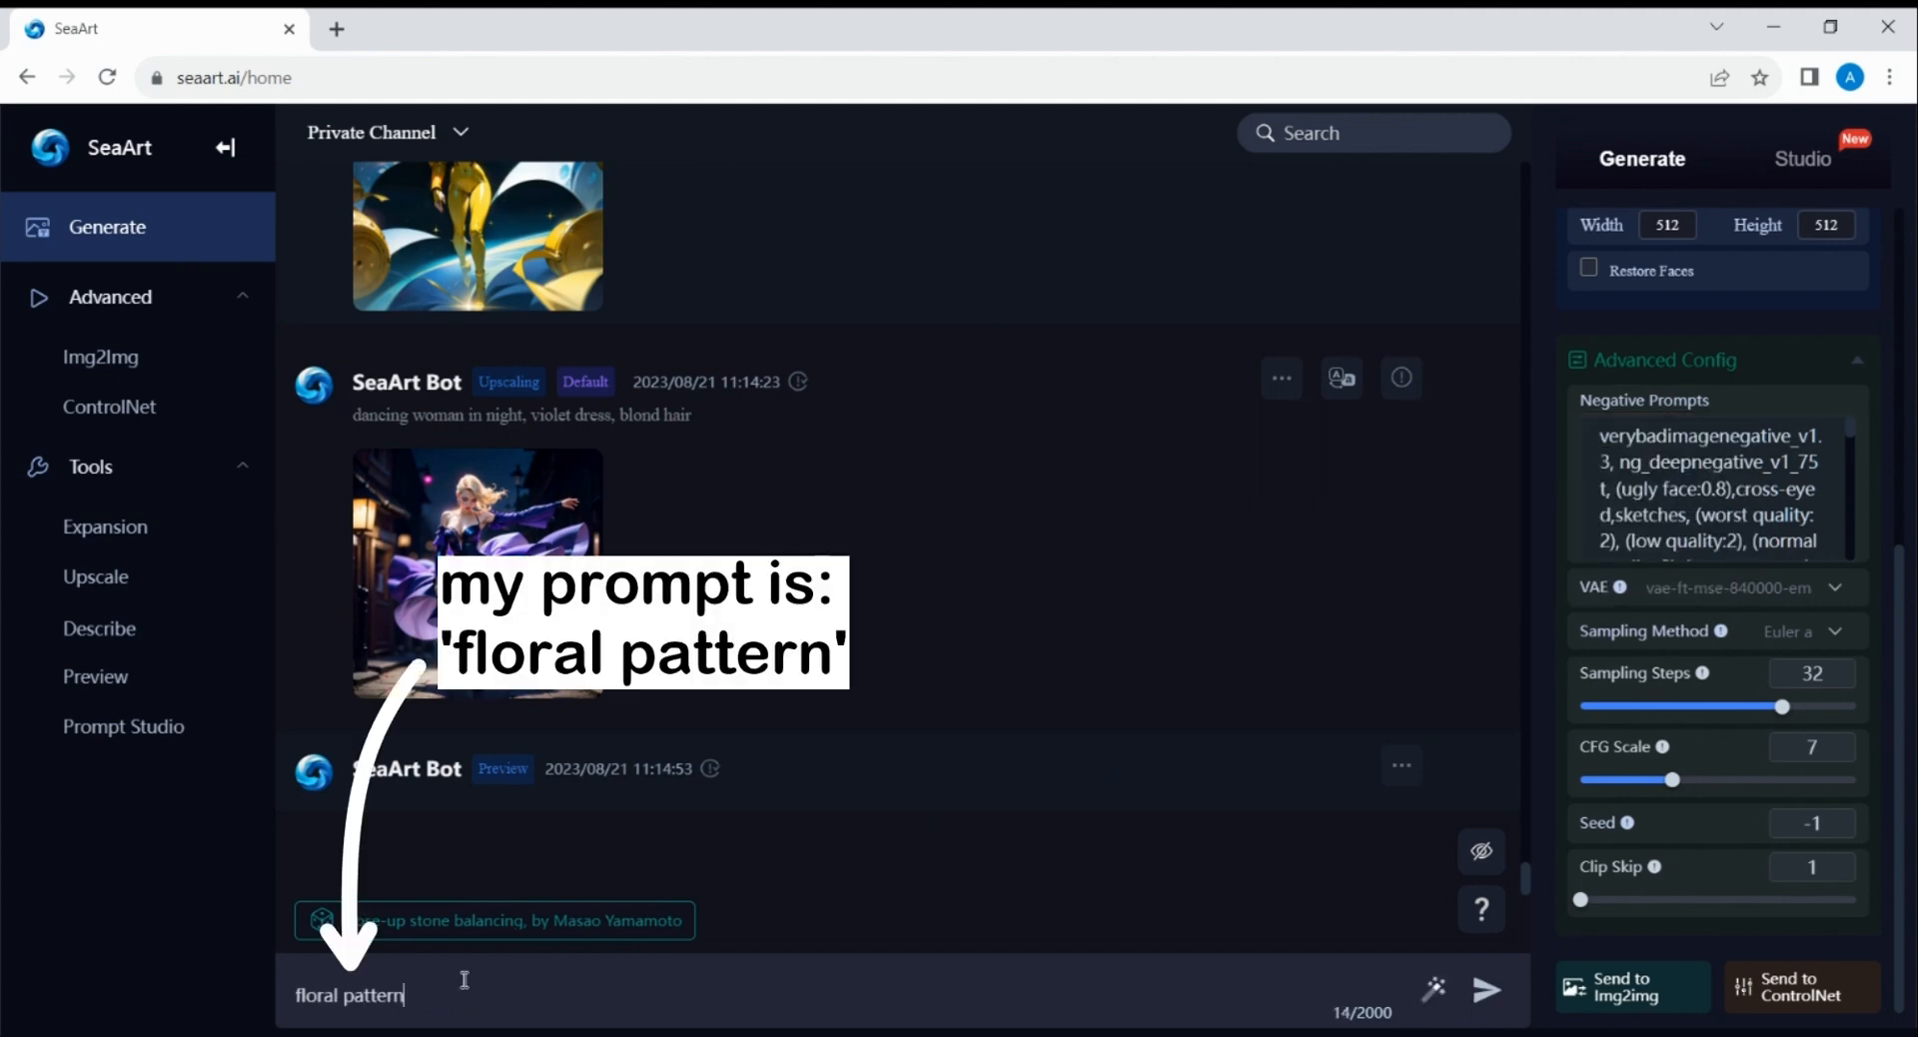
left_click(1485, 989)
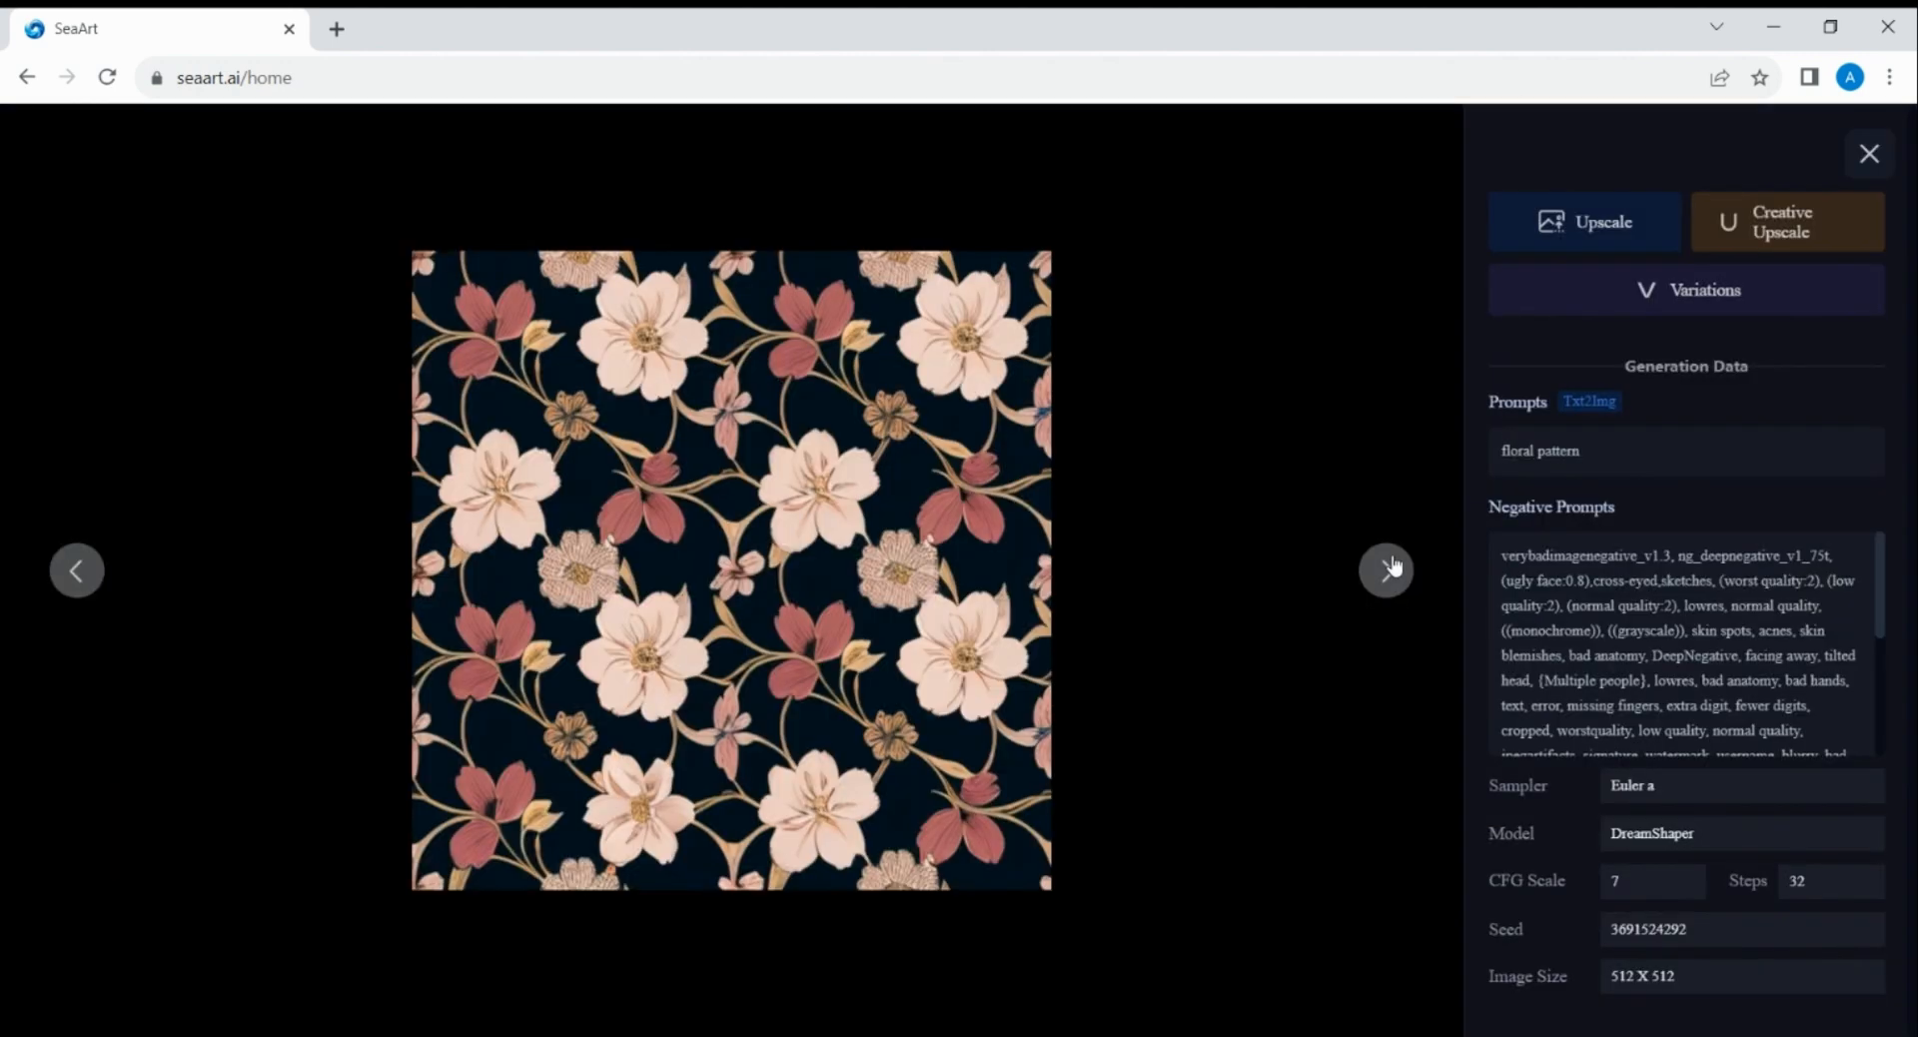
Step: Look through the enlarged floral pattern images and close the image viewer
left_click(1395, 565)
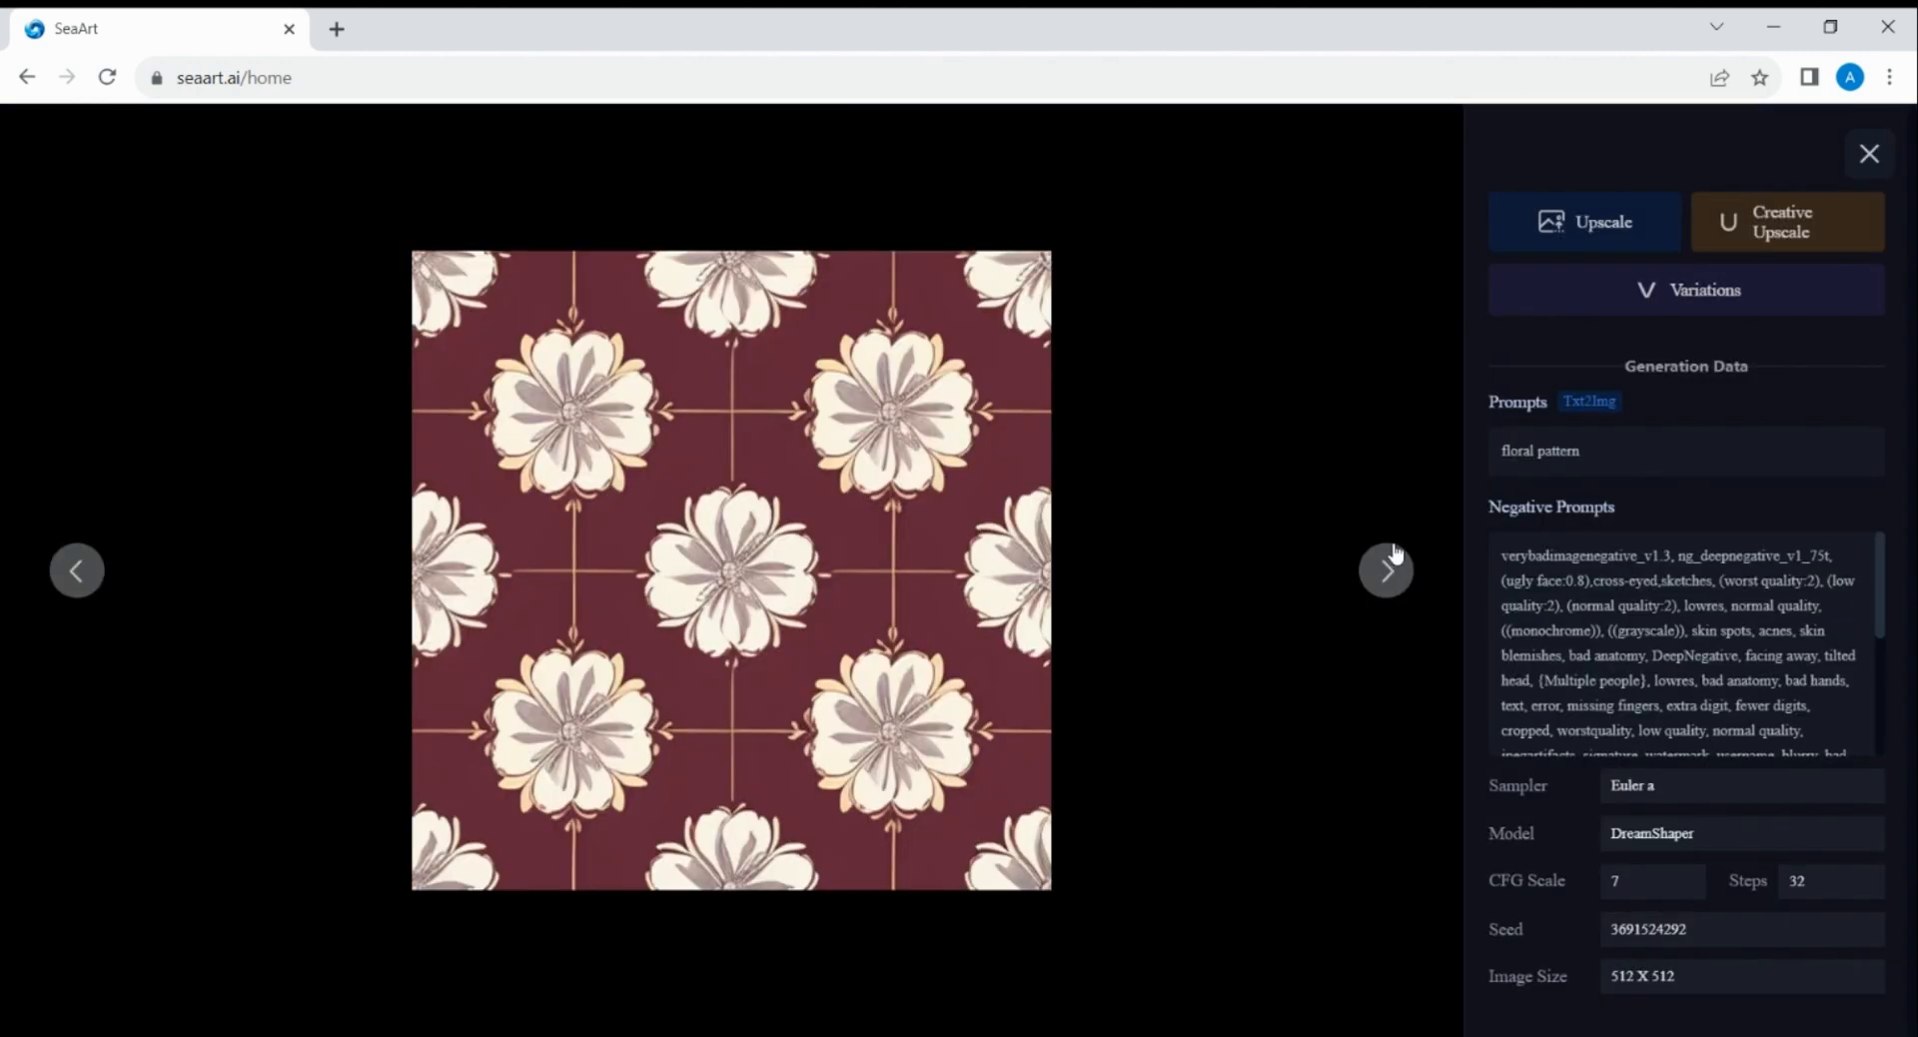
left_click(1393, 564)
left_click(1384, 571)
left_click(1869, 155)
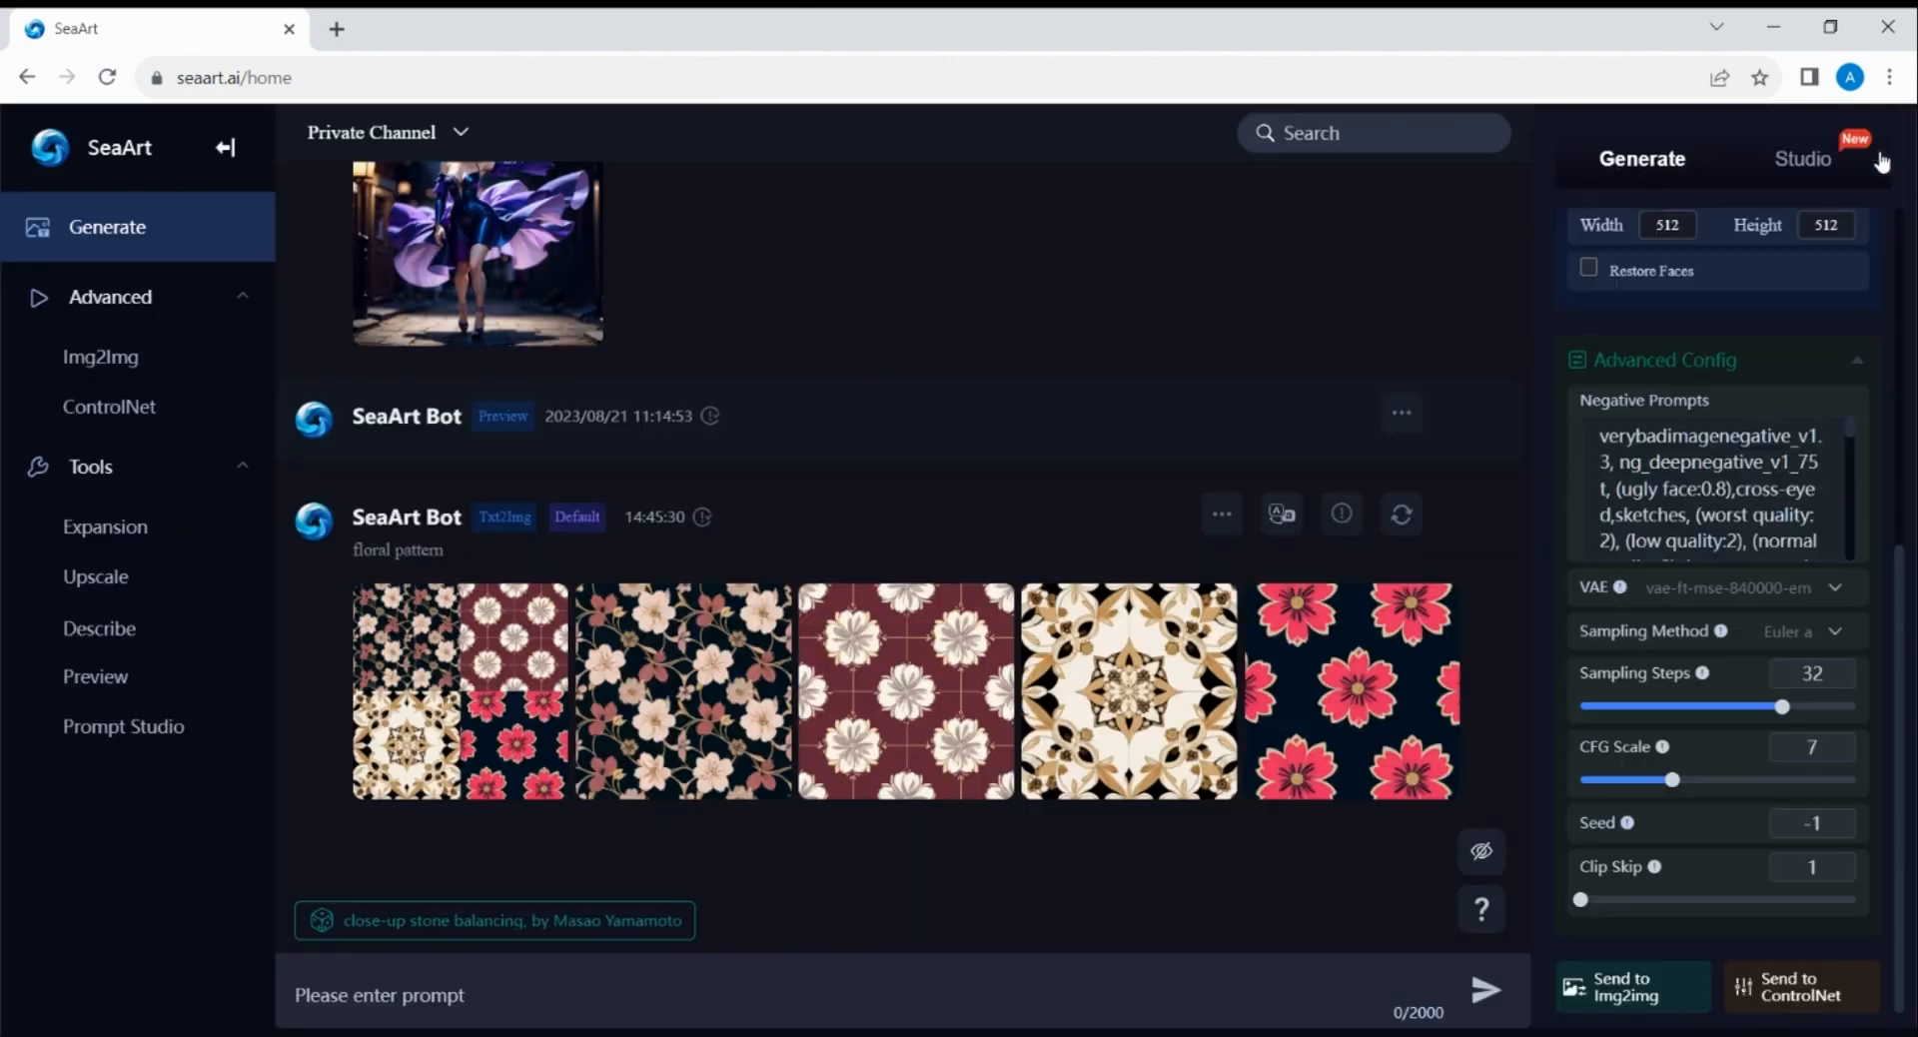
Step: Reuse the floral pattern prompt, reworded to "neon flowers pattern", with sampling steps at 36 and CFG scale at 4
left_click(1402, 514)
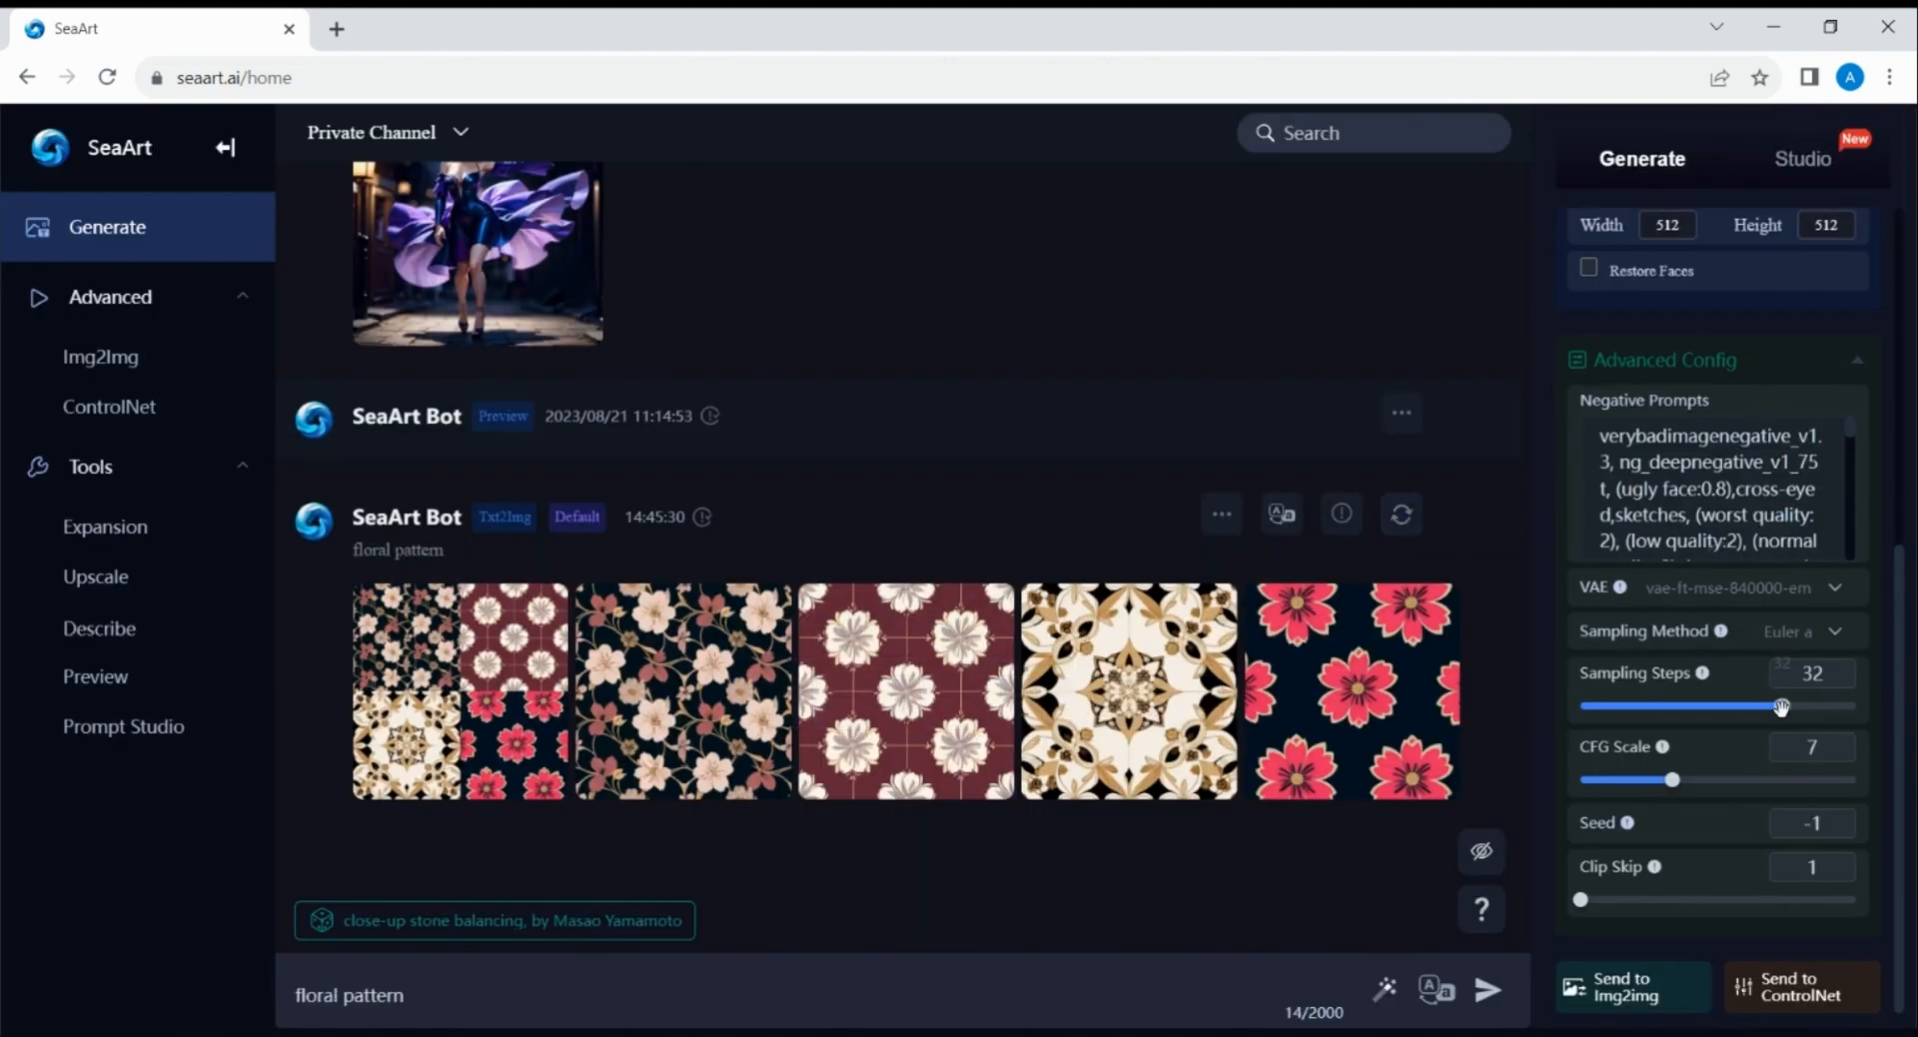
left_click_drag(1633, 782, 1602, 780)
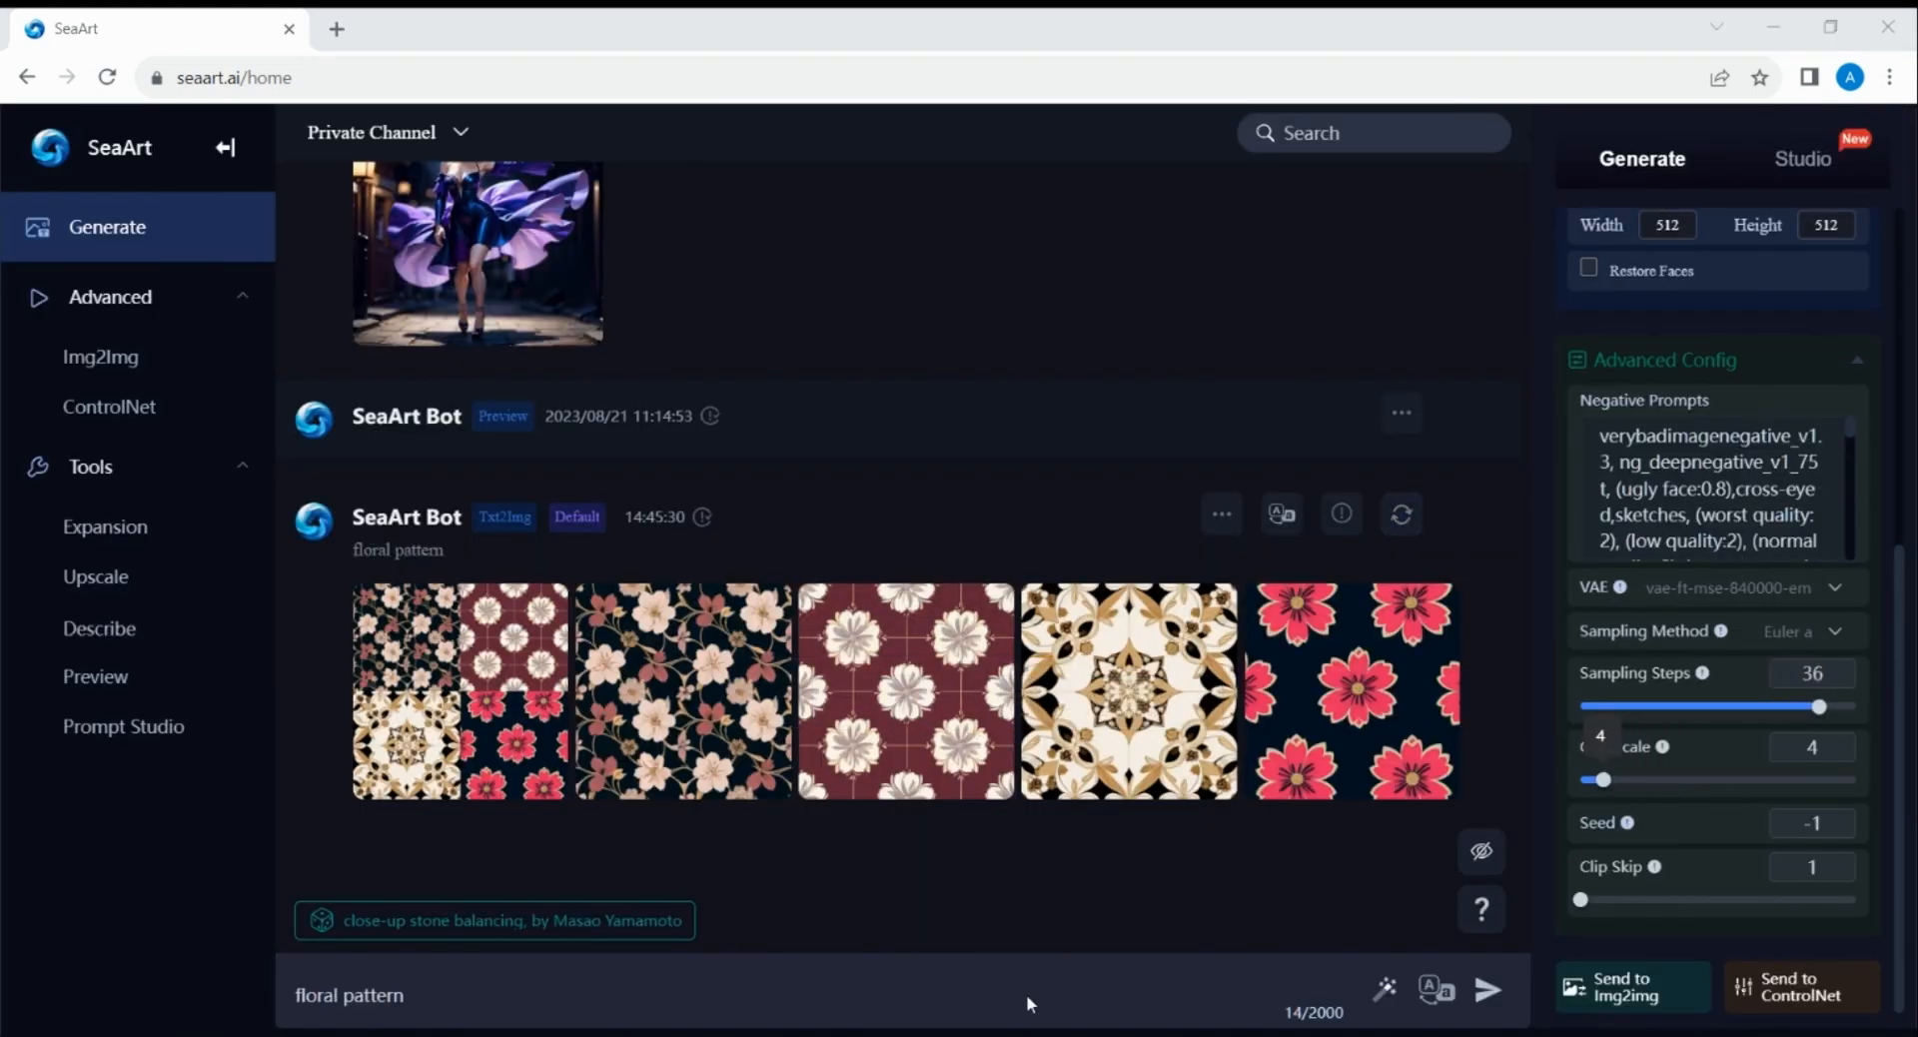
type("neon flowers")
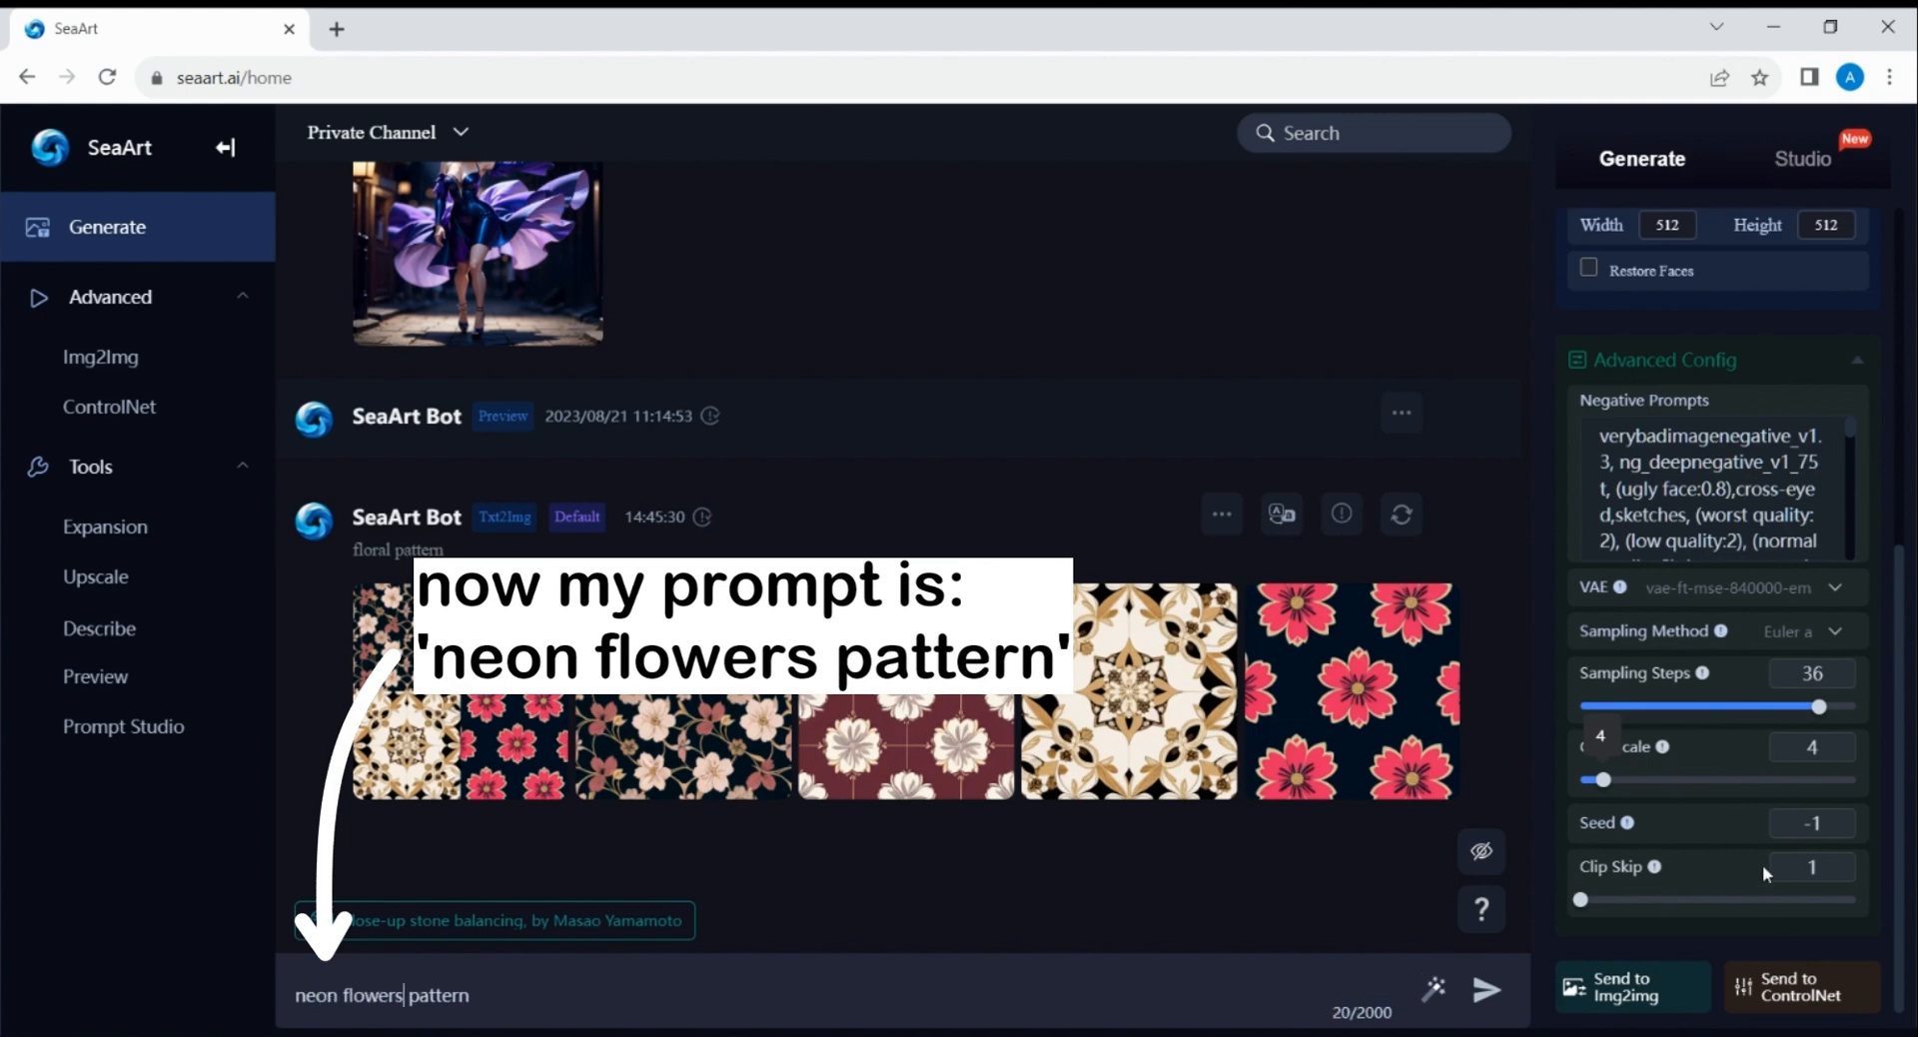
Step: Switch the image mode to High Quality and generate the neon flowers pattern images
scroll(1765, 532, "up", 2)
scroll(1766, 531, "up", 3)
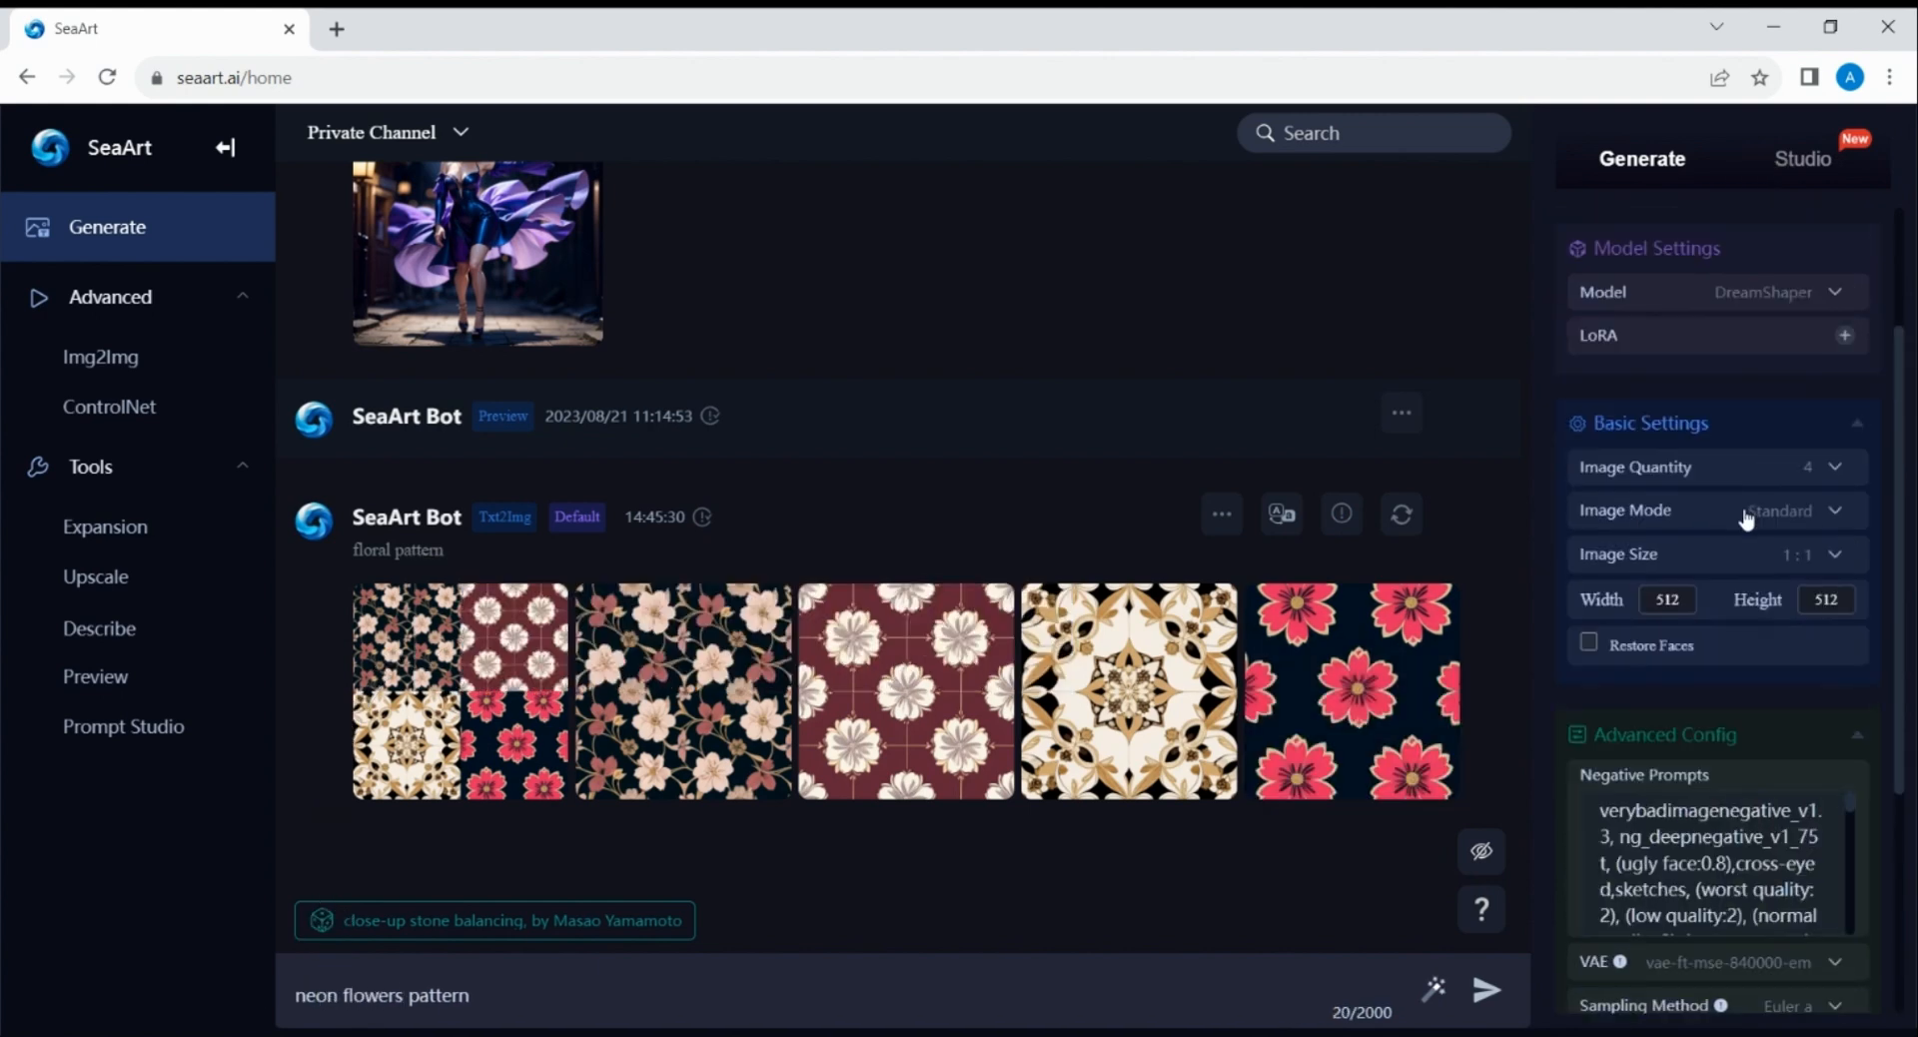
left_click(1819, 519)
left_click(1786, 612)
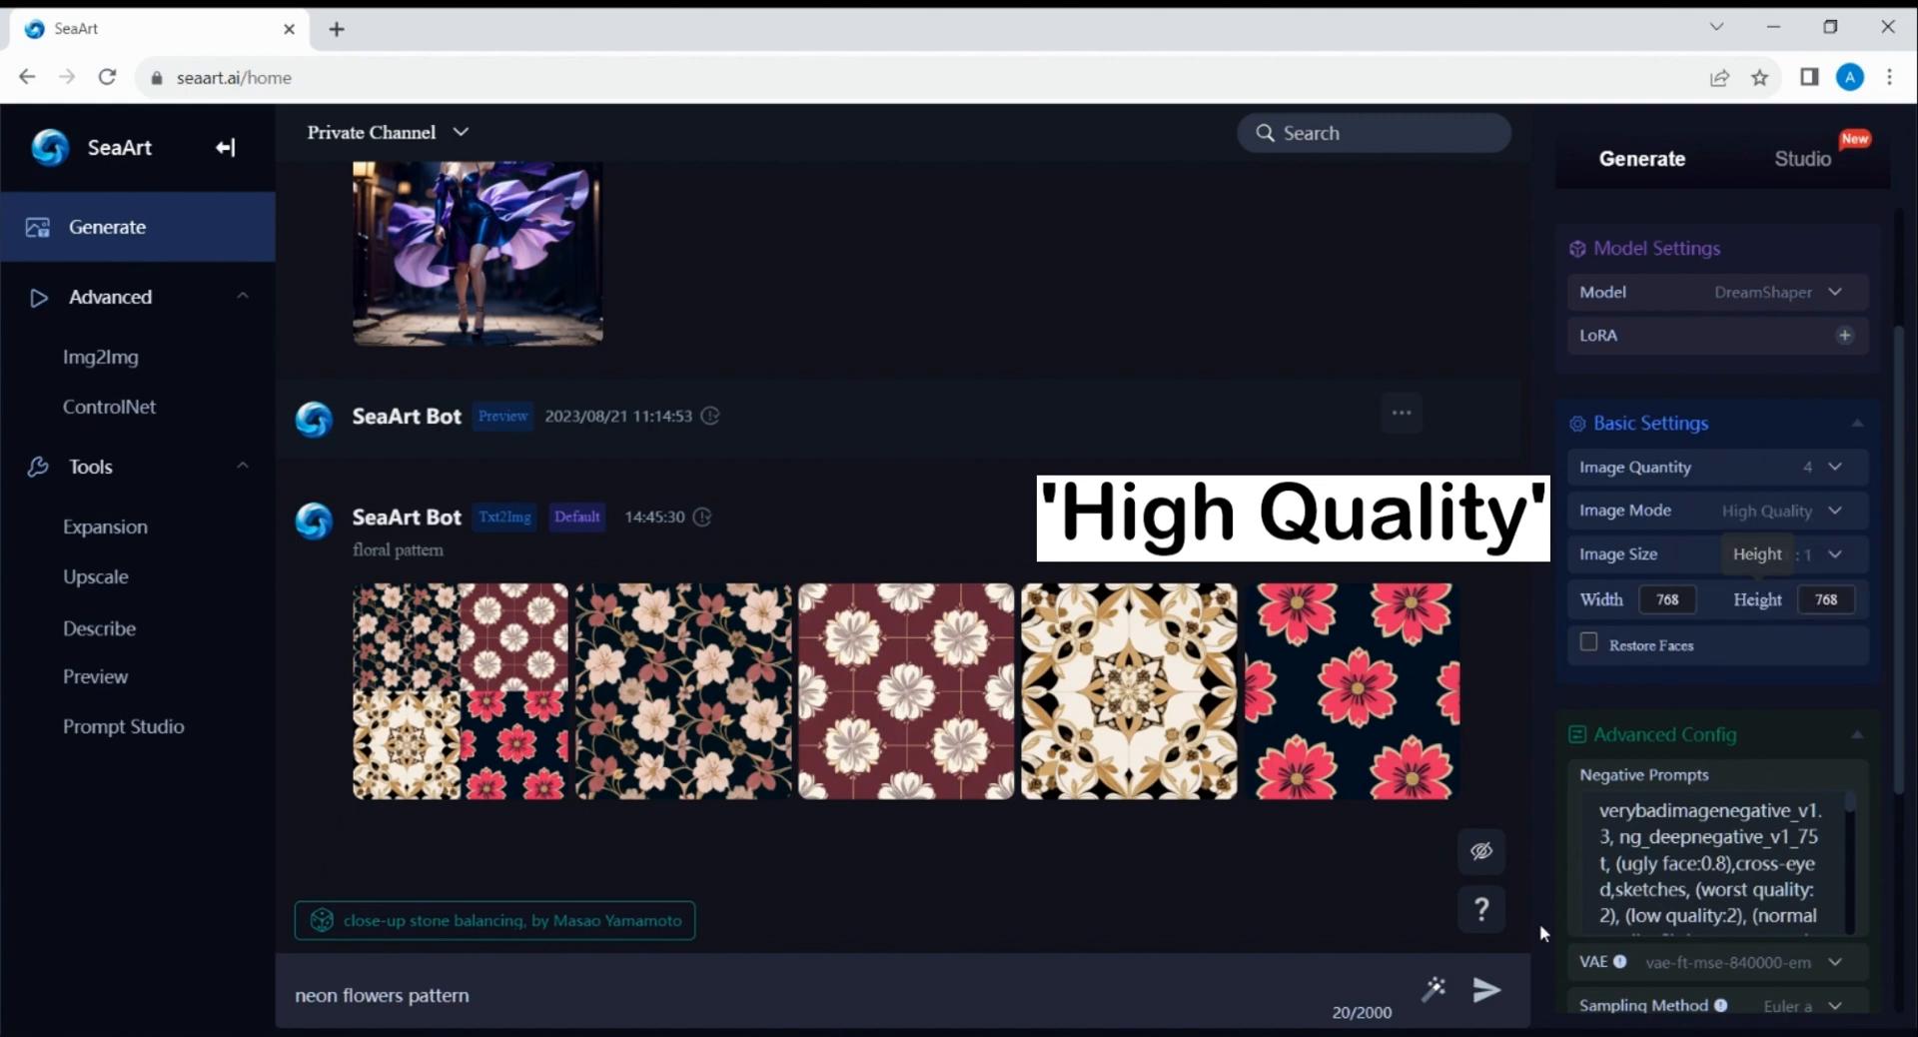
left_click(1487, 989)
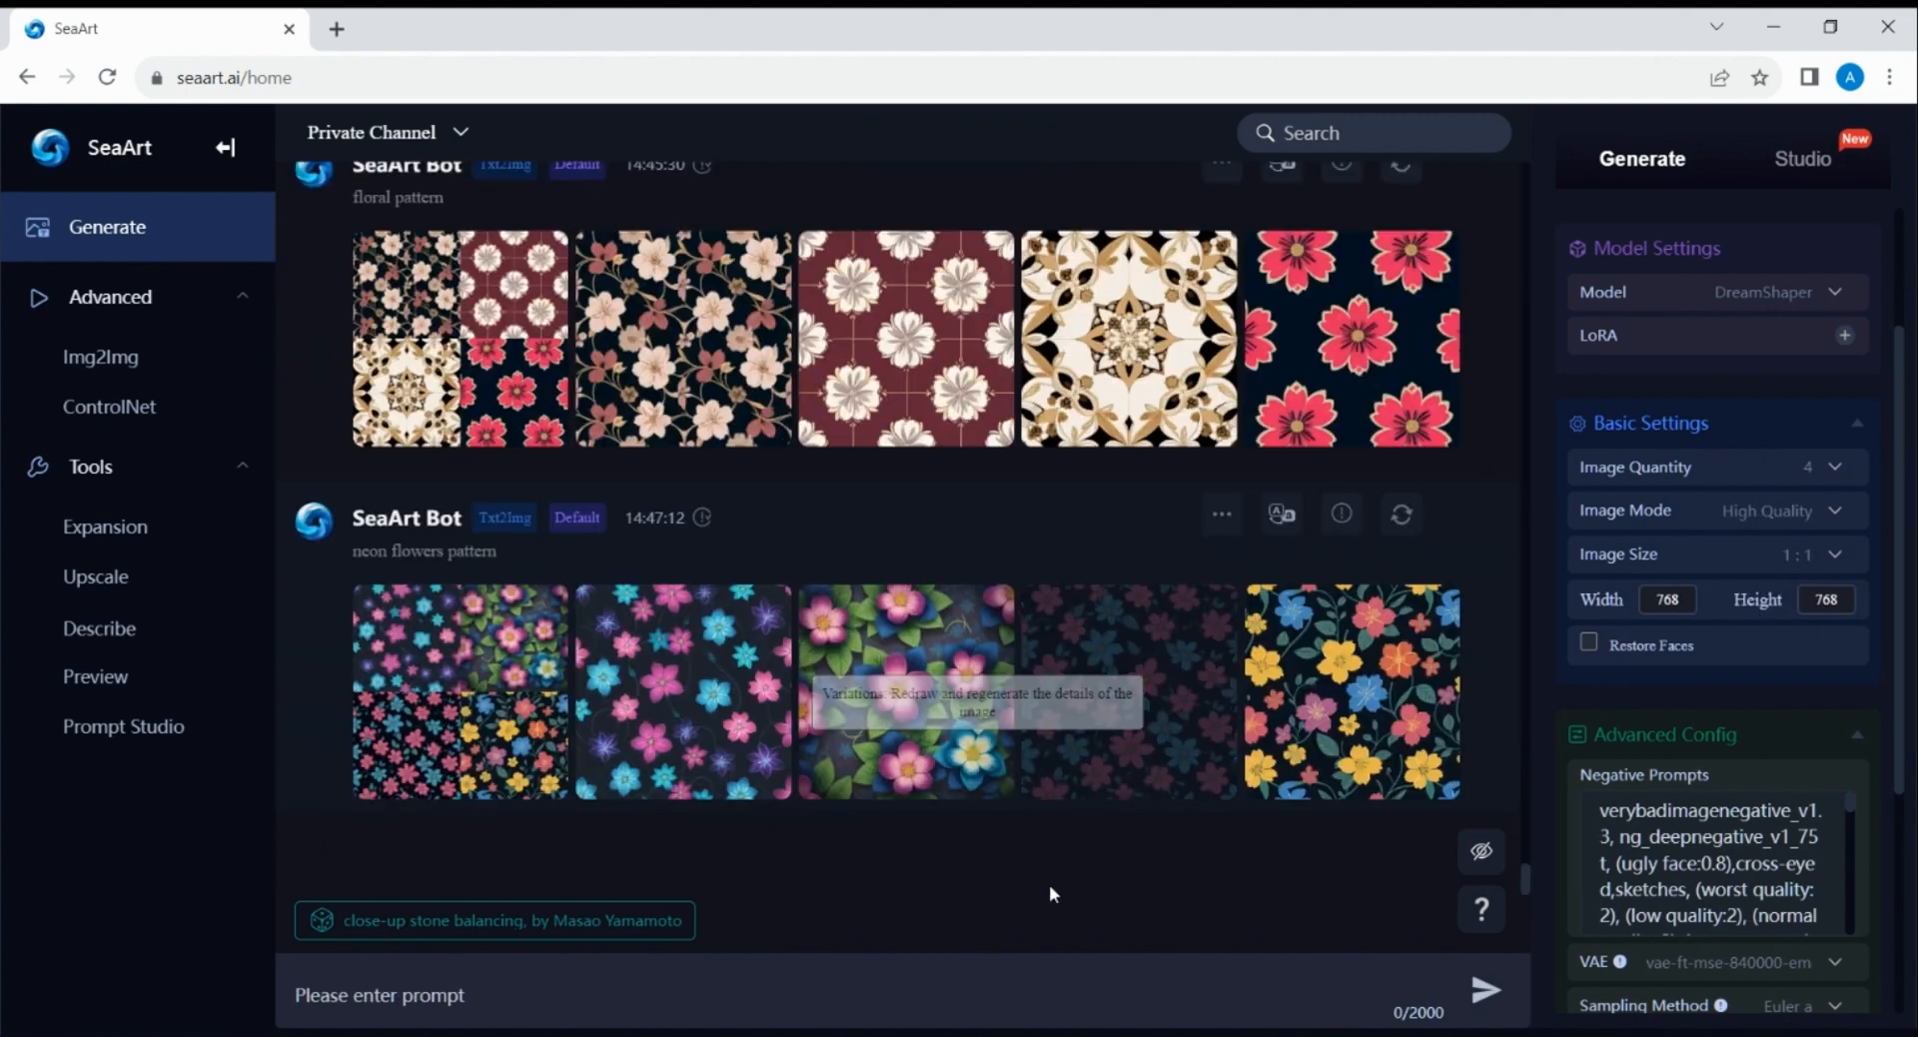
Step: View each High Quality neon flowers image at full size and close the viewer
left_click(684, 699)
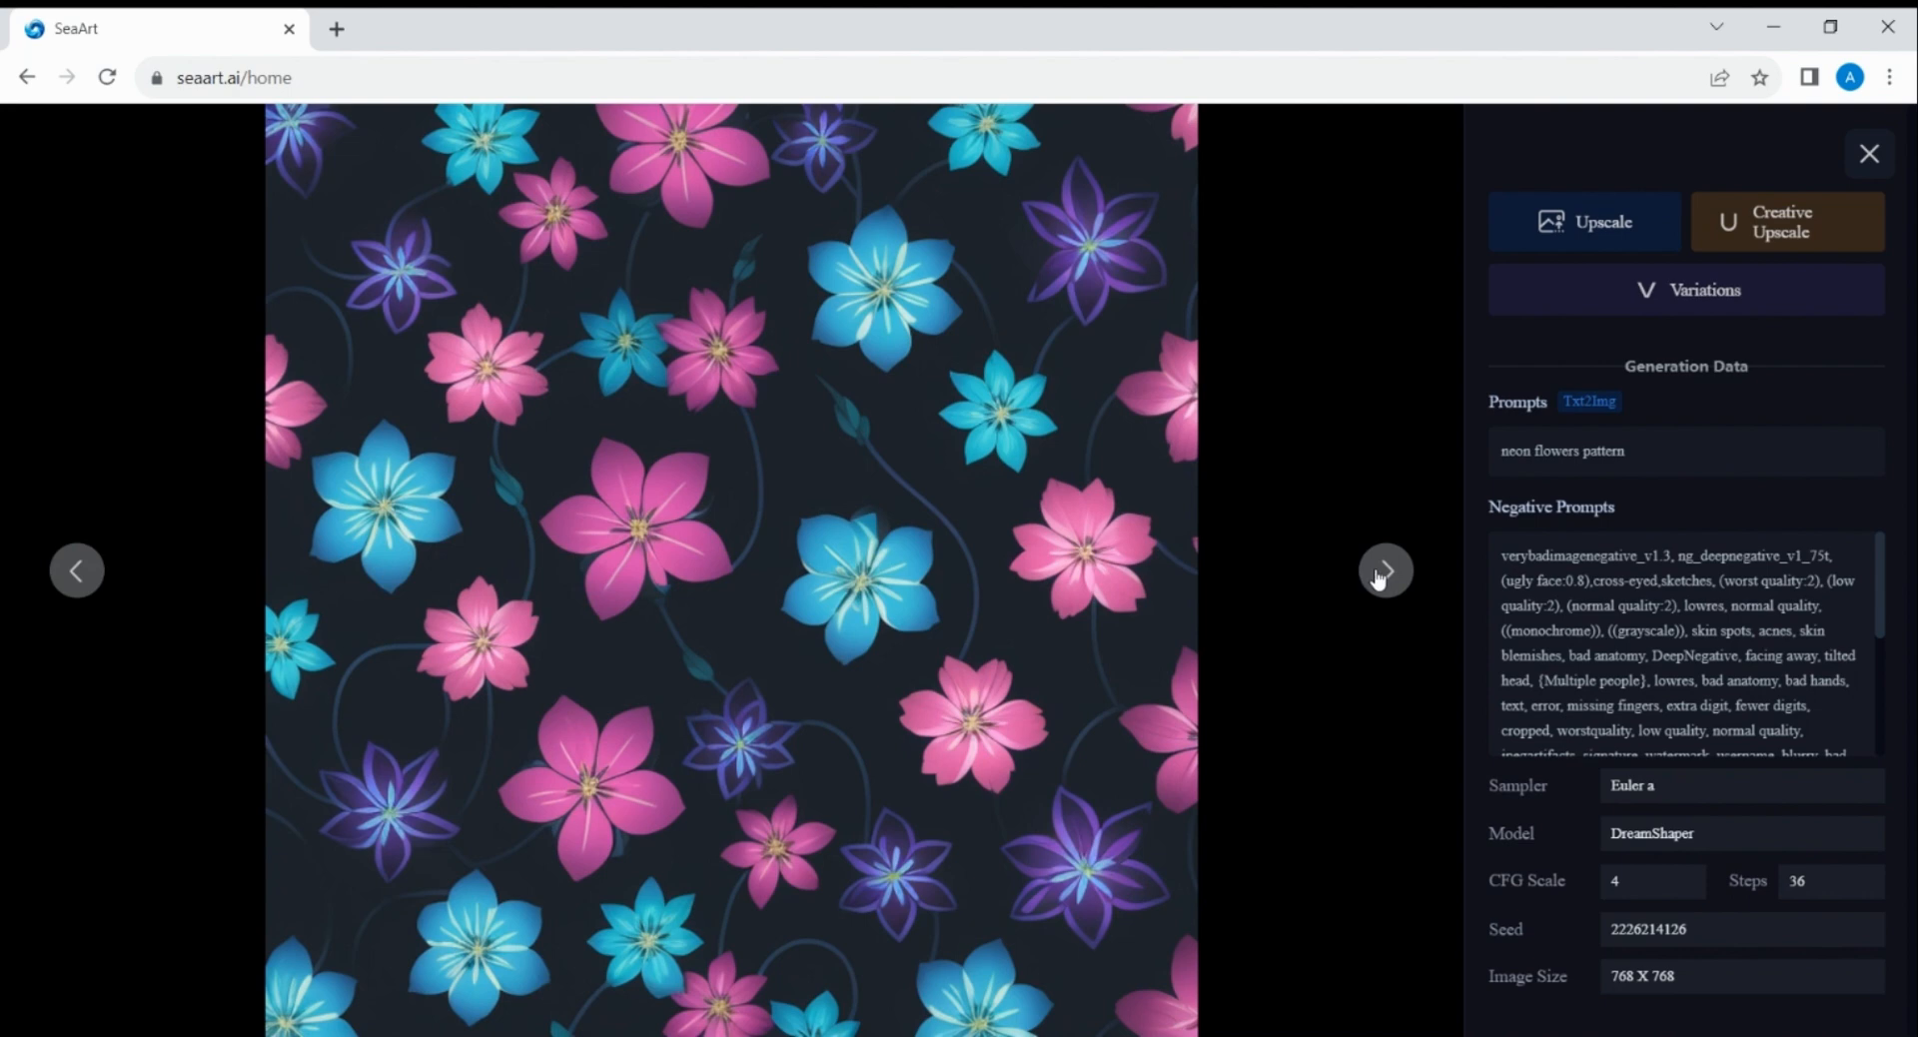
left_click(1379, 578)
left_click(1379, 578)
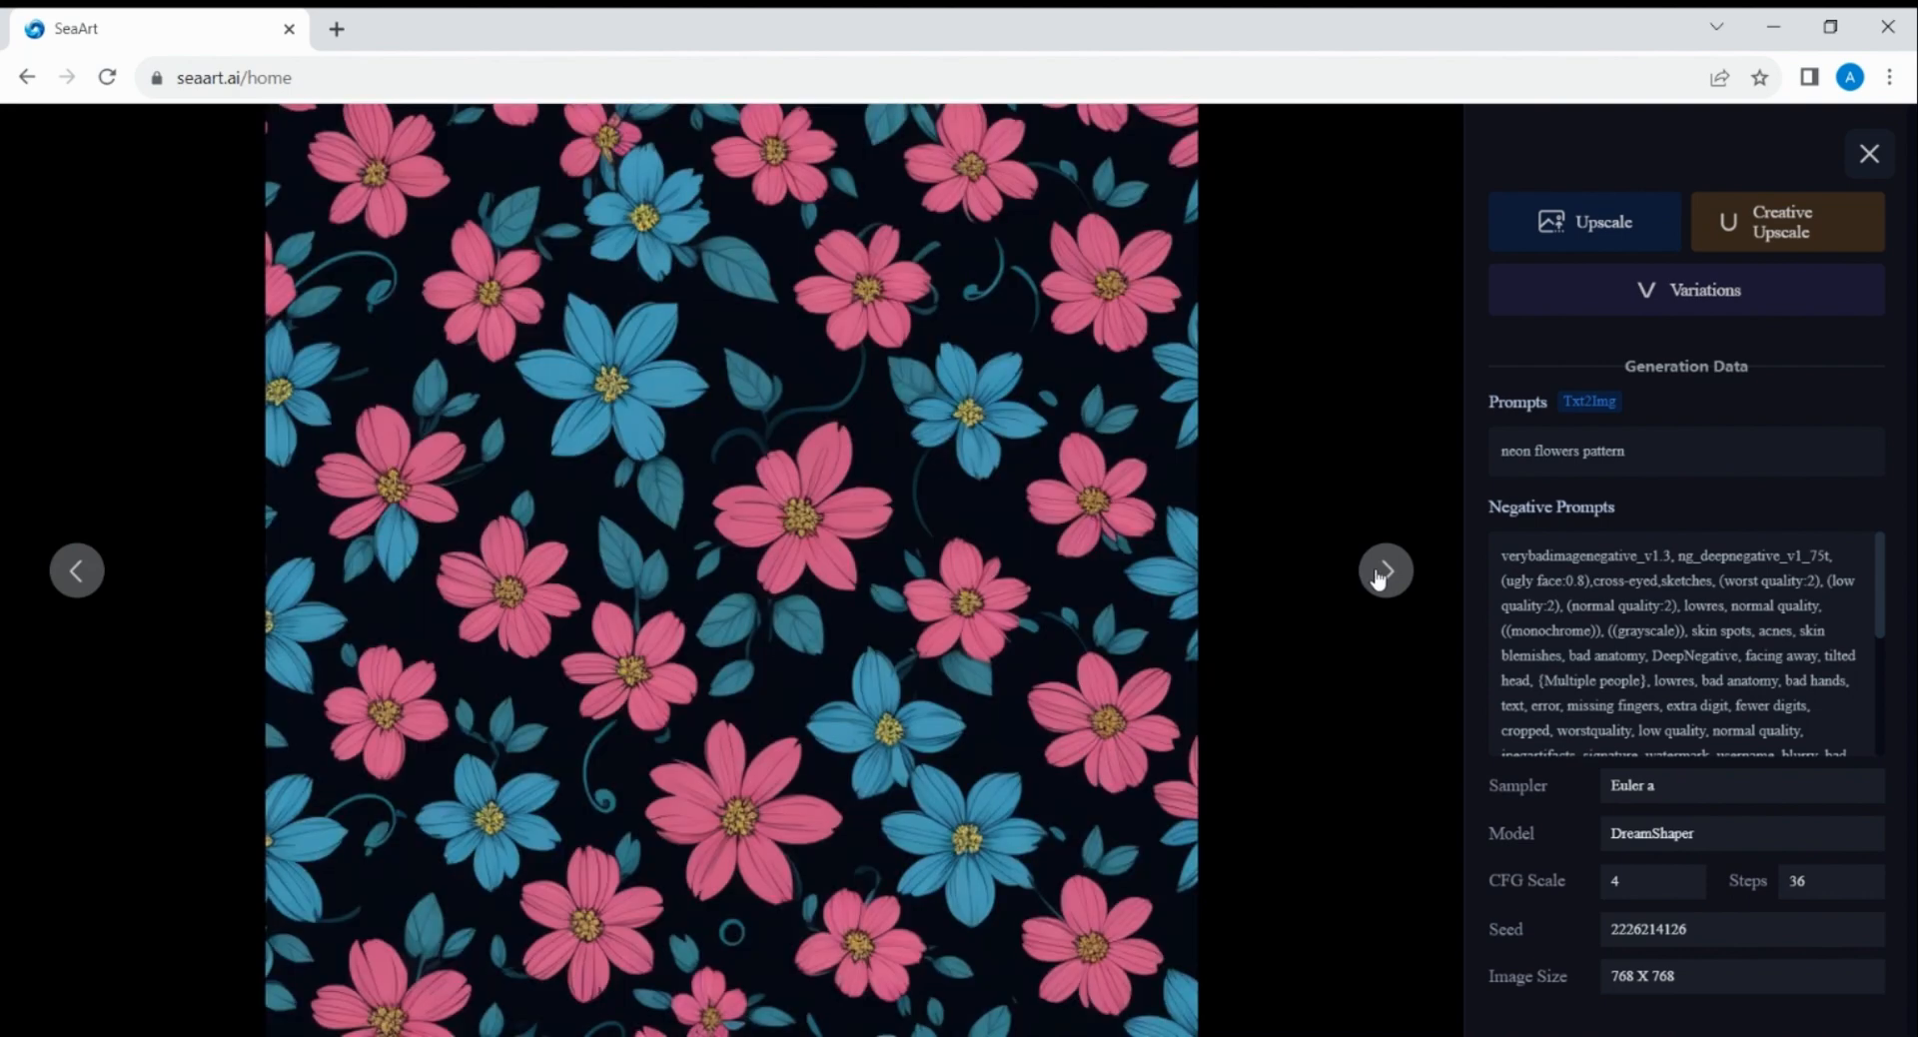
left_click(1379, 578)
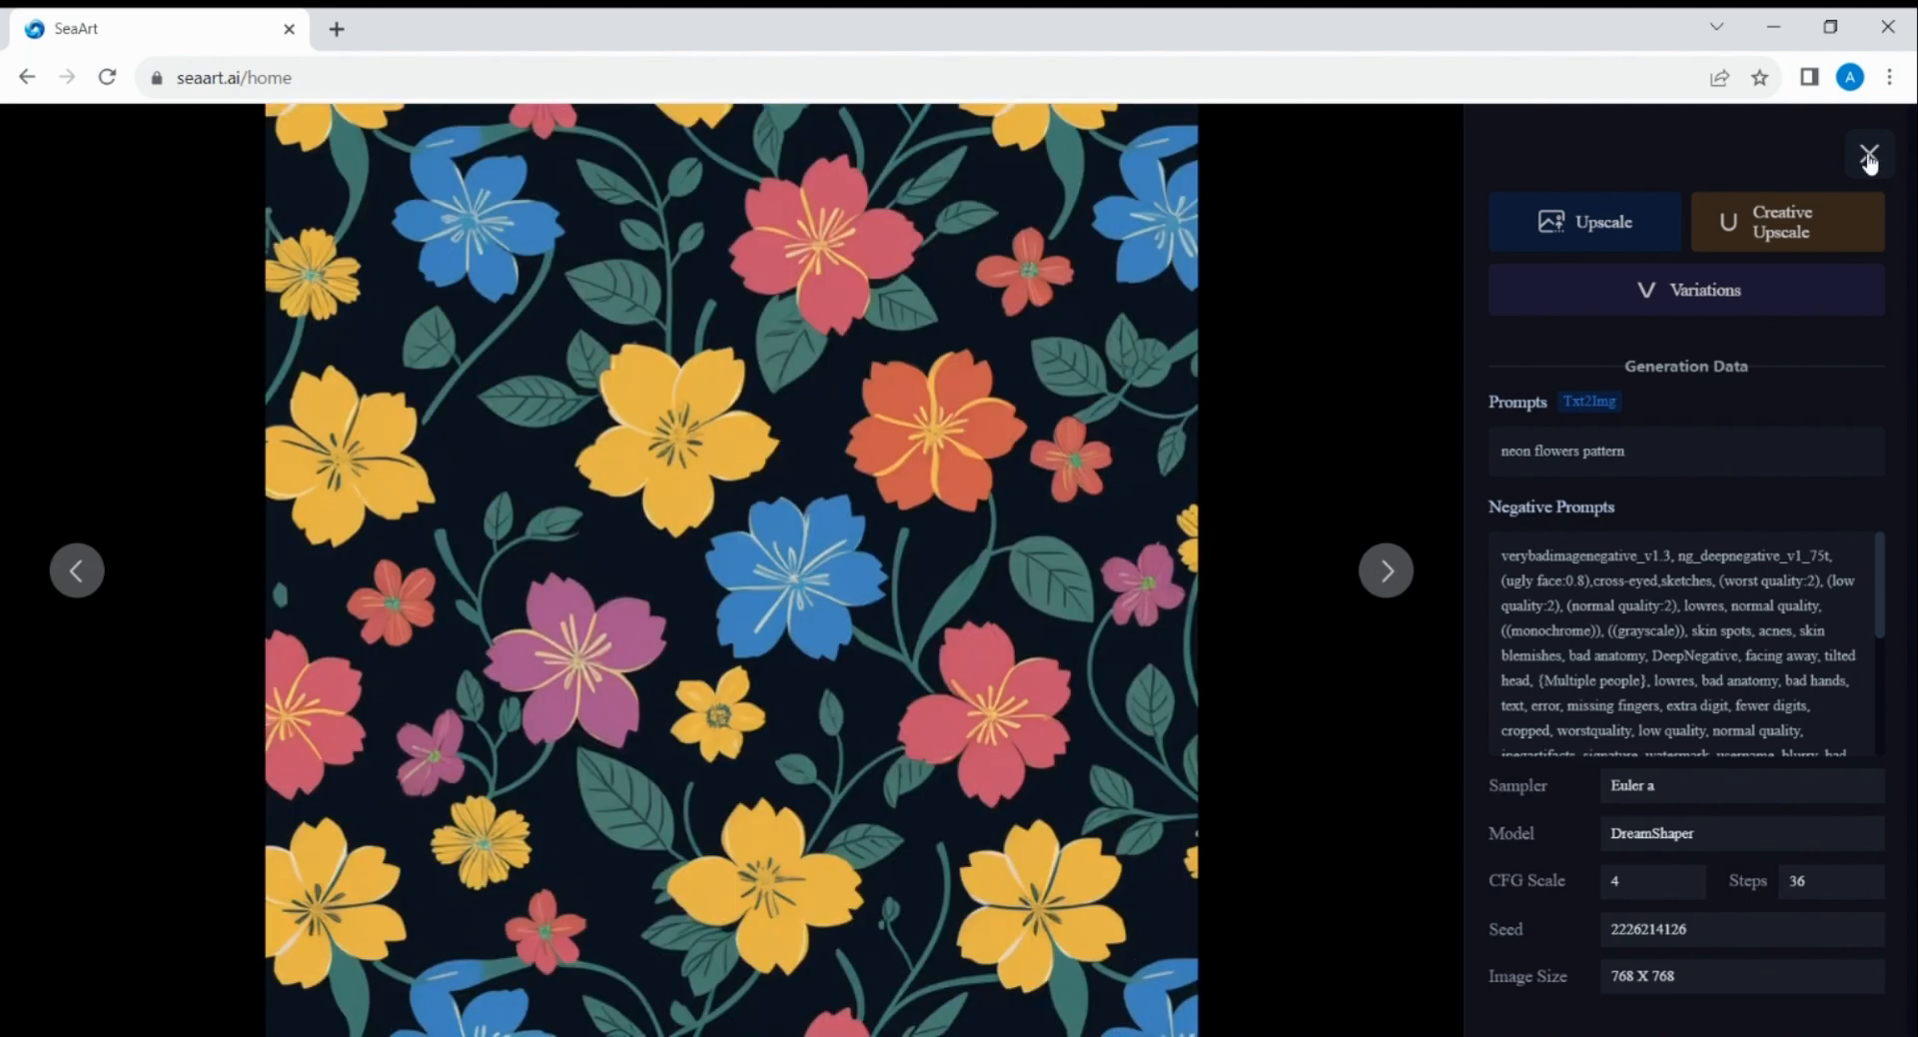
left_click(1869, 158)
Step: Reuse the neon flowers pattern prompt and generate it again in Ultra High Quality image mode
left_click(1404, 515)
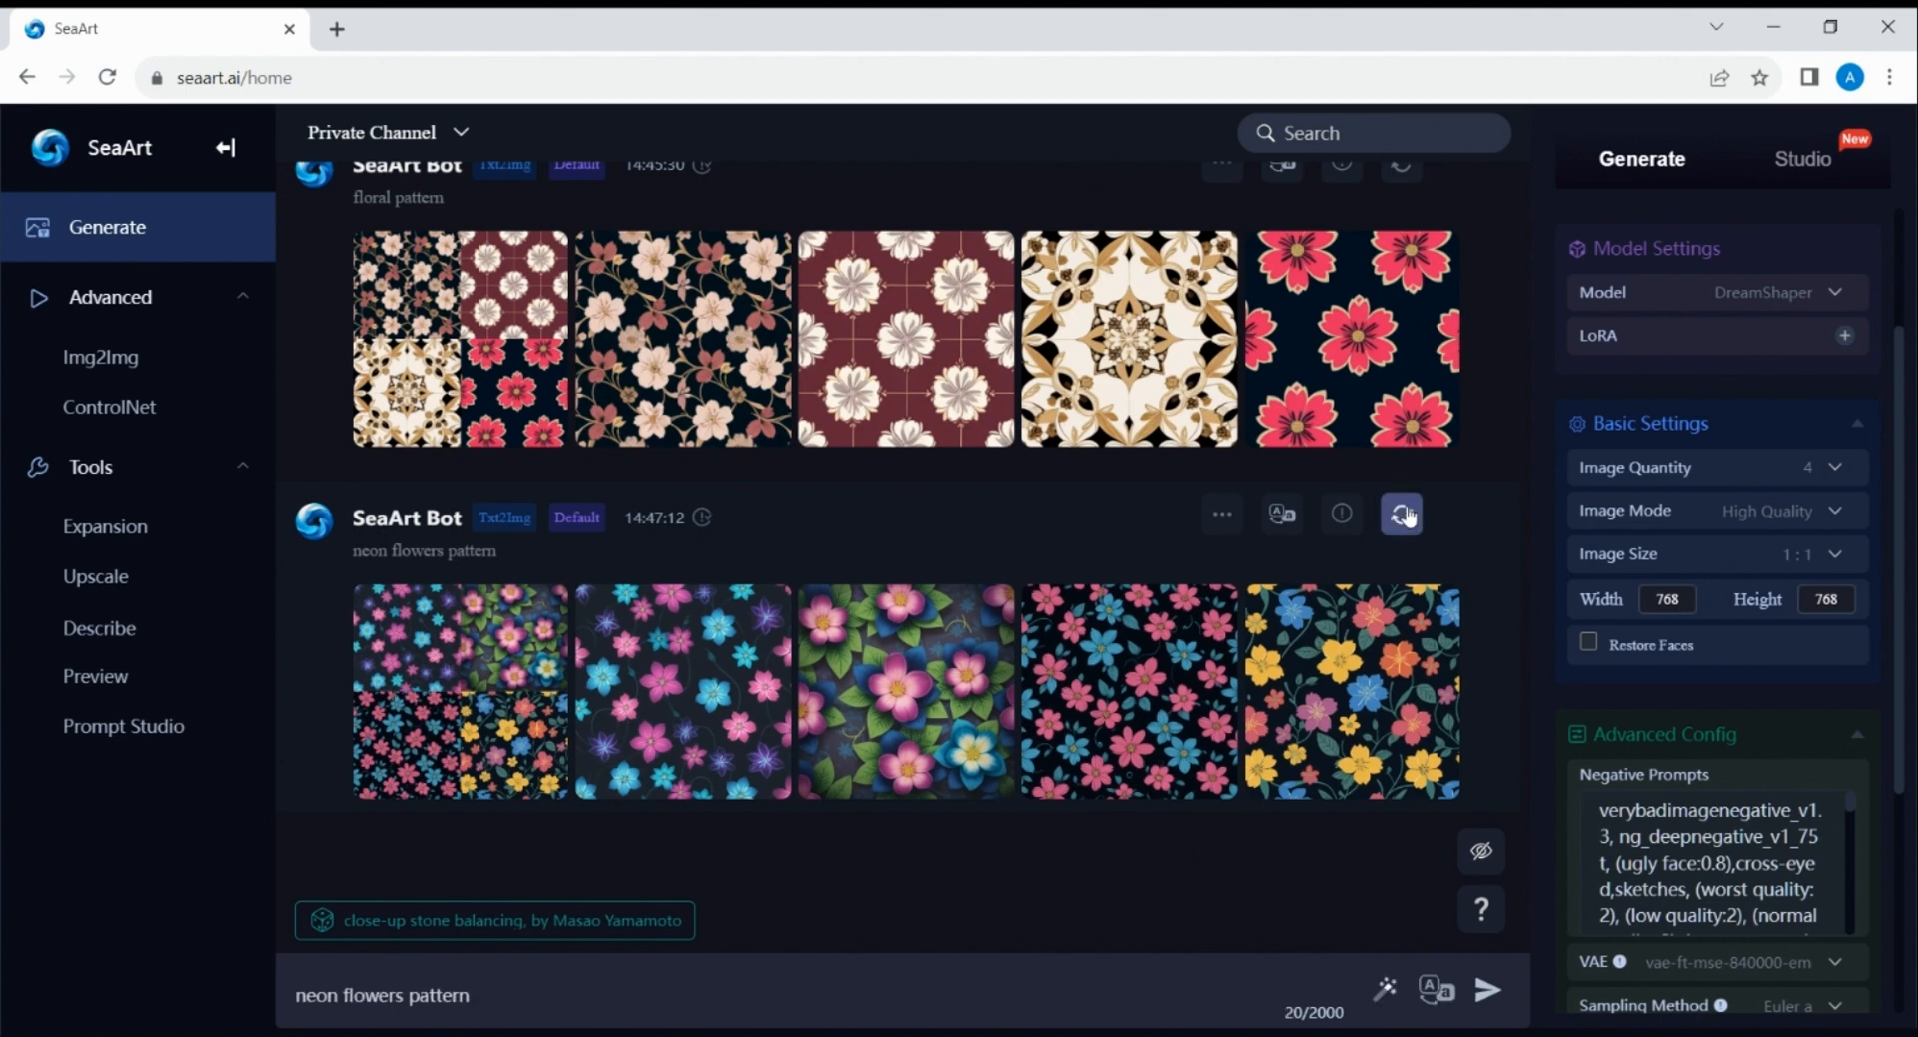
left_click(1818, 507)
left_click(1773, 661)
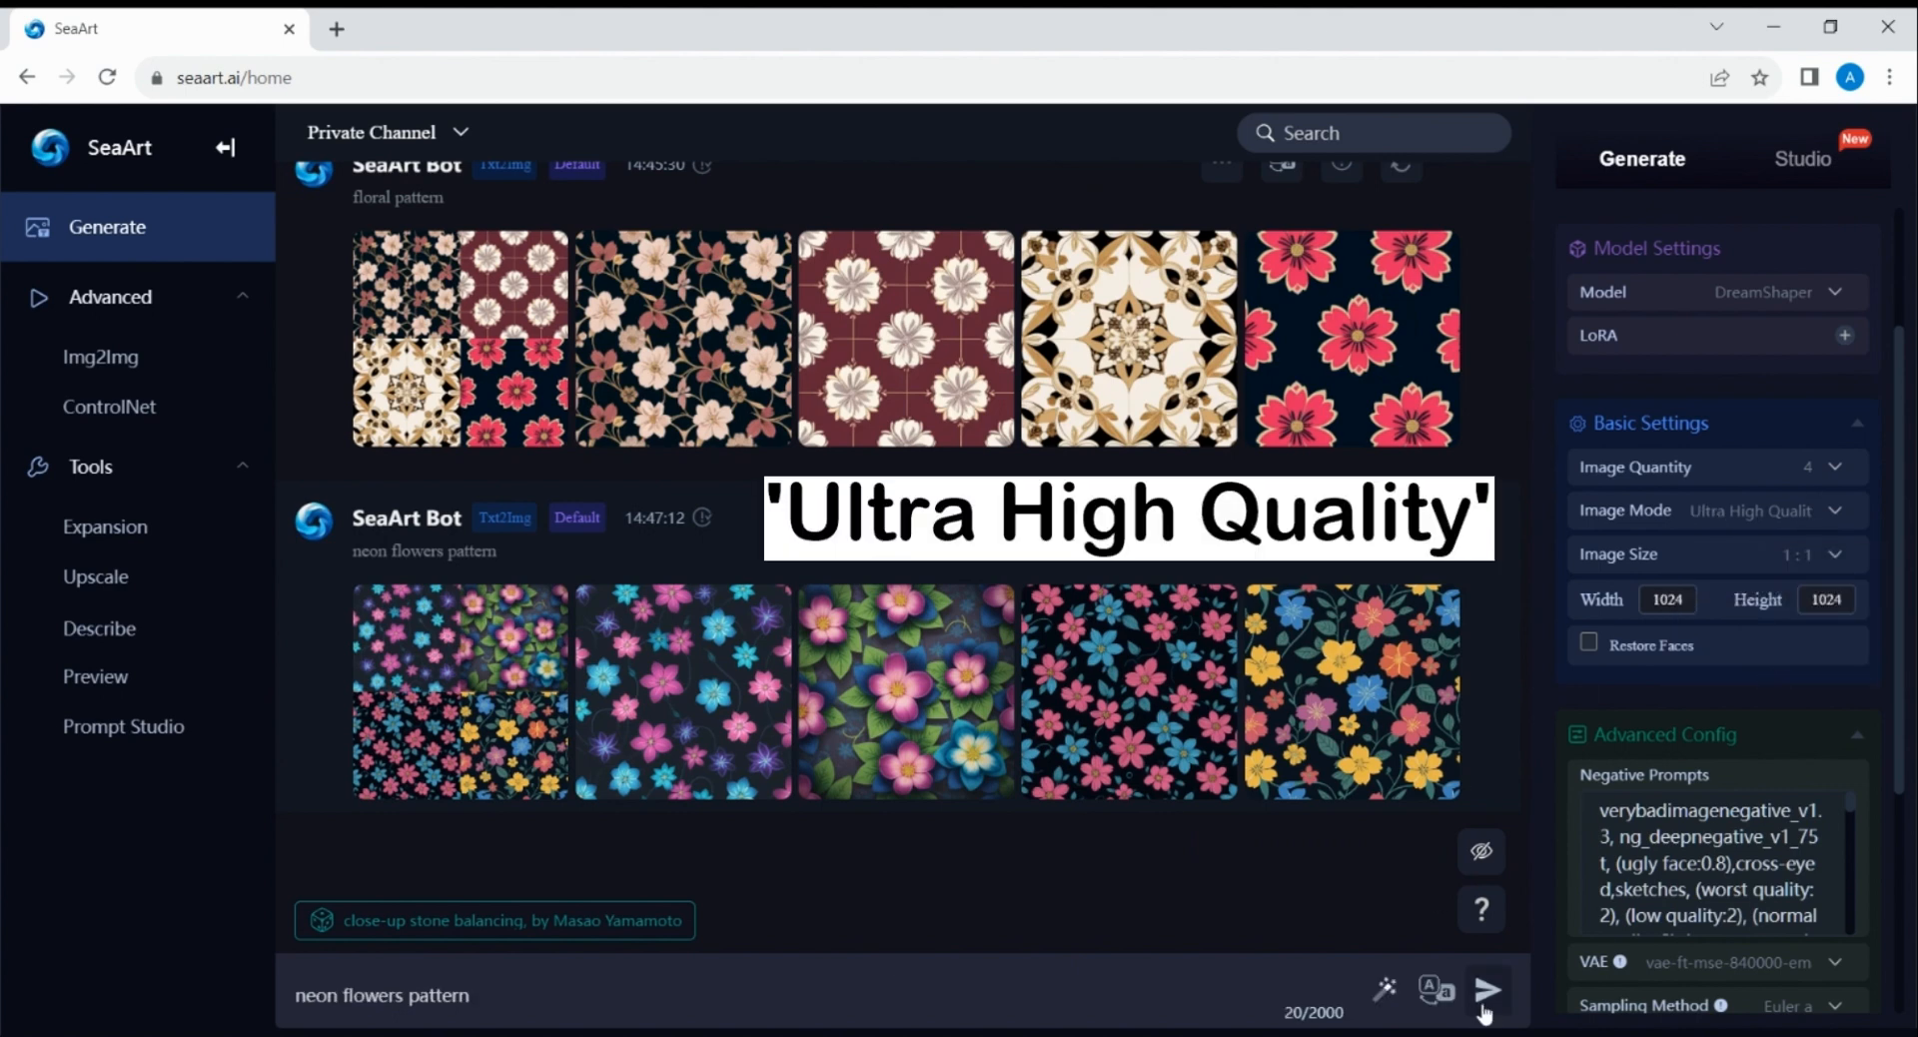
left_click(1485, 1010)
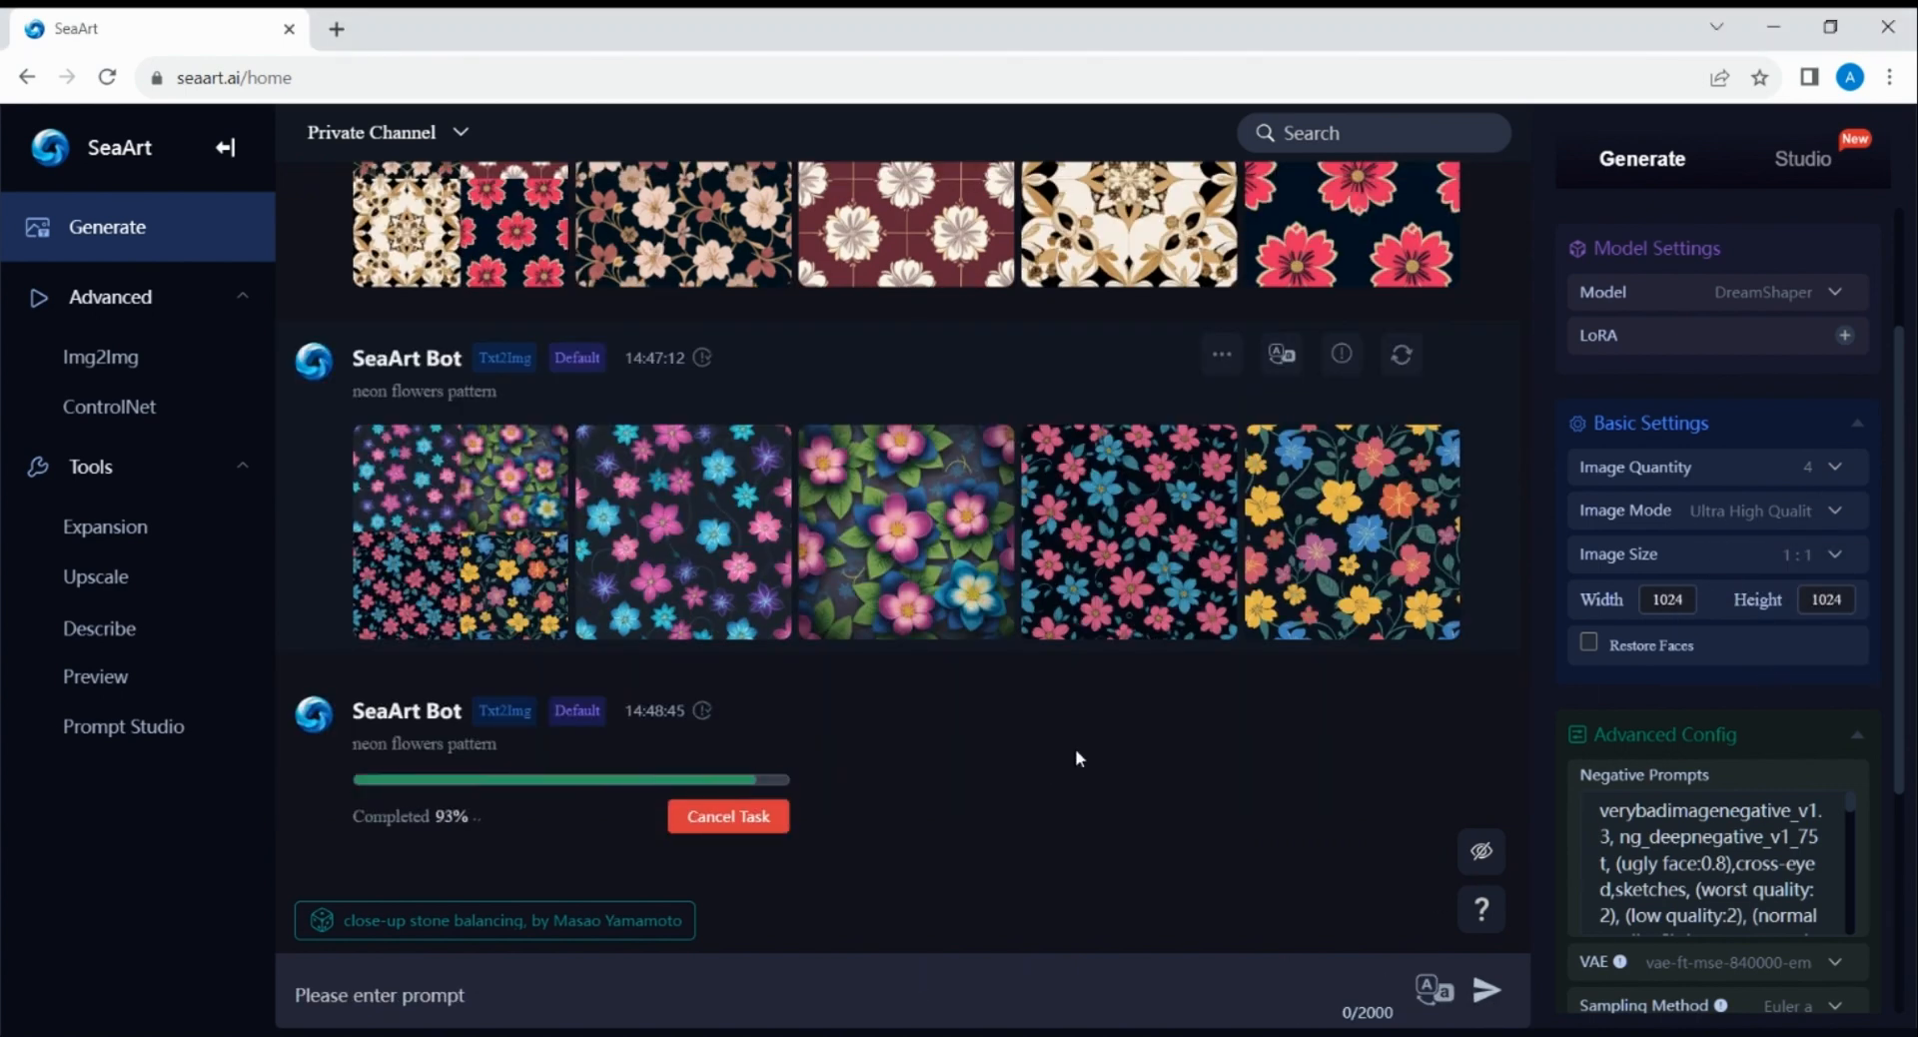
Step: Examine the Ultra High Quality neon flowers images one by one and close the viewer
left_click(699, 680)
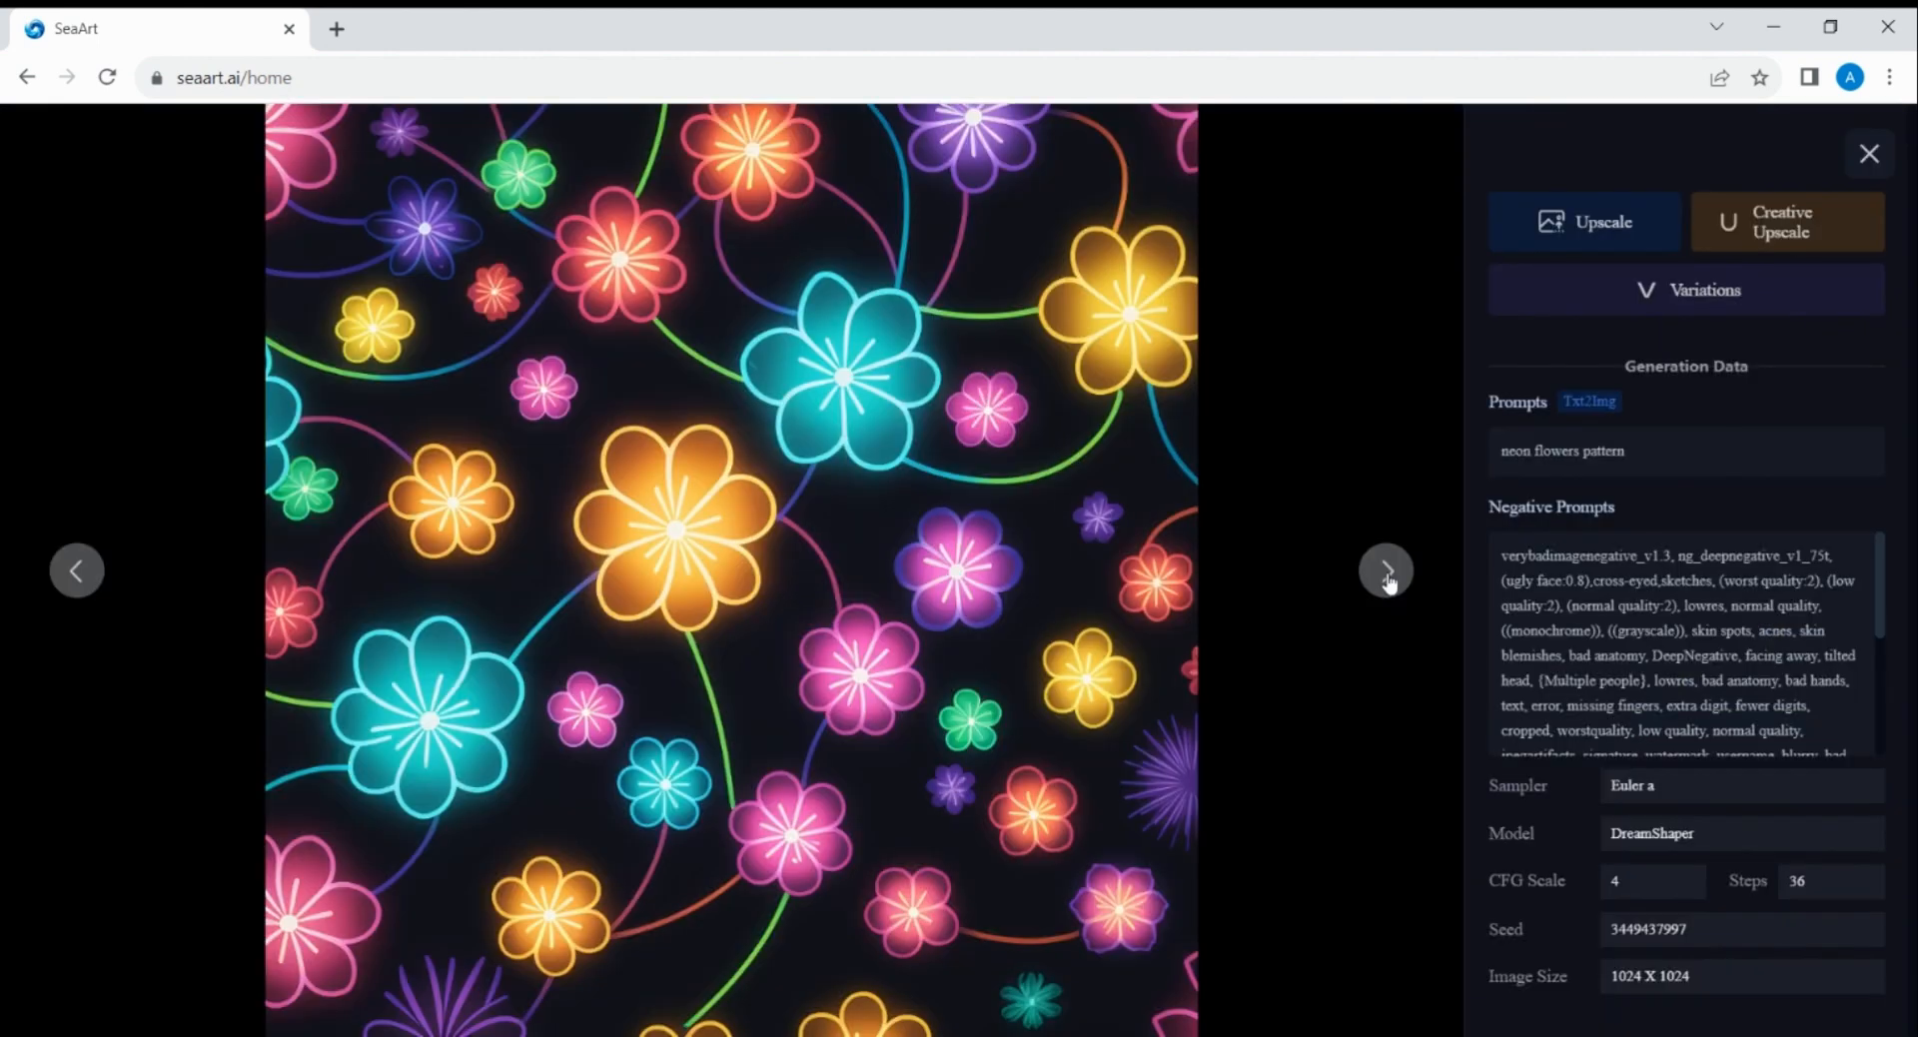
left_click(1388, 579)
left_click(1389, 580)
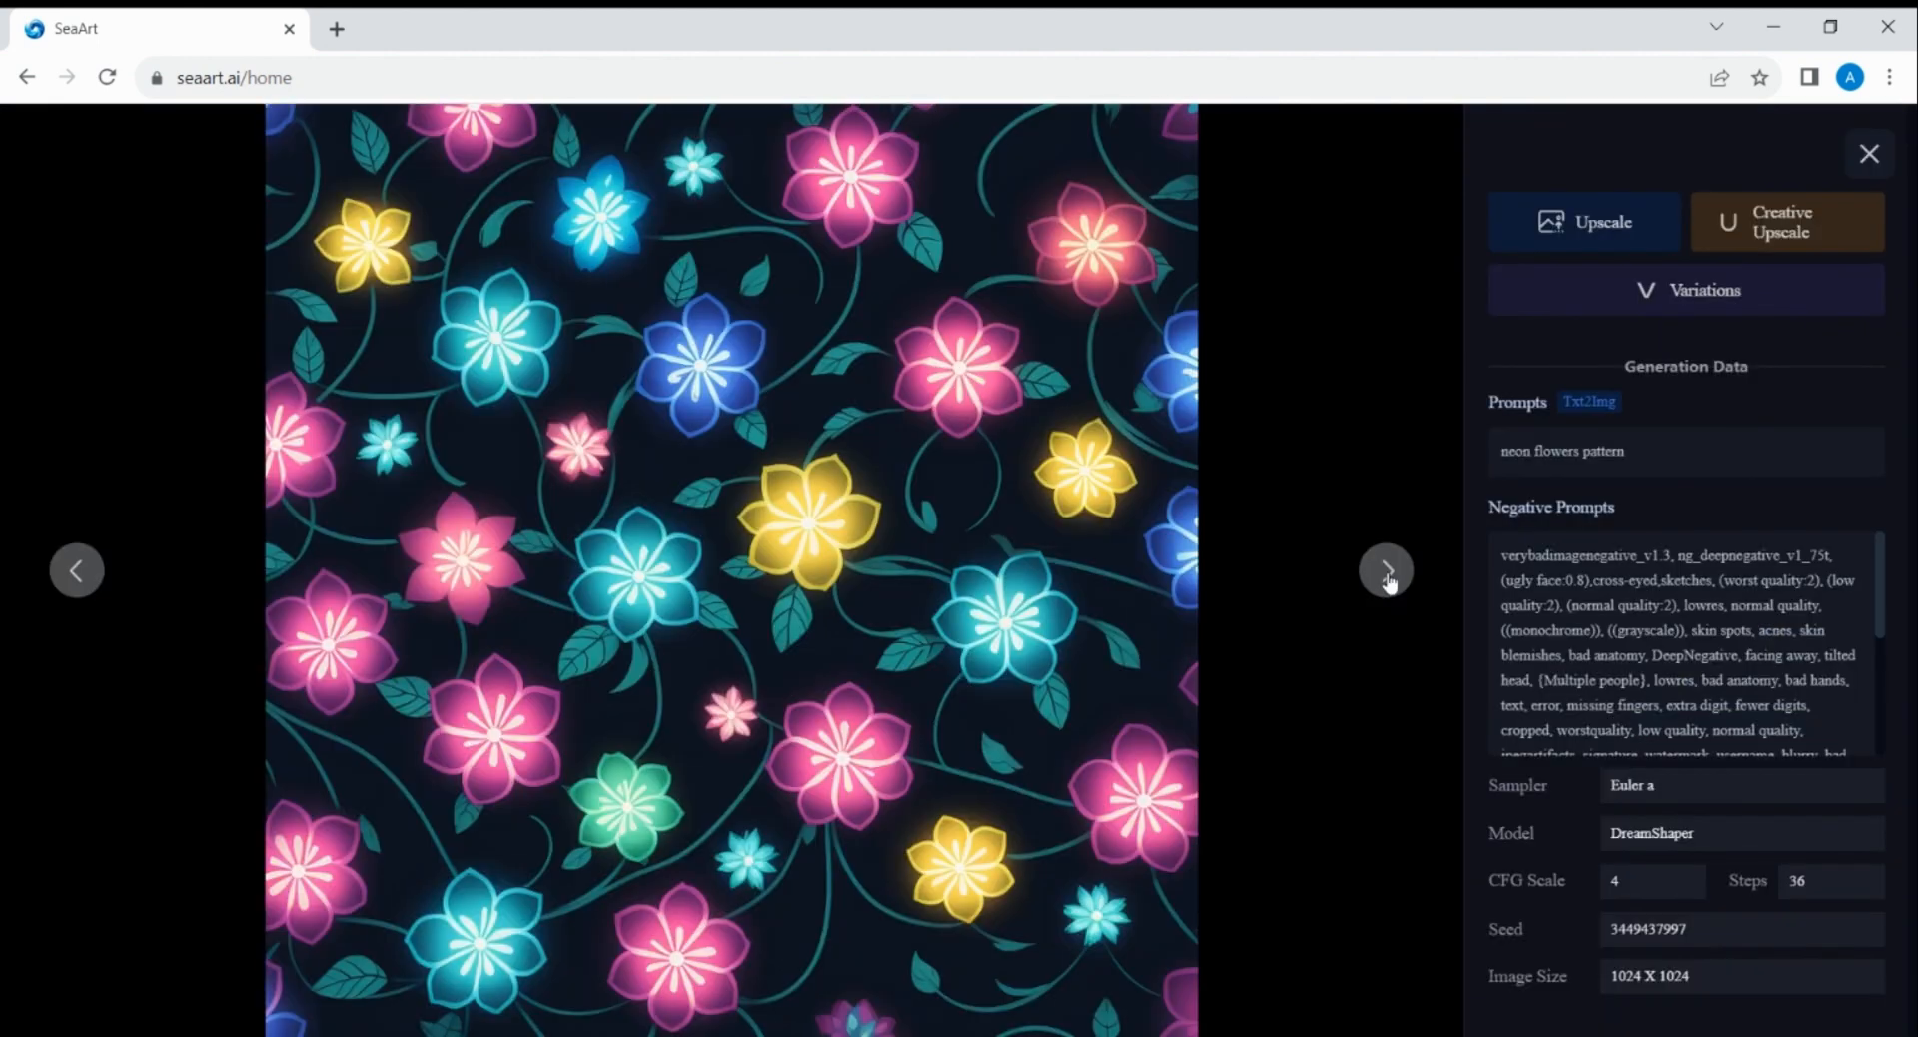
left_click(1389, 580)
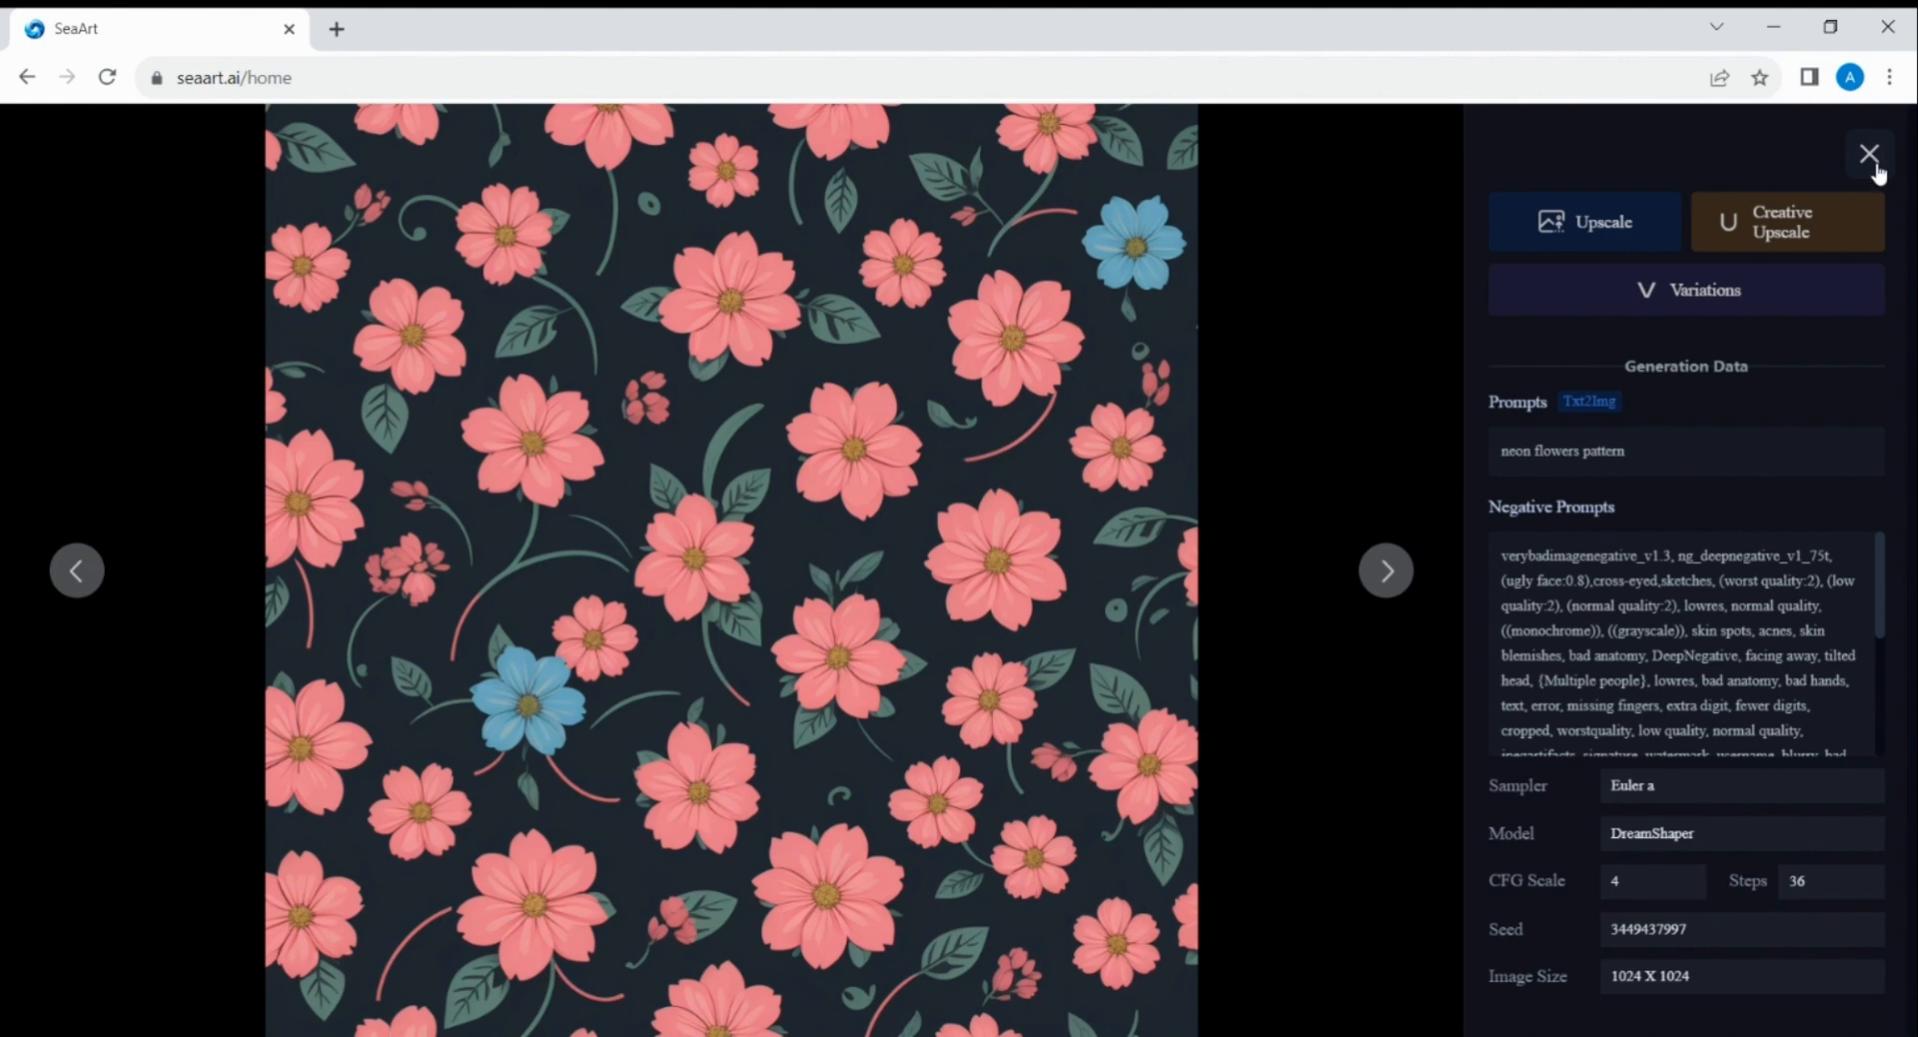
left_click(1869, 155)
Step: Reuse the last prompt, changing it to "apples and flowers wallpaper pattern", and set the image mode to High Quality
left_click(1399, 517)
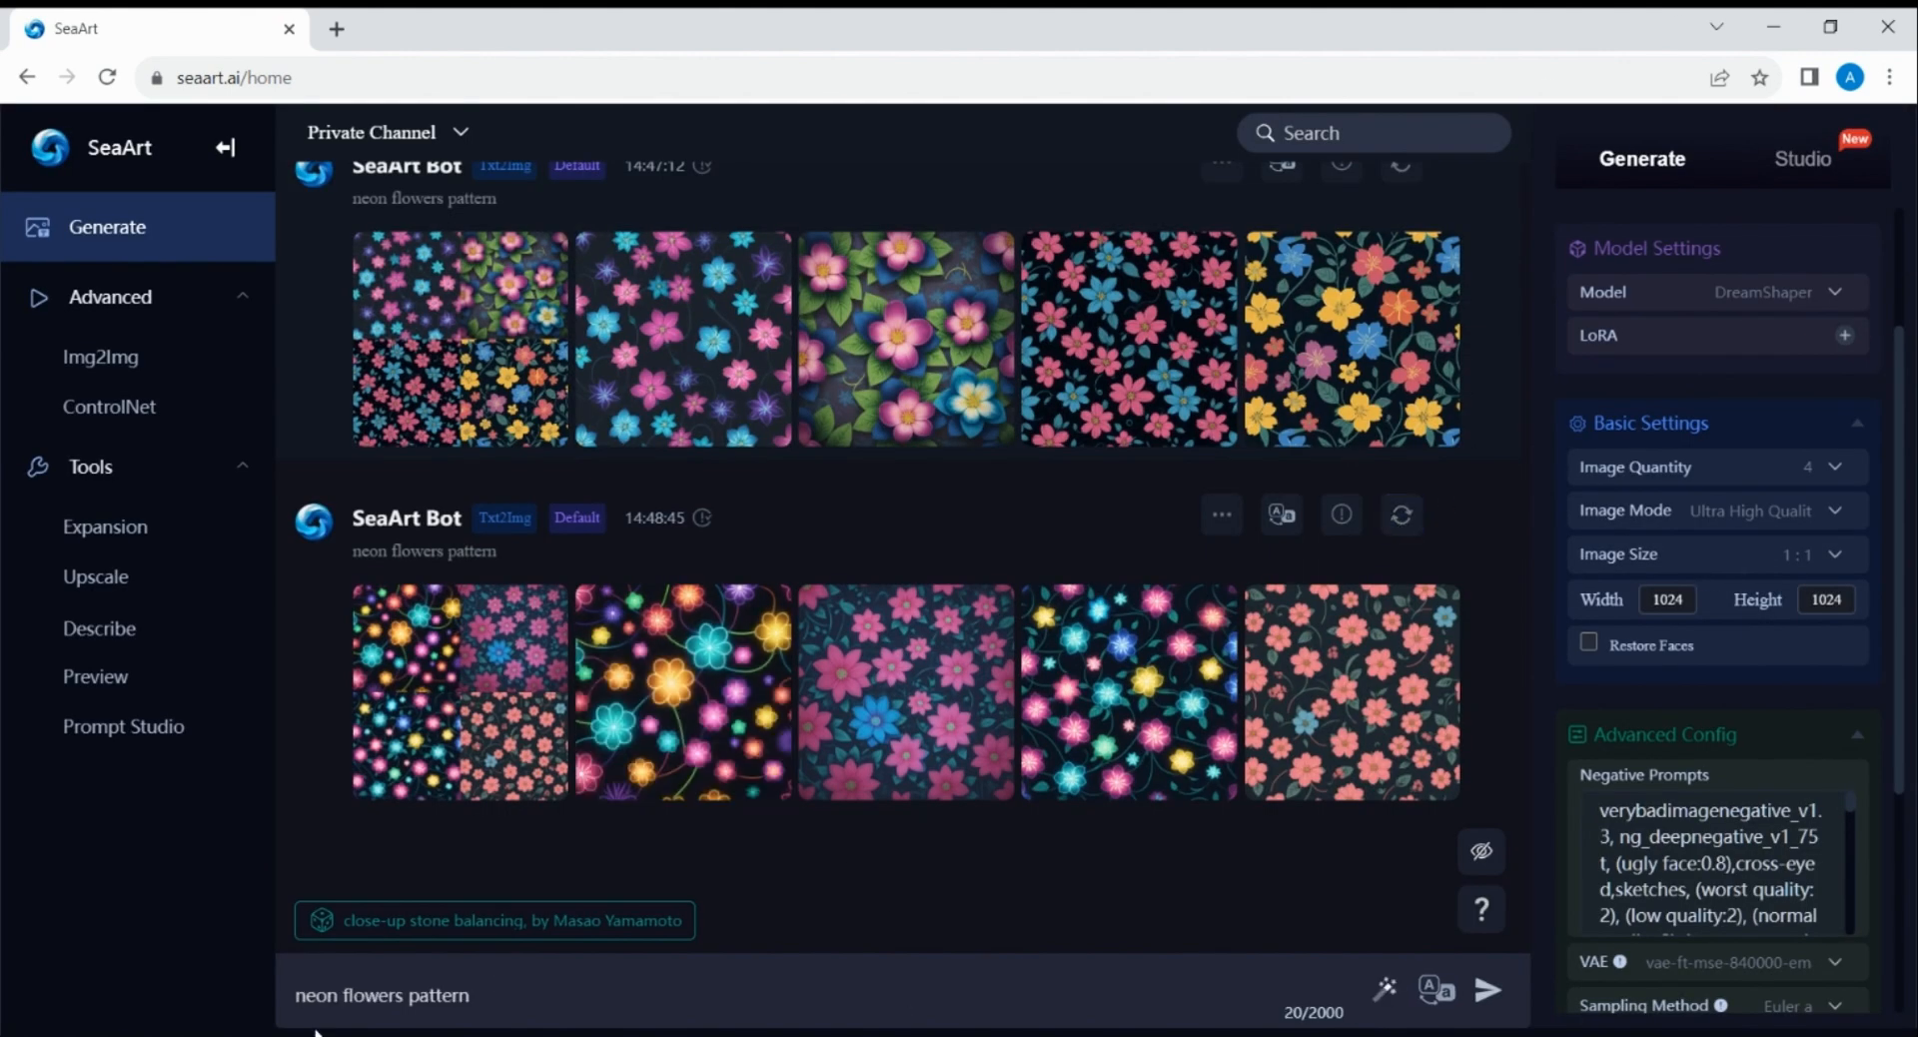
type("apples and")
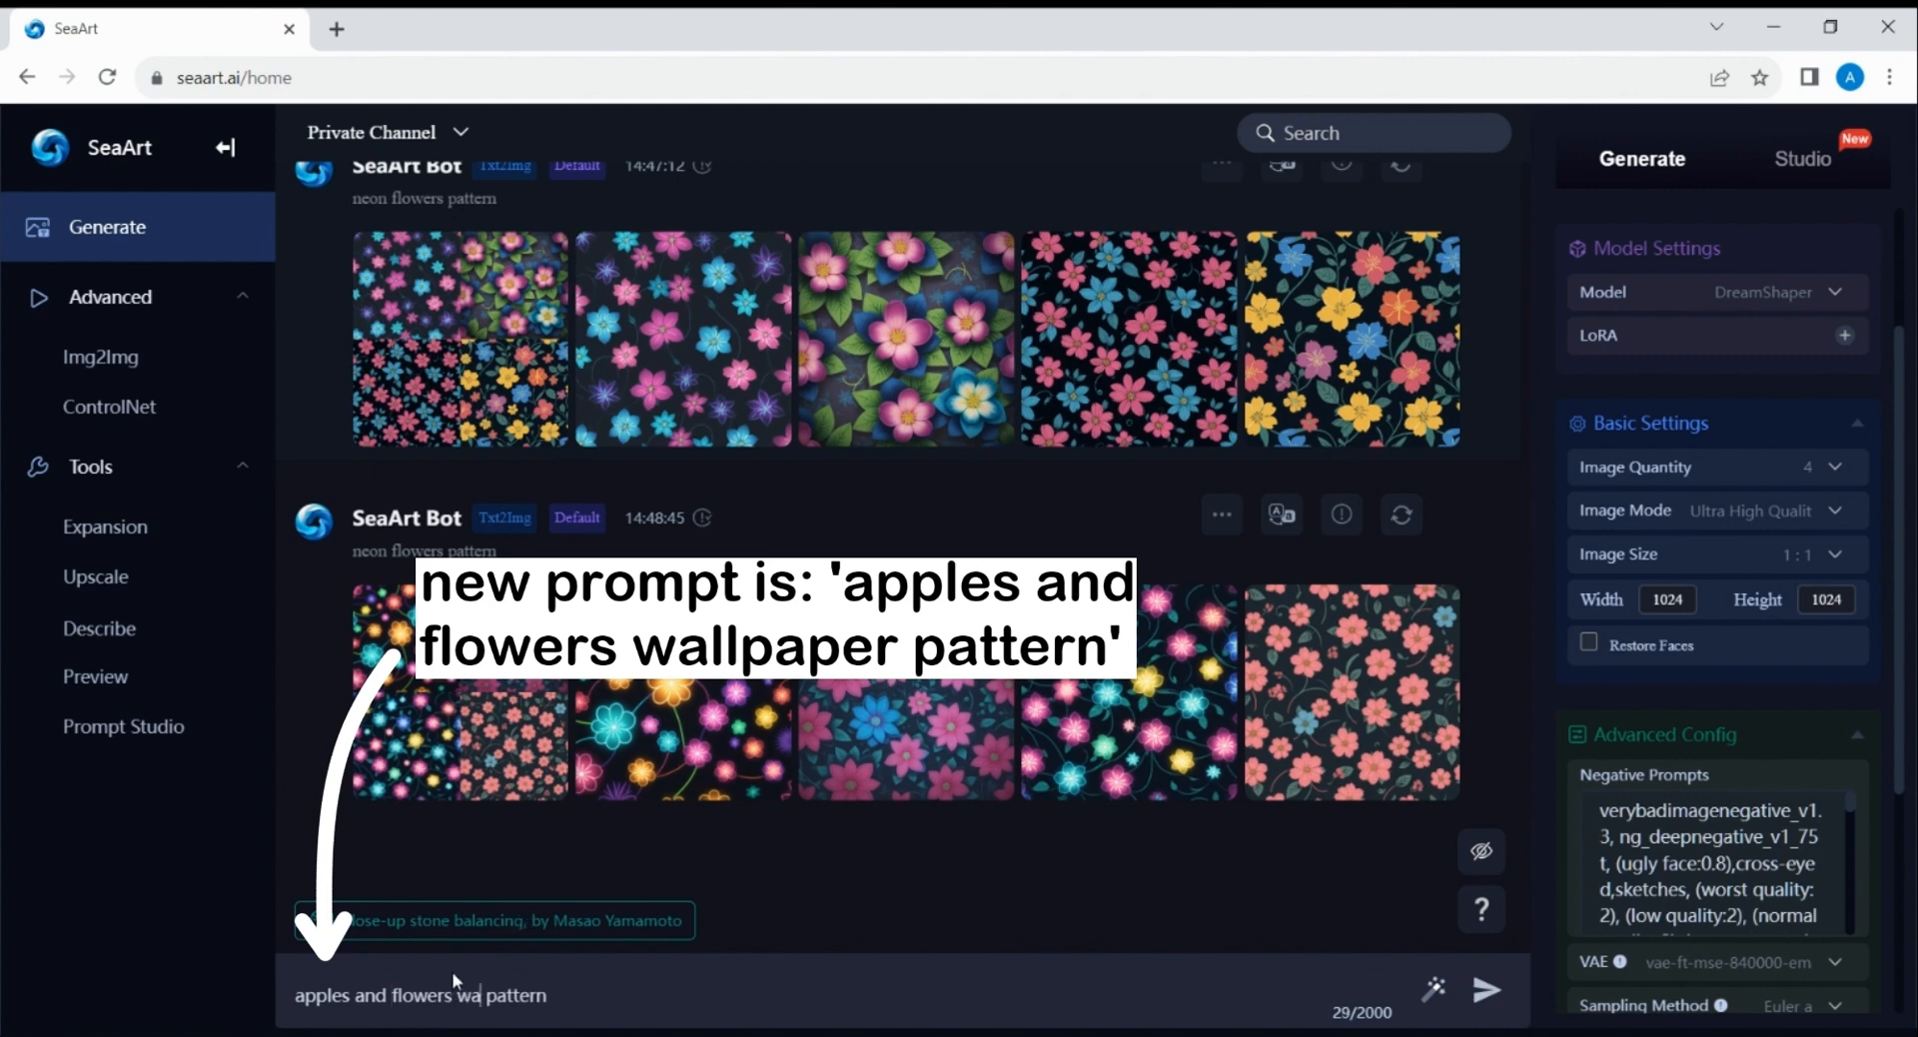
type("per")
left_click(1758, 510)
left_click(1755, 612)
Step: Generate the apples and flowers images with CFG scale 9 and the LMS sampling method
scroll(1727, 677, "down", 4)
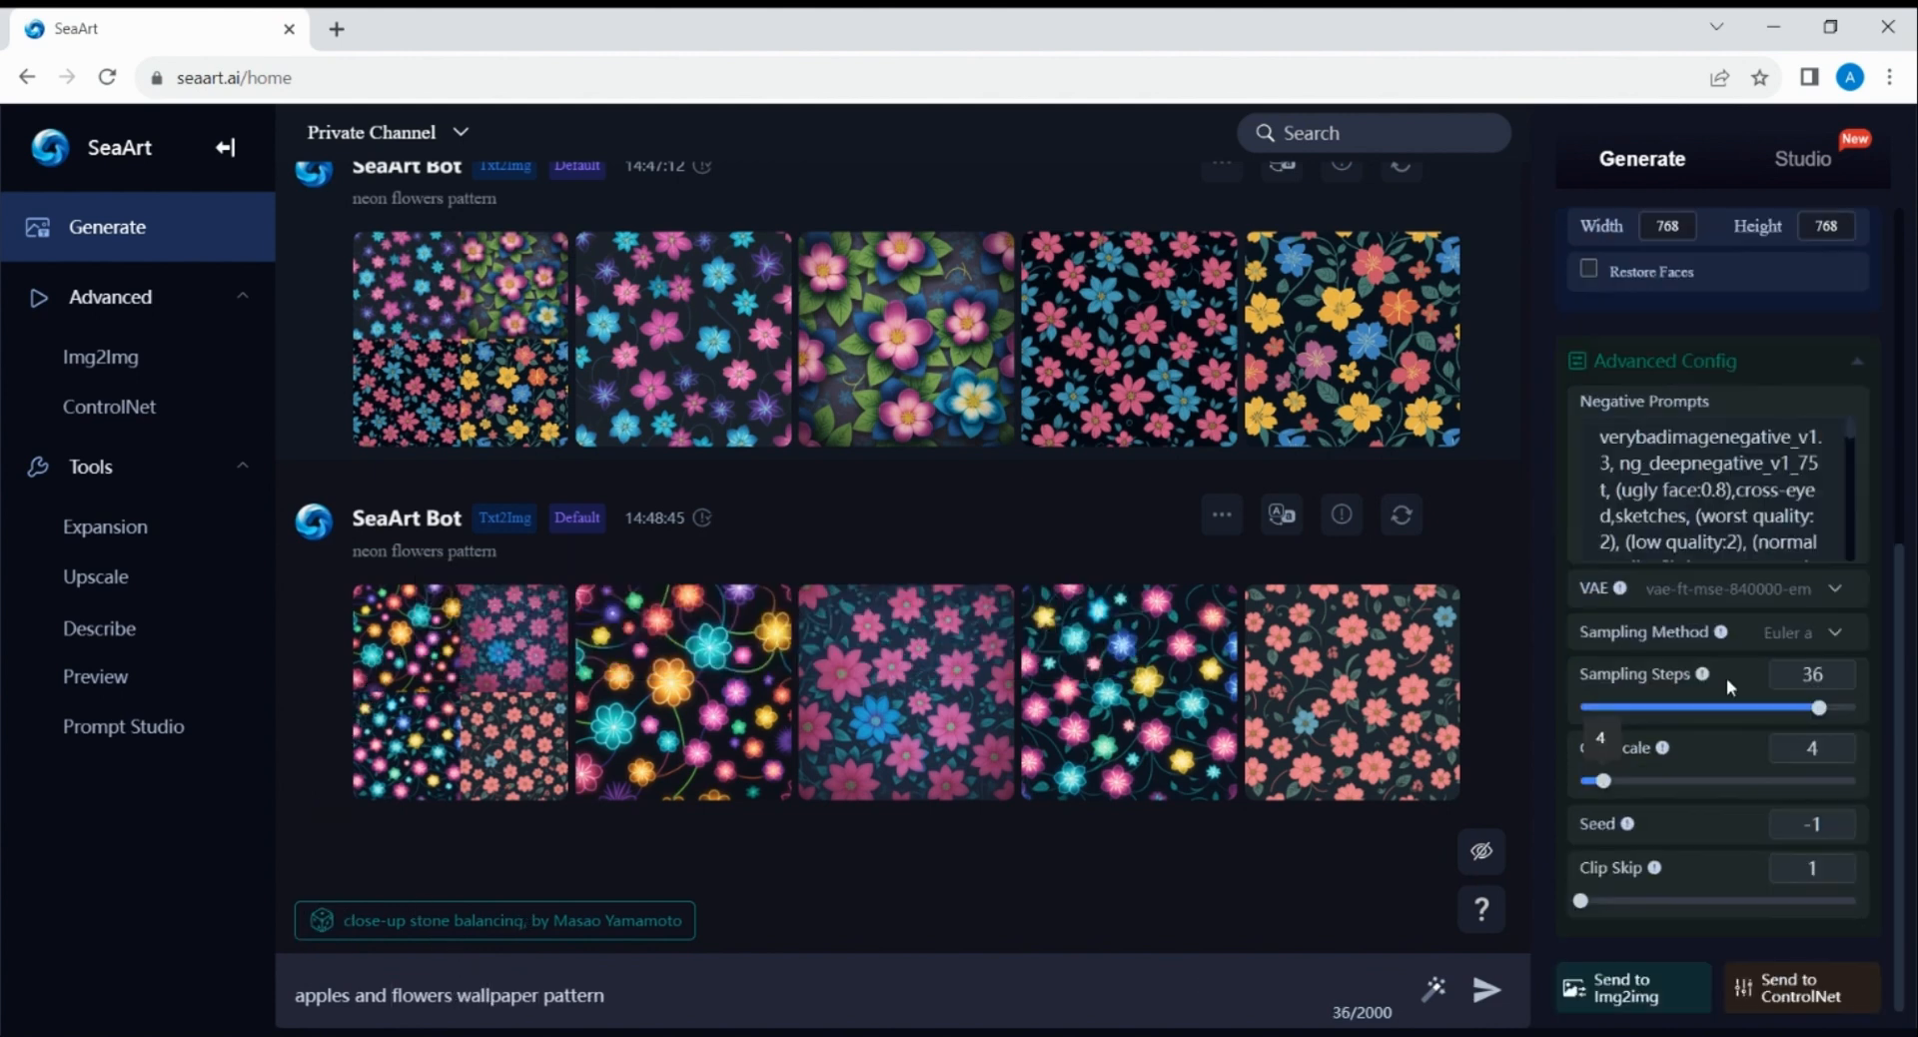
scroll(1698, 799, "up", 1)
left_click_drag(1689, 905, 1717, 905)
left_click(1817, 761)
left_click(1786, 894)
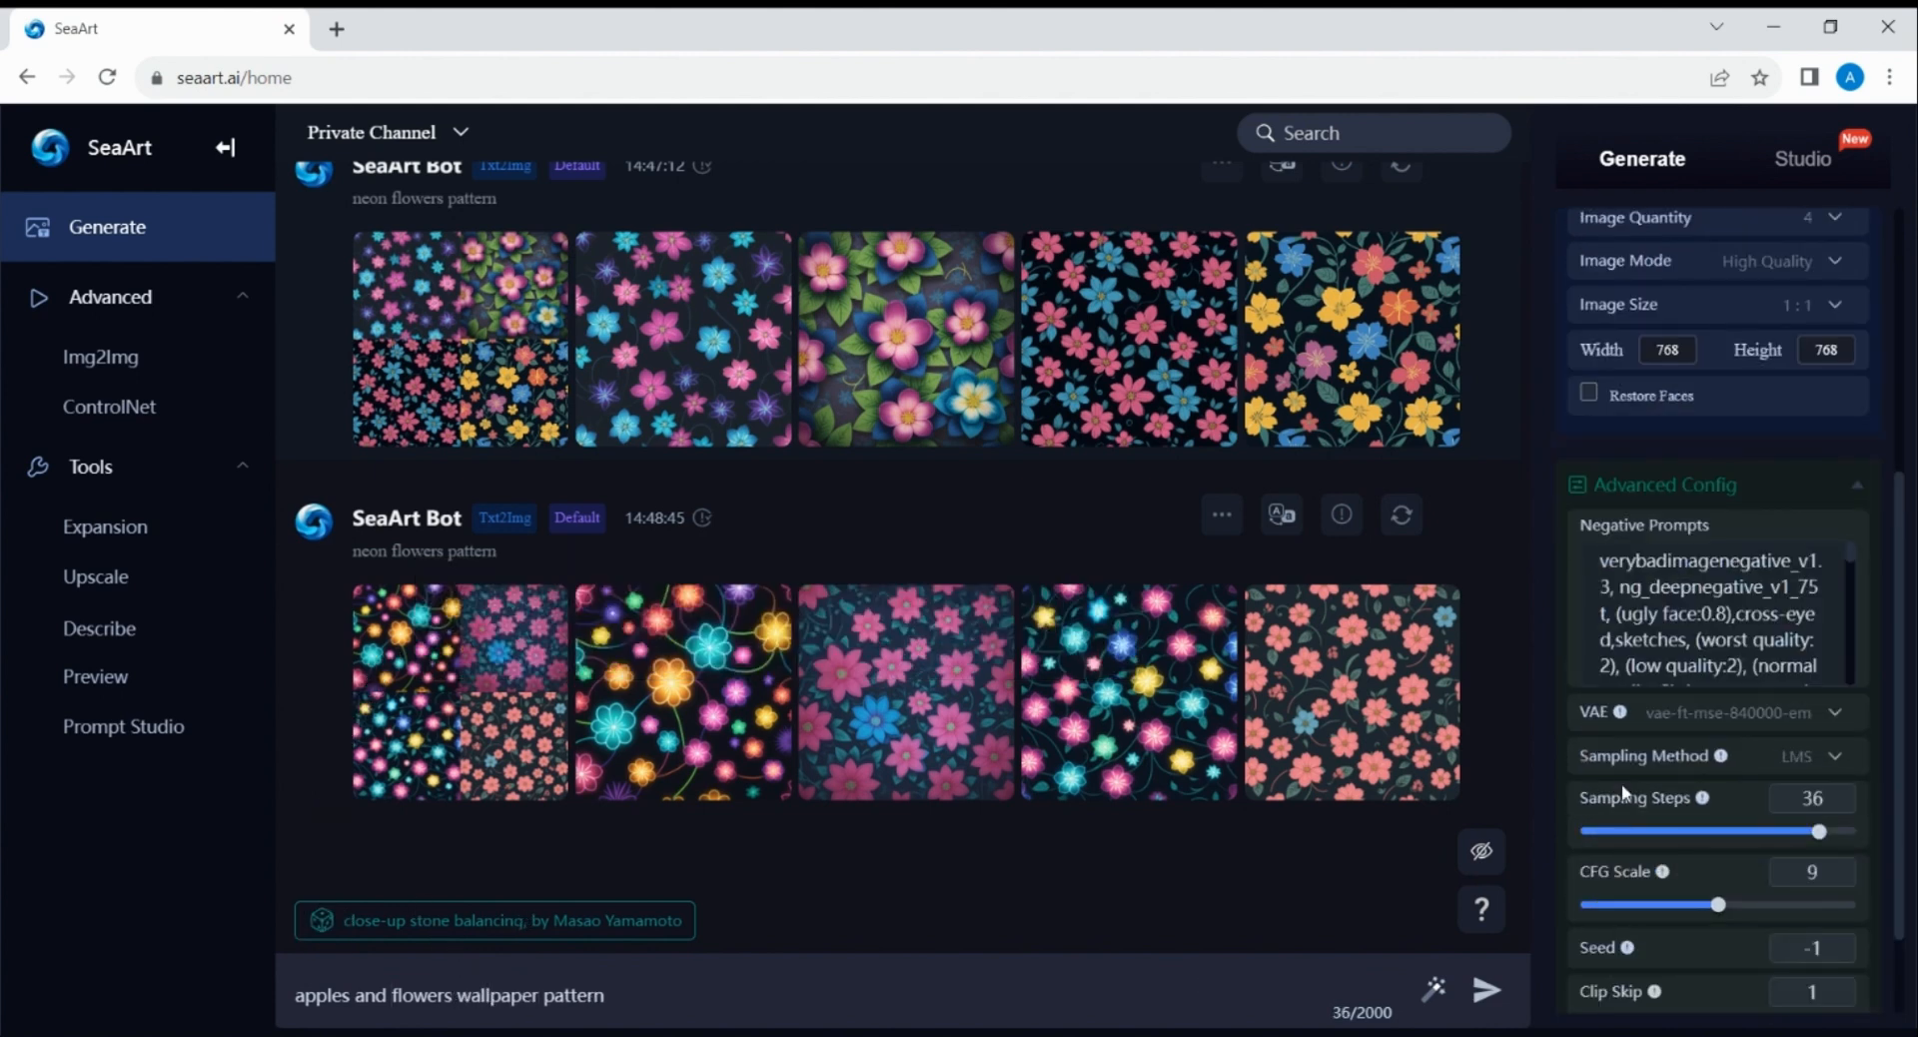
scroll(1629, 783, "up", 1)
scroll(1646, 773, "up", 2)
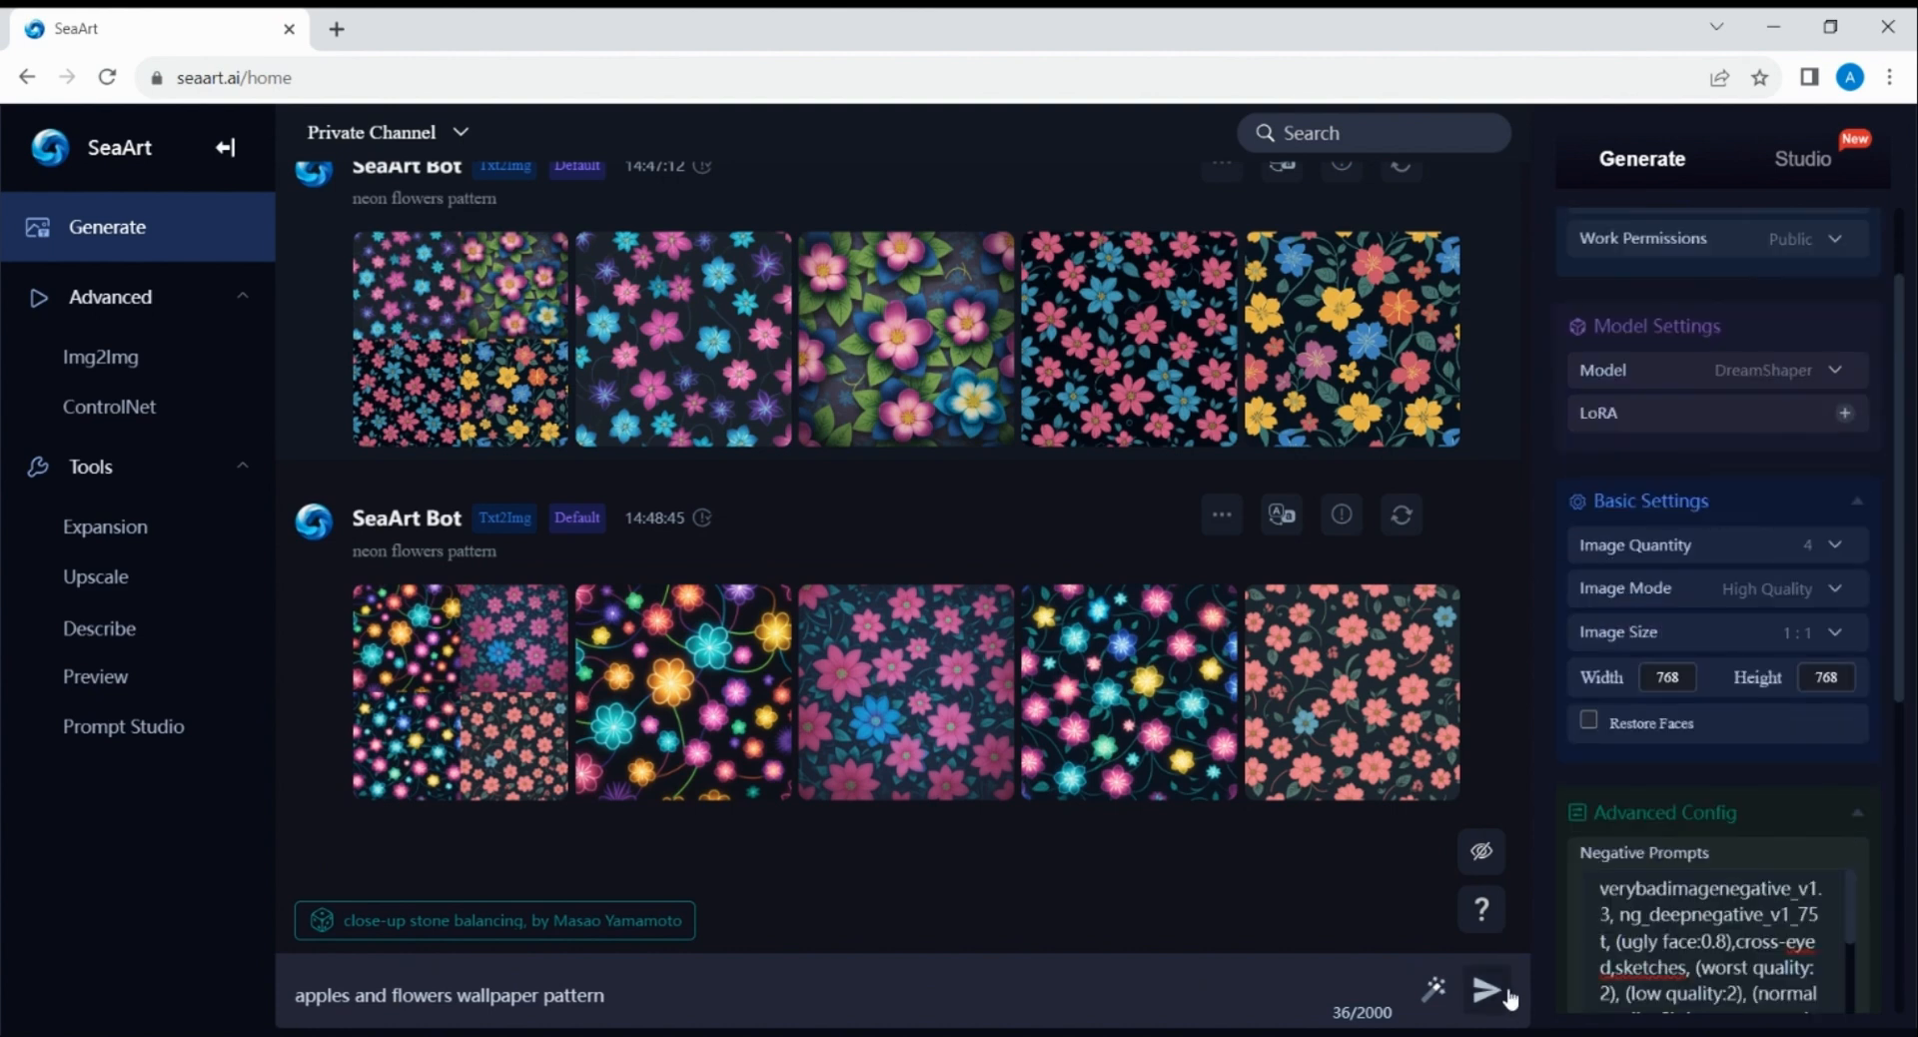
left_click(1487, 989)
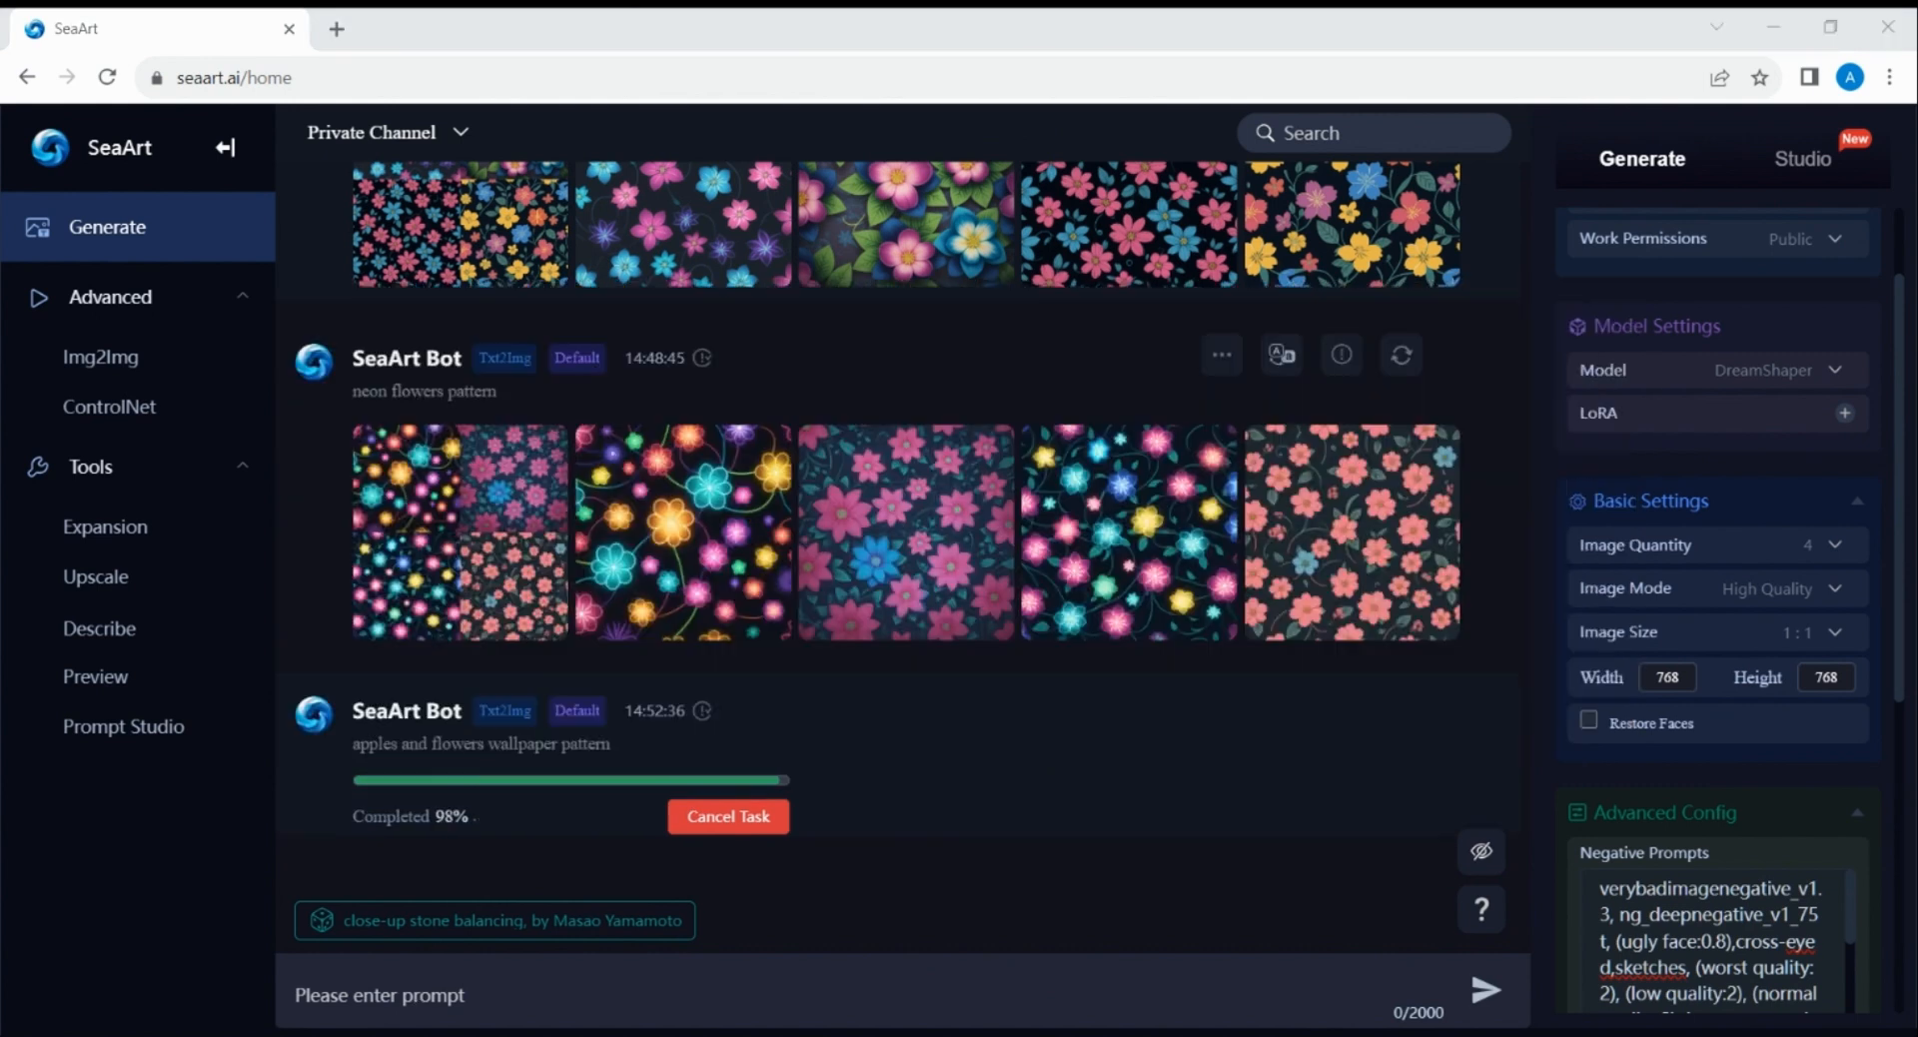
Step: Browse the generated apple wallpaper patterns at full size and close the viewer
left_click(1071, 758)
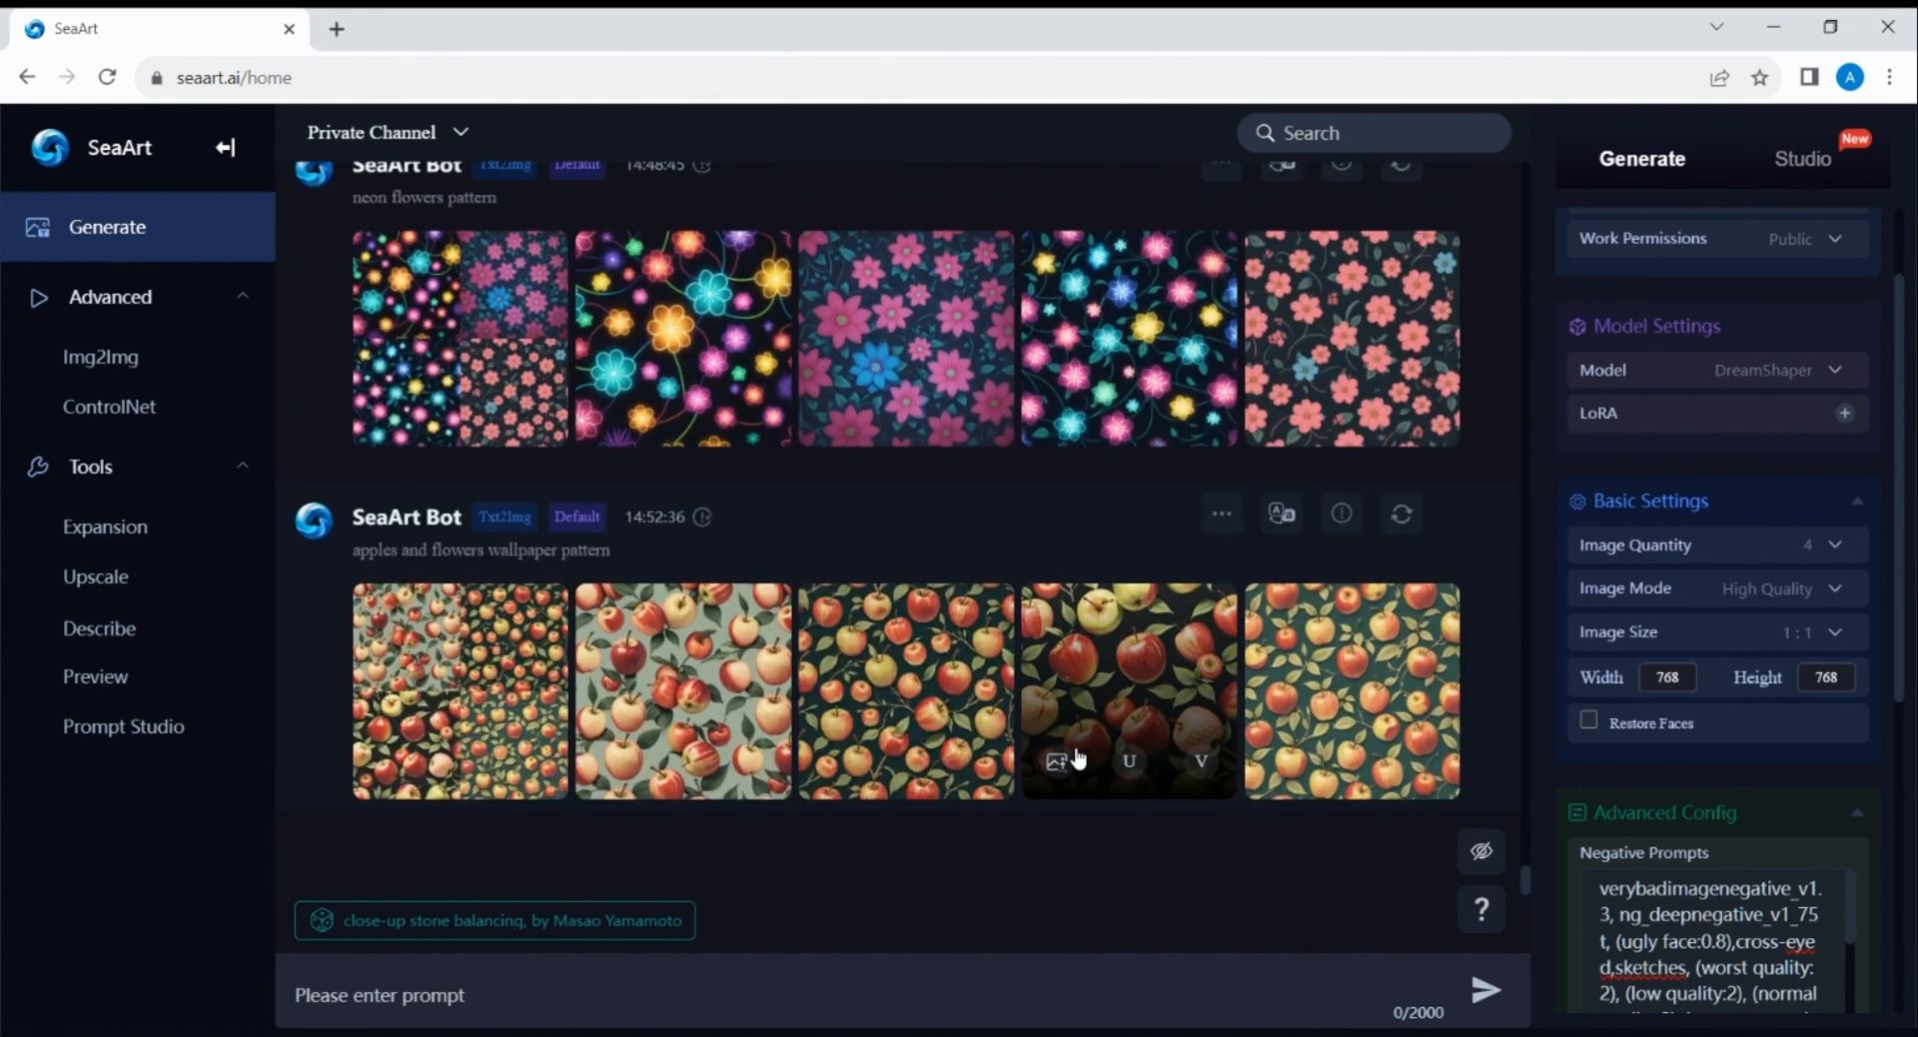
left_click(1078, 734)
left_click(1387, 571)
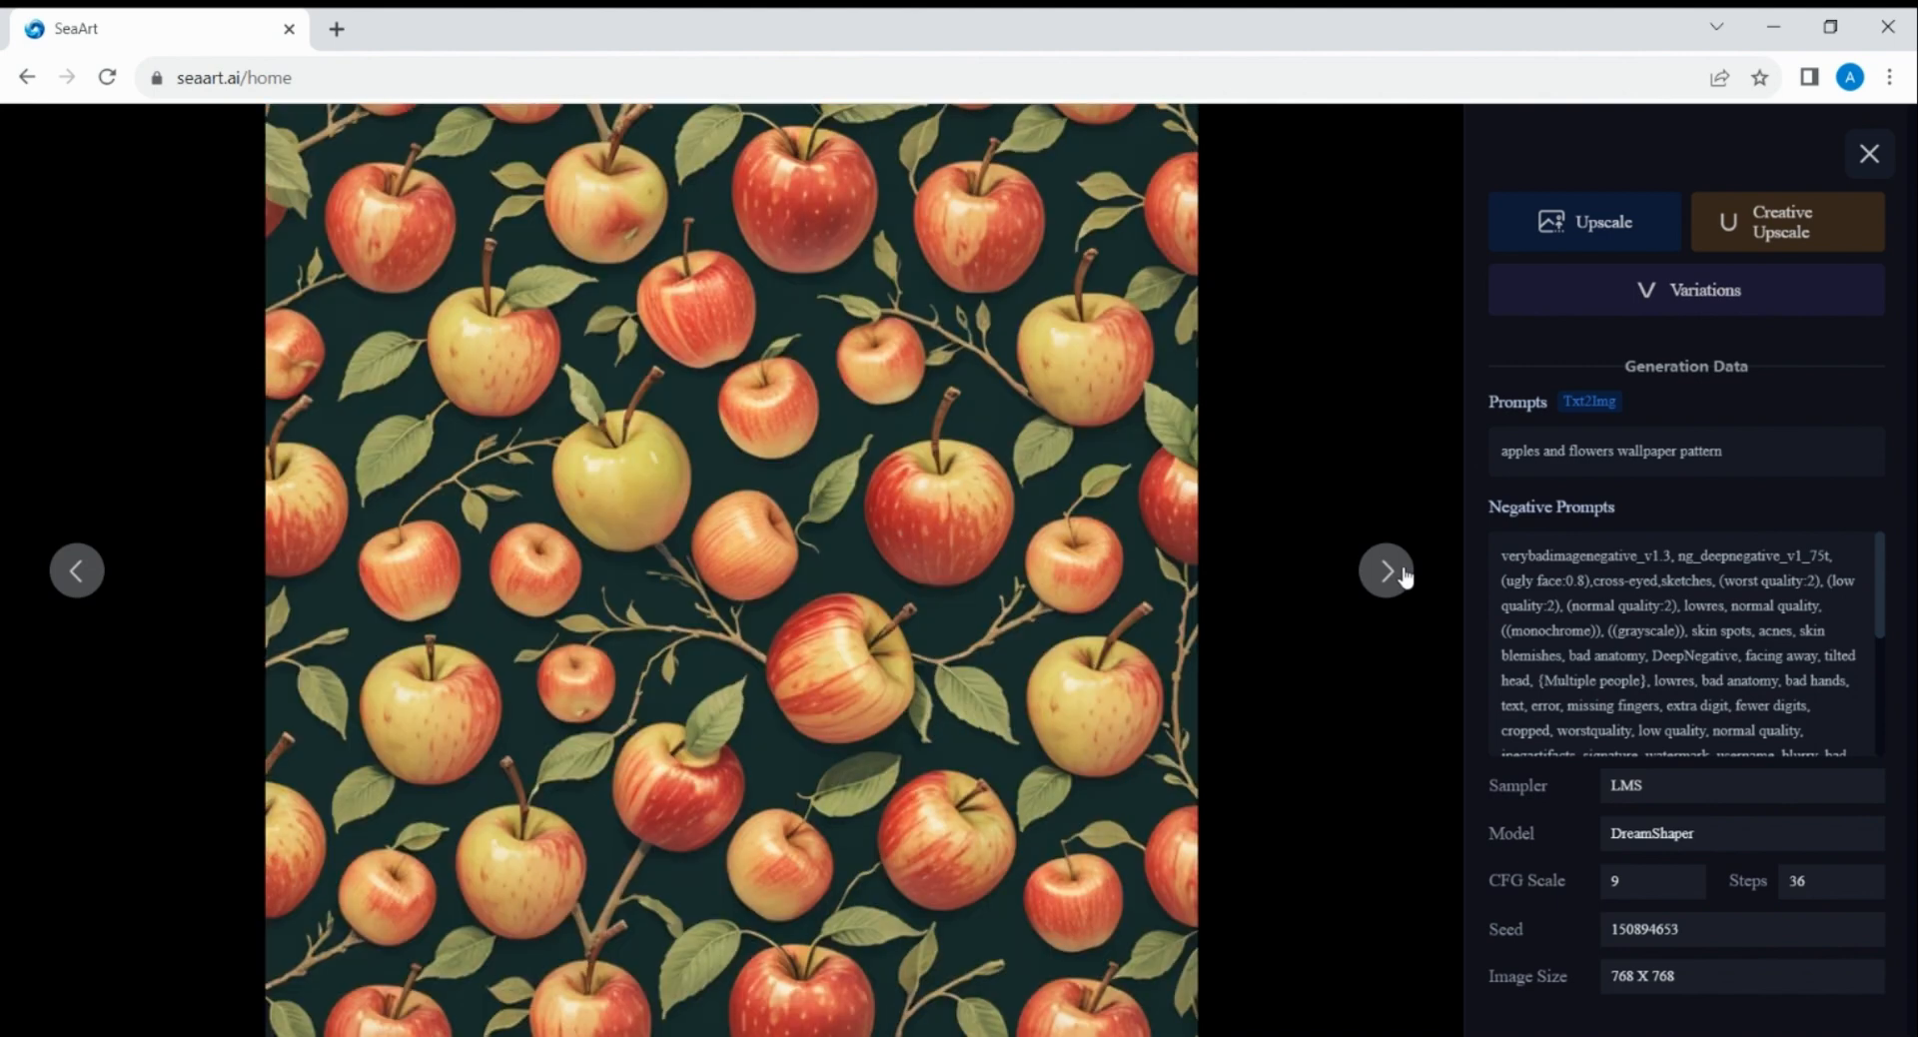
left_click(1387, 570)
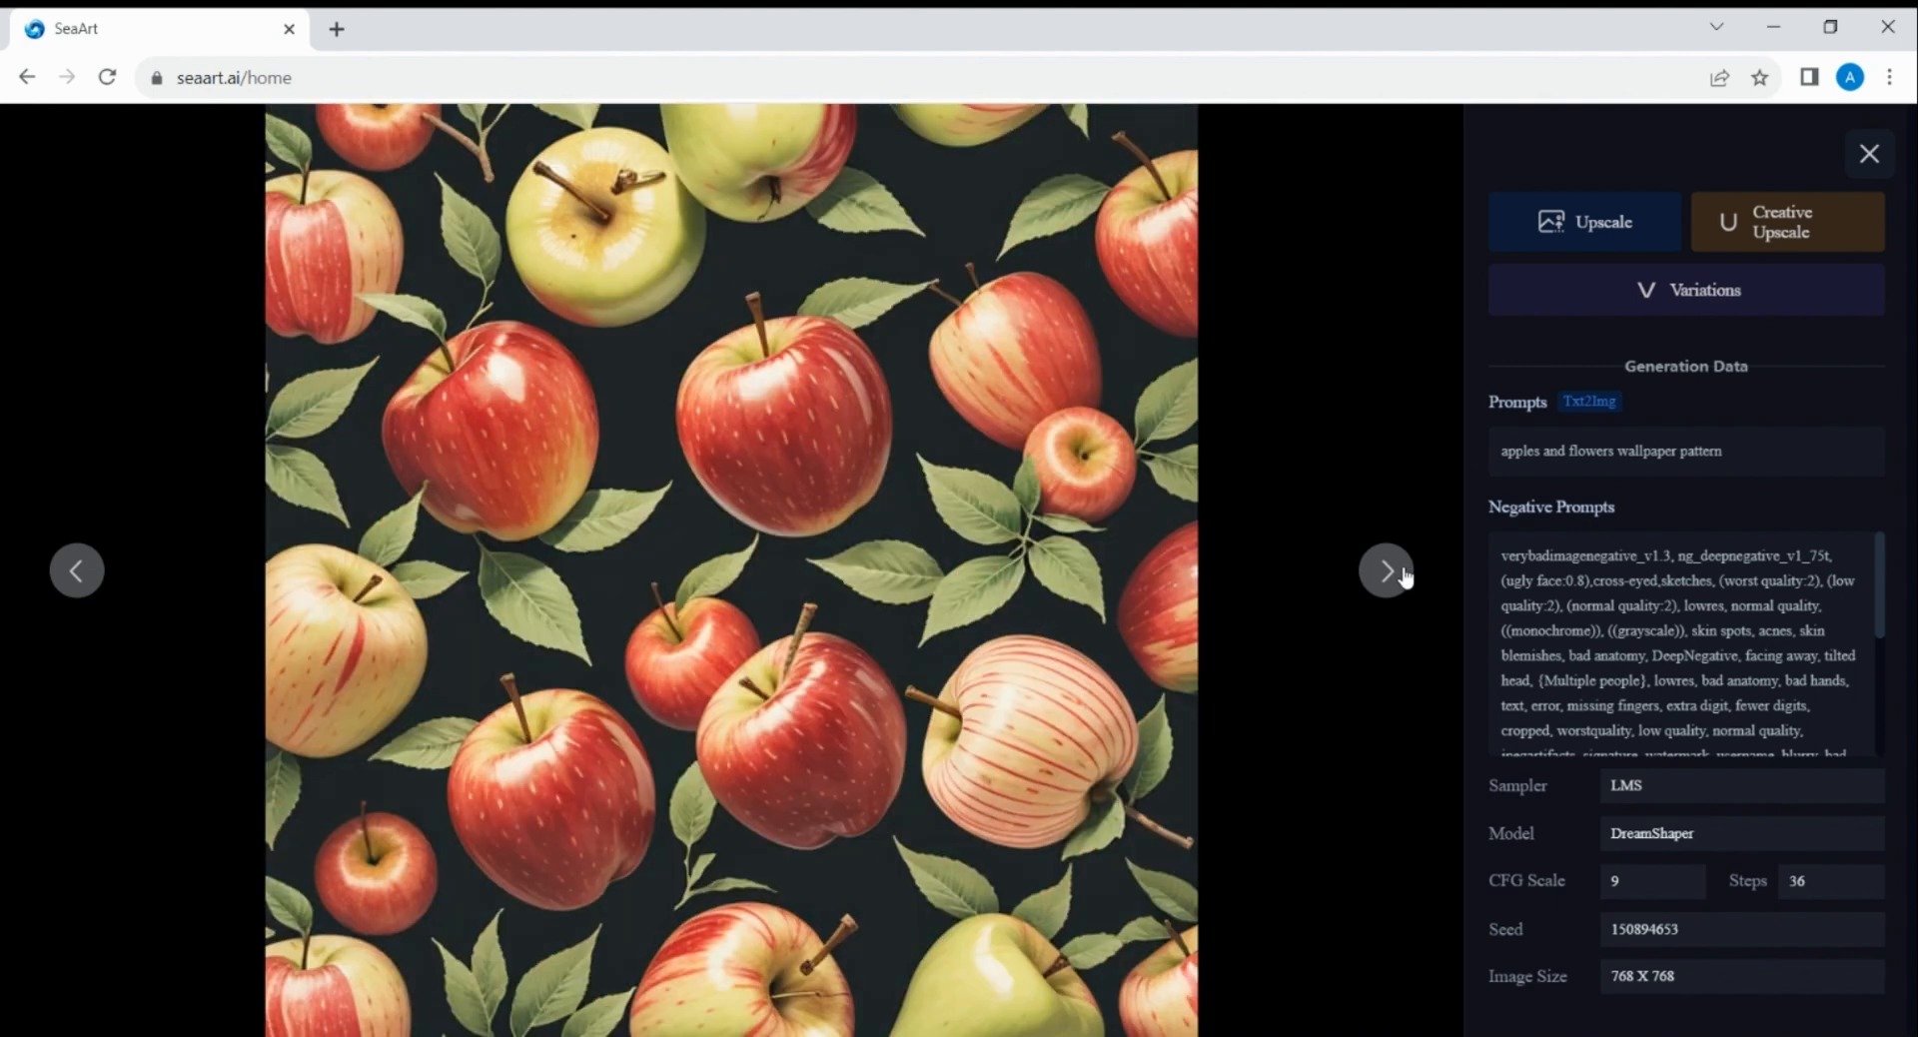
left_click(1403, 576)
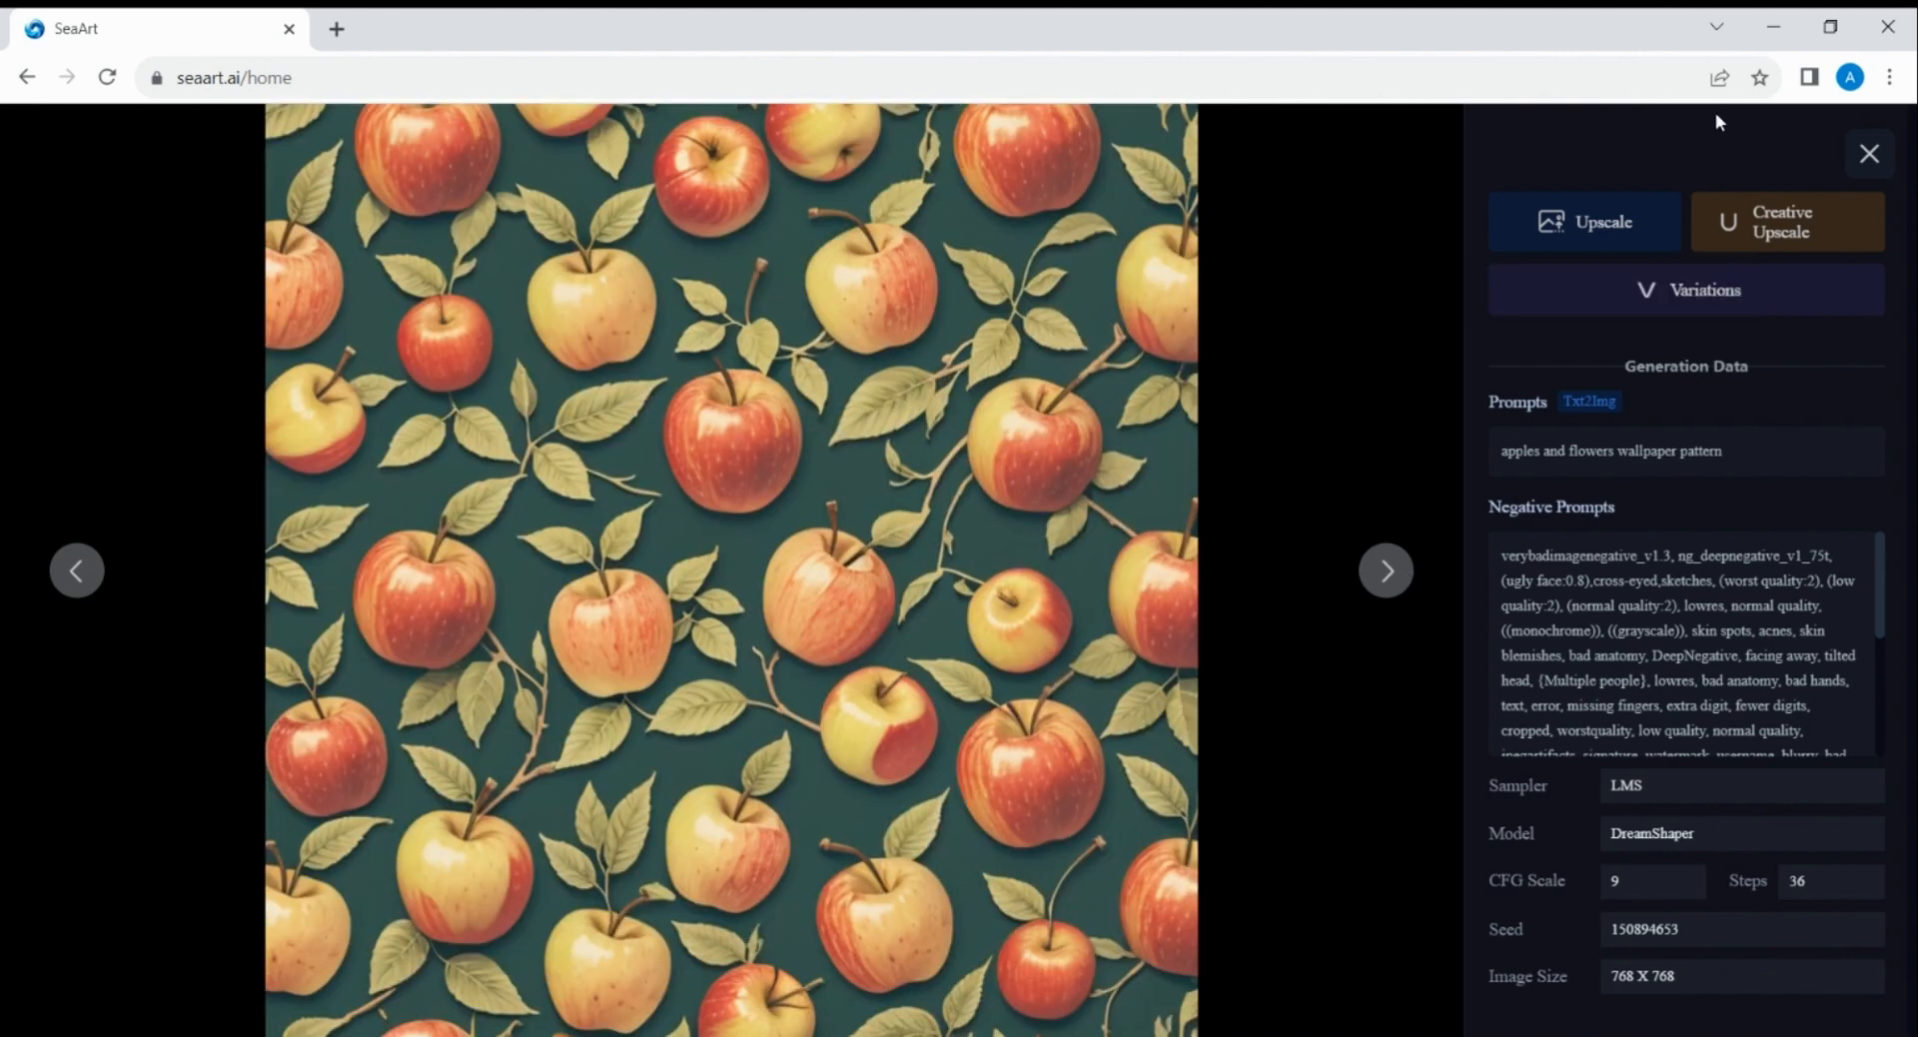
left_click(1869, 153)
Step: Reuse the apples and flowers prompt and remove the word "wallpaper" from it
mouse_move(837, 664)
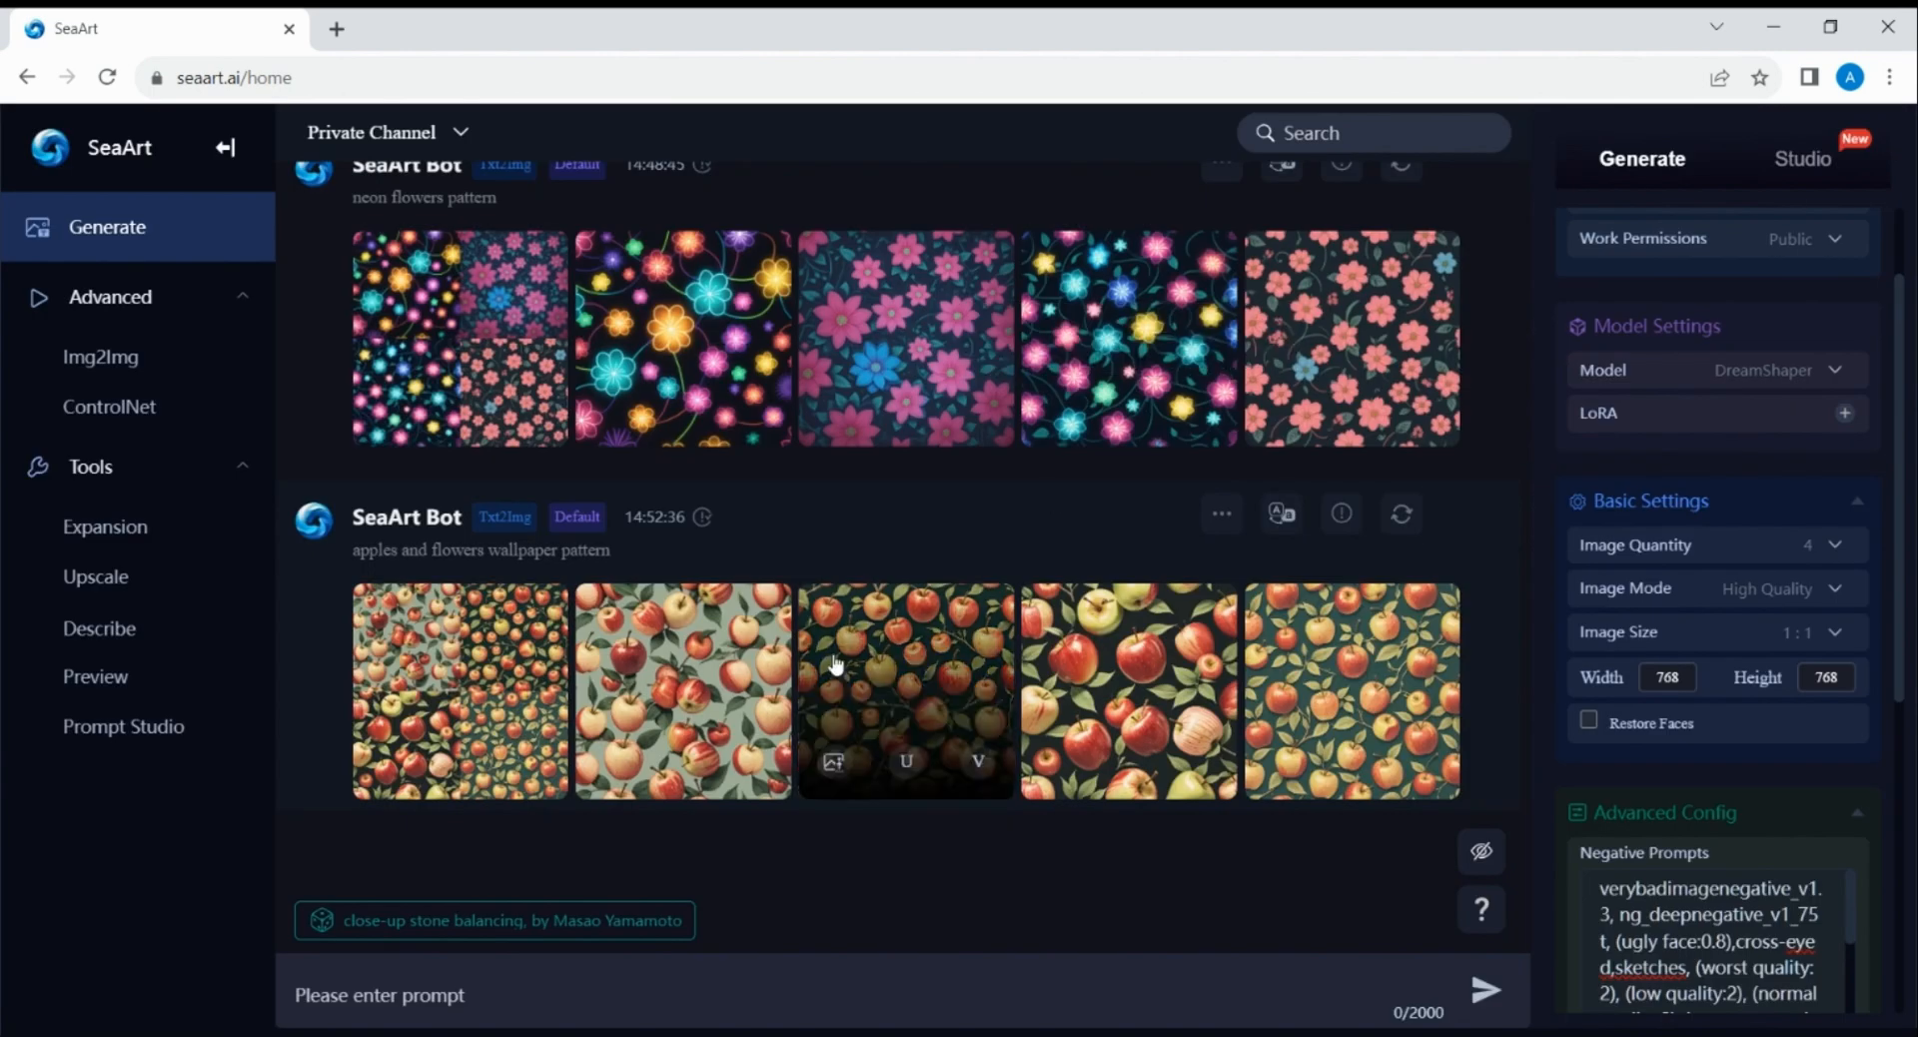
left_click(1405, 515)
left_click(539, 995)
key("BackSpace")
key("BackSpace")
key("BackSpace")
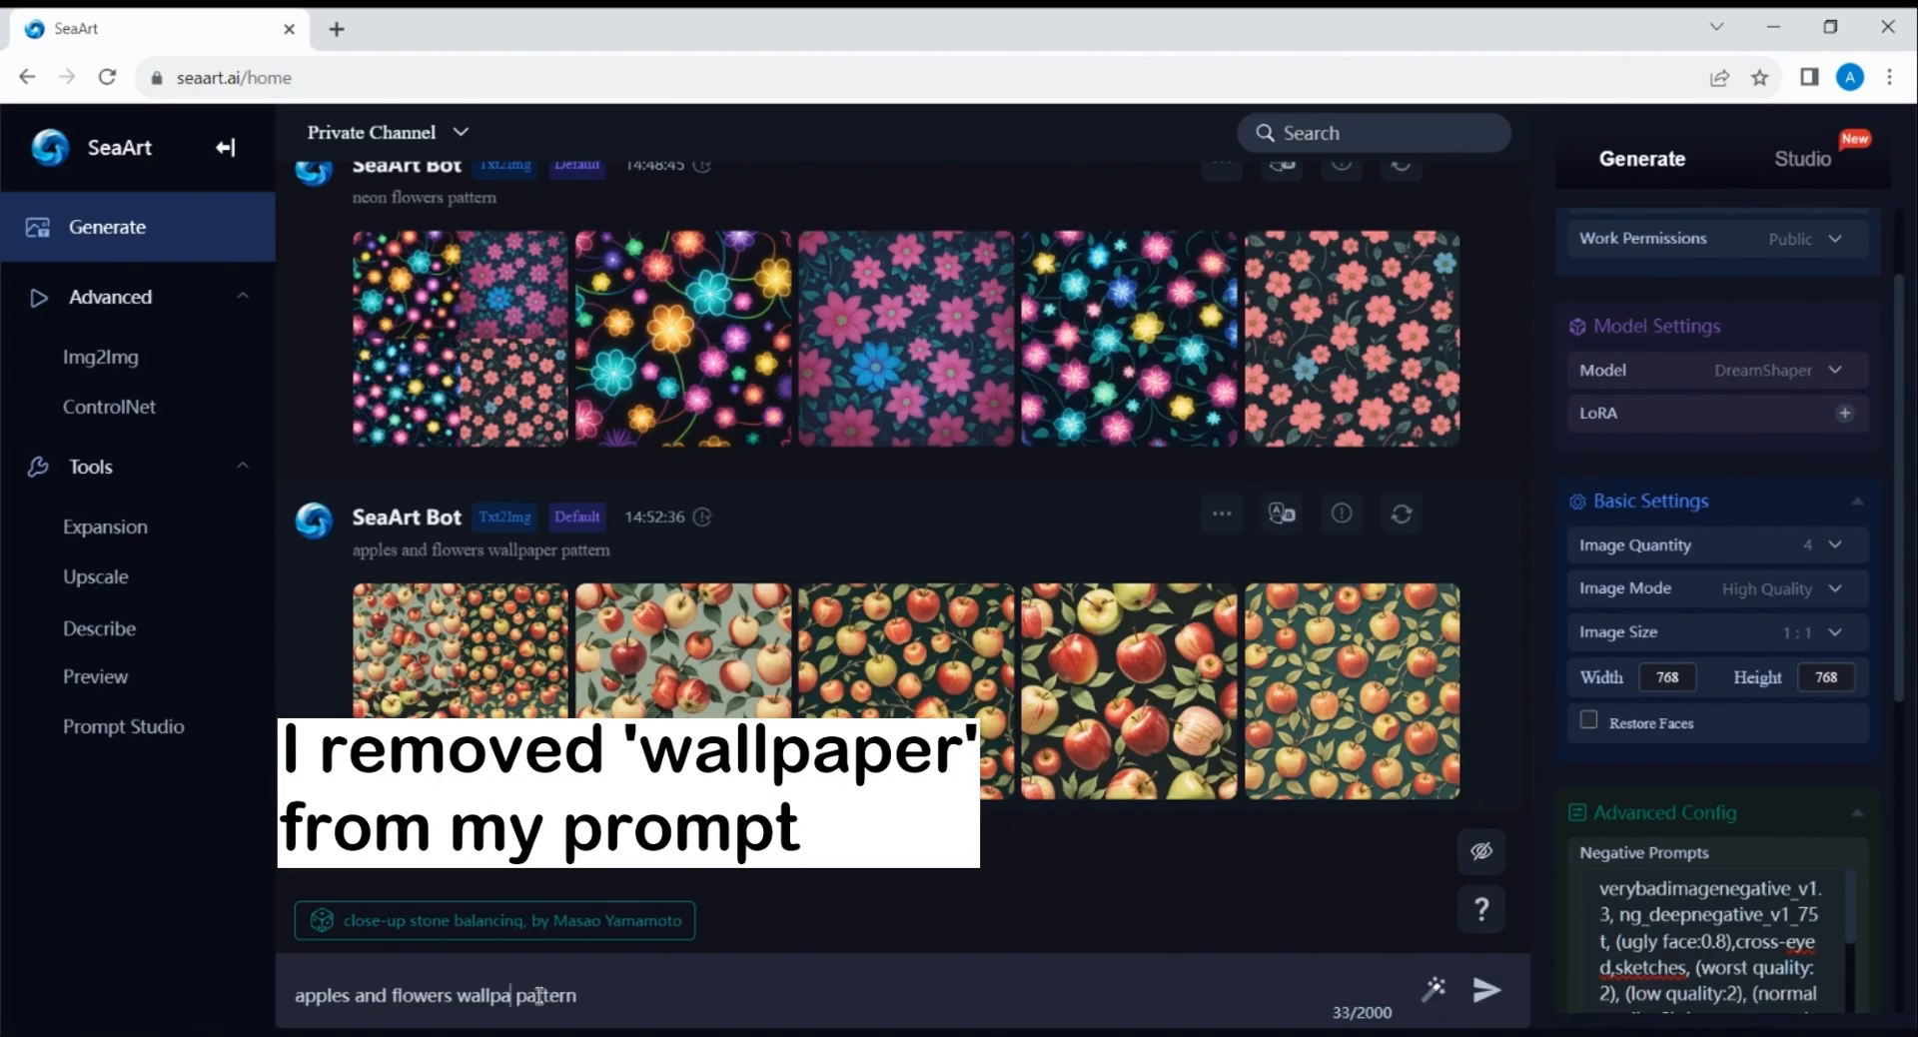
Step: Switch the model to Counterfeit-V3.0 and generate images from the prompt "apples and flowers pattern"
left_click(1787, 378)
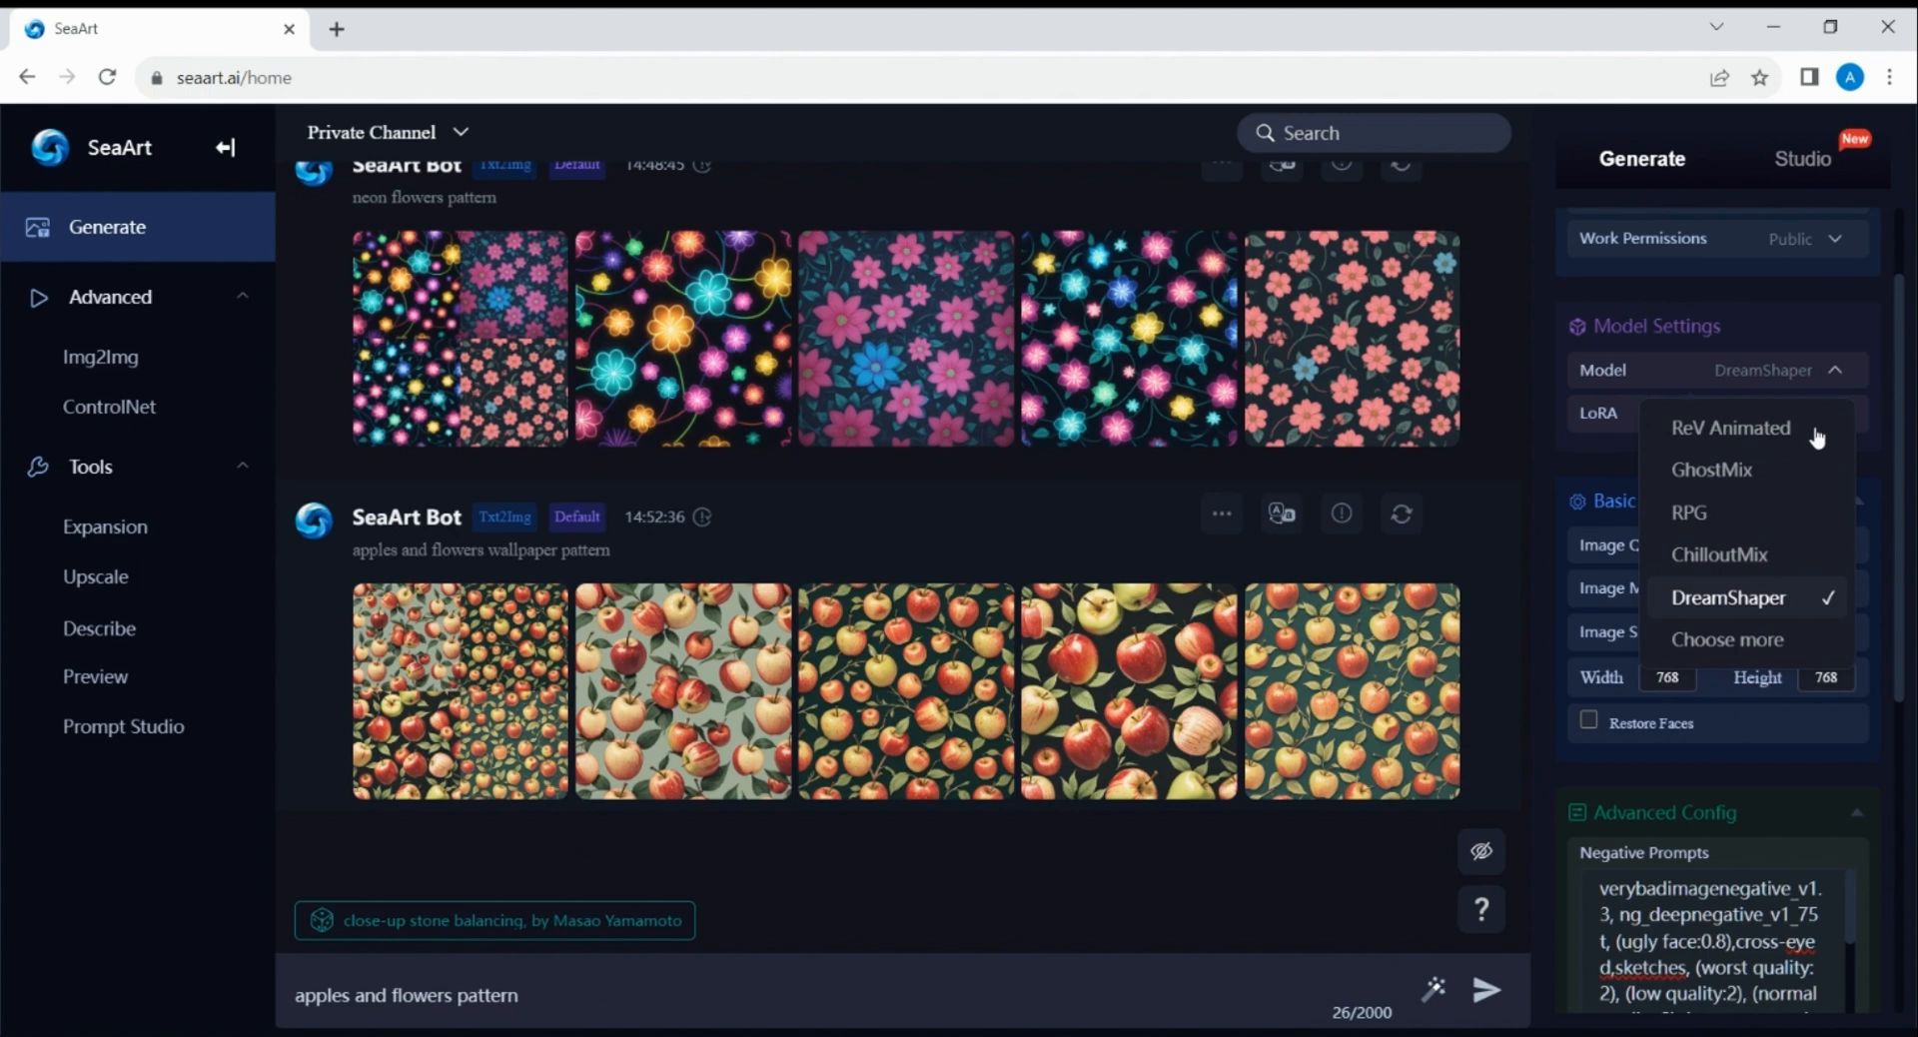
left_click(1723, 647)
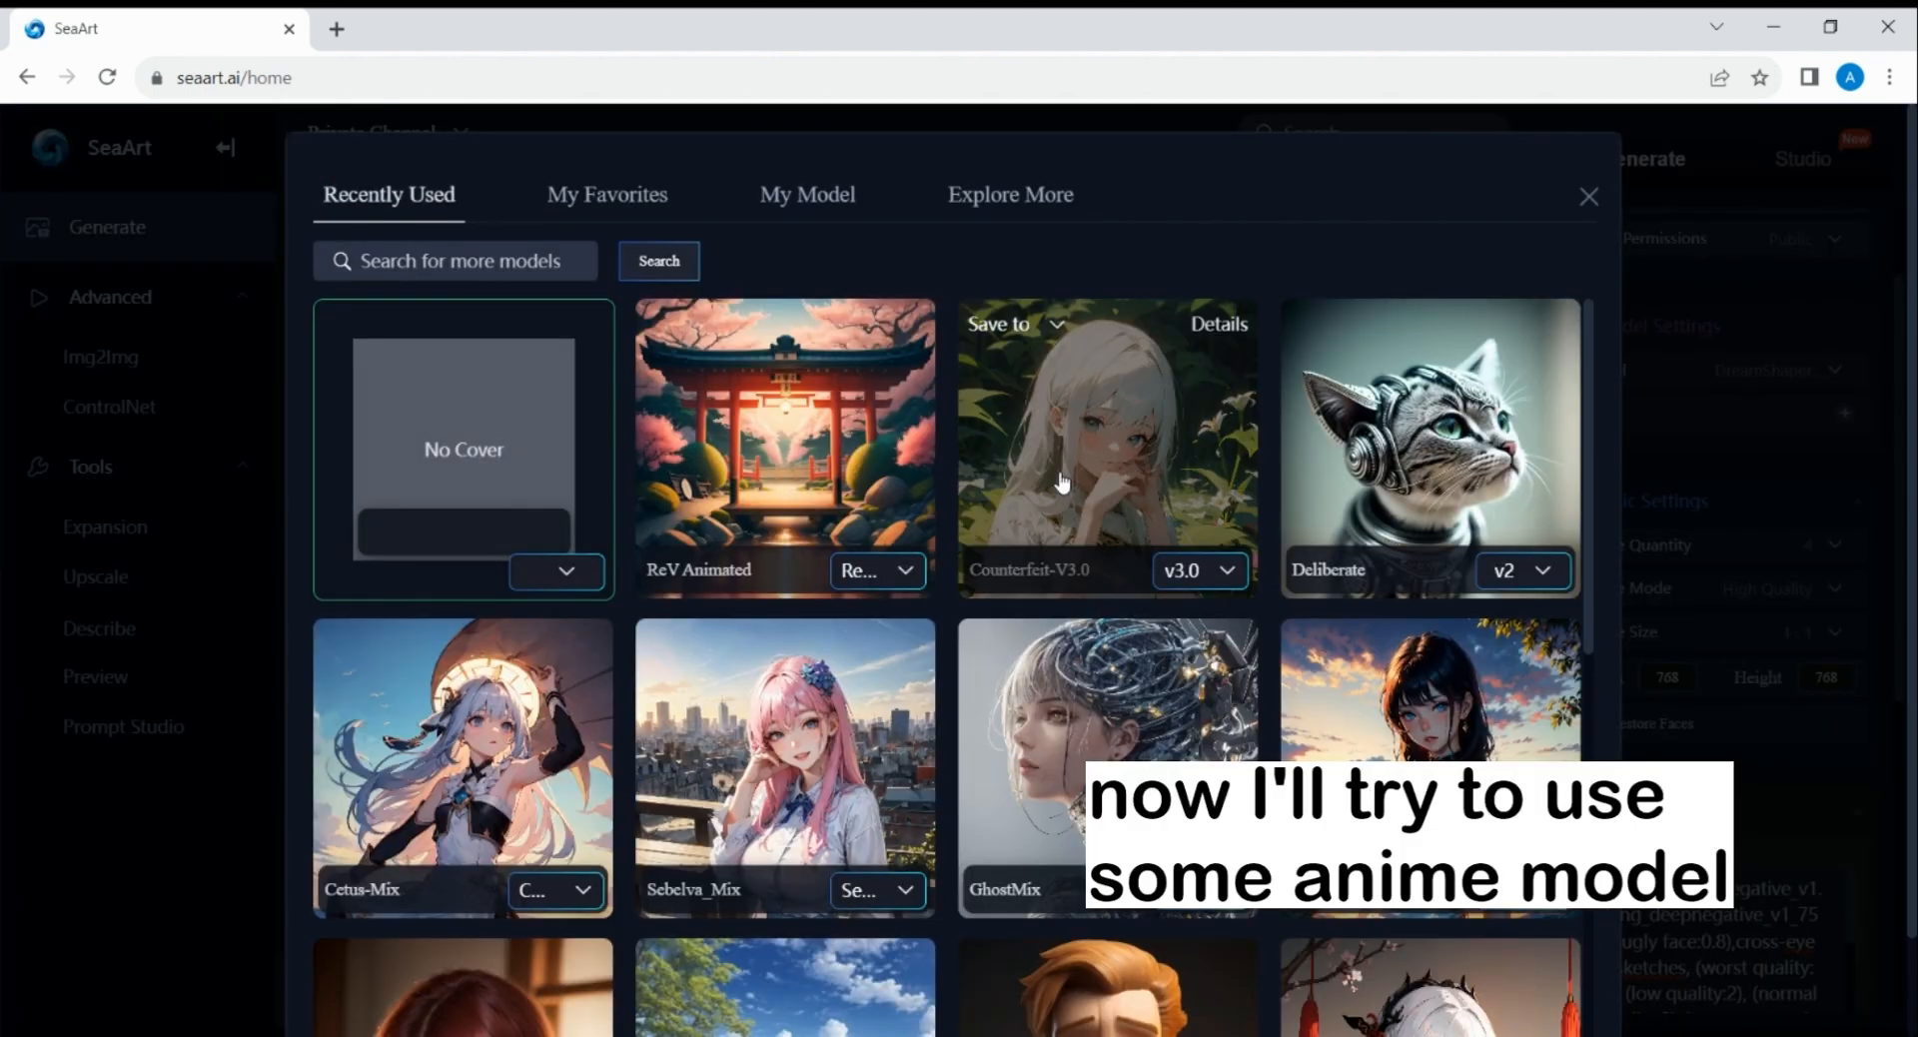
left_click(1061, 484)
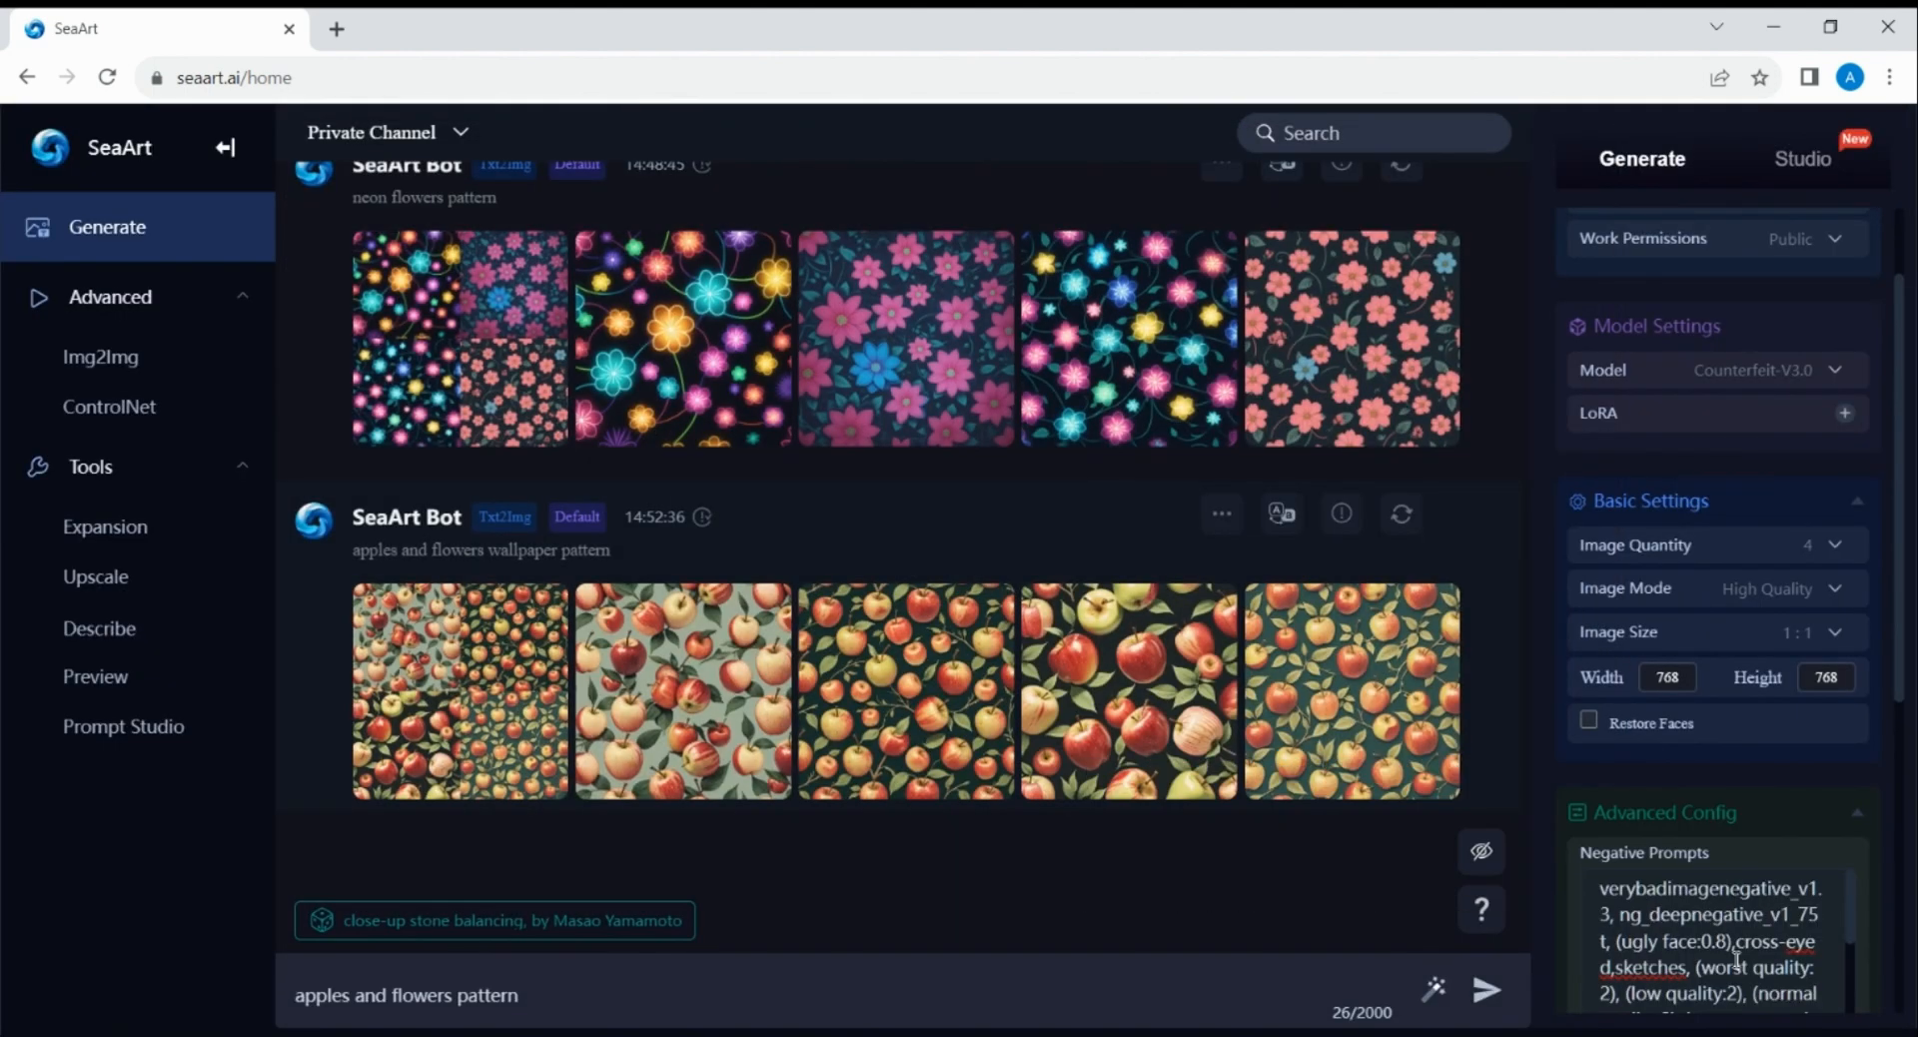
left_click(1485, 991)
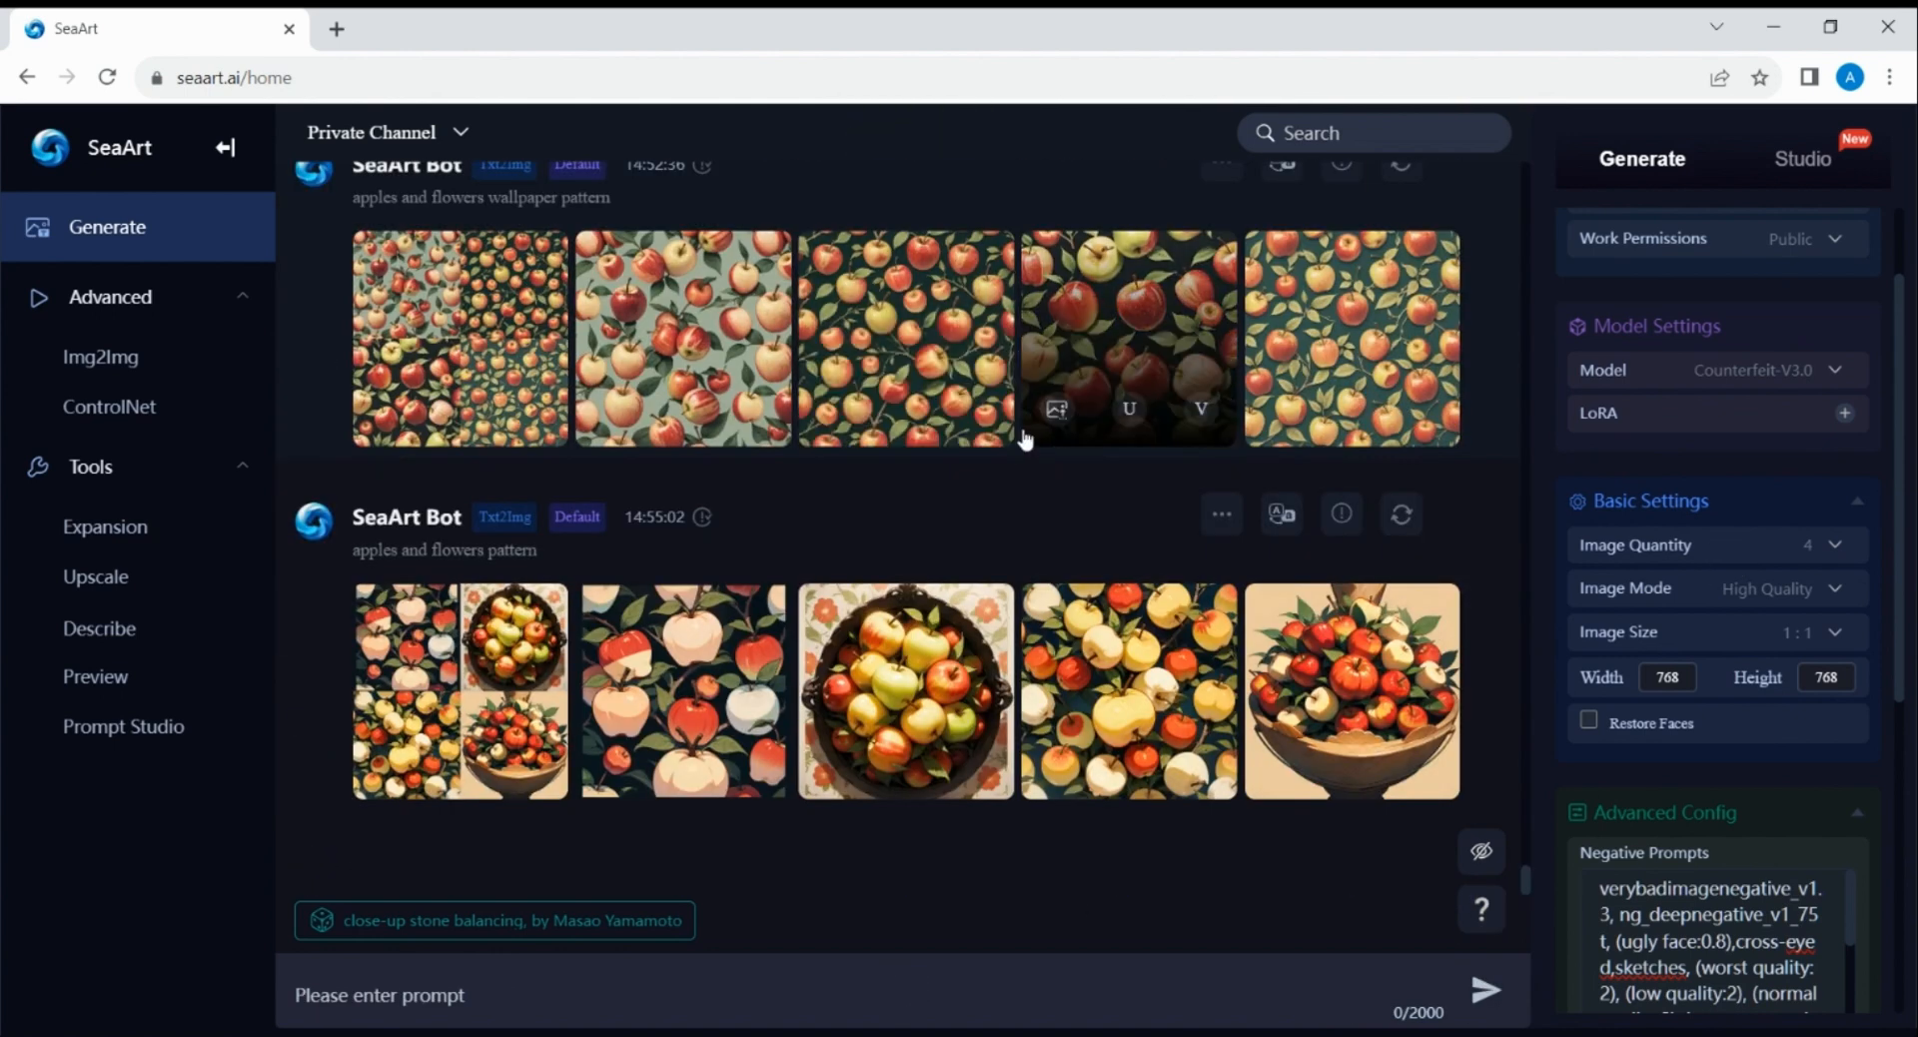
Step: Browse the apple patterns generated with Counterfeit-V3.0 at full size and close the viewer
left_click(689, 693)
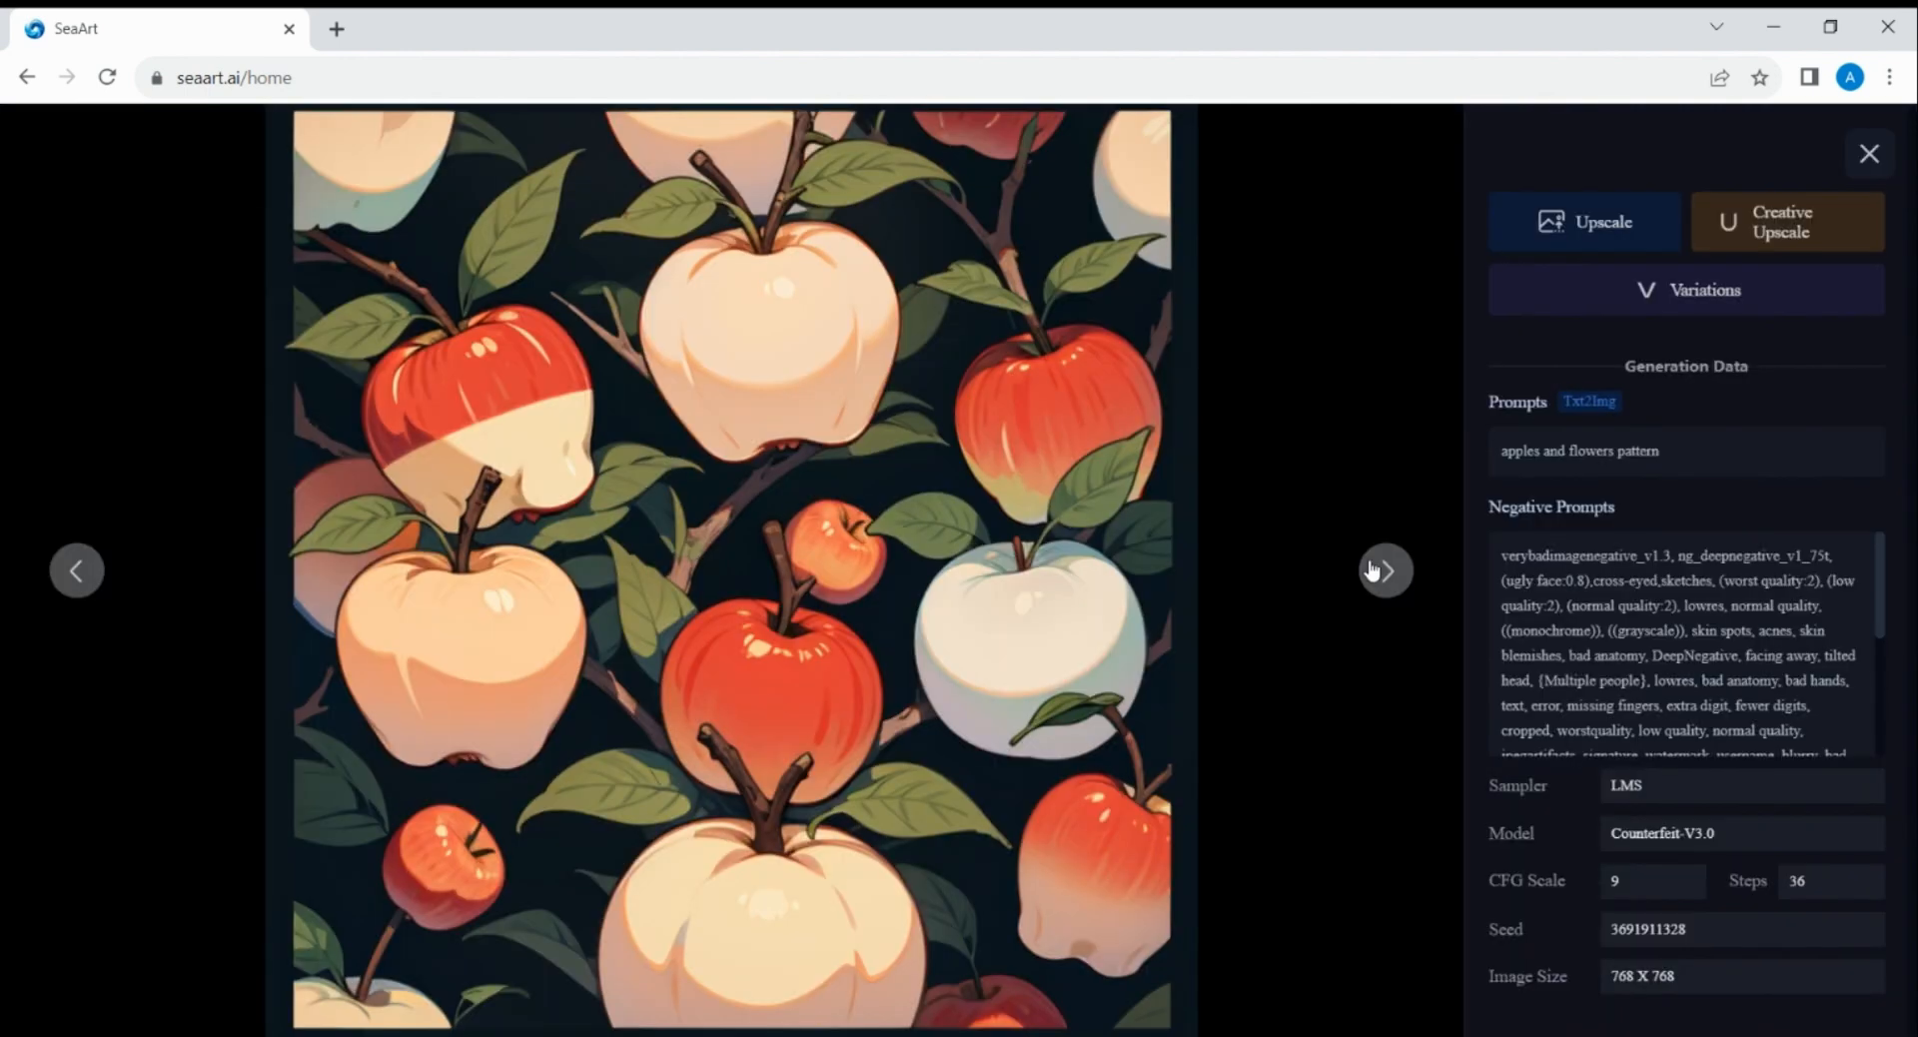
left_click(1379, 575)
left_click(1384, 578)
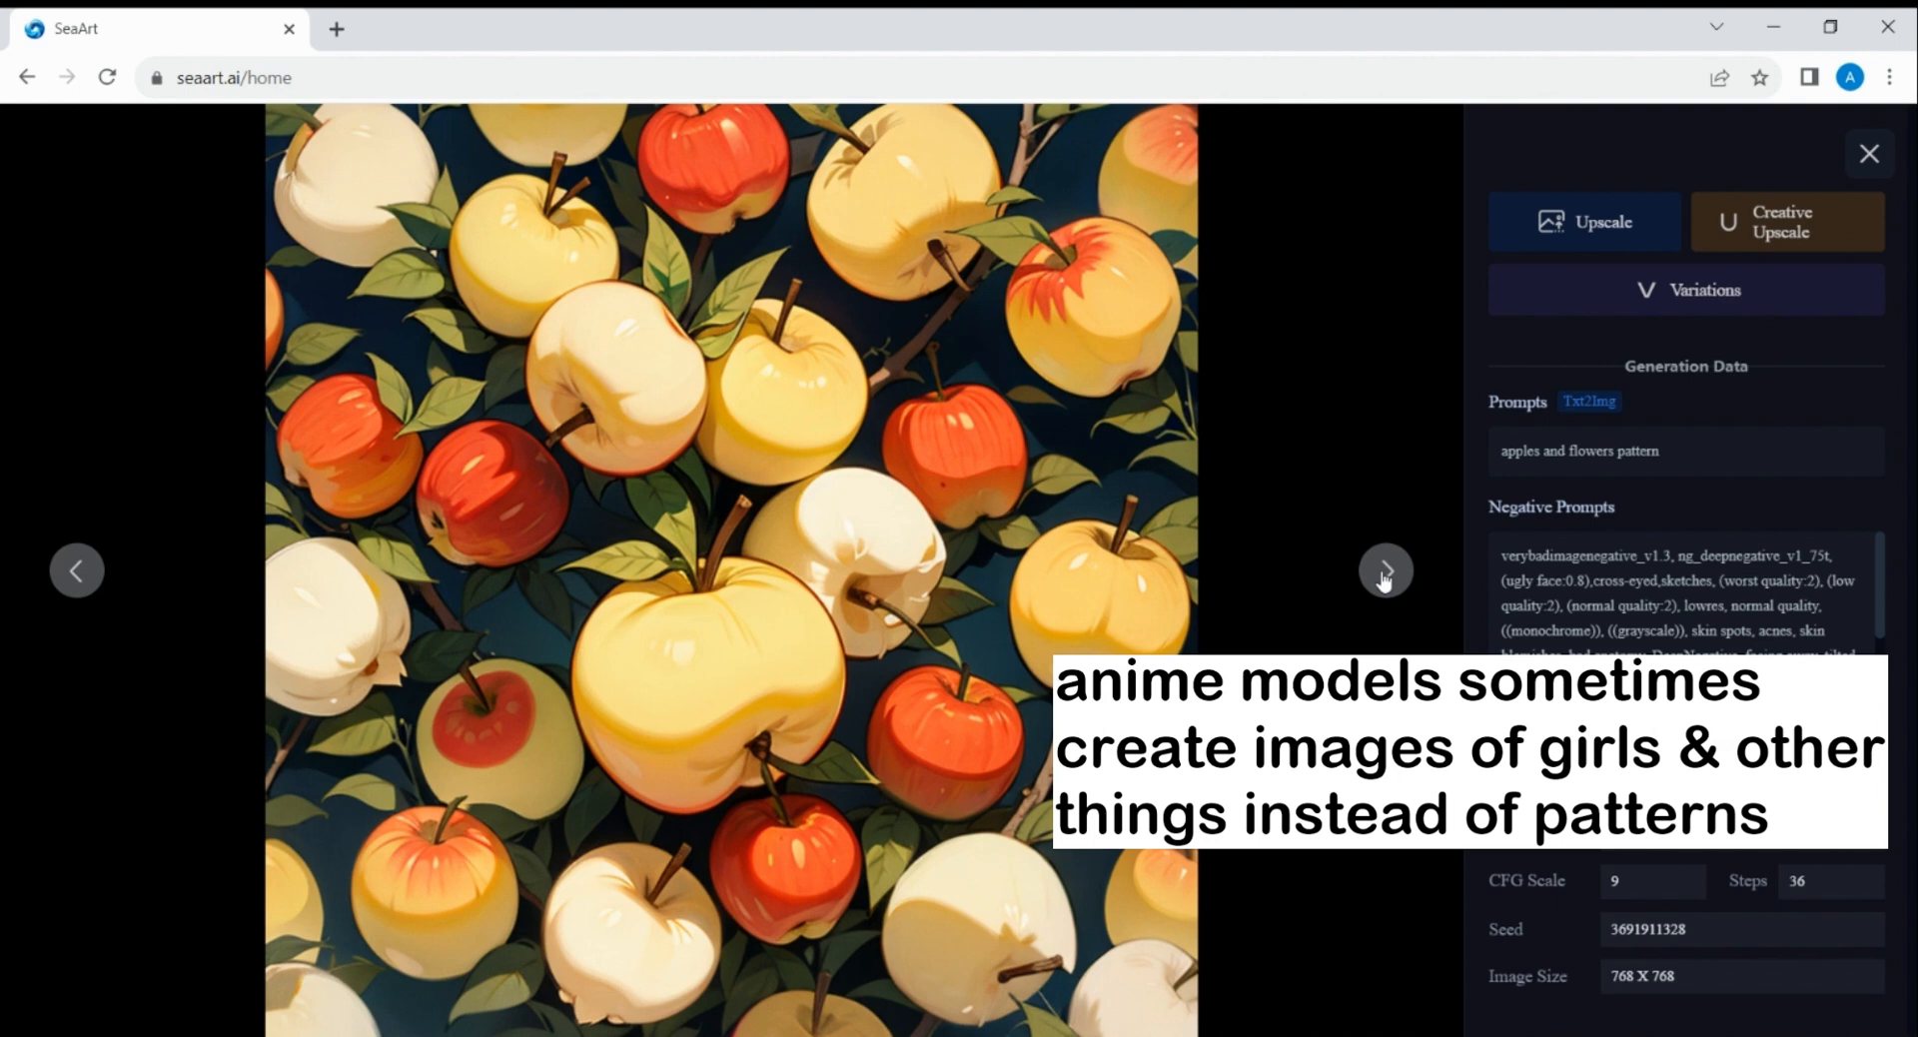
left_click(1864, 157)
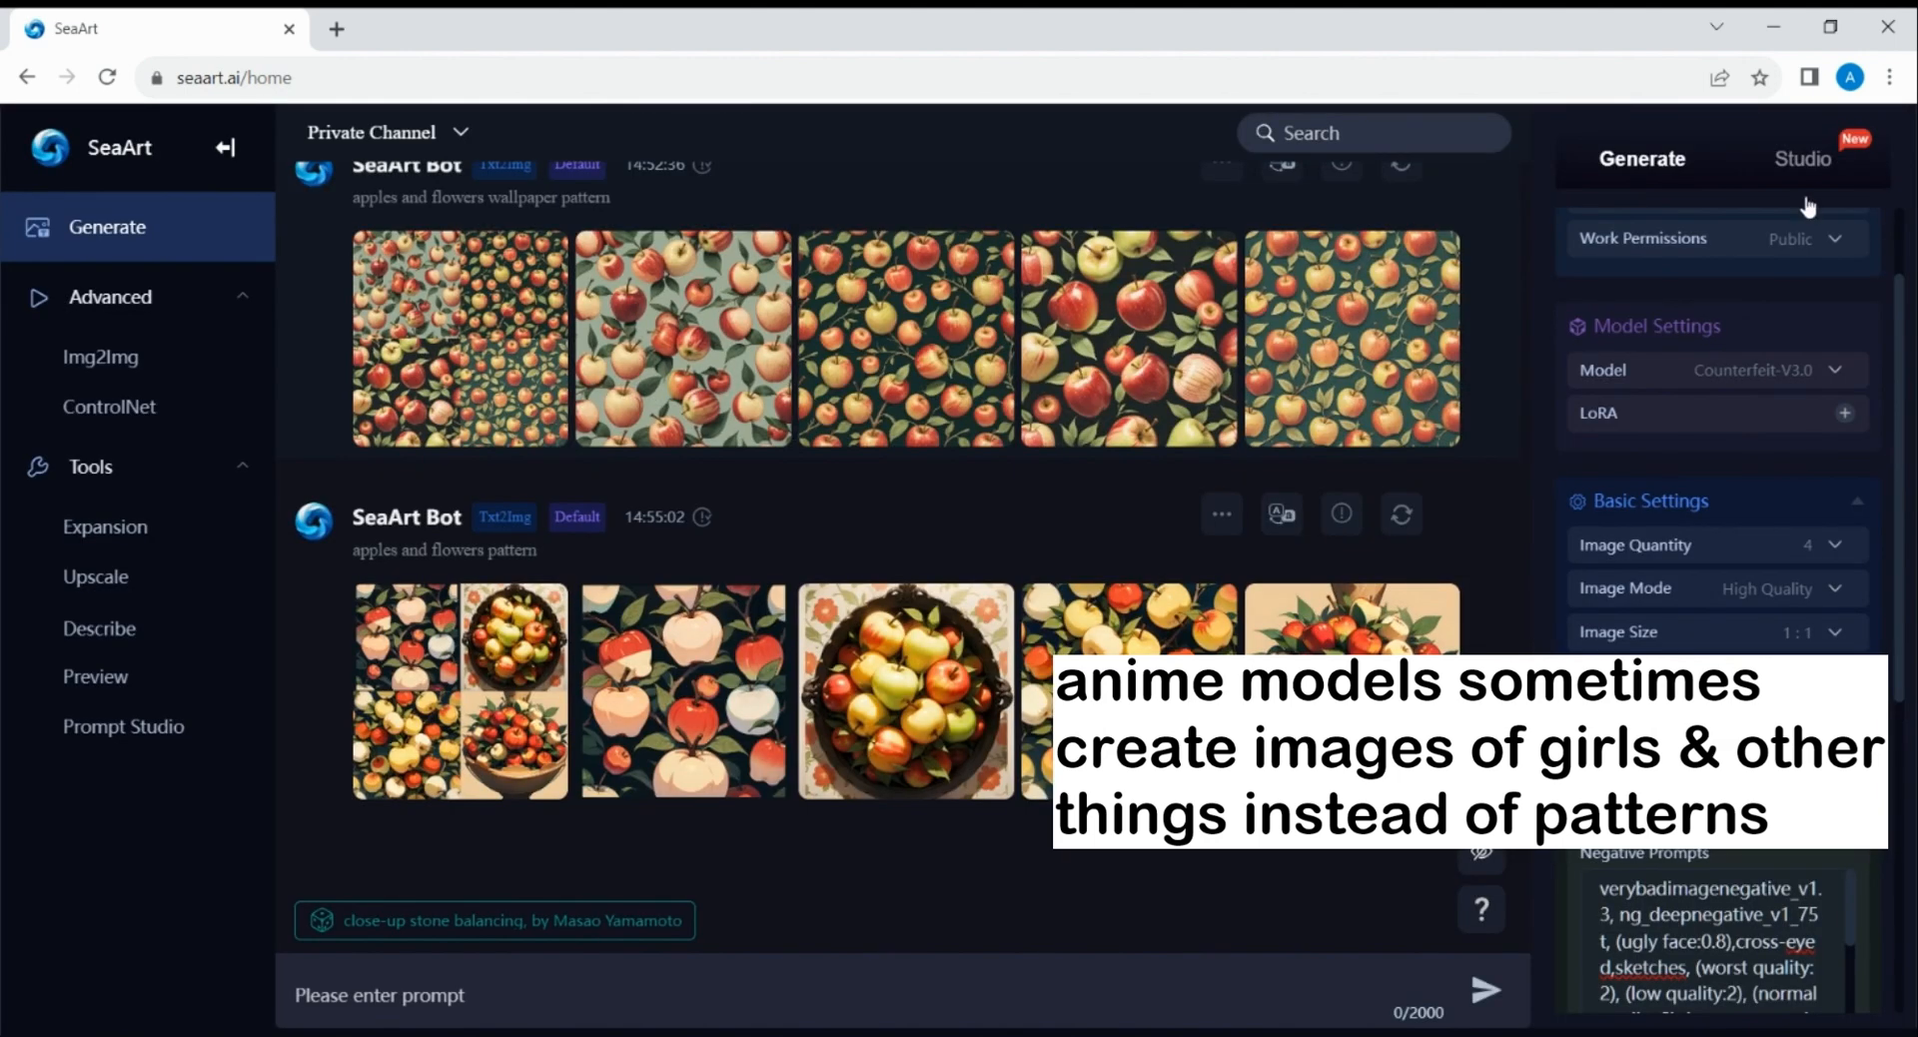
Step: Reuse the prompt as "((apples and flowers pattern))", set the image mode to Standard, and generate the images
left_click(1403, 515)
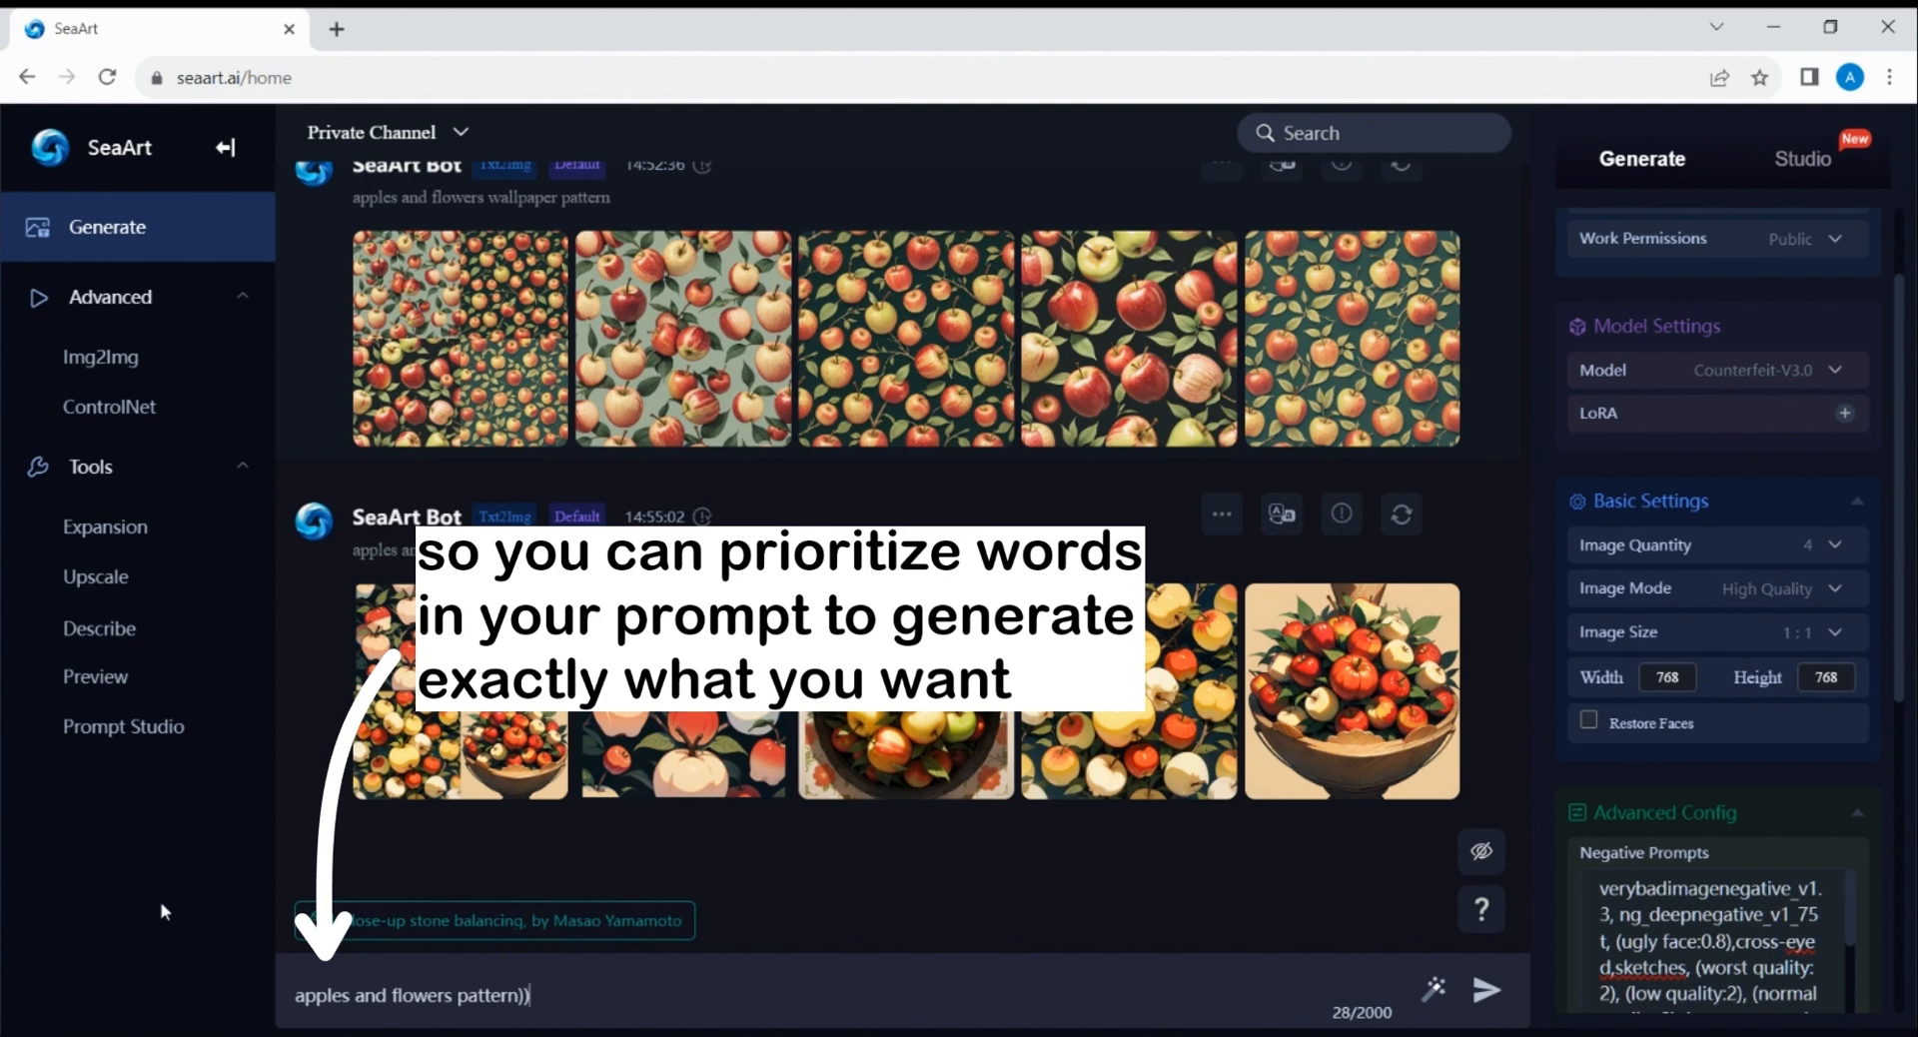
type("((")
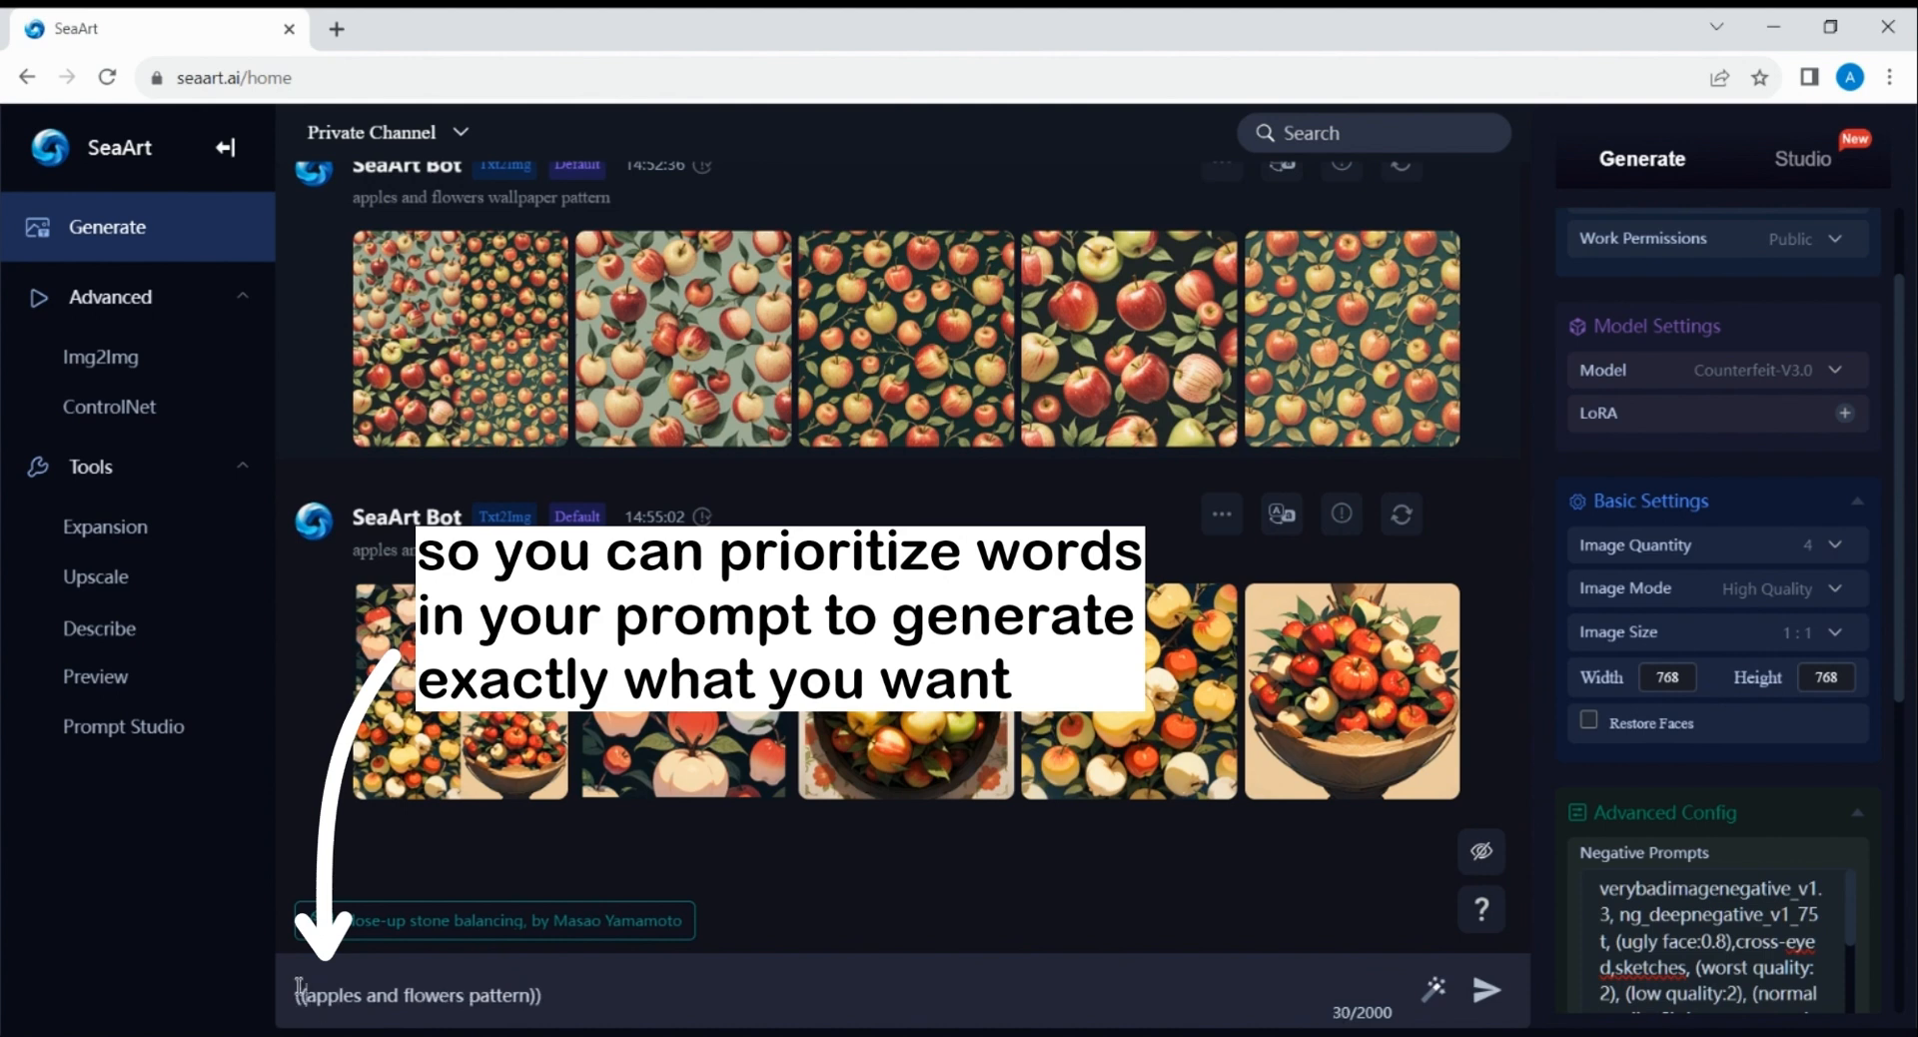
left_click(1791, 600)
left_click(1739, 651)
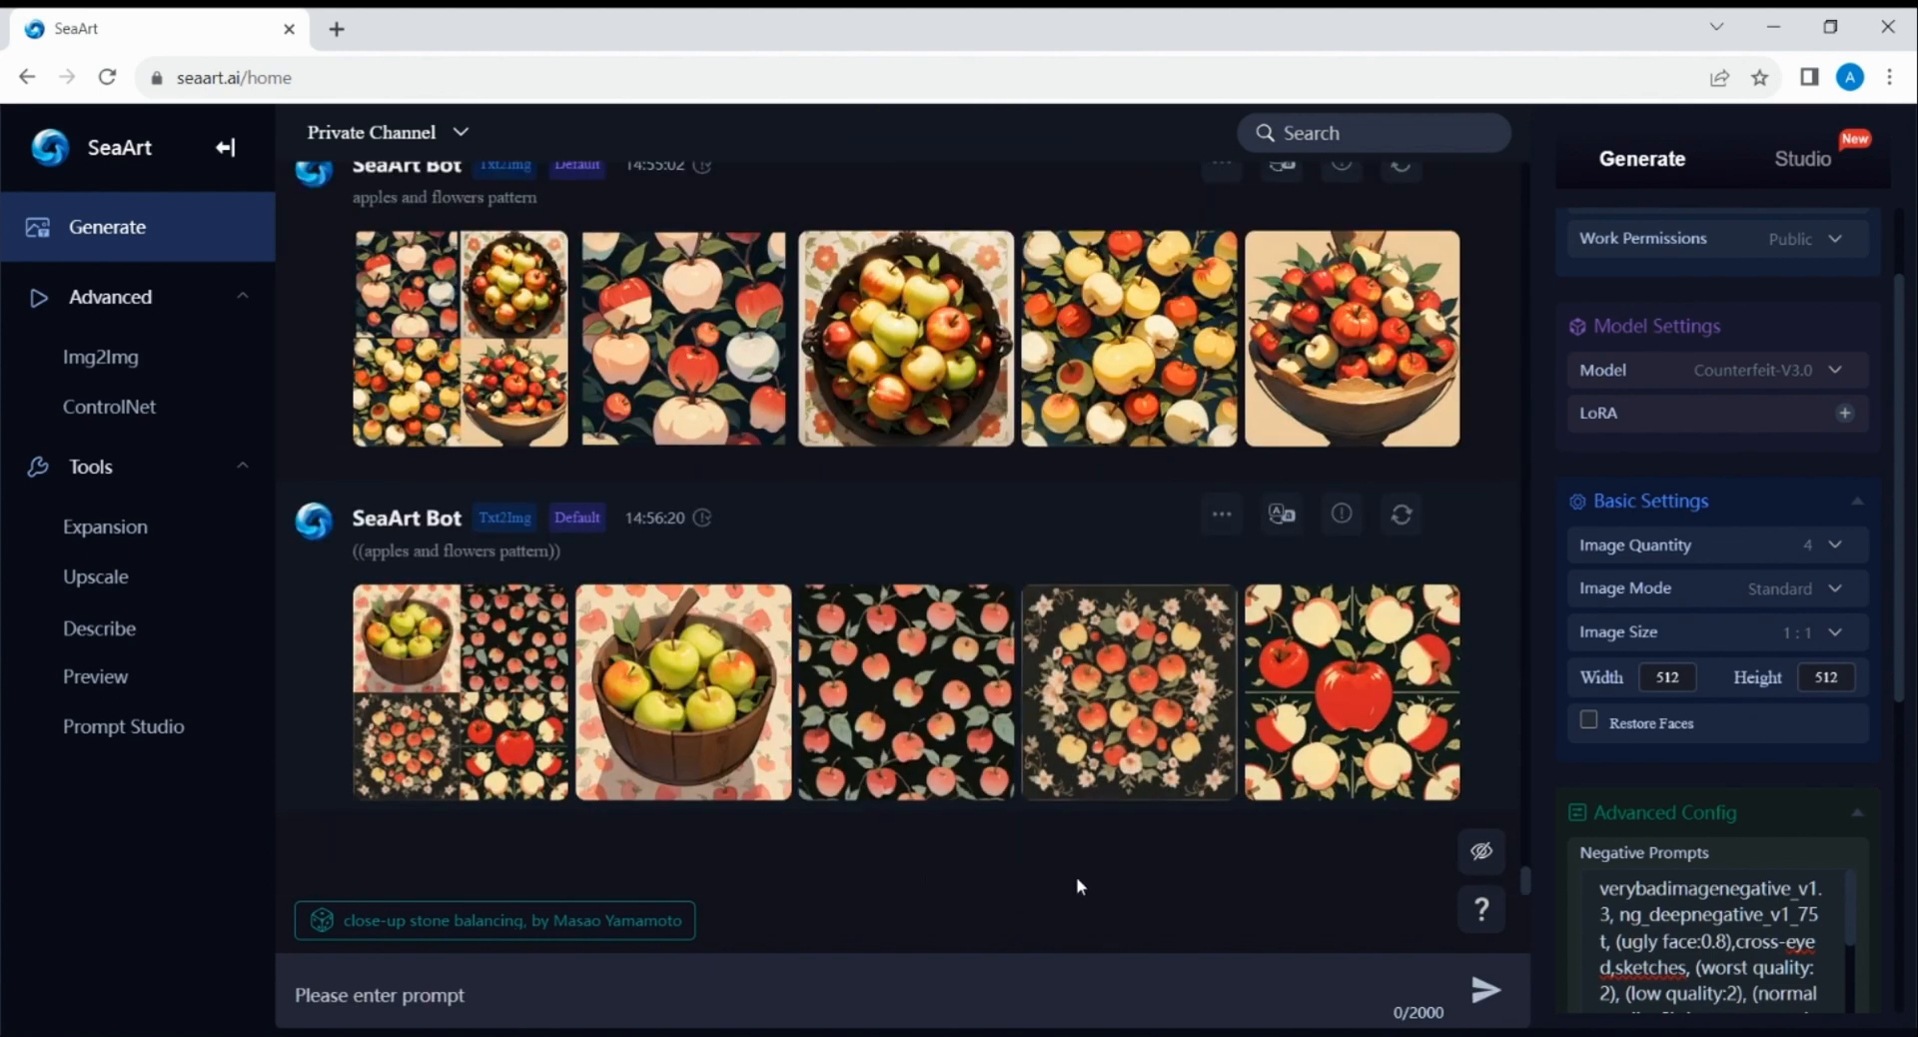
Step: View the images generated from the double-bracketed prompt at full size and close the viewer
left_click(683, 691)
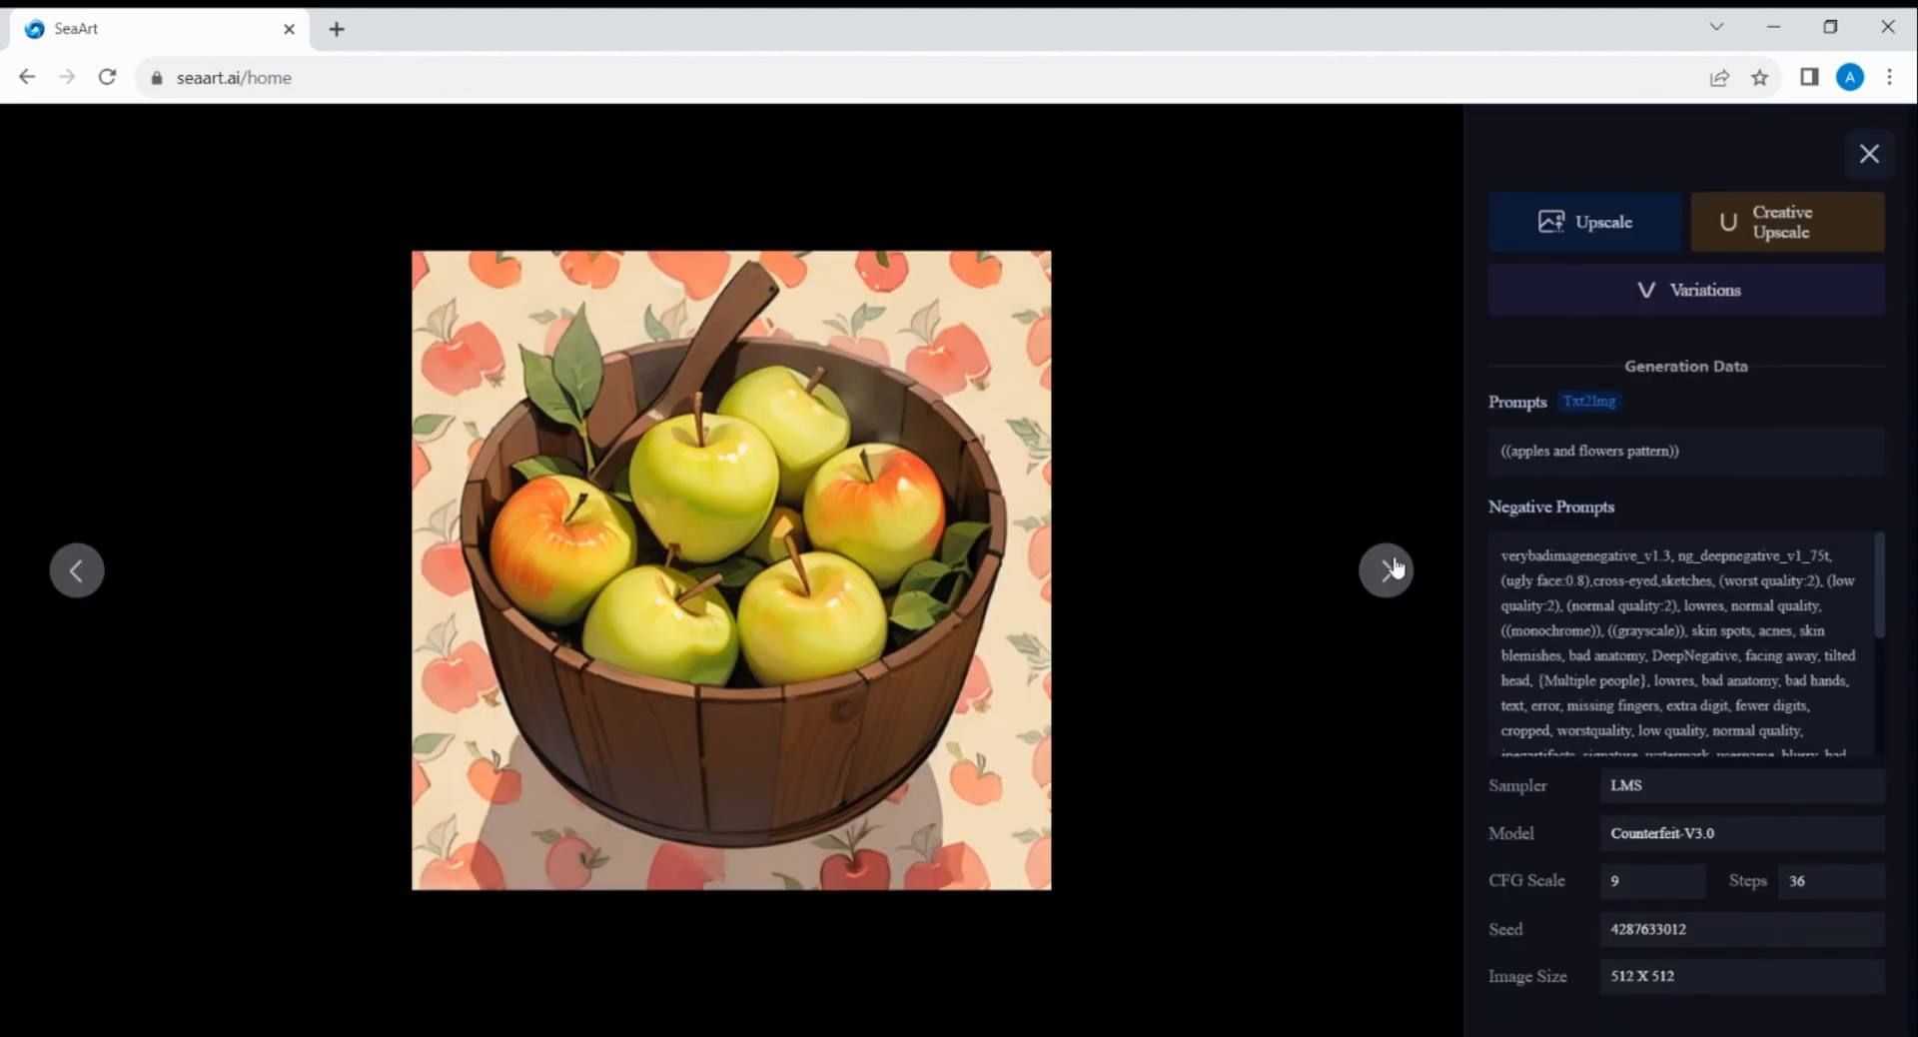
left_click(1387, 569)
left_click(1386, 570)
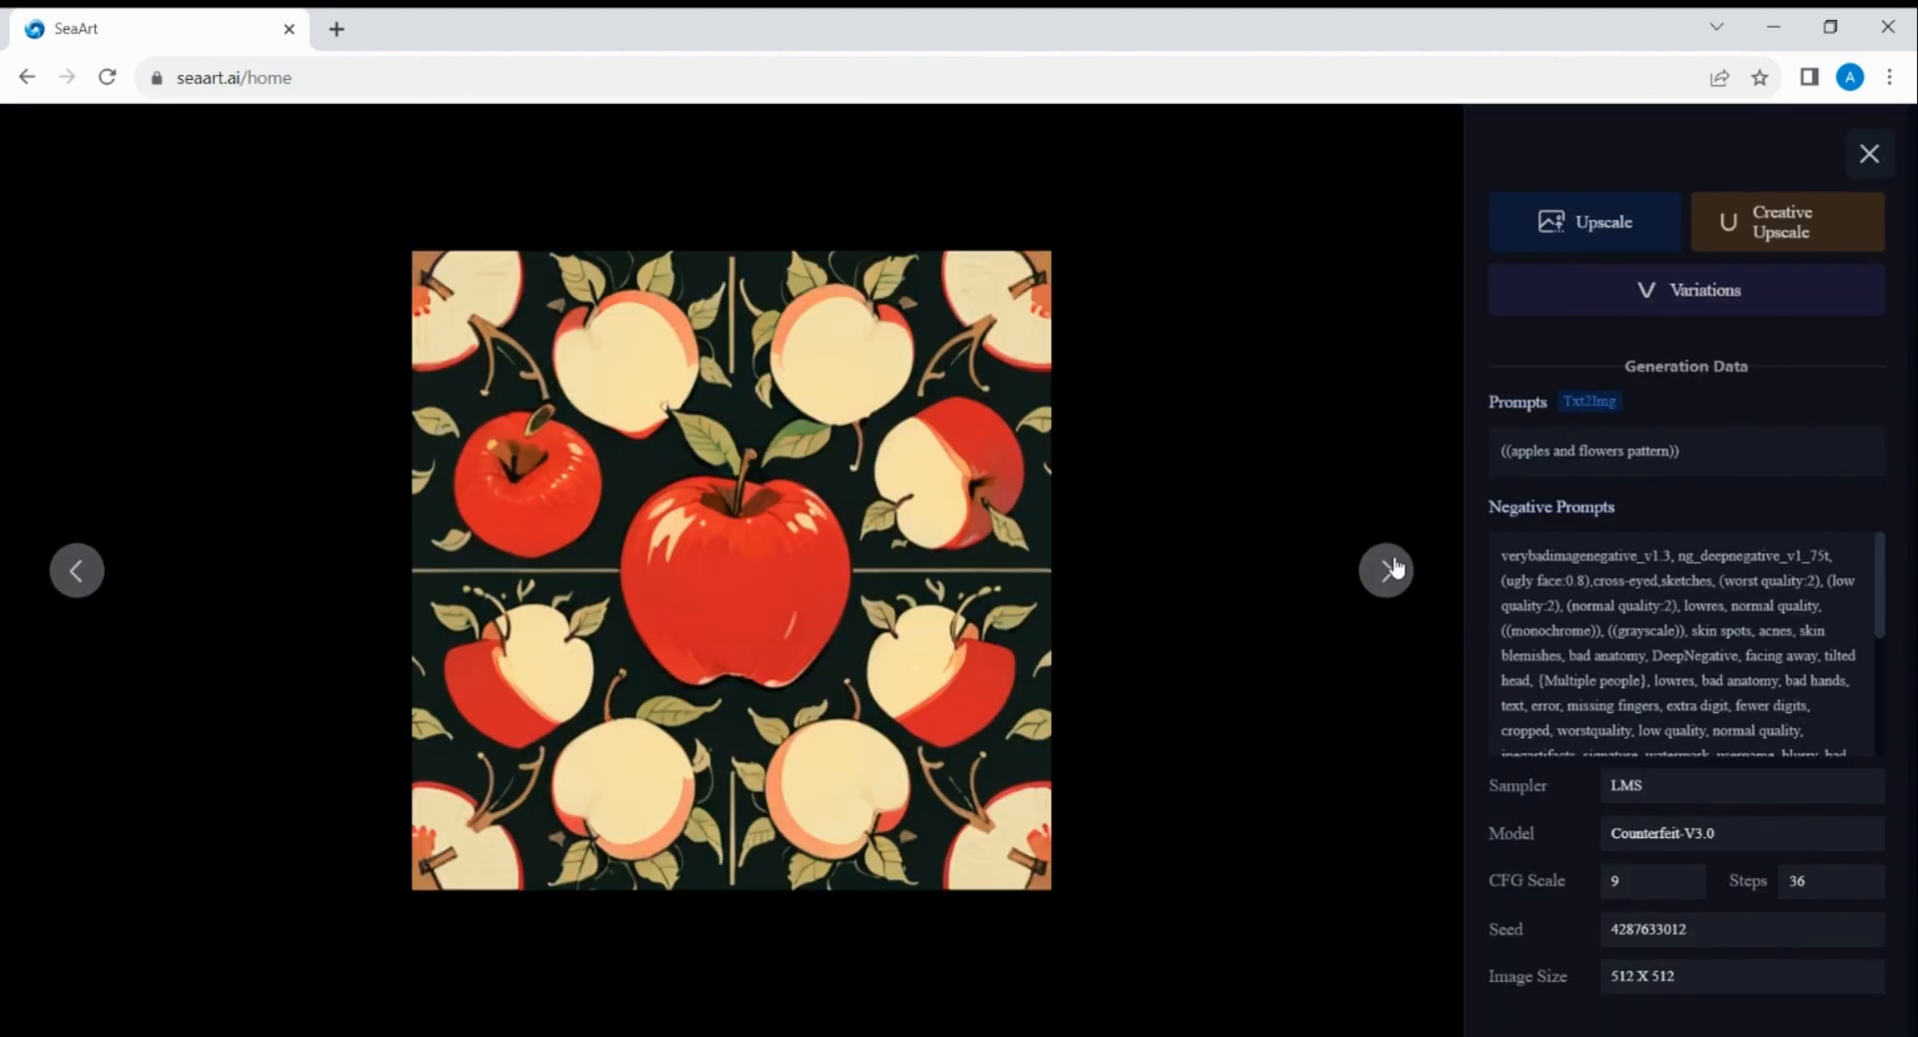
left_click(1386, 570)
left_click(1869, 153)
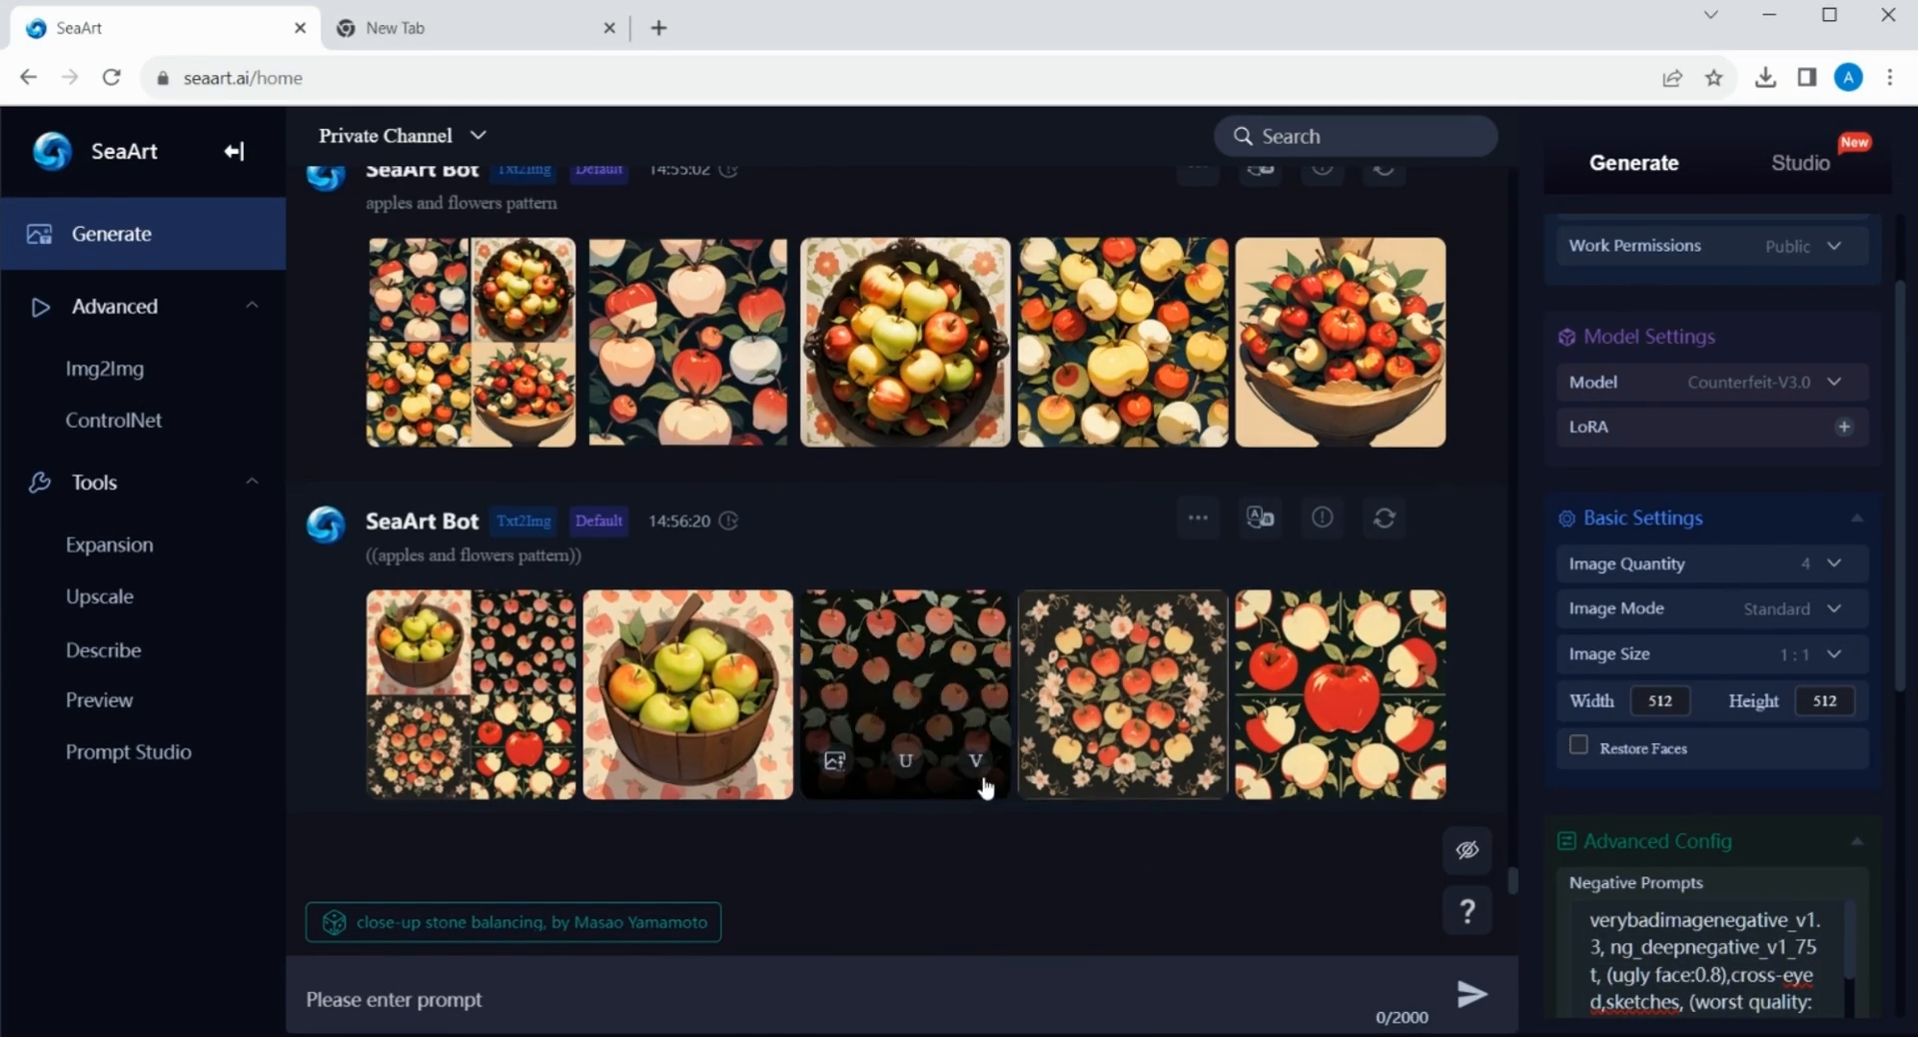
Step: Save the dark green apple image from the "apples and flowers wallpaper pattern" results to the computer
scroll(1025, 722, "up", 2)
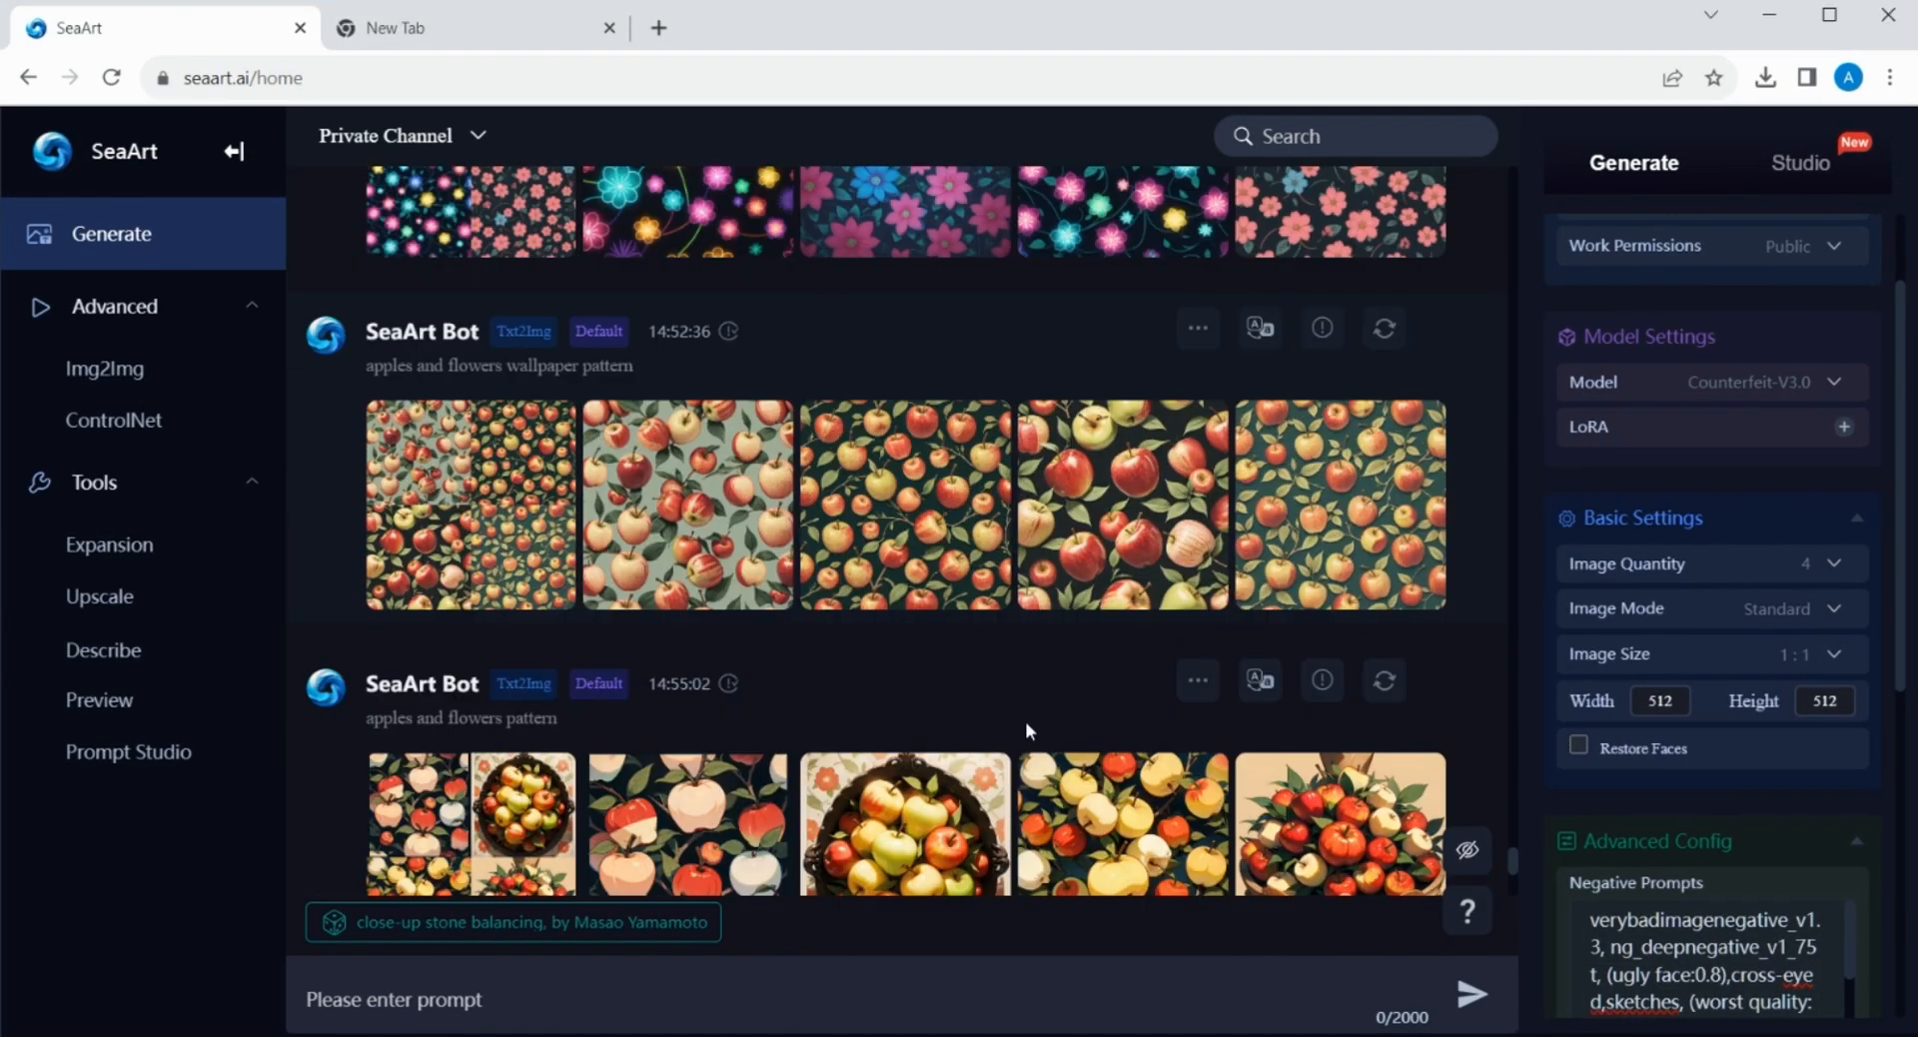
scroll(1026, 721, "up", 1)
left_click(879, 604)
right_click(876, 419)
left_click(936, 472)
left_click(1225, 484)
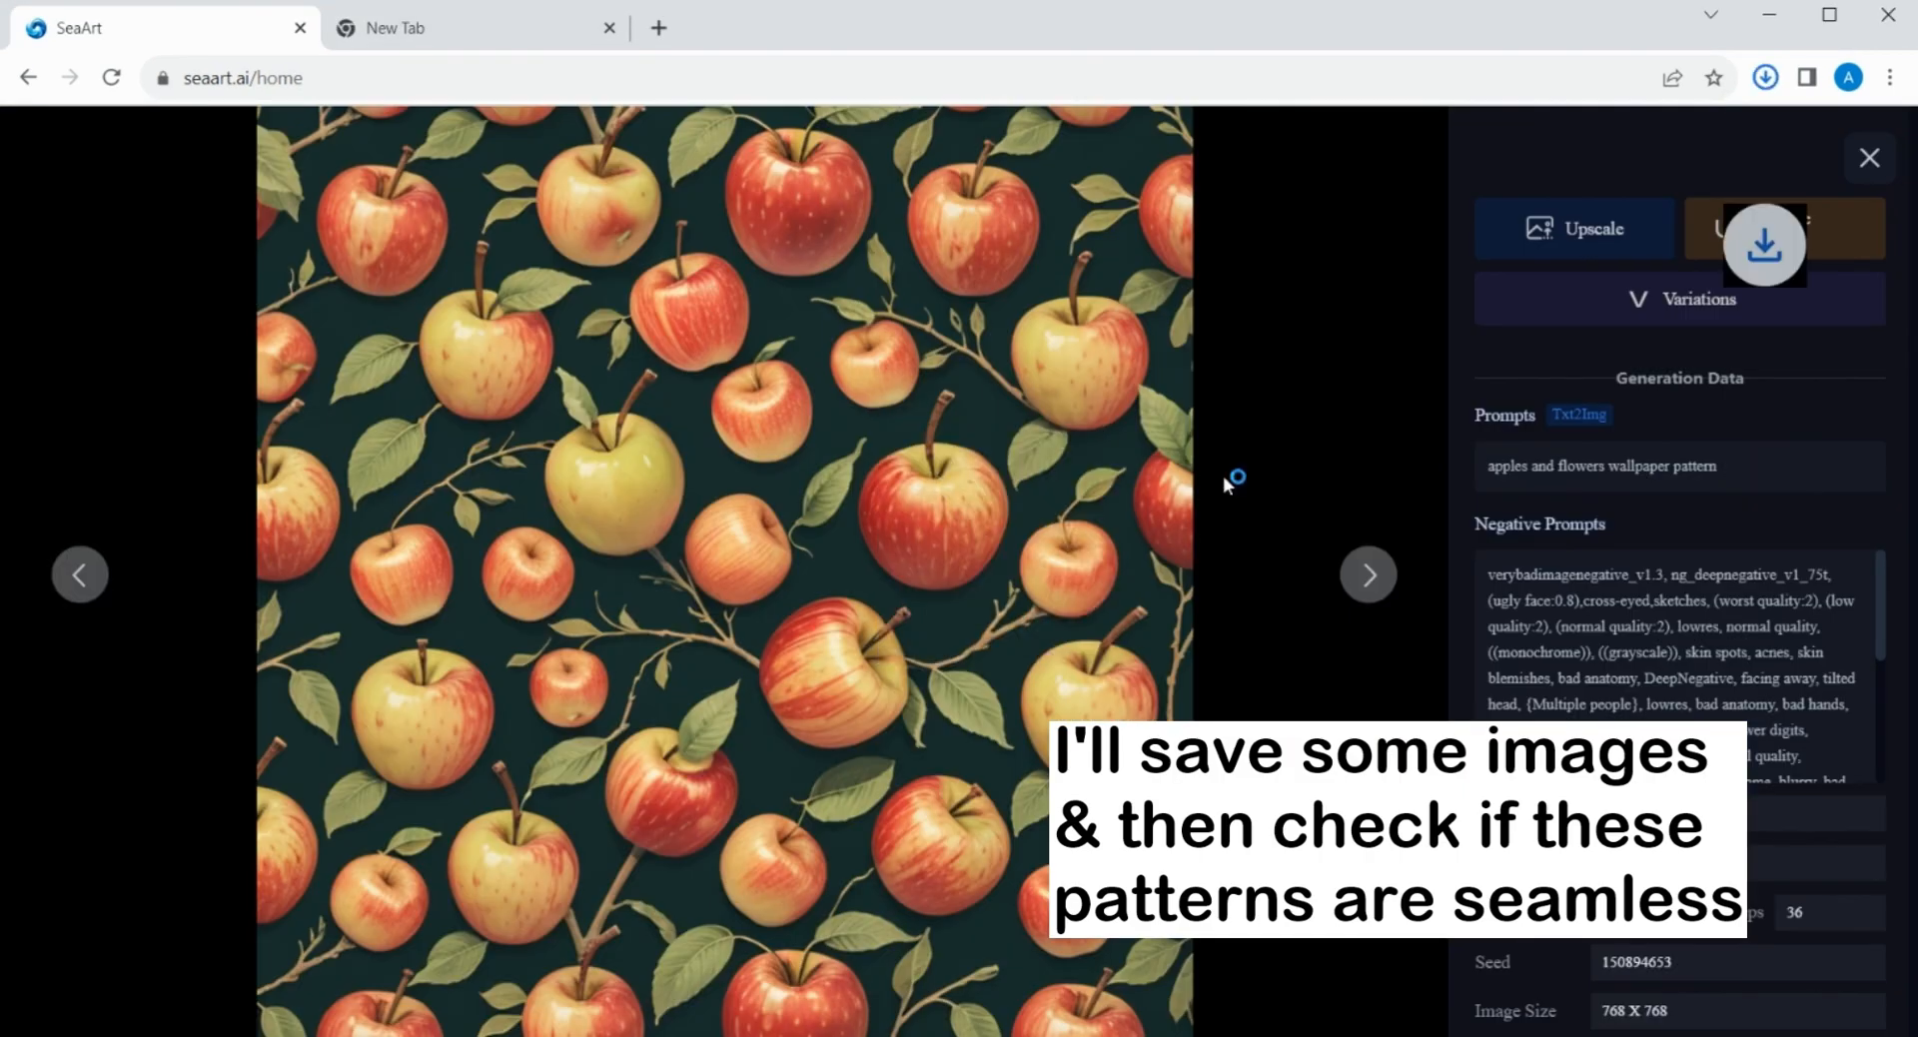
left_click(1227, 483)
Step: Save the "neon flowers pattern" image with pink and blue flowers on a dark background and close the viewer
scroll(1101, 431, "down", 1)
left_click(1002, 499)
right_click(750, 510)
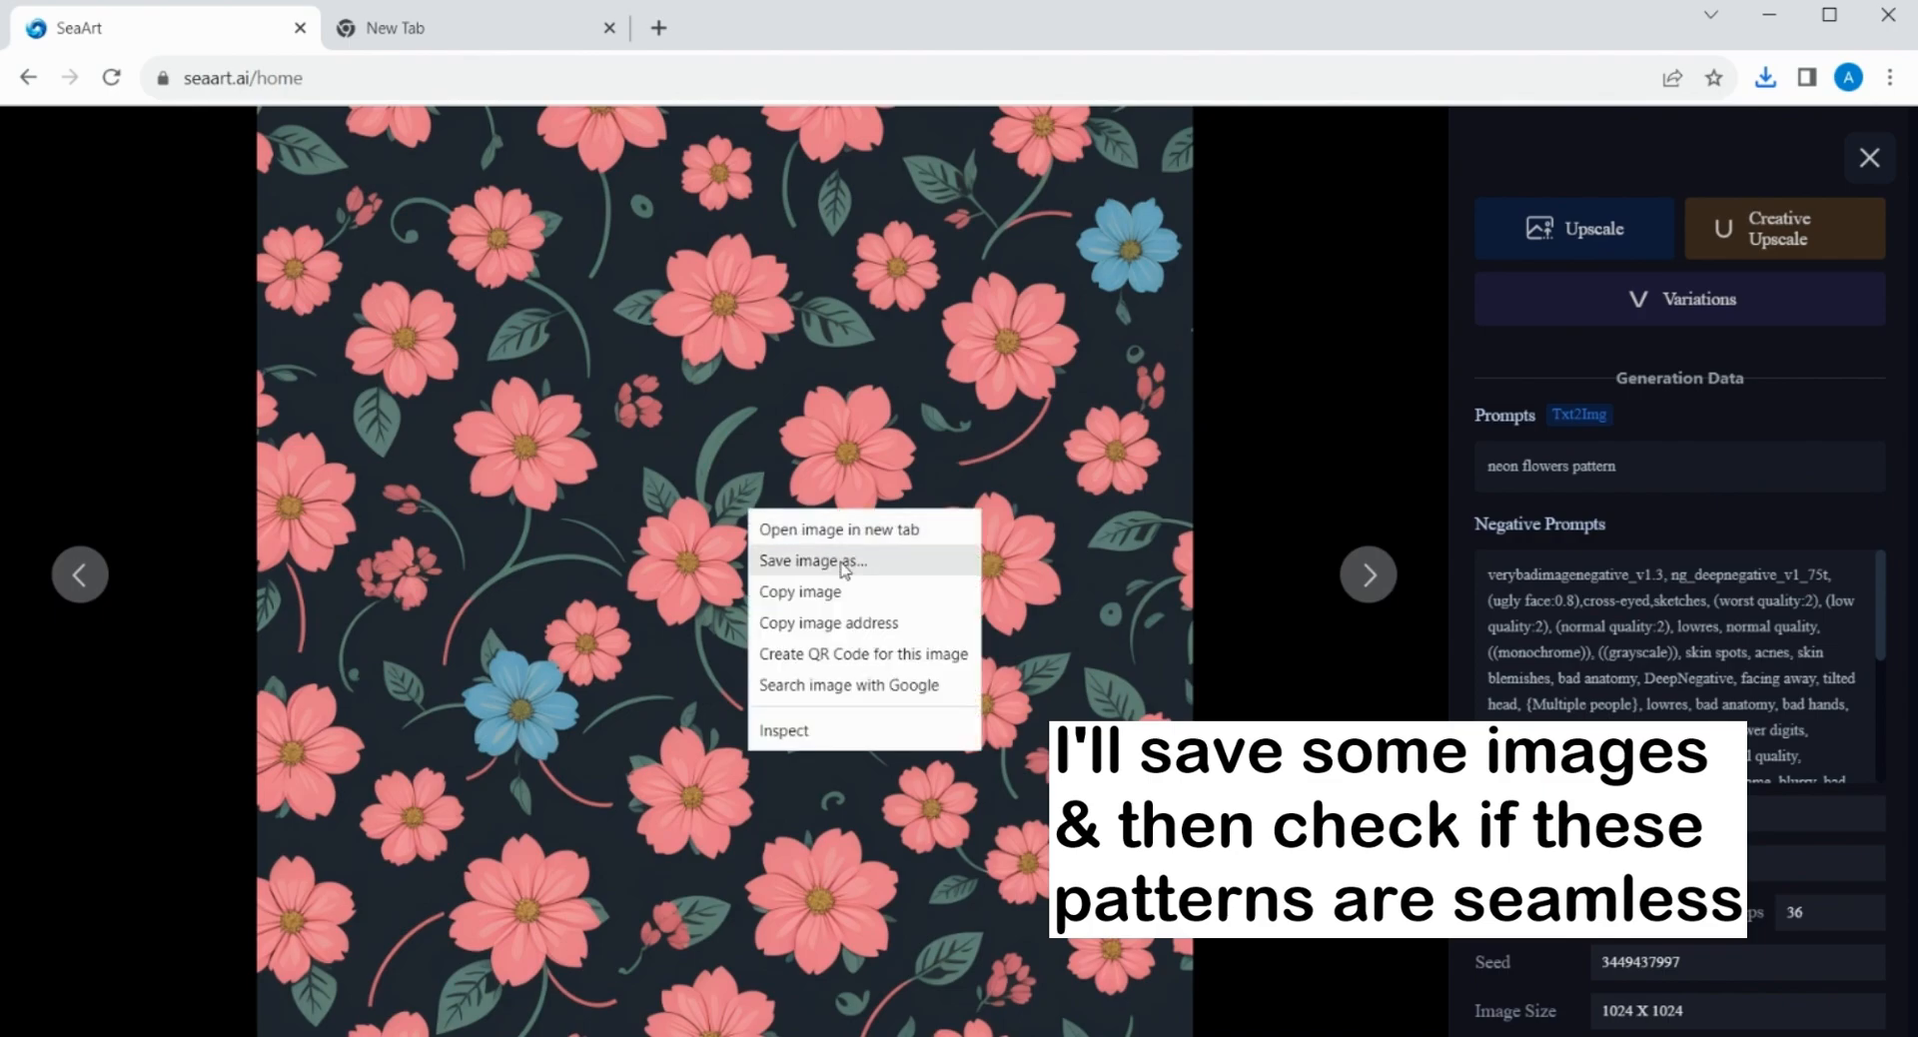
left_click(844, 561)
left_click(1869, 156)
Step: Save the gold, white and black ornamental image from the "floral pattern" results and close the viewer
left_click(994, 463)
right_click(751, 409)
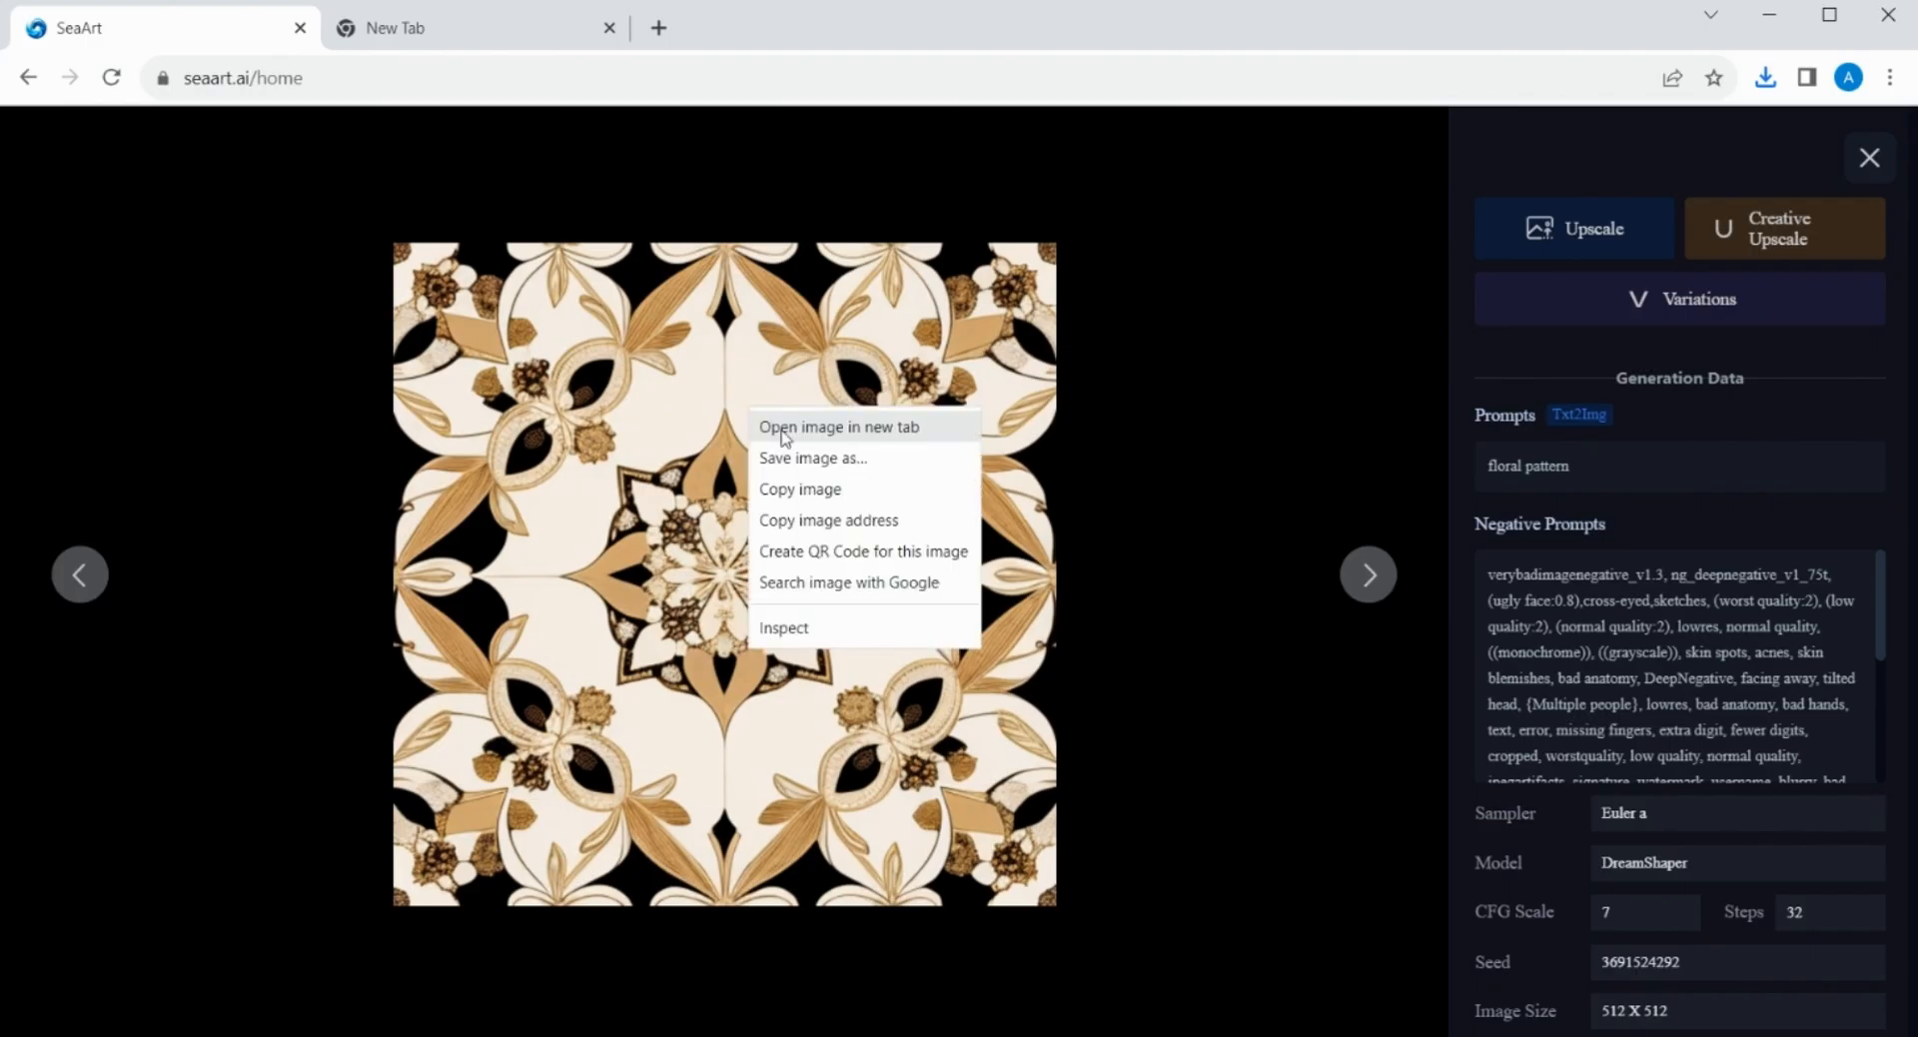
left_click(799, 457)
left_click(1870, 157)
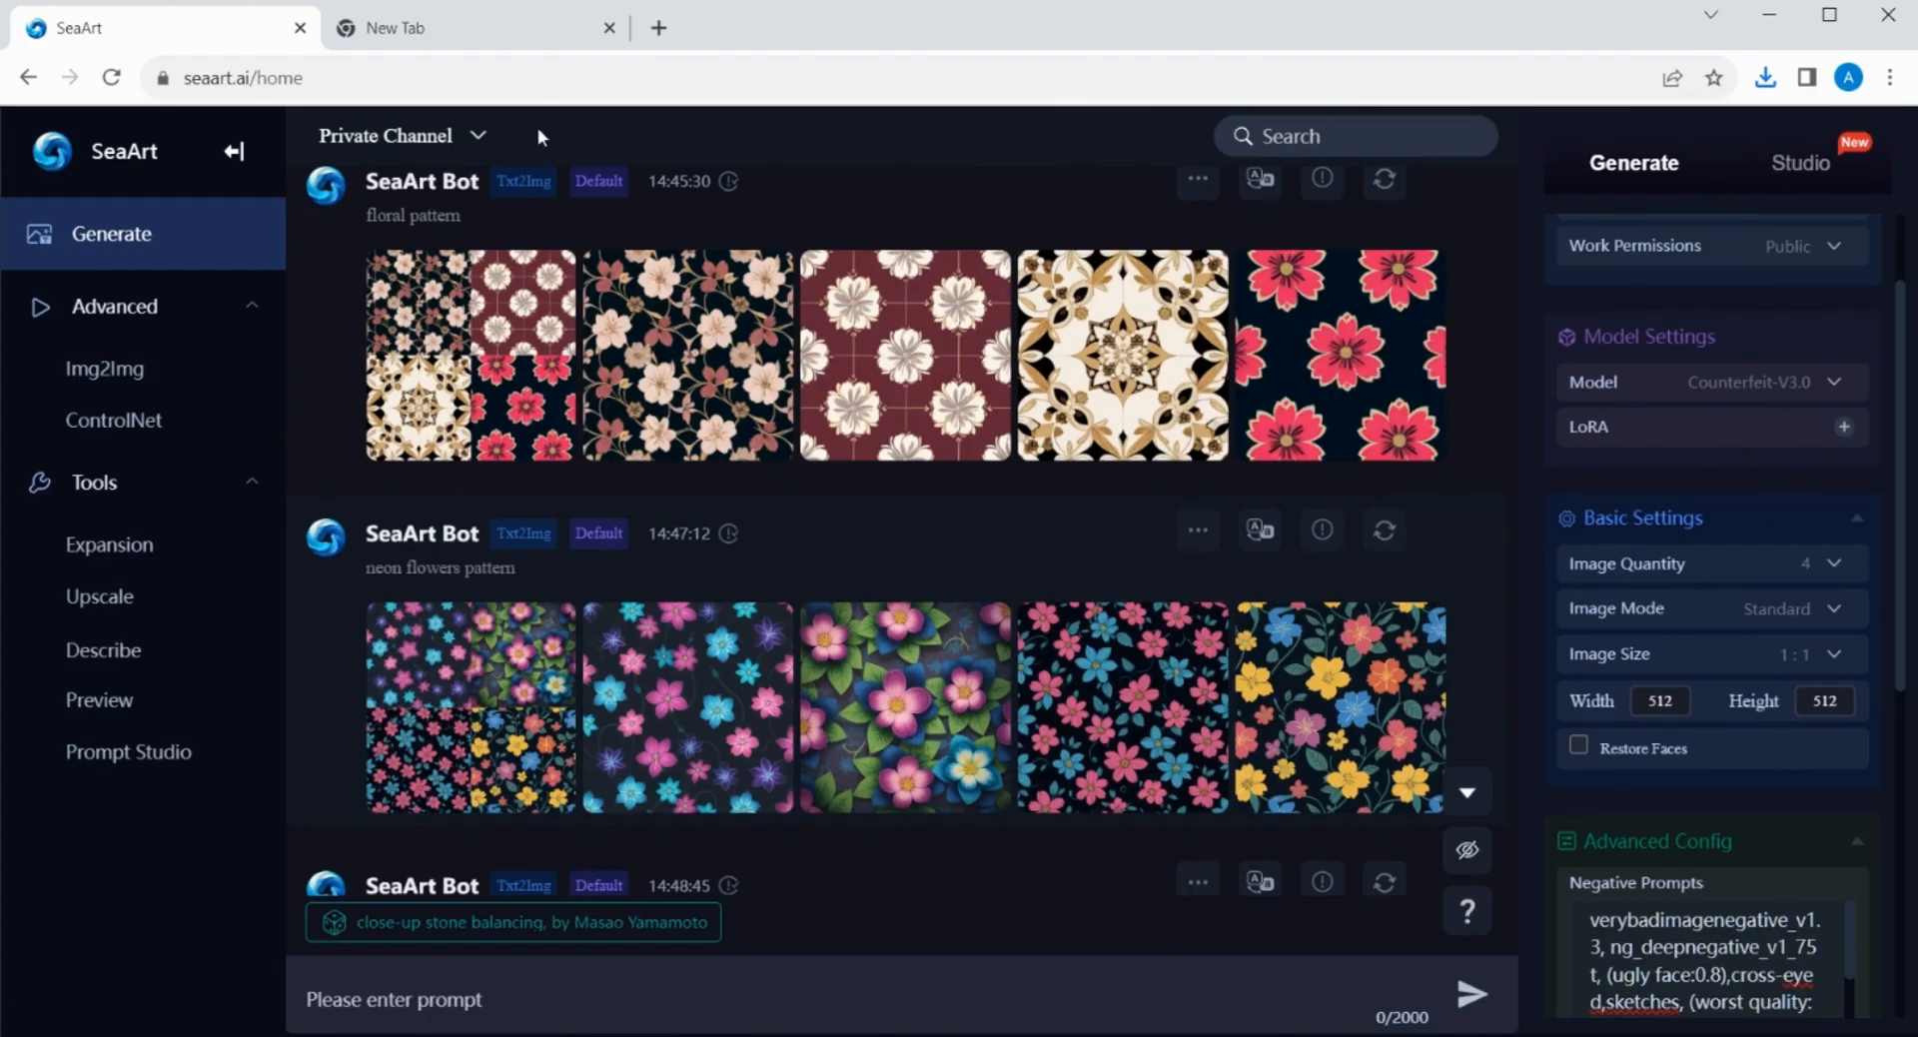
Step: Open the seamless texture checker at pycheung.com/checker in the other browser tab
left_click(465, 30)
type("p")
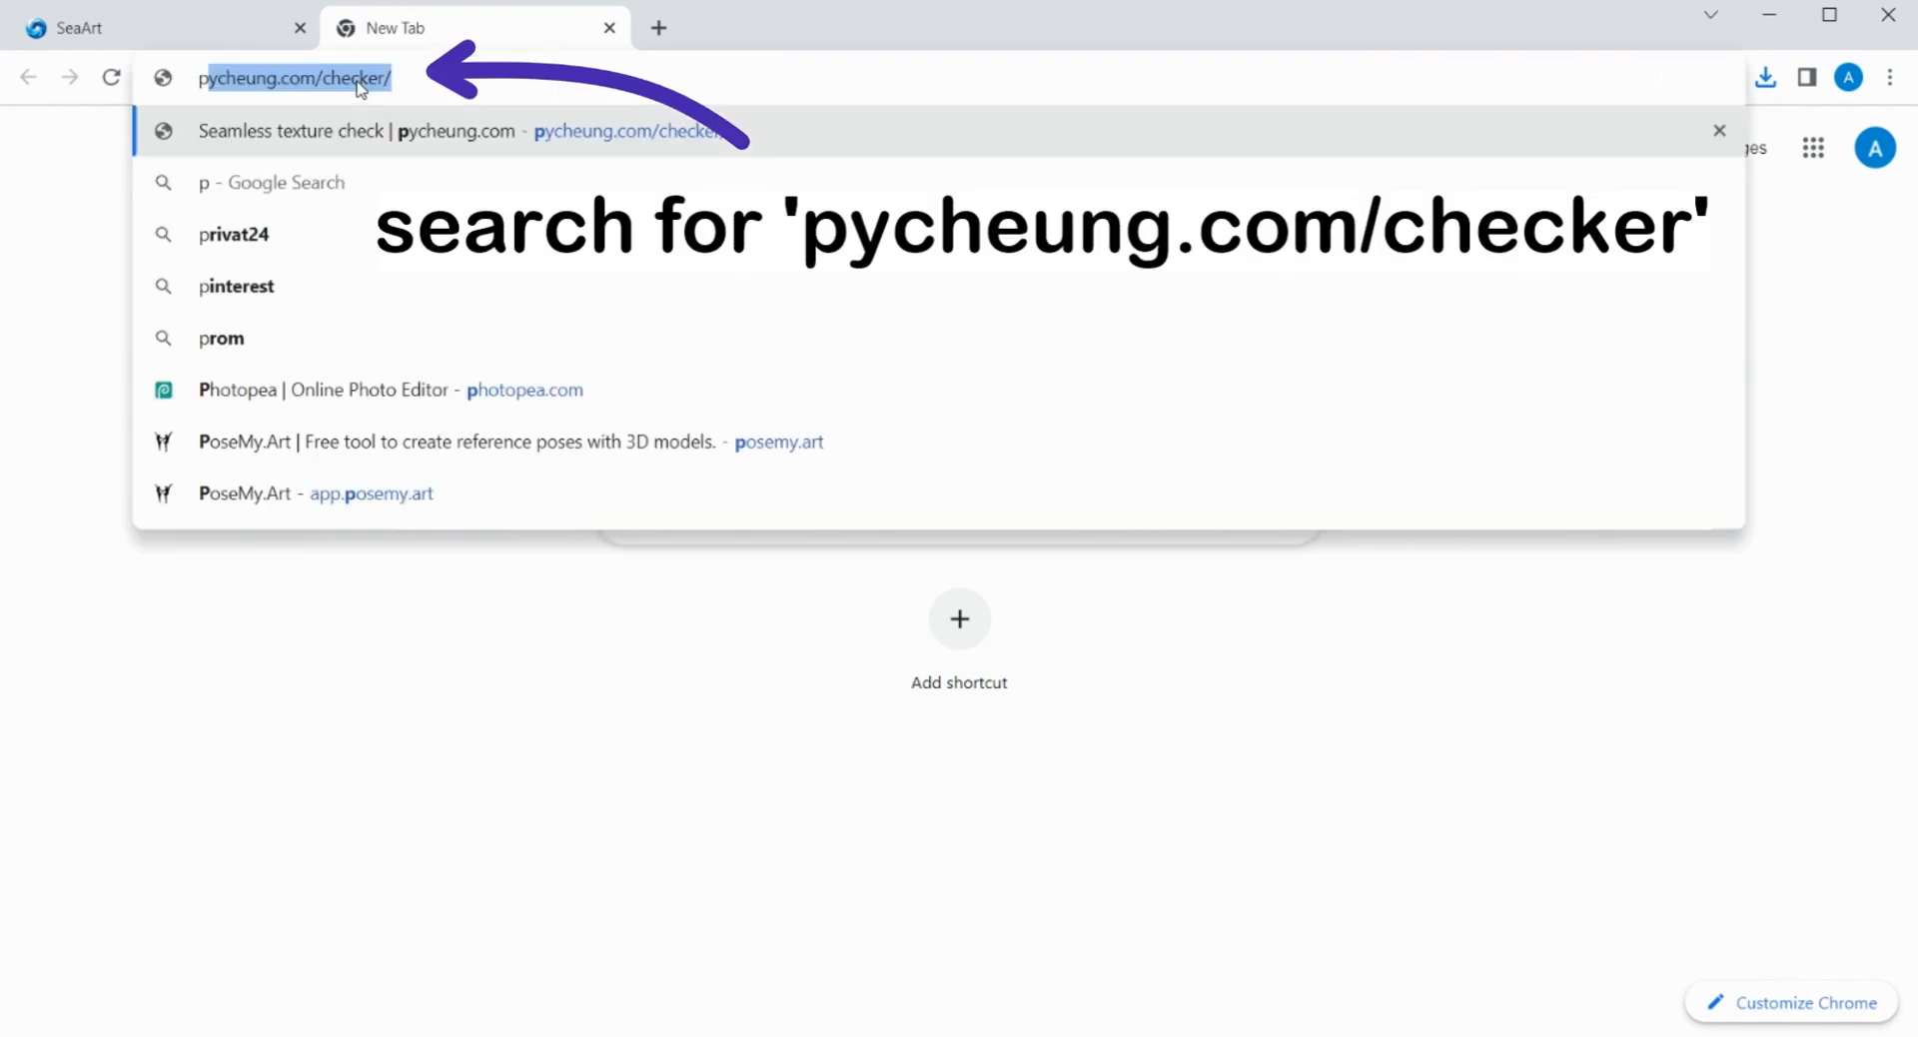
type("ycheung.com/checker")
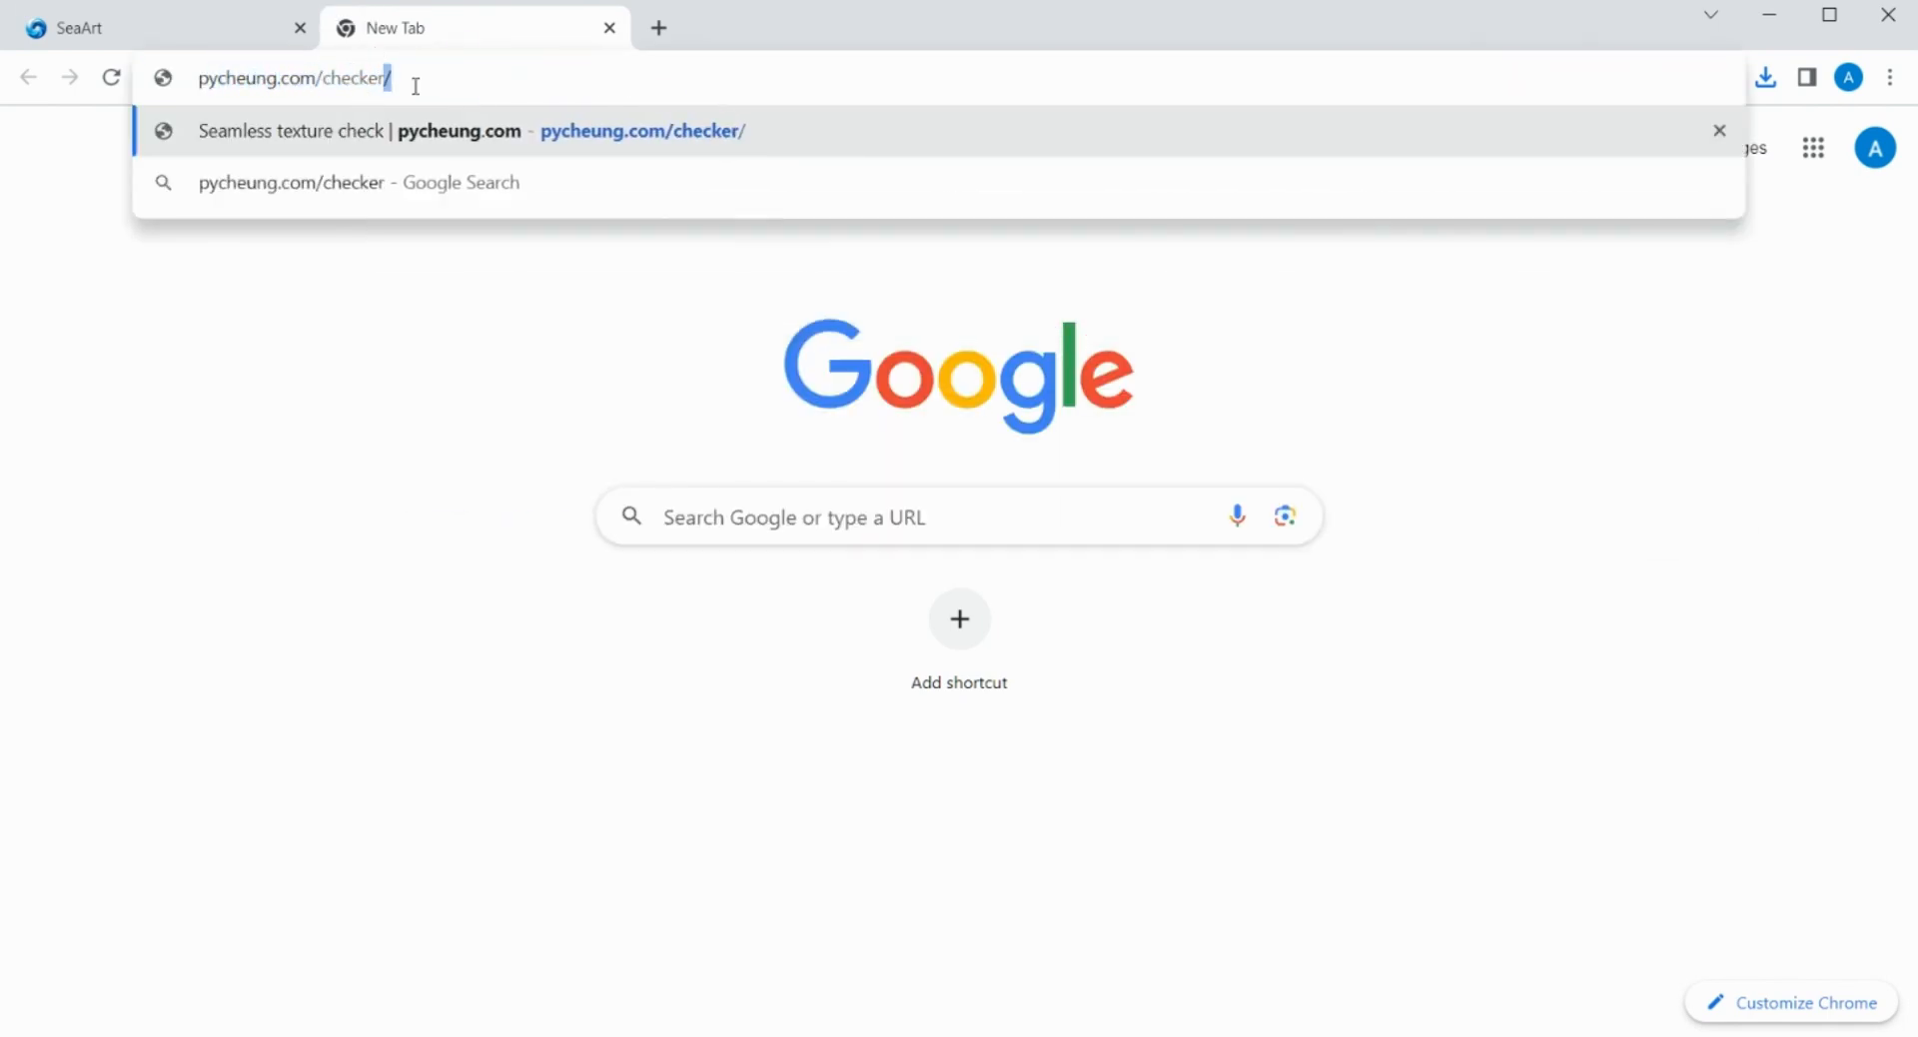
key("Return")
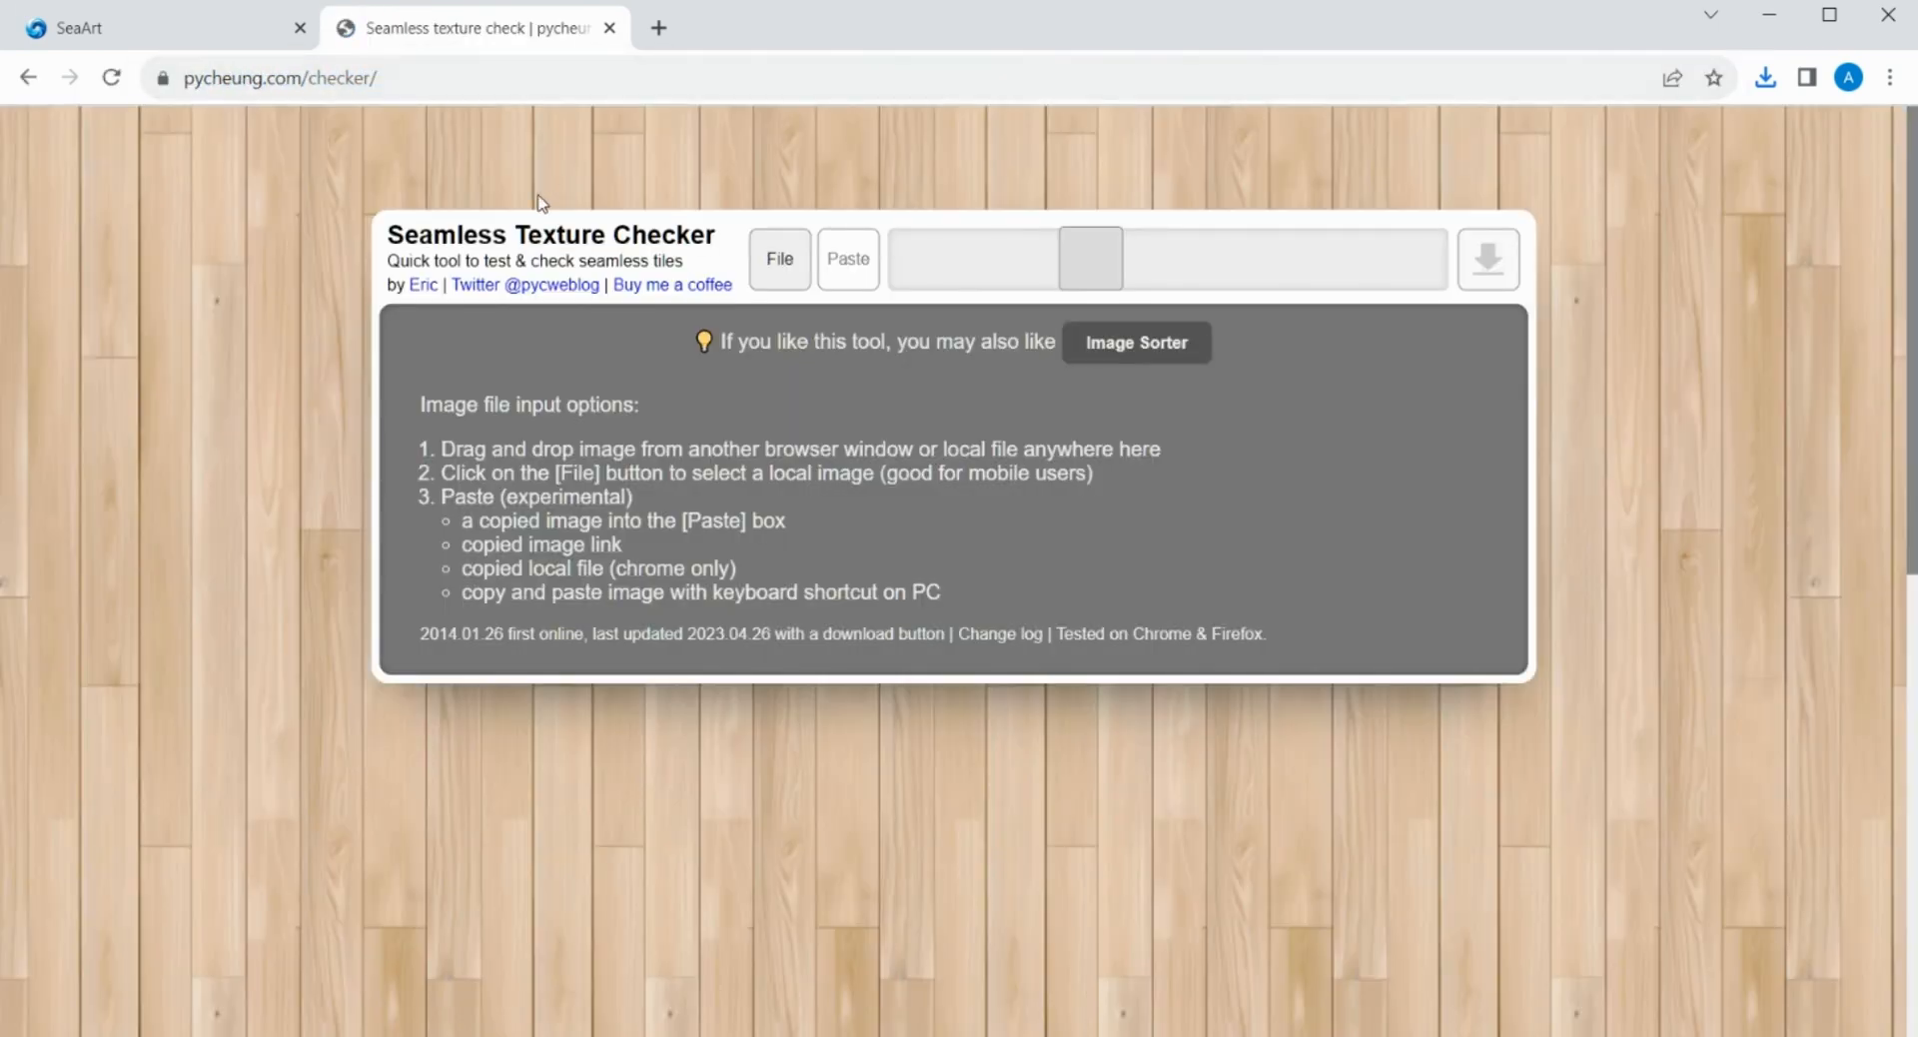
Step: Load the saved patterns into the Seamless Texture Checker and rescale the tiling to inspect their seams
double_click(232, 543)
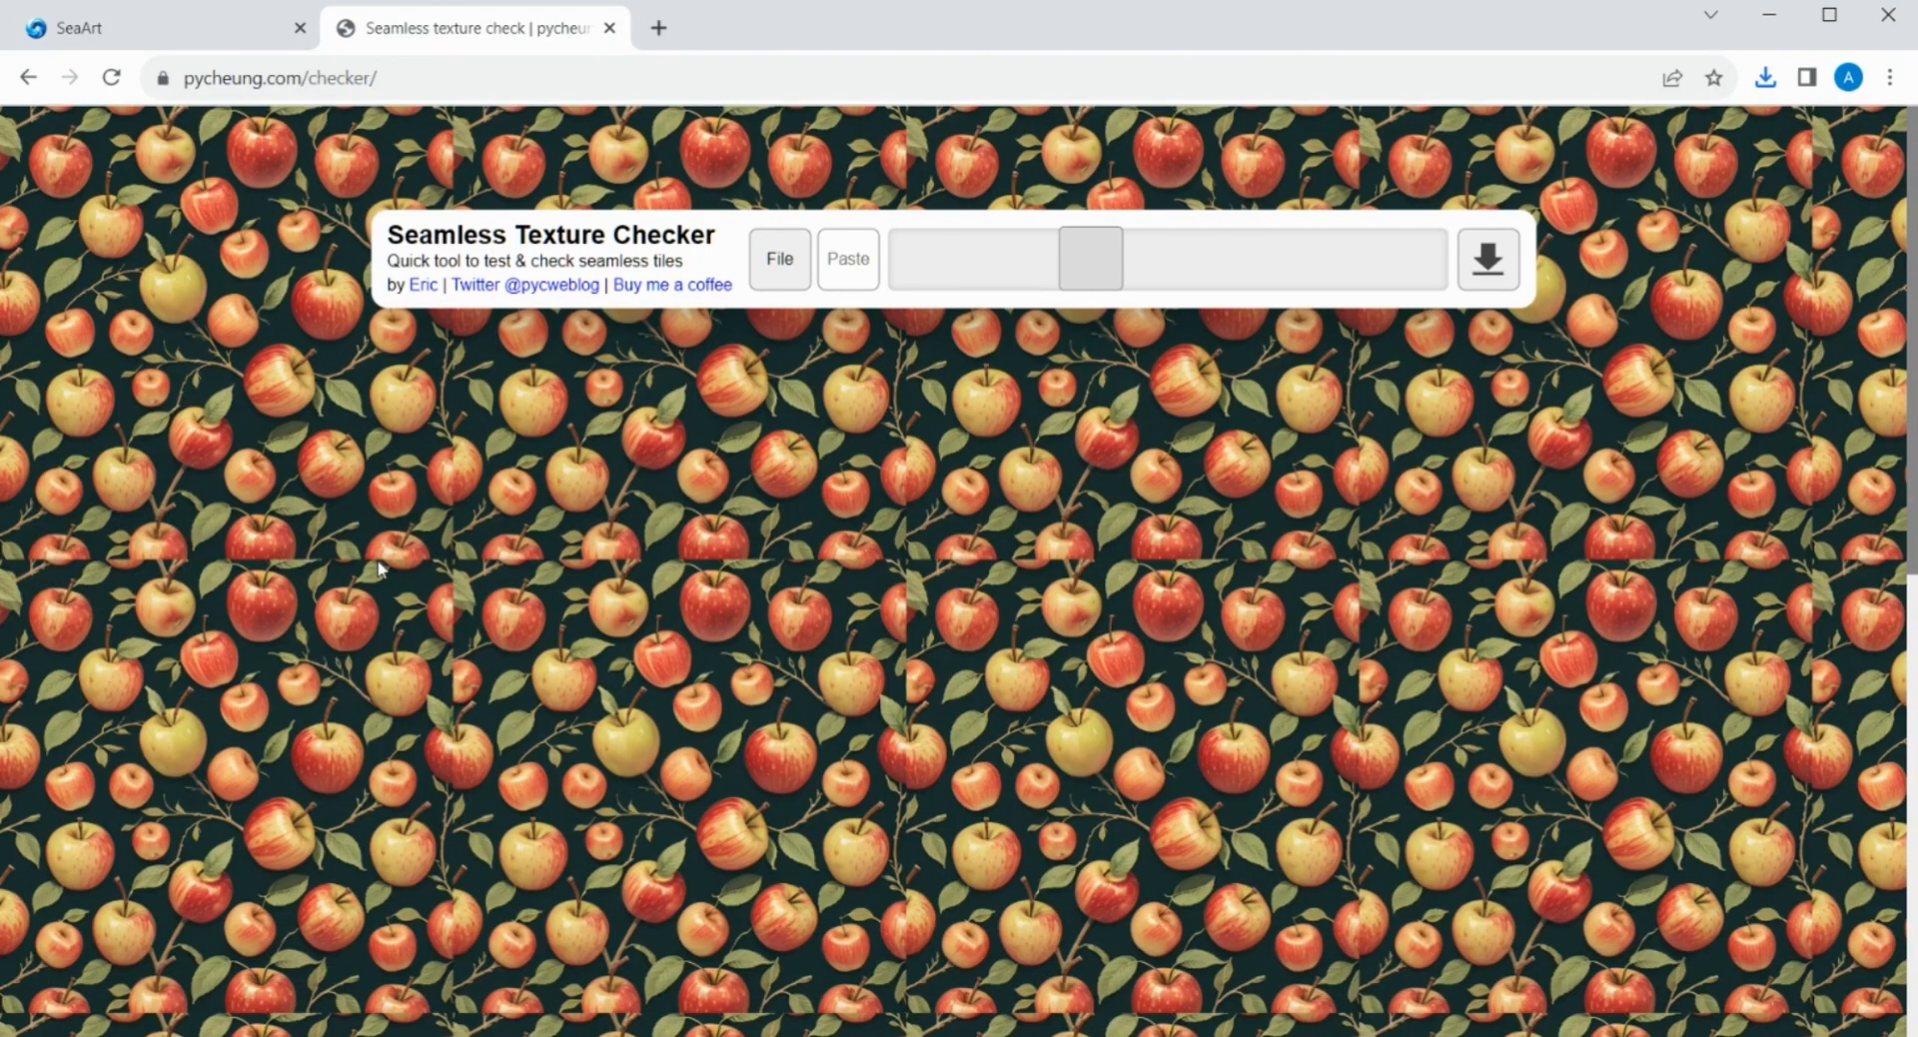
left_click_drag(1069, 265, 1226, 265)
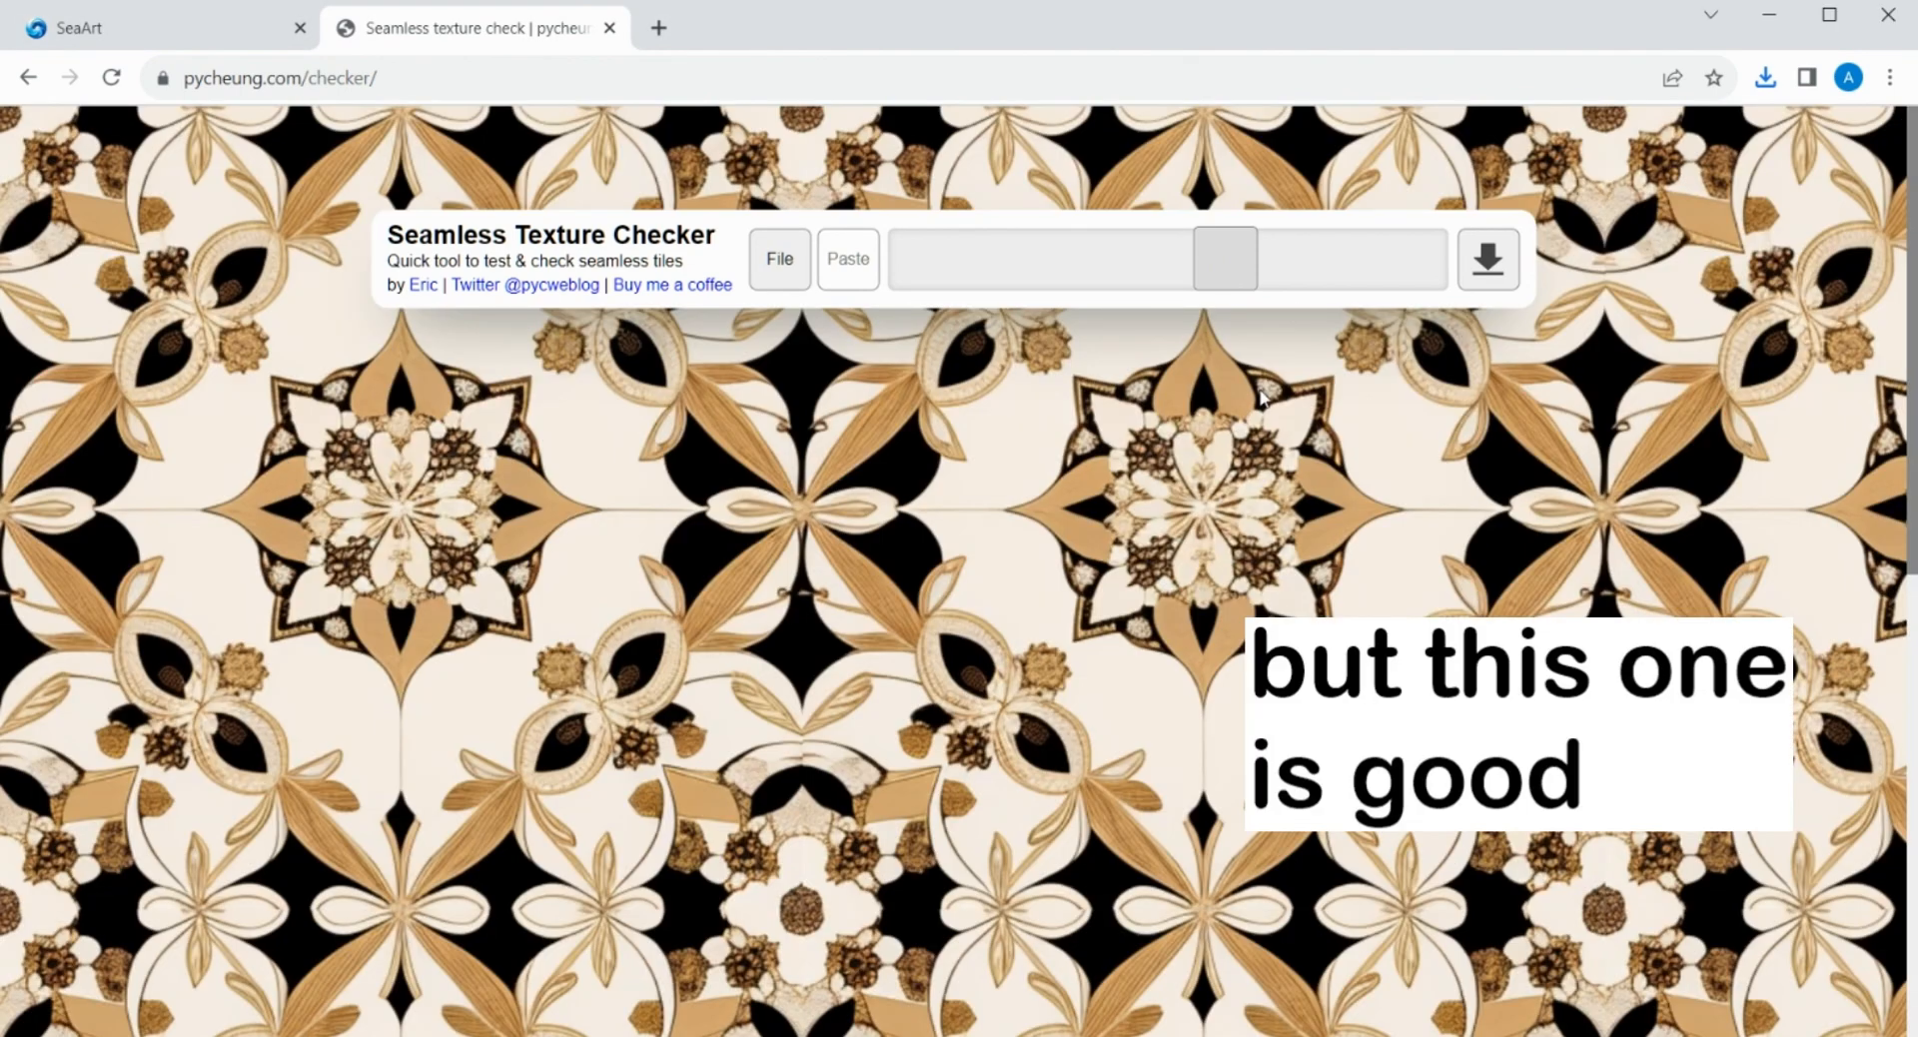
left_click_drag(1212, 244, 1051, 232)
Step: Search the web for "photopea" in a new browser tab and open the Photopea online photo editor
left_click(659, 27)
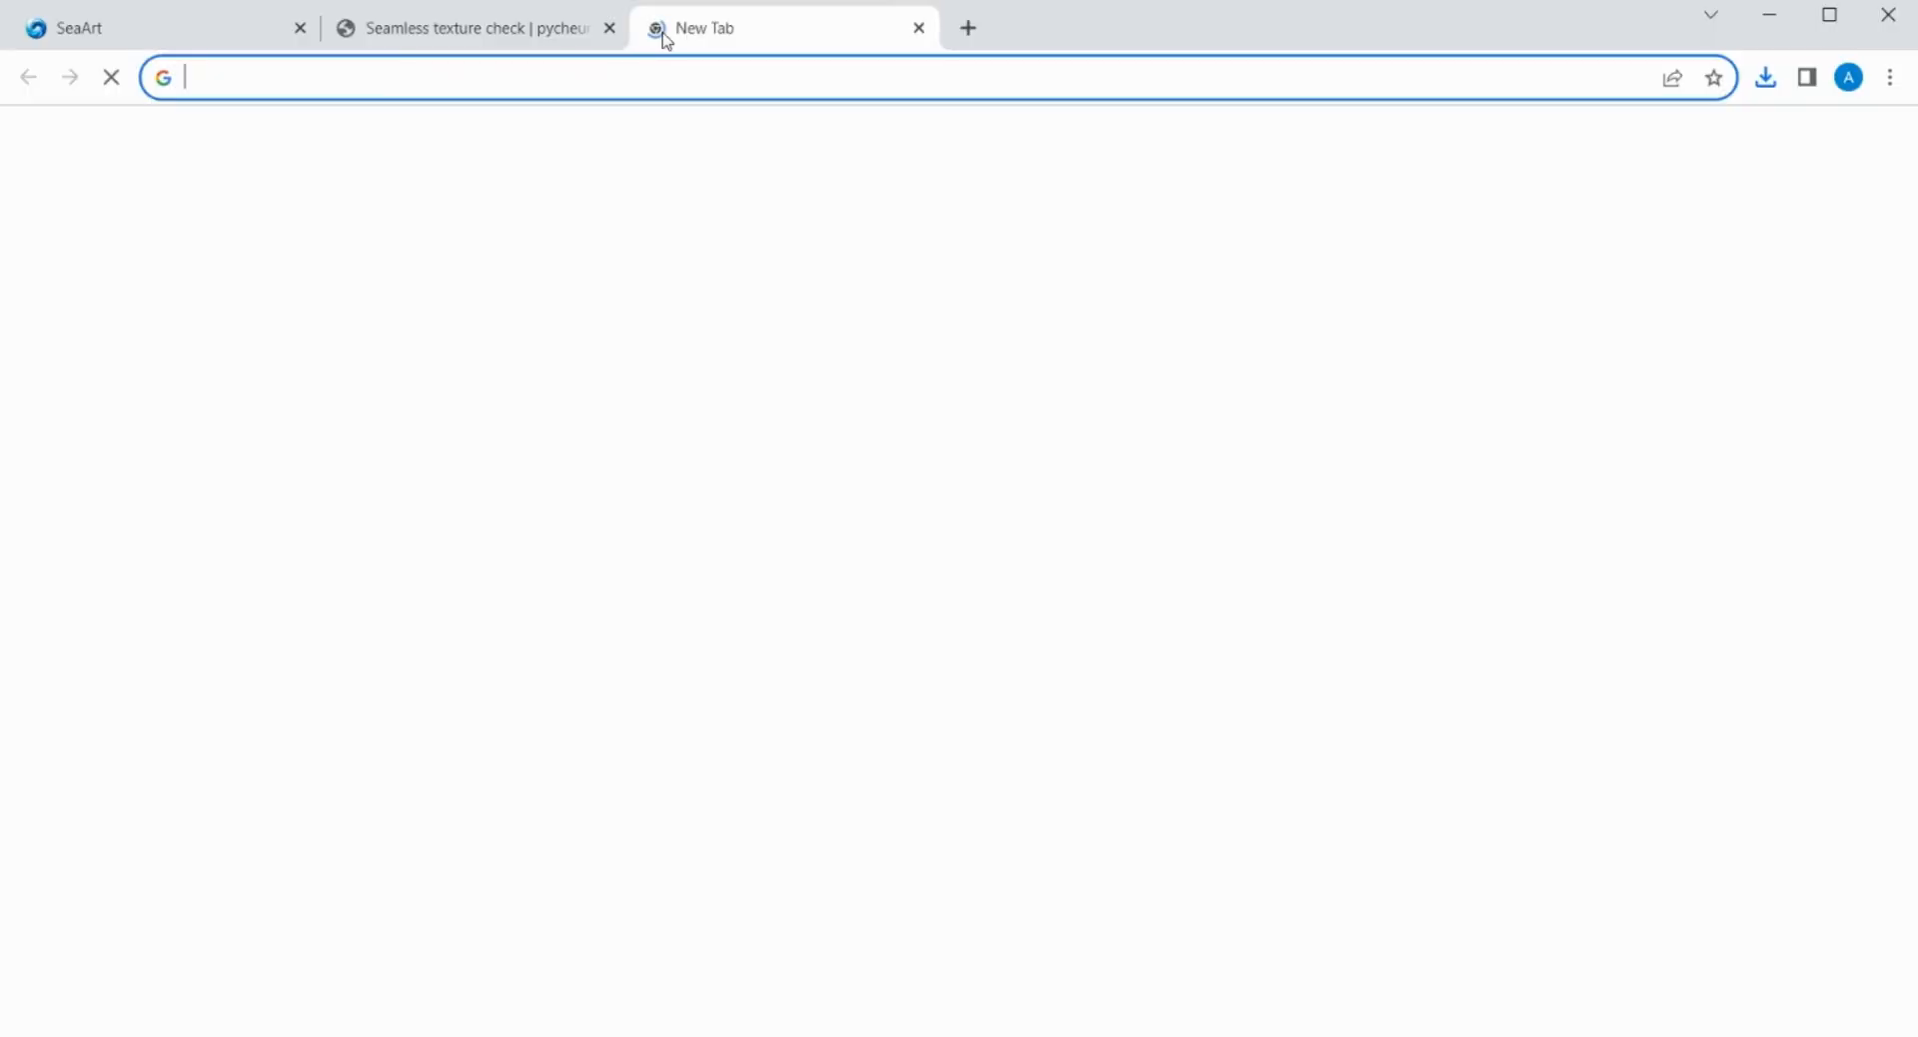
left_click(739, 507)
type("photope")
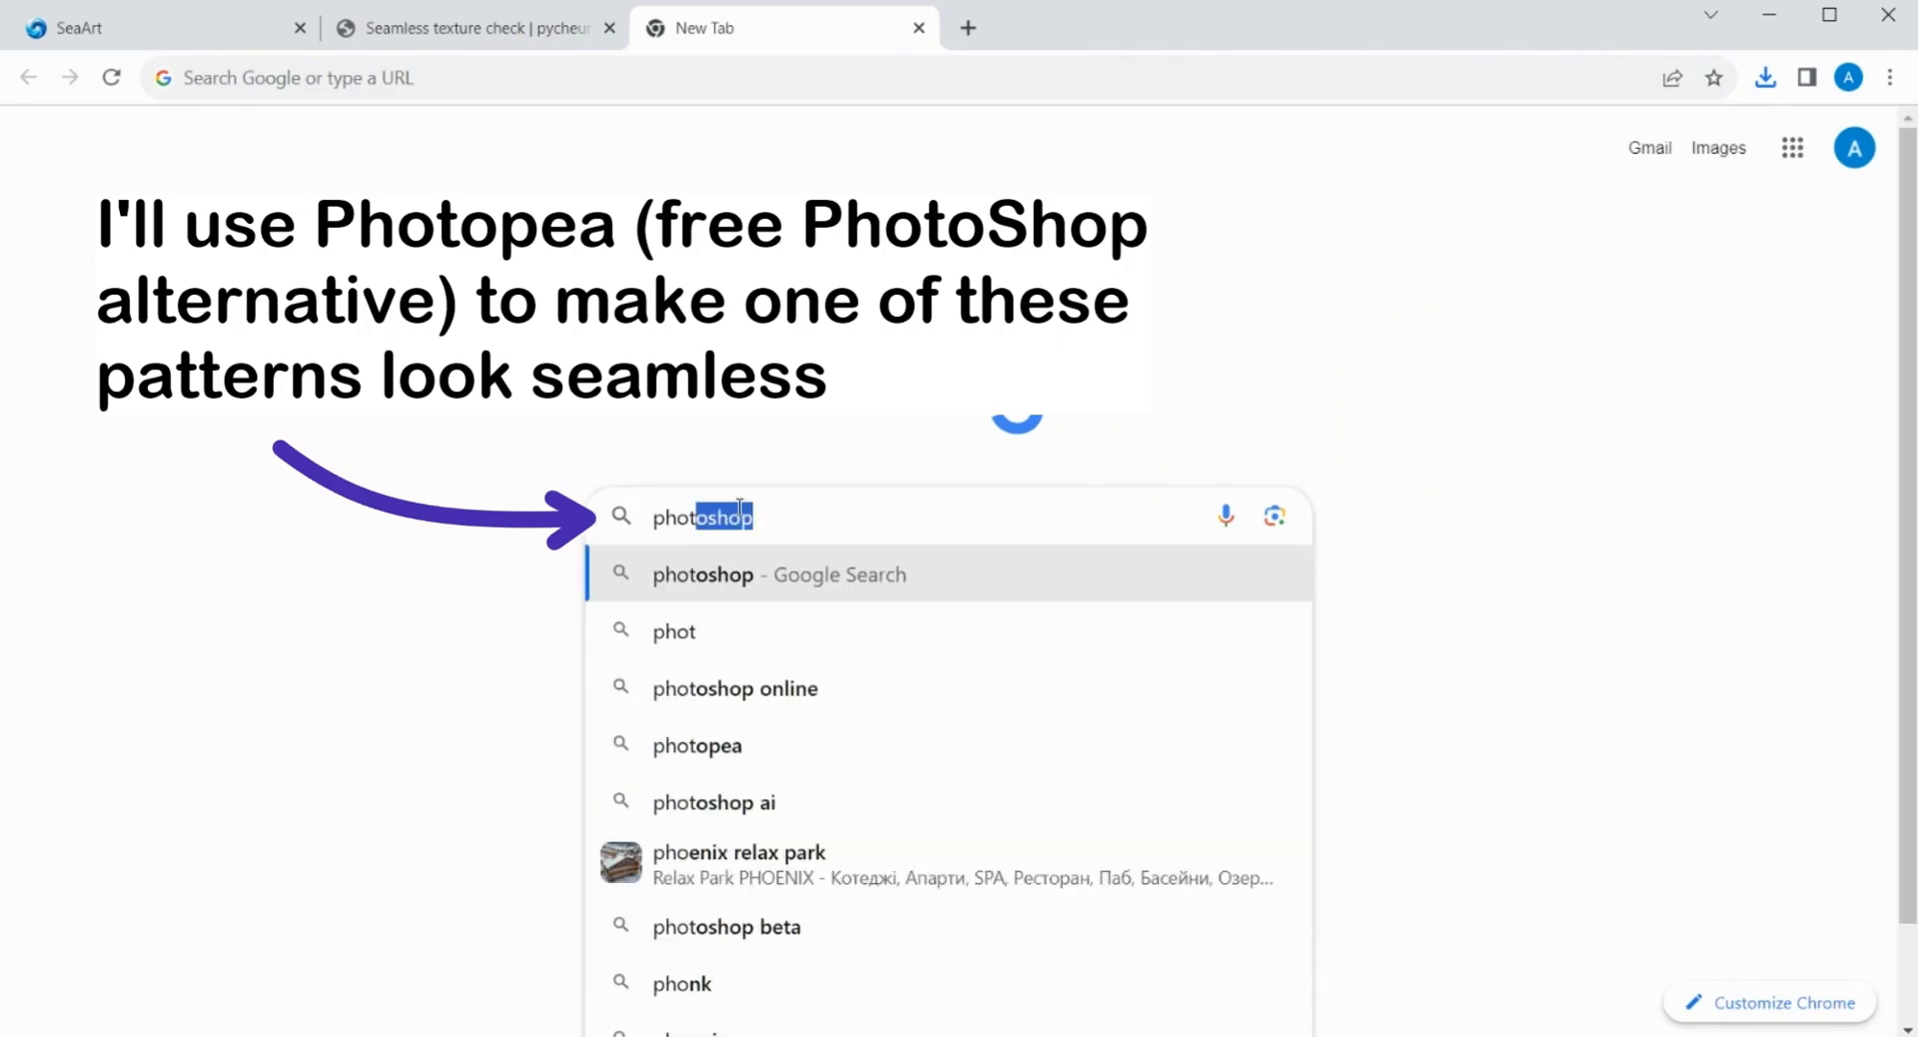
type("a")
key("Return")
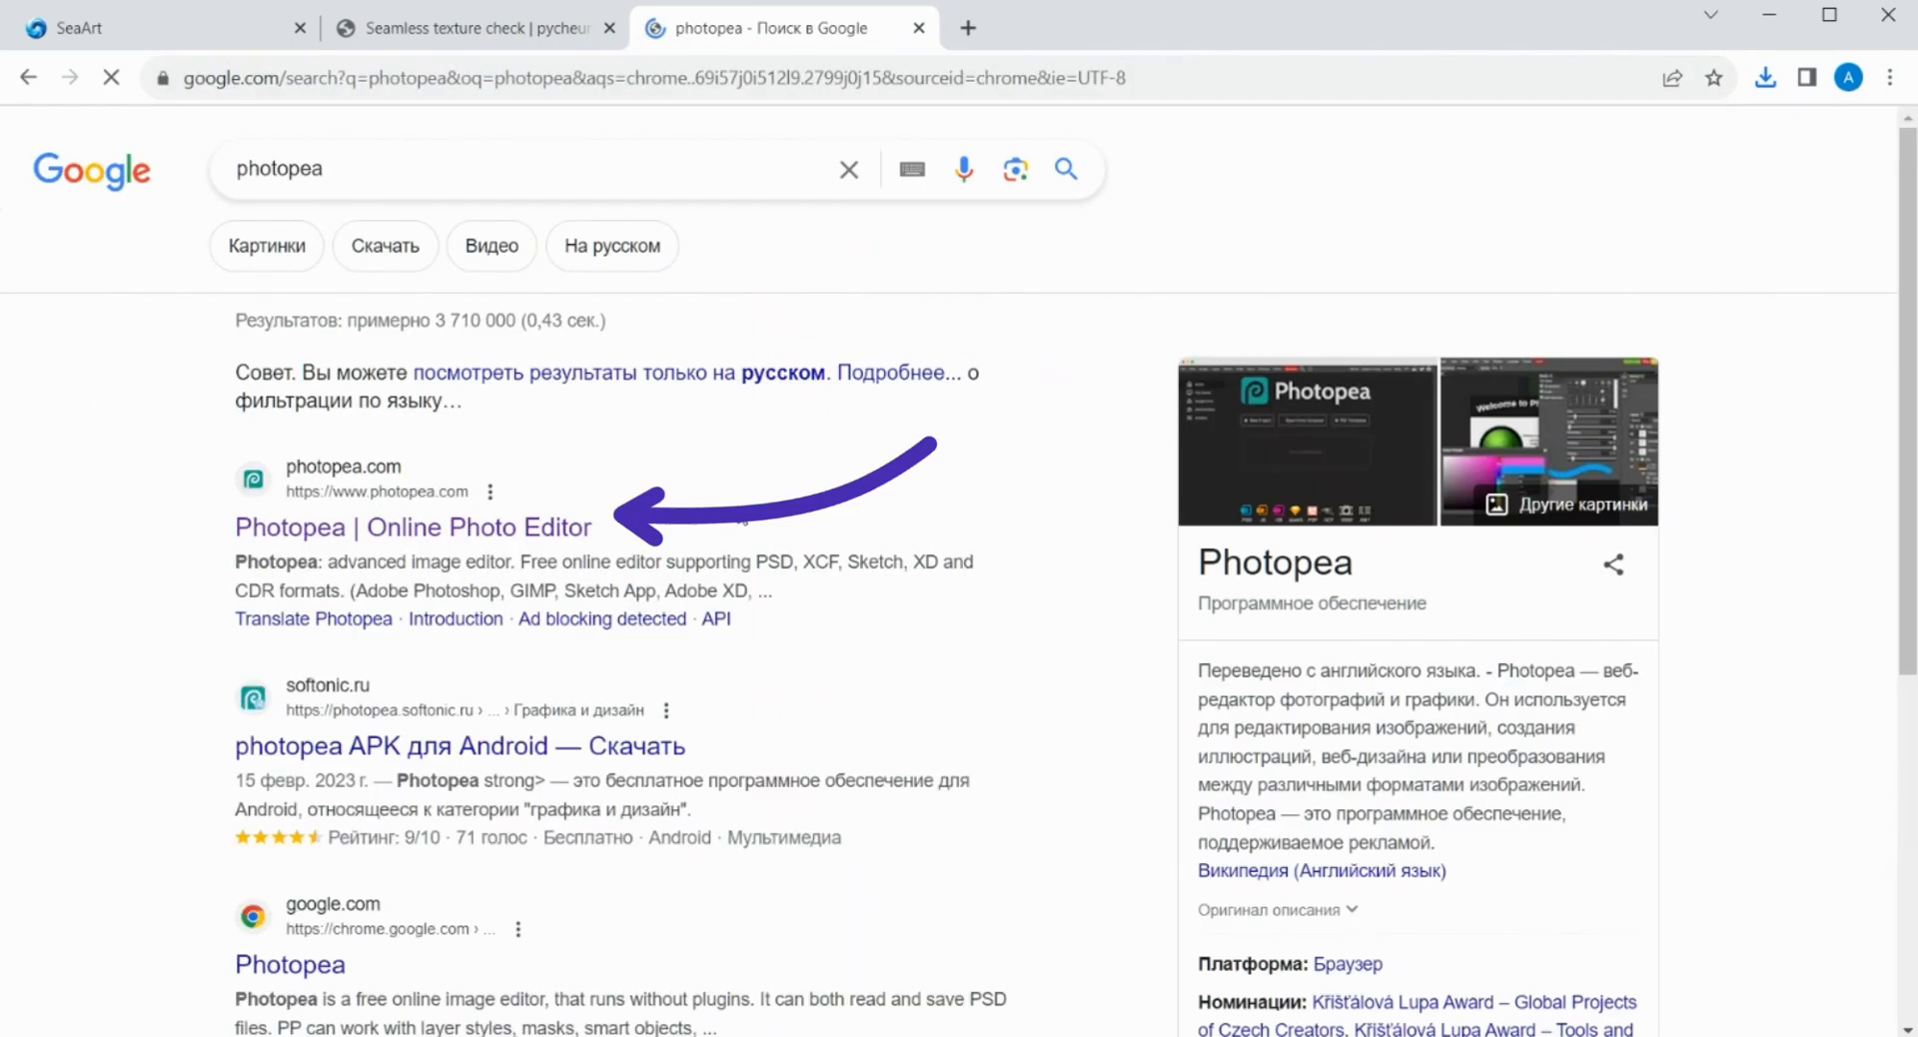
left_click(545, 548)
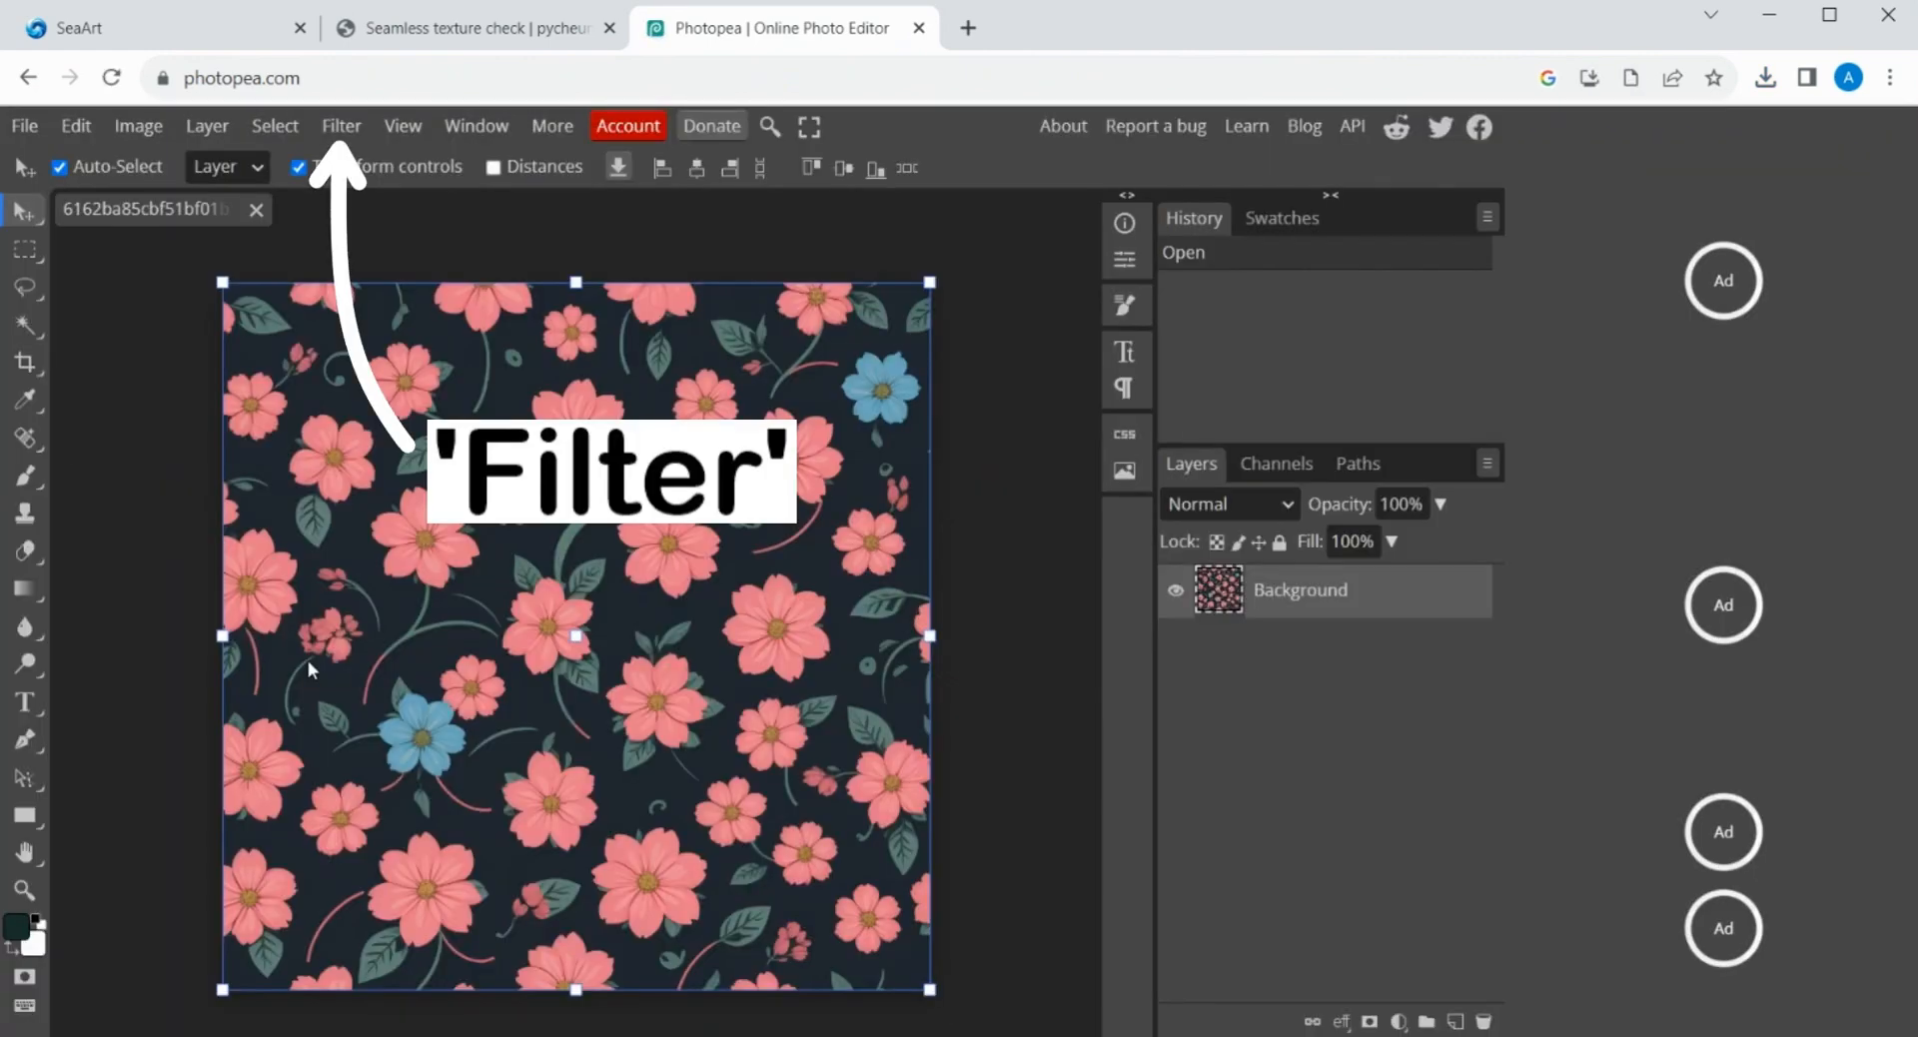
Step: Apply the Offset filter to the flower pattern with horizontal 569 px, vertical -522 px and Wrap Around
left_click(338, 127)
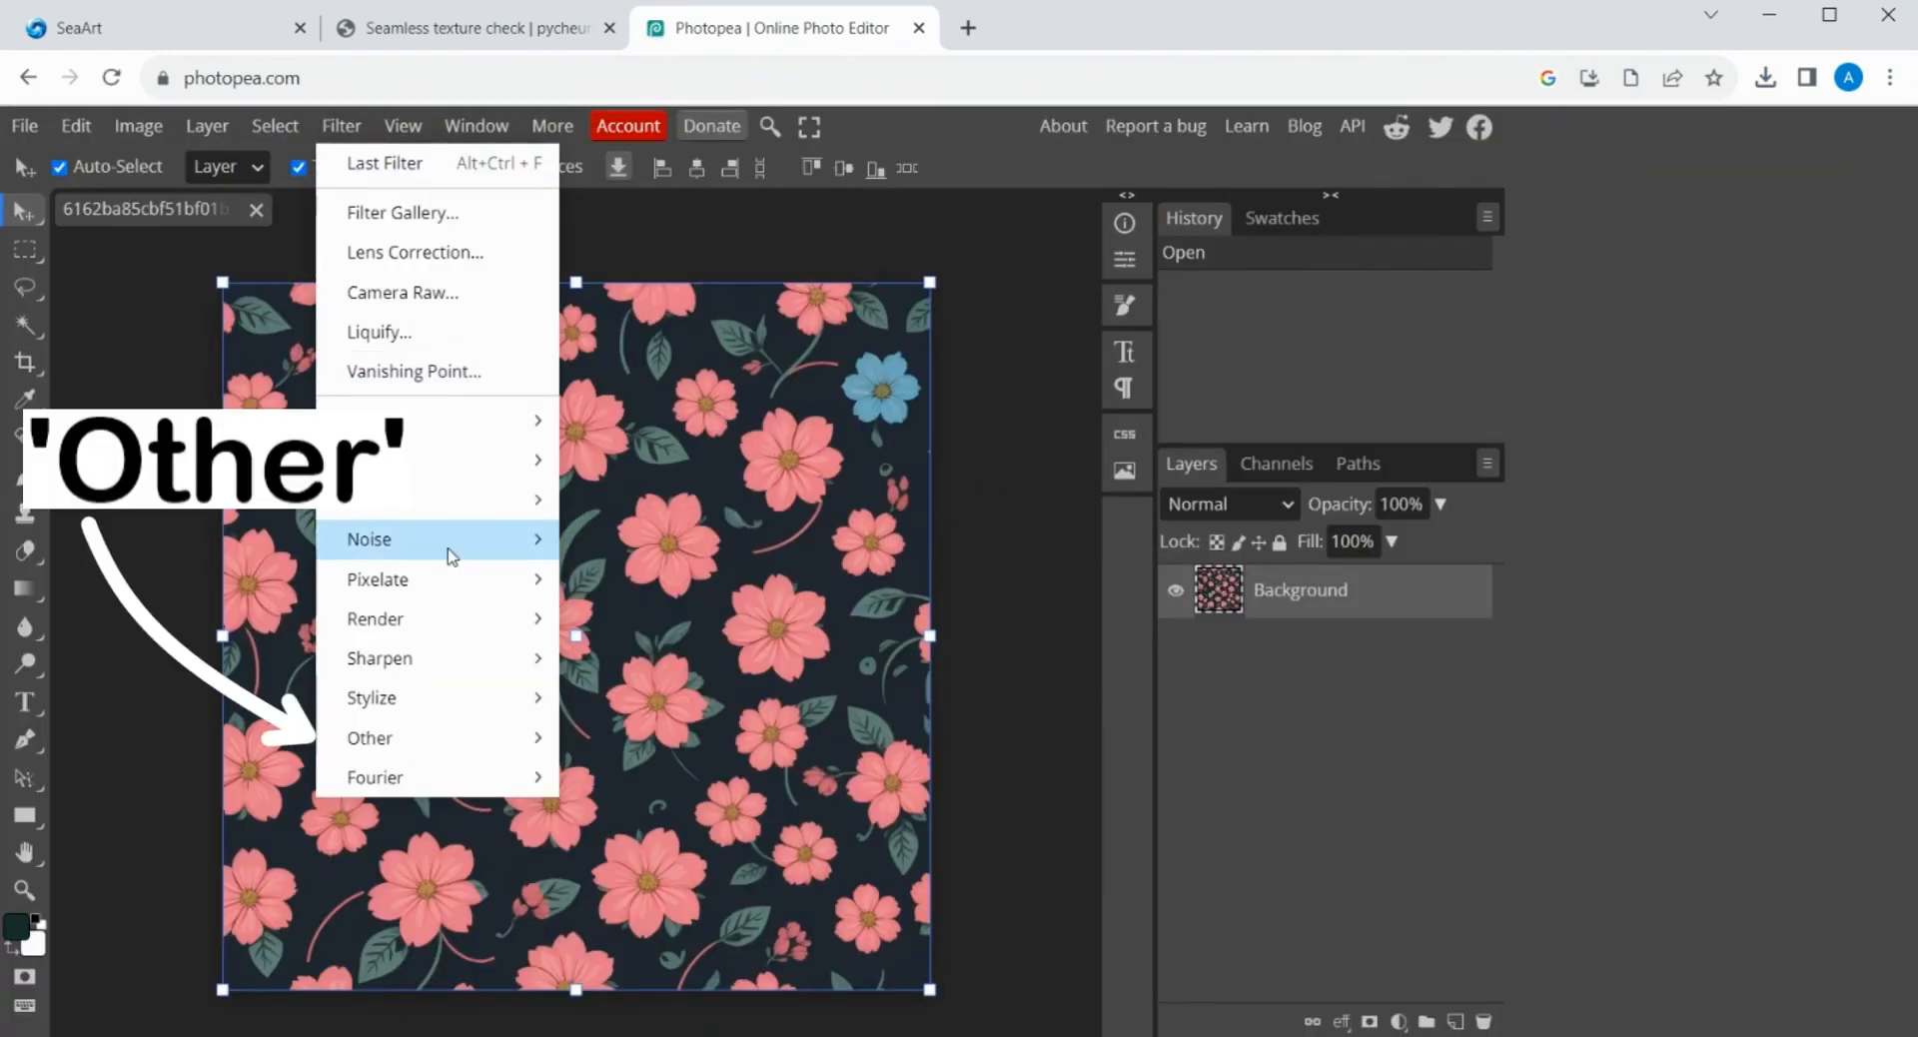
mouse_move(505, 737)
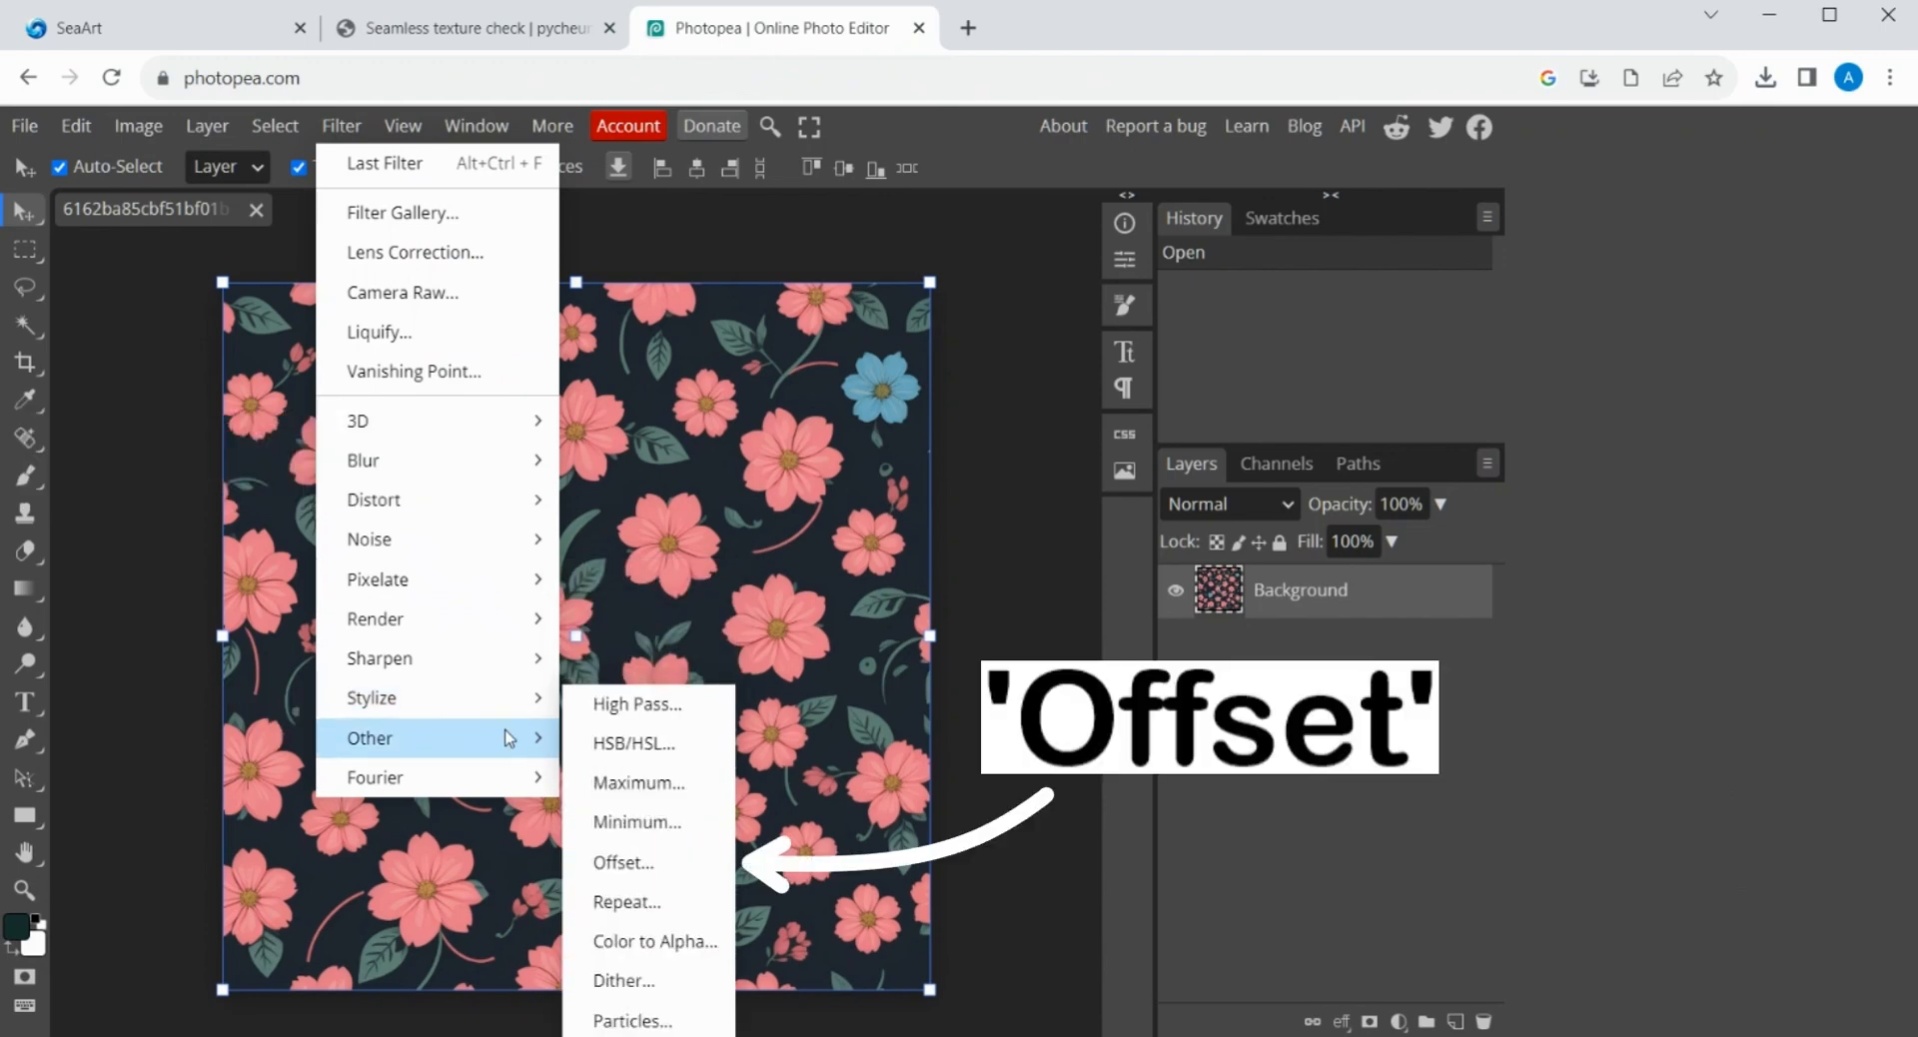
left_click(640, 862)
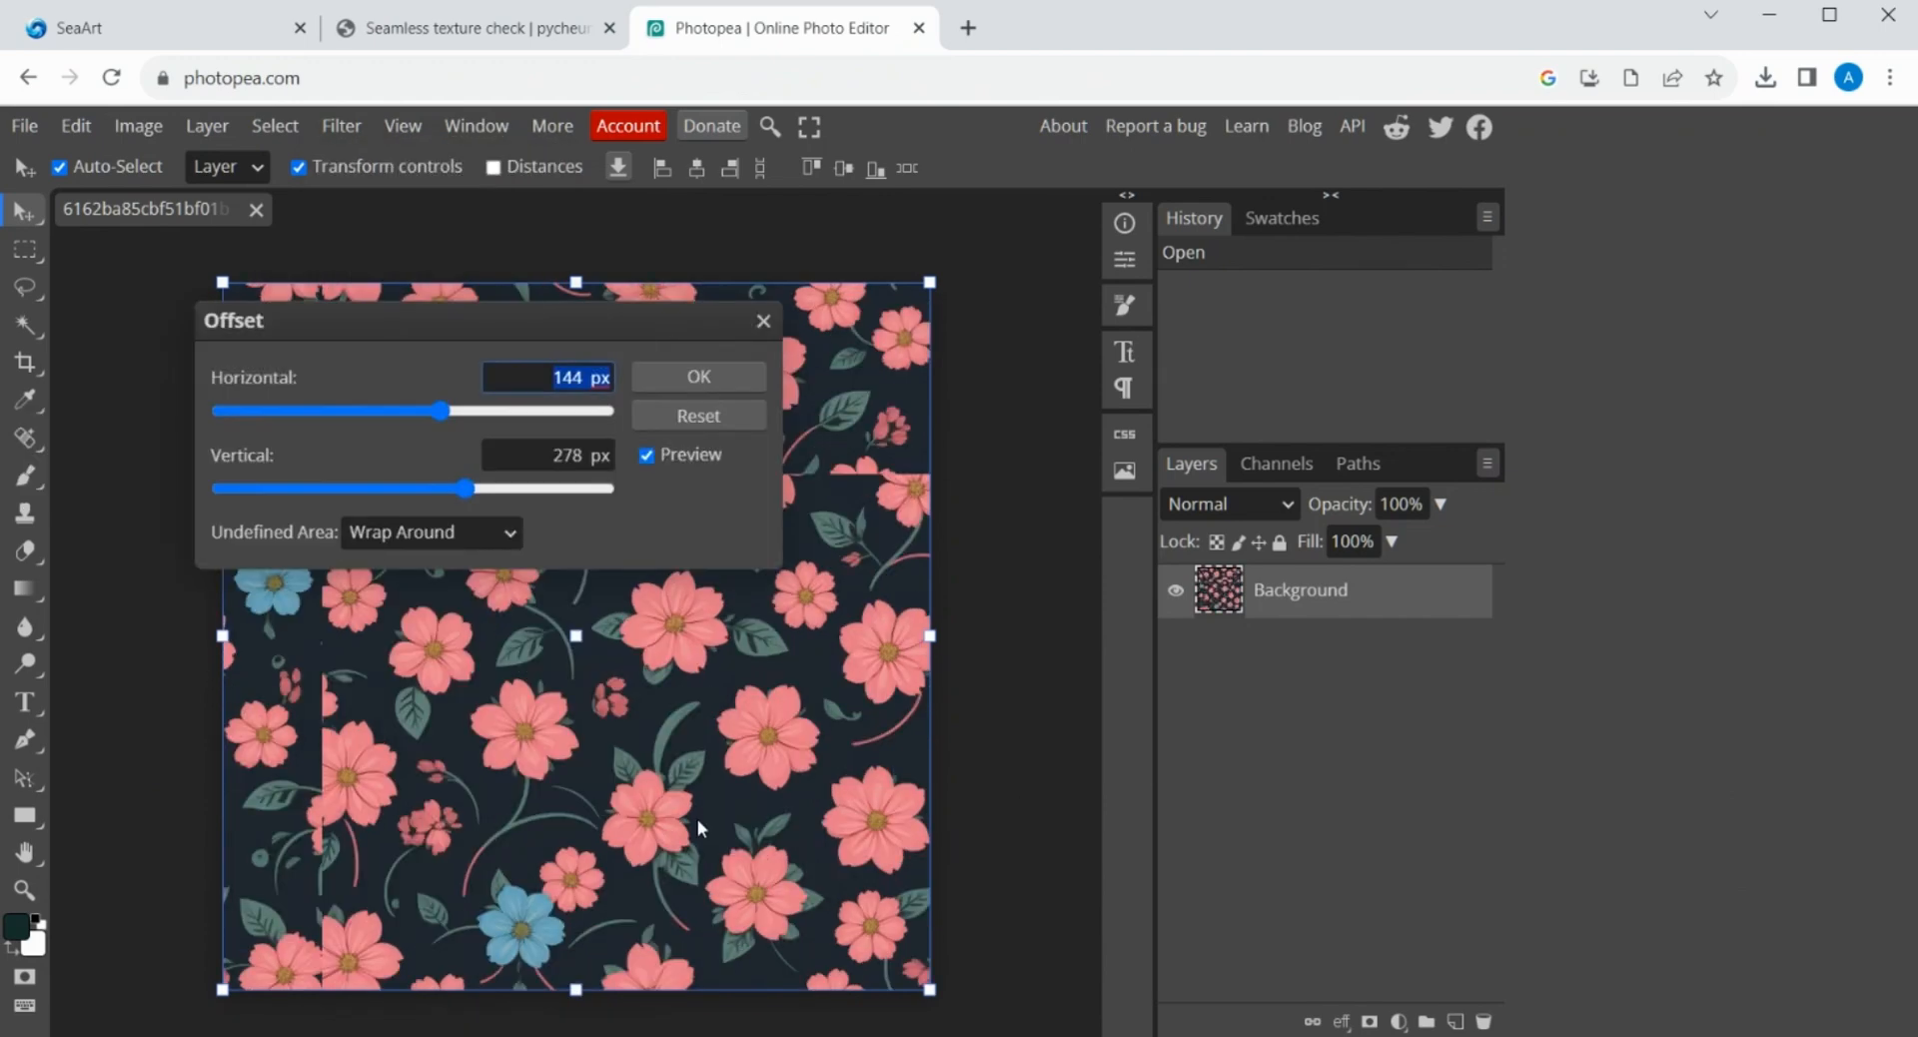
left_click_drag(466, 318, 1029, 286)
left_click_drag(1004, 379, 1066, 379)
key("z")
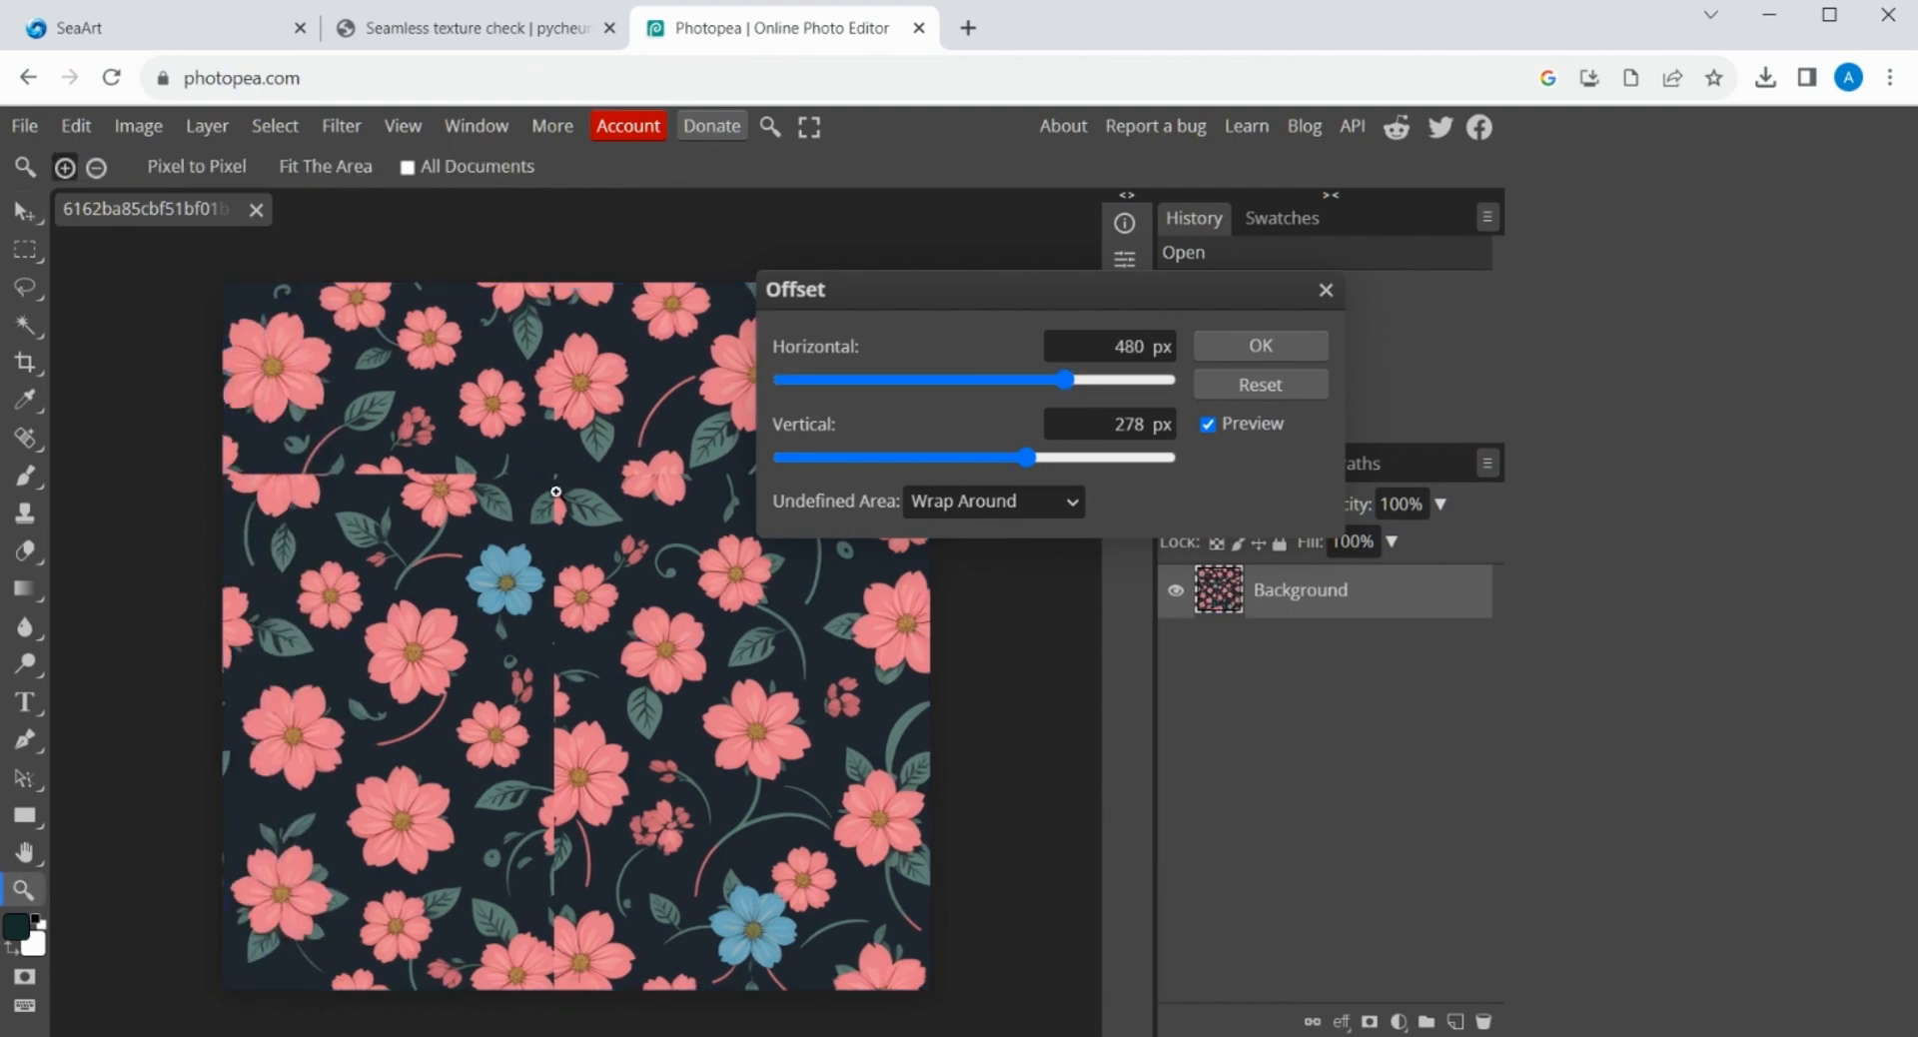
left_click(547, 449)
left_click(195, 166)
left_click_drag(1026, 458, 877, 458)
mouse_move(1067, 382)
left_mouse_down()
mouse_move(965, 389)
mouse_move(1082, 400)
left_mouse_up()
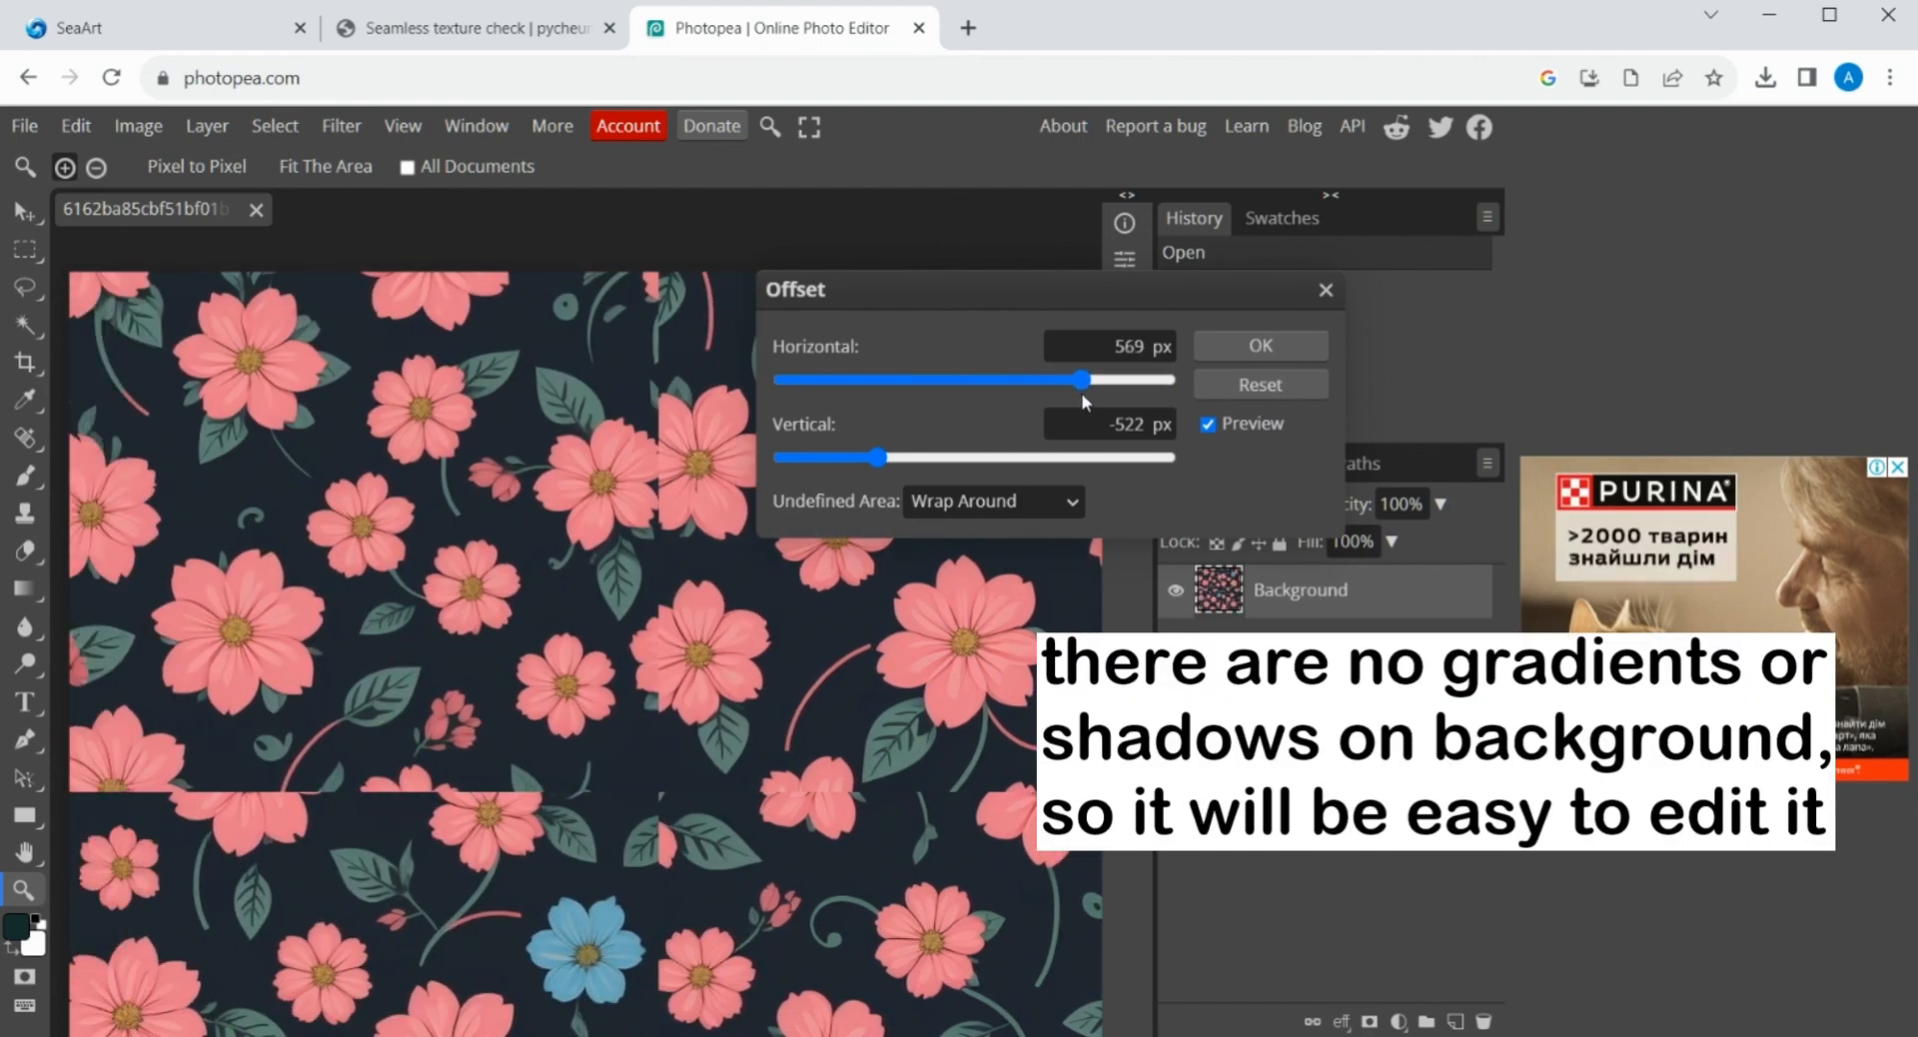
left_click(1256, 345)
Step: Sample the pattern's dark background colour near the horizontal seam with the Eyedropper
scroll(693, 473, "down", 3)
scroll(676, 452, "up", 2)
left_click(166, 728)
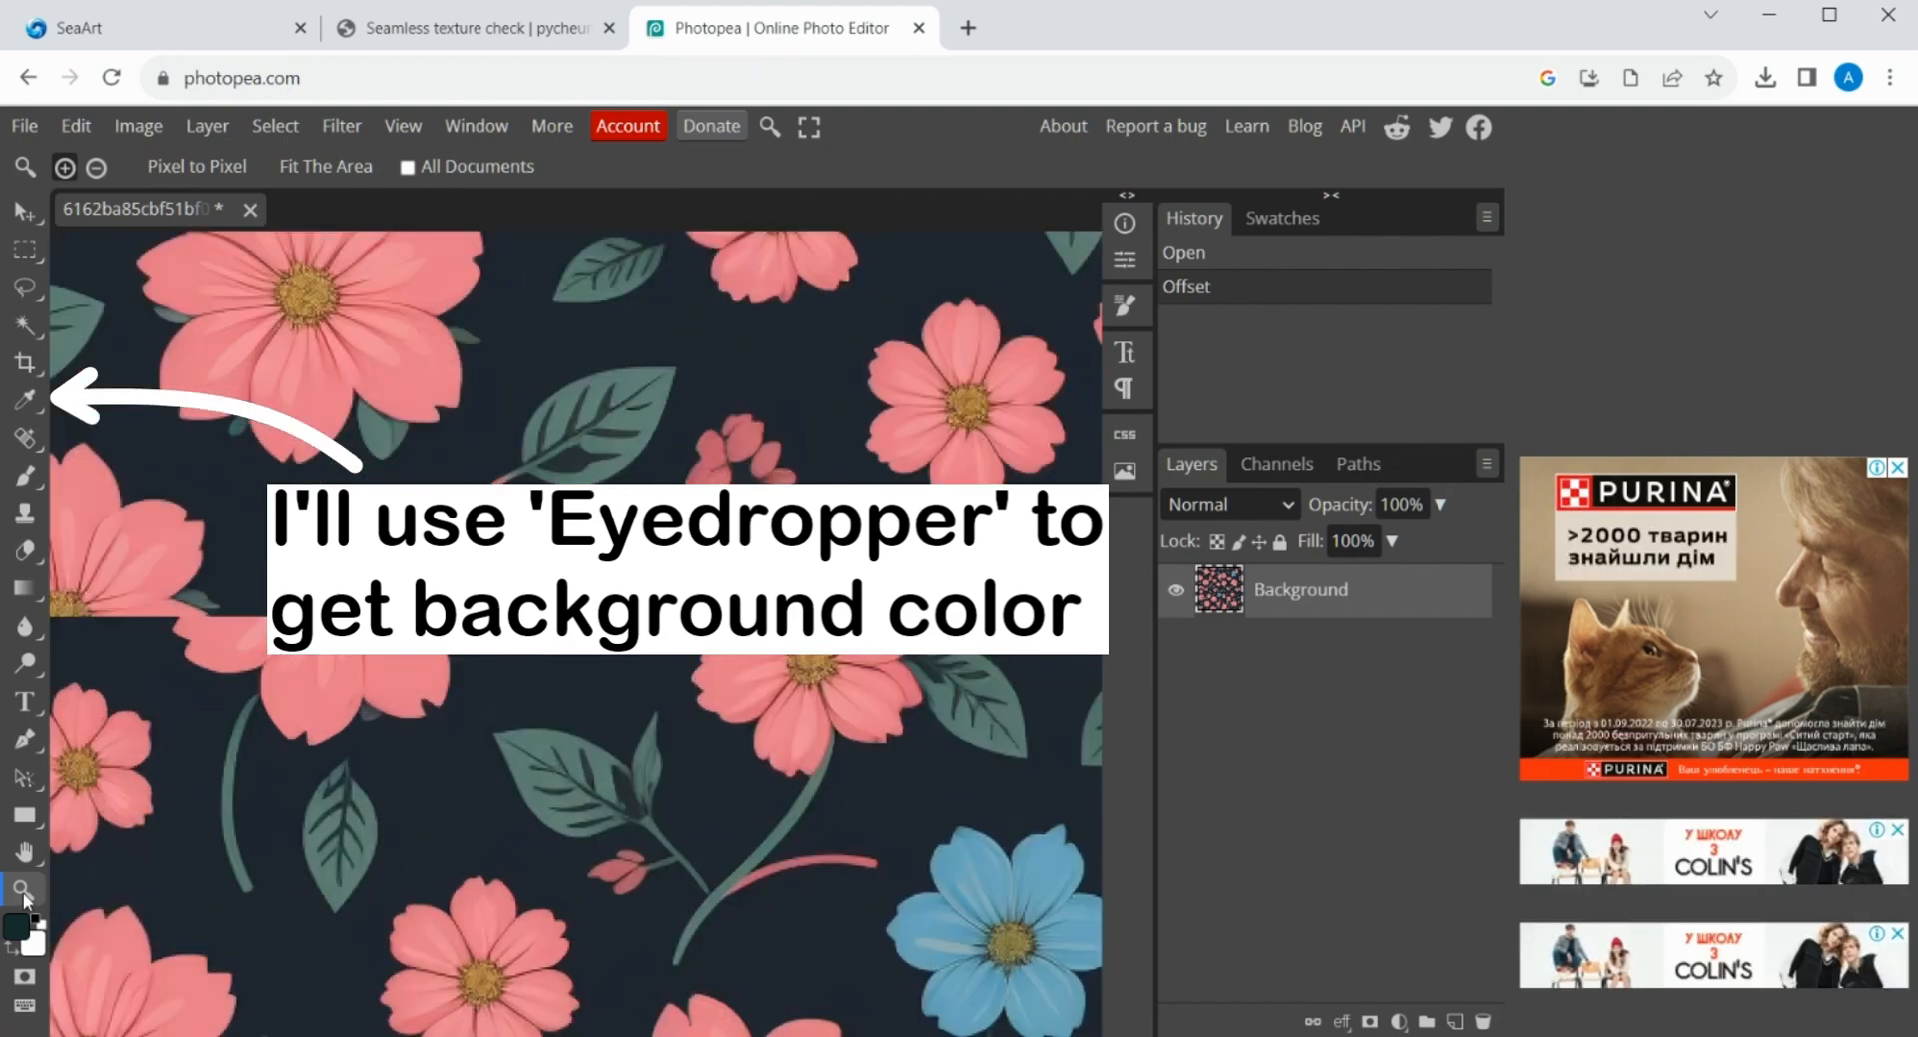
left_click(24, 852)
left_click_drag(177, 658, 393, 712)
left_click(38, 401)
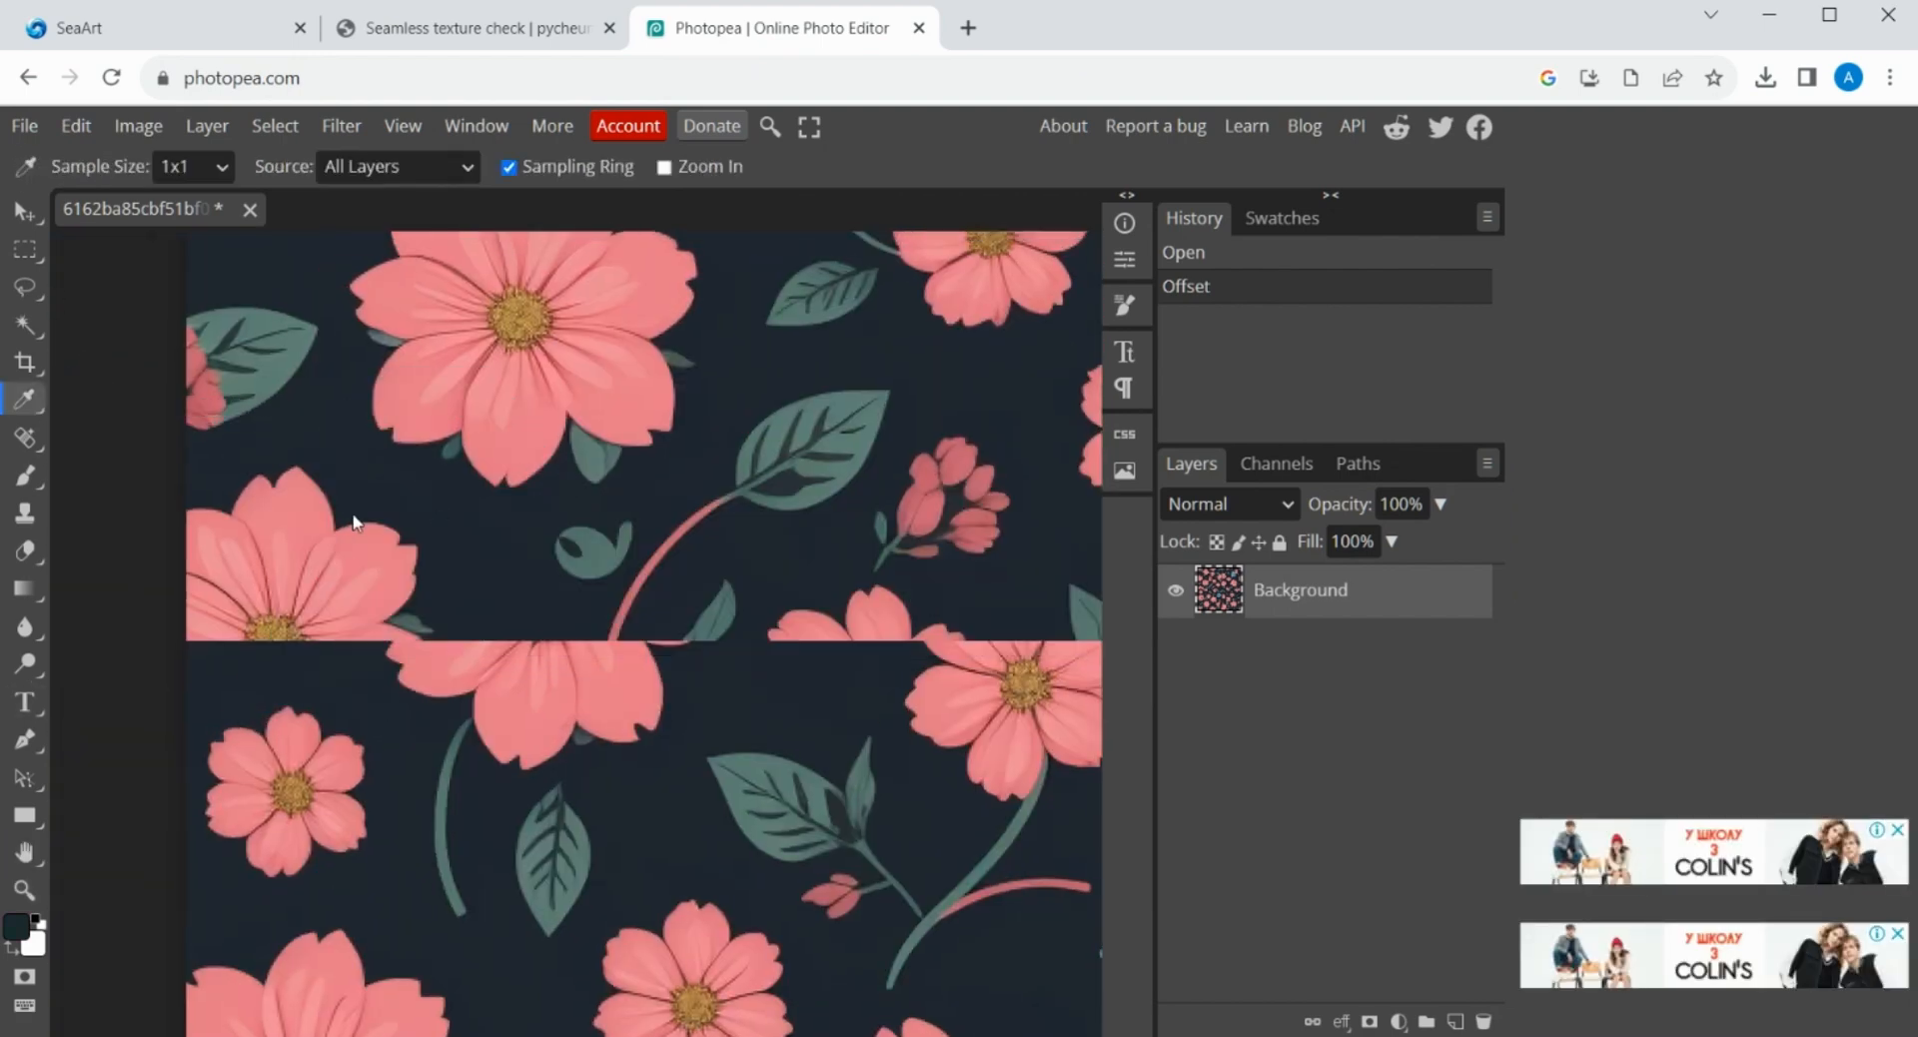
Step: Enlarge the Brush tool to 41 px and paint the background colour over the cut-off flowers and stems along the horizontal seam
left_click(32, 477)
left_click(70, 165)
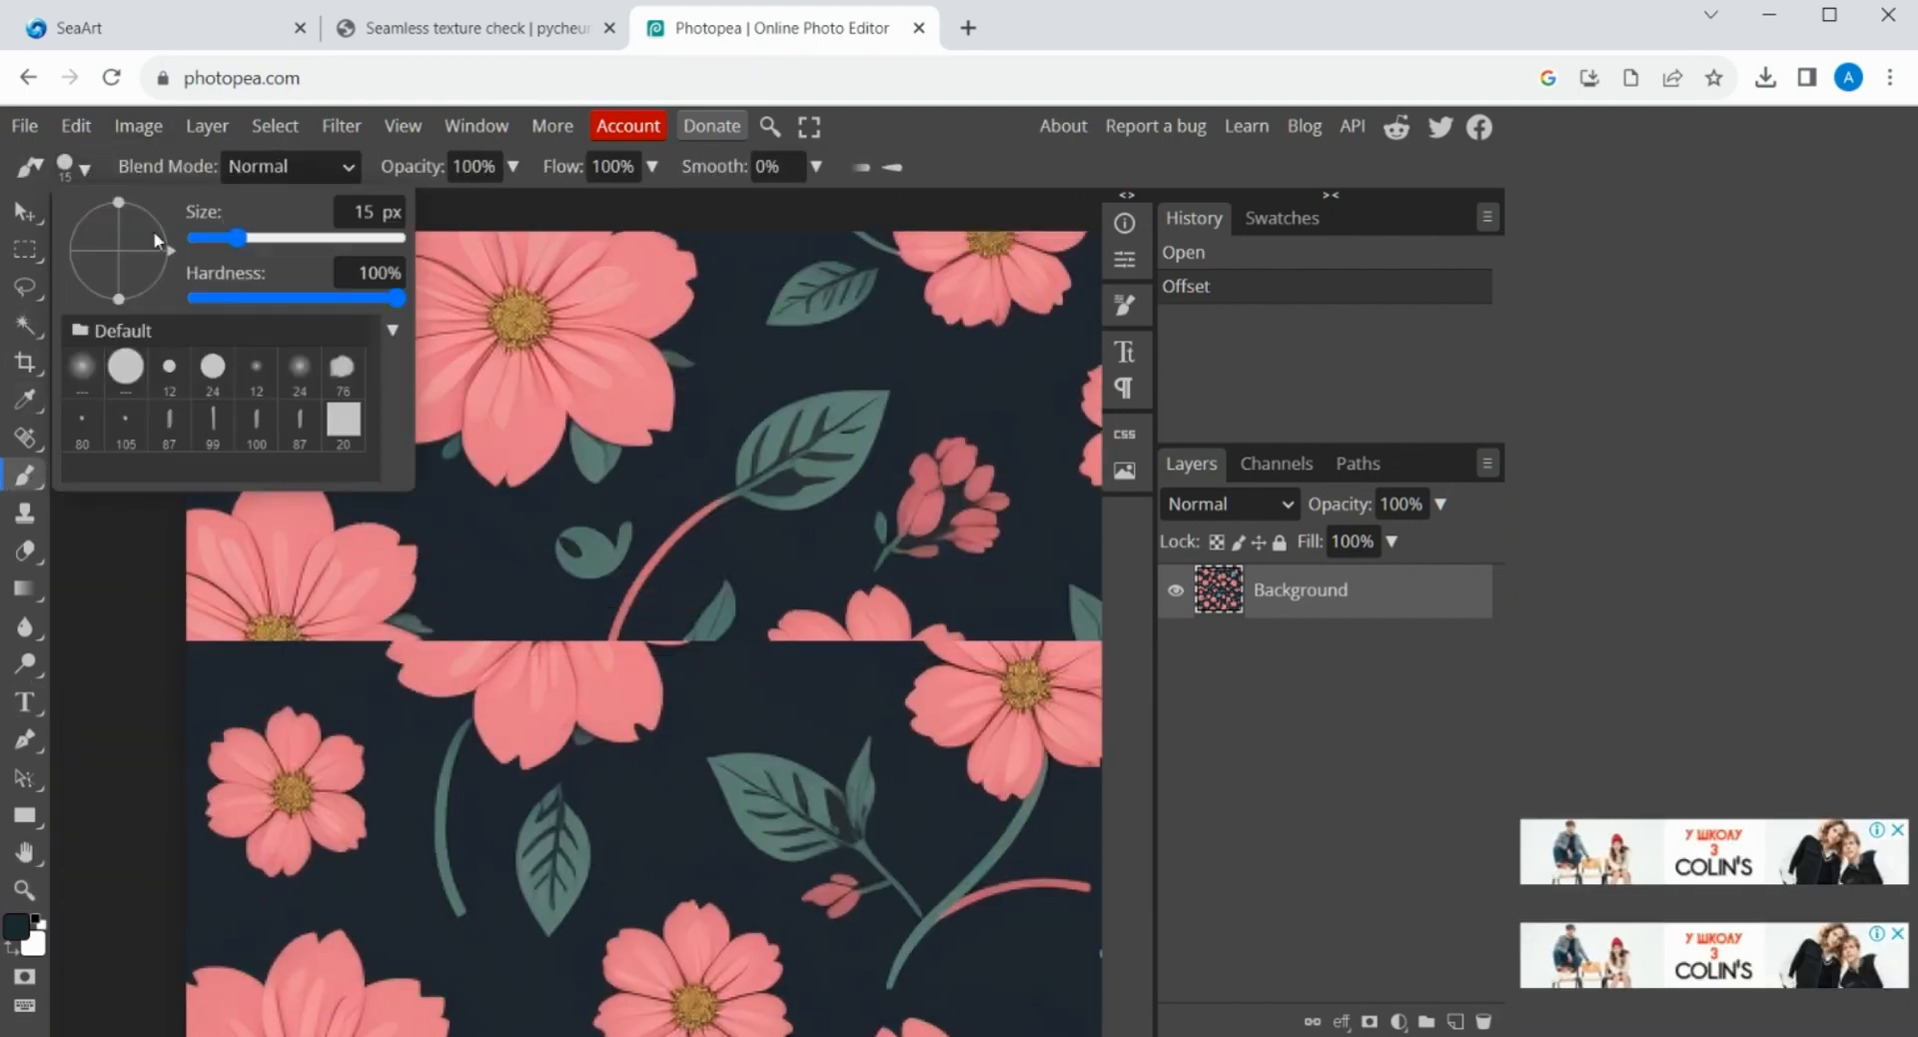
left_click_drag(153, 230, 254, 242)
mouse_move(204, 599)
left_mouse_down()
mouse_move(344, 592)
mouse_move(649, 680)
mouse_move(715, 617)
mouse_move(471, 654)
mouse_move(602, 627)
mouse_move(704, 764)
mouse_move(796, 739)
mouse_move(700, 777)
left_mouse_up()
left_click(26, 853)
left_click(31, 481)
Step: Paint over the mismatched leaves and blossoms where the vertical and horizontal seams cross
left_click(26, 852)
left_click_drag(816, 659, 444, 643)
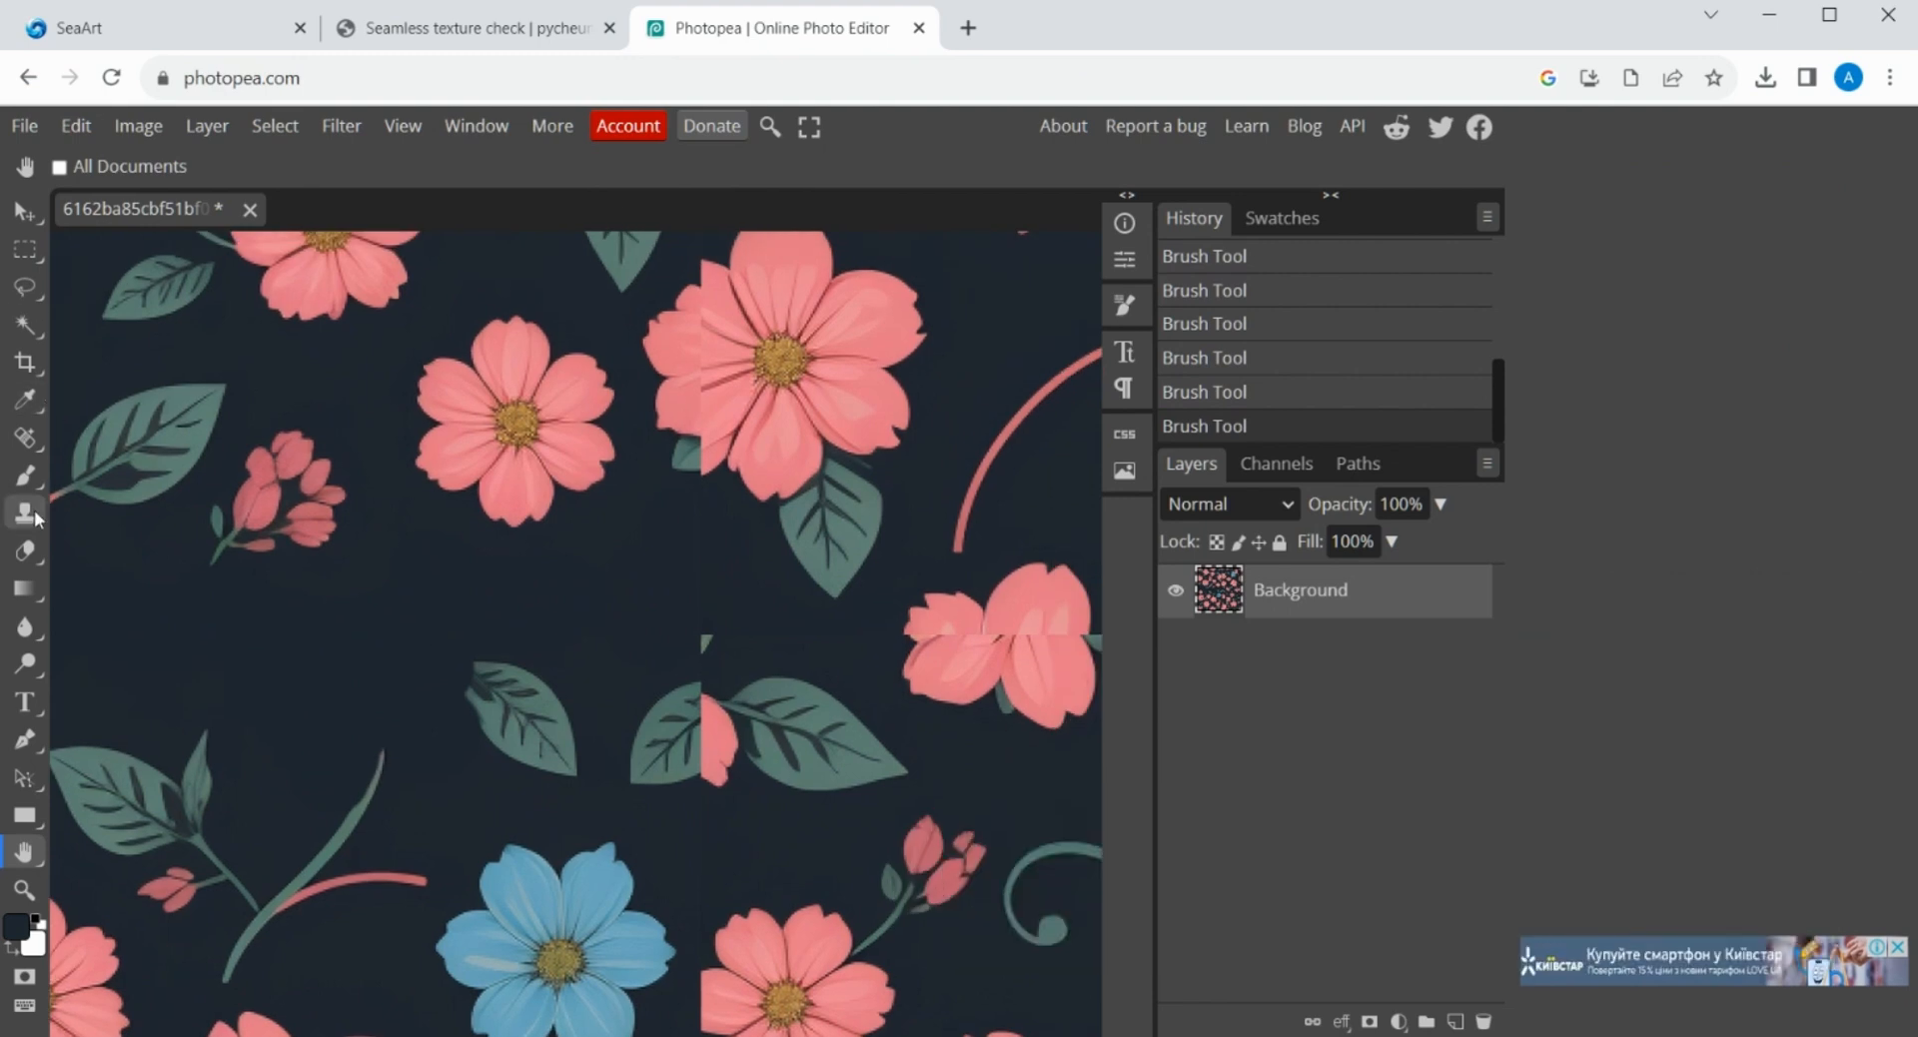
left_click(28, 479)
mouse_move(717, 623)
left_mouse_down()
mouse_move(729, 661)
mouse_move(682, 737)
mouse_move(849, 570)
mouse_move(726, 654)
left_mouse_up()
scroll(689, 633, "down", 1)
scroll(690, 633, "down", 3)
scroll(699, 726, "up", 5)
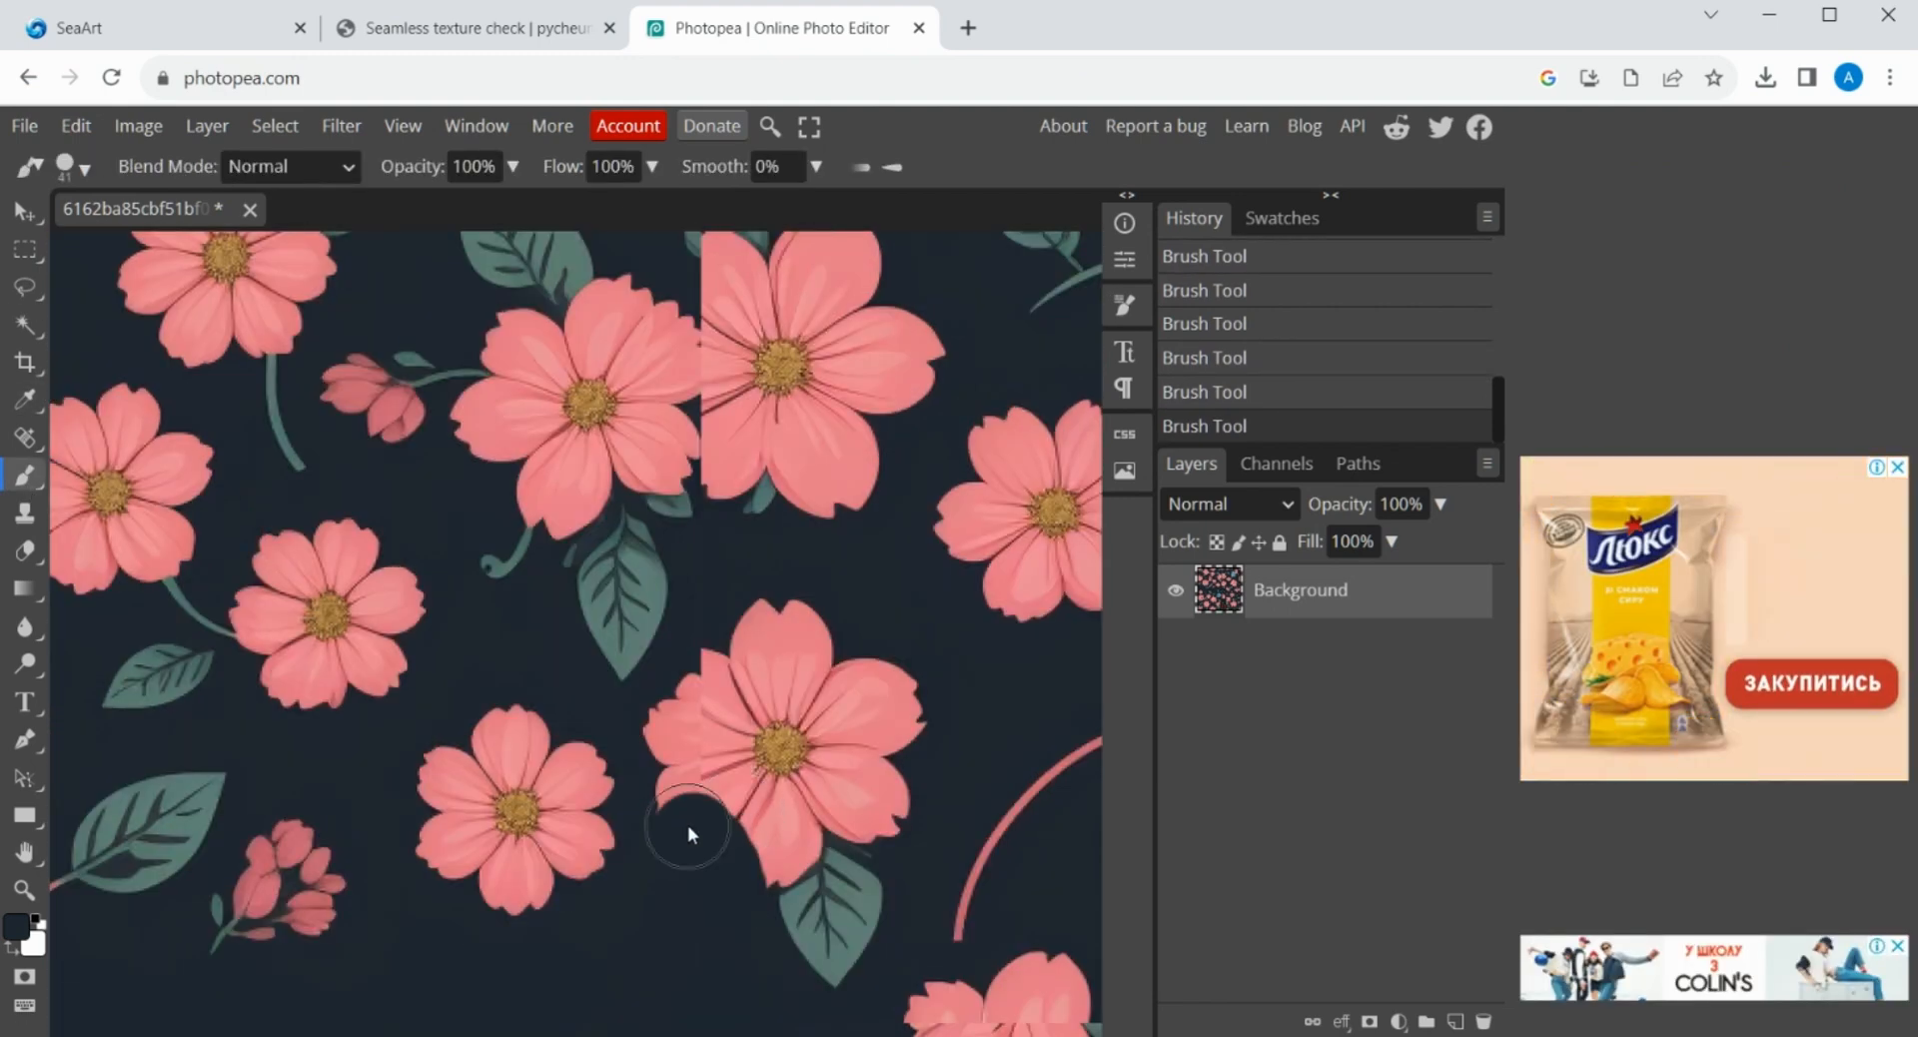
Step: Paint out the large pink flowers and the leaf that are cut by the vertical seam
left_click_drag(688, 824, 818, 799)
scroll(824, 756, "up", 2)
left_click_drag(703, 656, 712, 524)
scroll(711, 539, "down", 1)
mouse_move(870, 759)
left_mouse_down()
mouse_move(754, 615)
mouse_move(735, 877)
left_mouse_up()
scroll(740, 747, "down", 5)
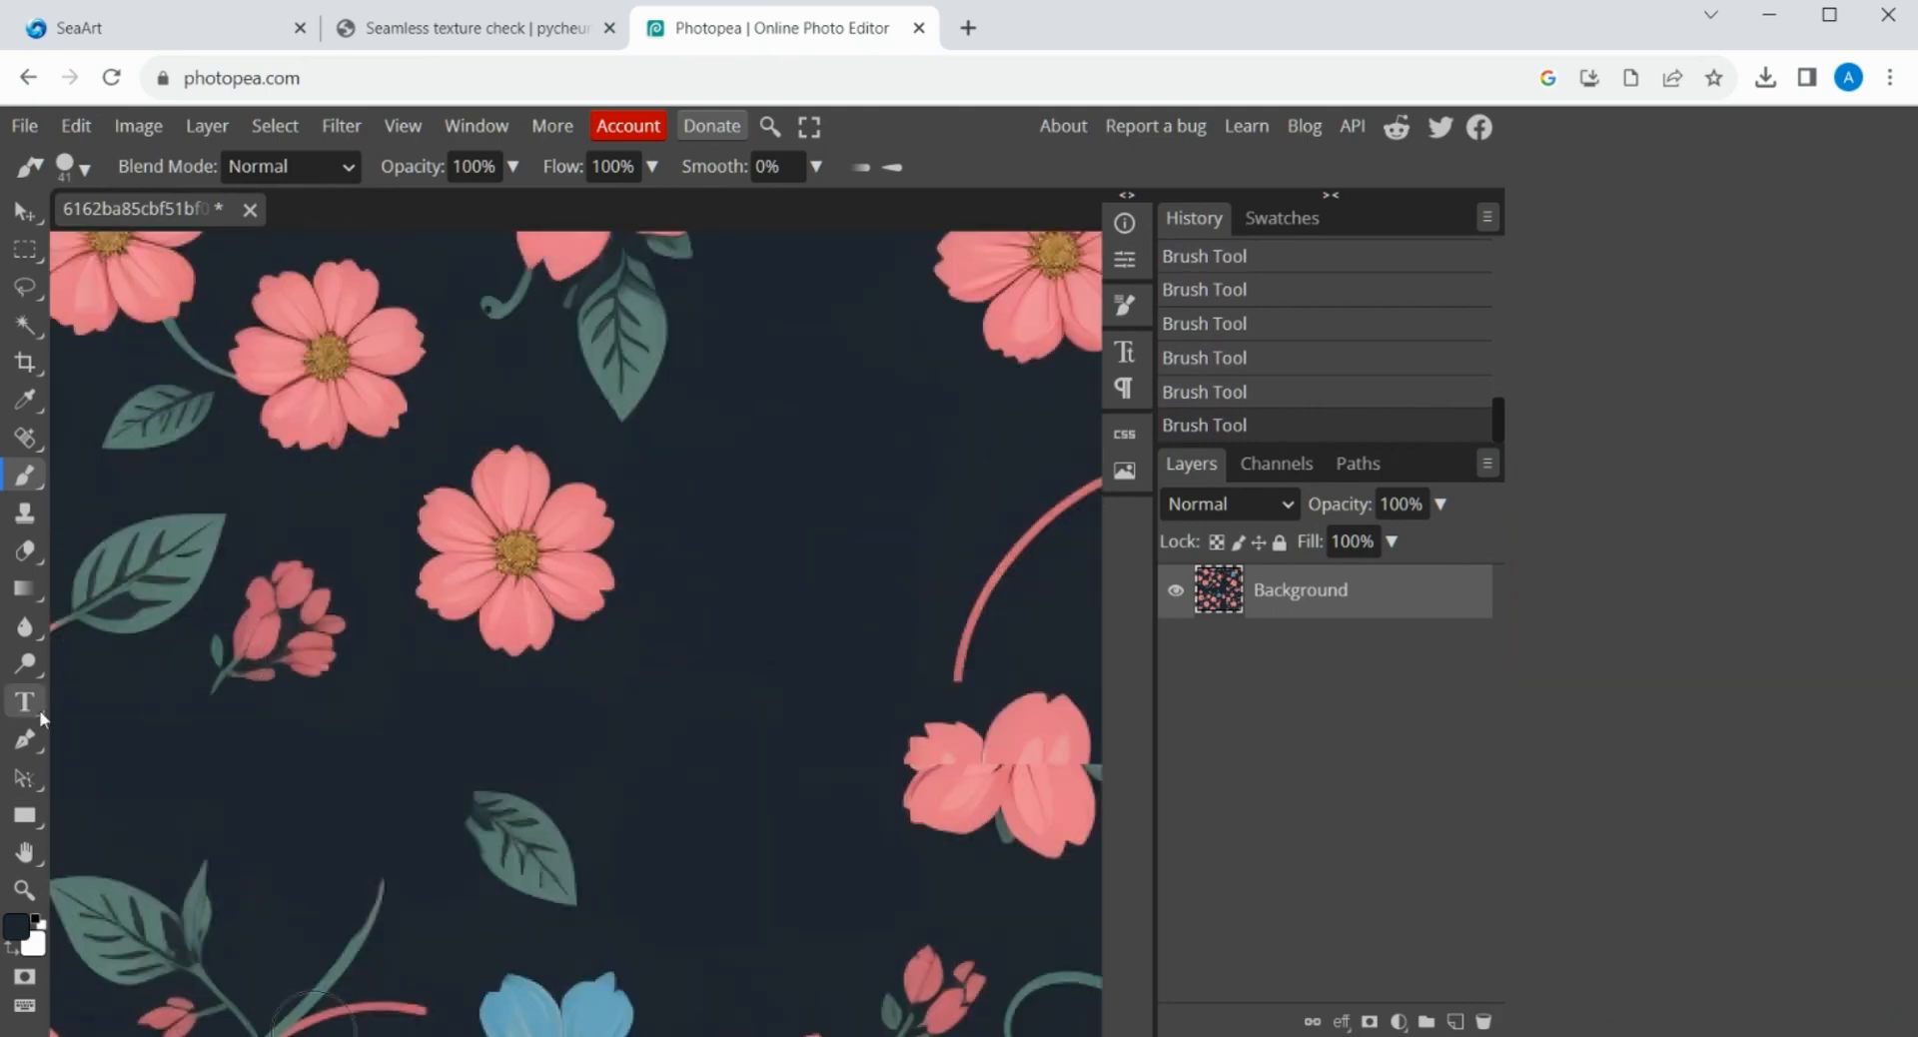
Step: Paint out the remaining cut-off flowers along the rest of the seams in the background colour
left_click(25, 852)
mouse_move(914, 690)
left_mouse_down()
mouse_move(279, 646)
mouse_move(453, 582)
mouse_move(578, 731)
mouse_move(605, 625)
mouse_move(1040, 671)
left_mouse_up()
left_click(25, 476)
scroll(879, 650, "up", 5)
scroll(880, 644, "down", 10)
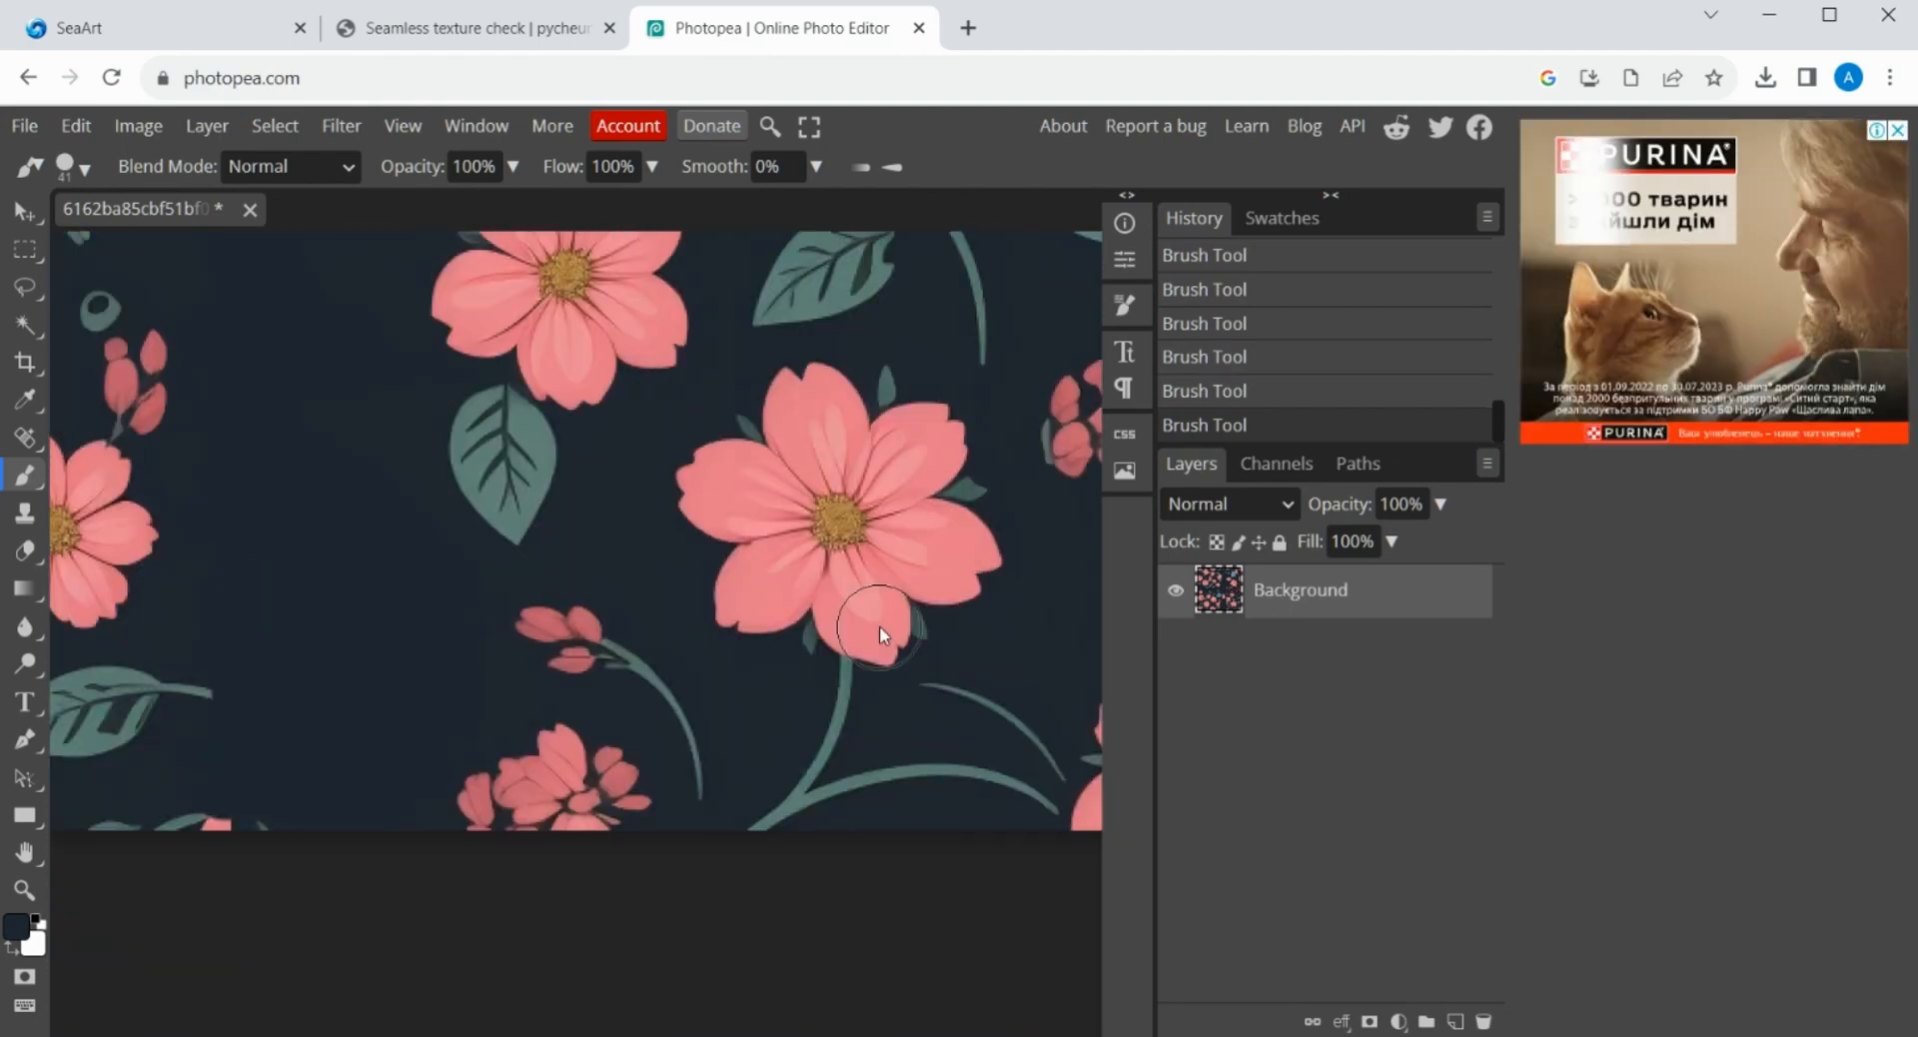
scroll(880, 628, "up", 5)
Step: Apply the Offset filter again with both axes shifted so the flower fragment at the pattern's right edge moves inward
left_click(25, 889)
left_click(326, 167)
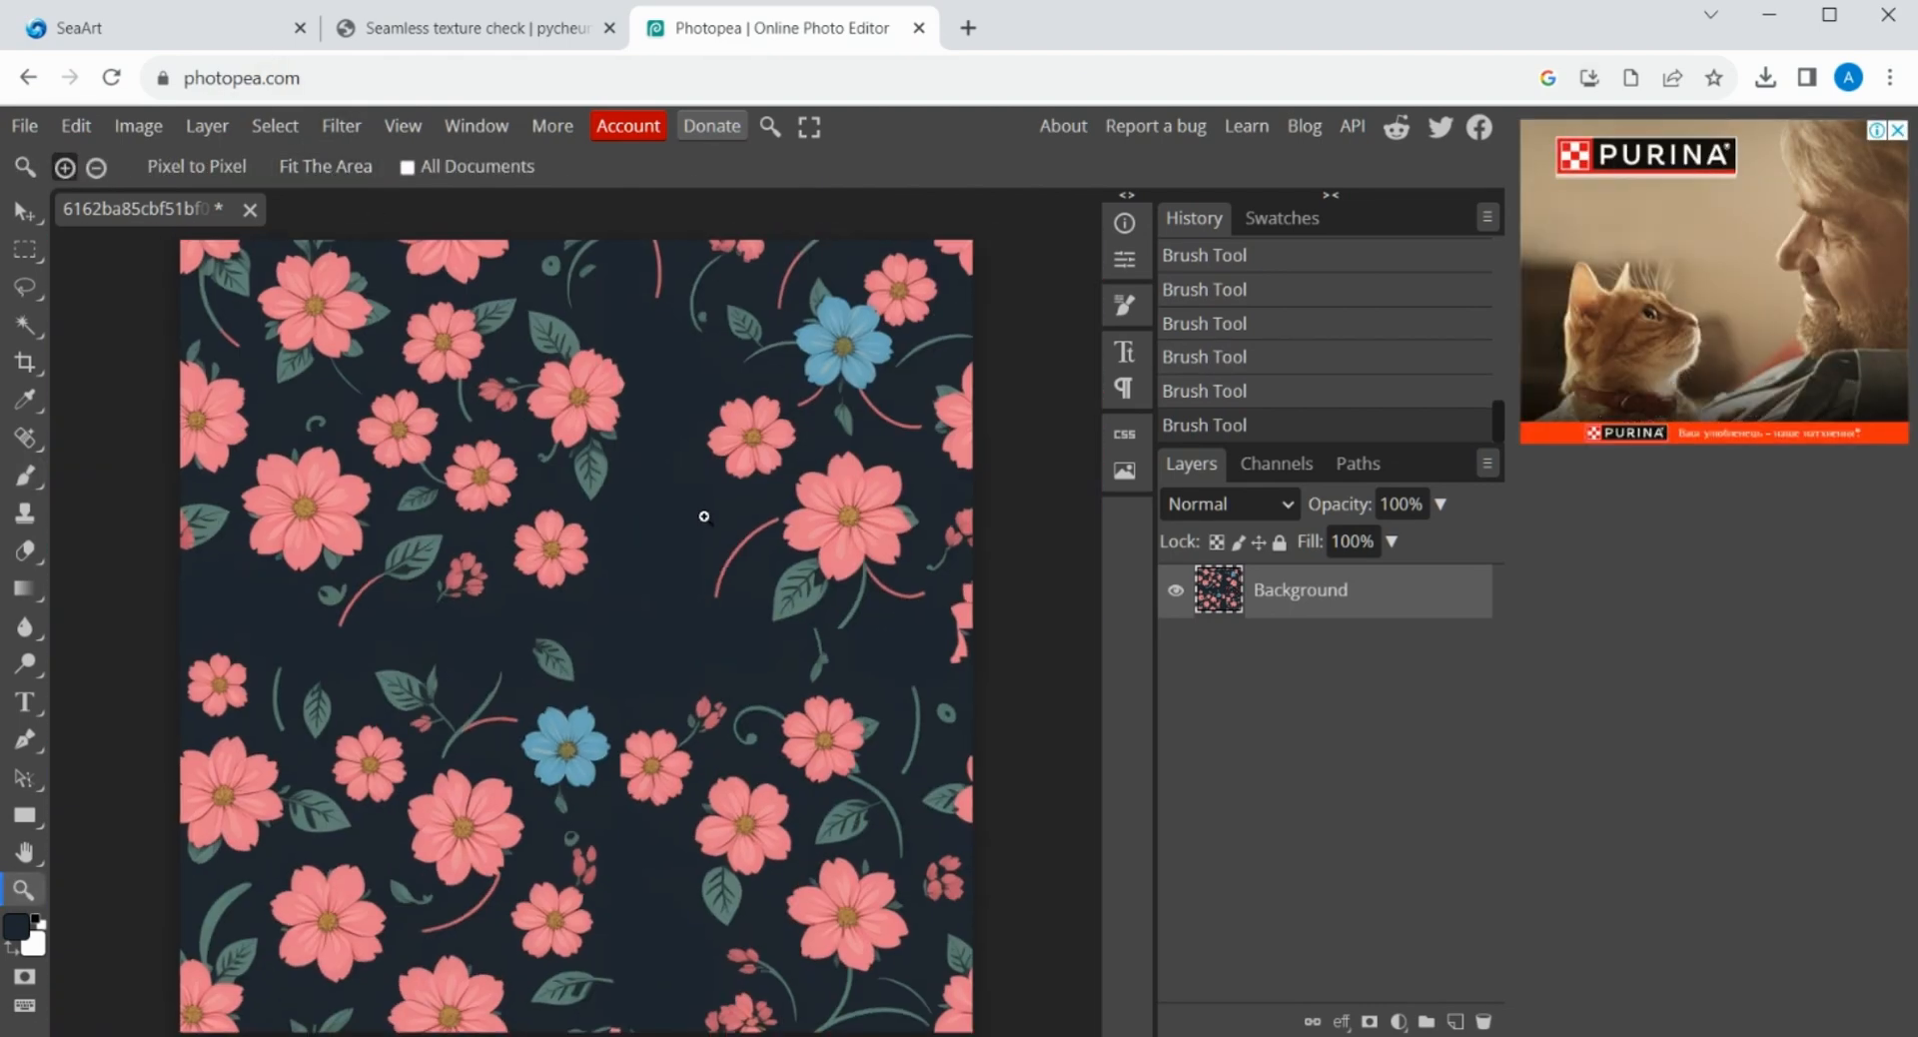
left_click(341, 126)
mouse_move(372, 732)
left_click(619, 857)
left_click_drag(1017, 386, 1061, 388)
mouse_move(1029, 458)
left_mouse_down()
mouse_move(999, 470)
mouse_move(1013, 485)
left_mouse_up()
left_click(1261, 346)
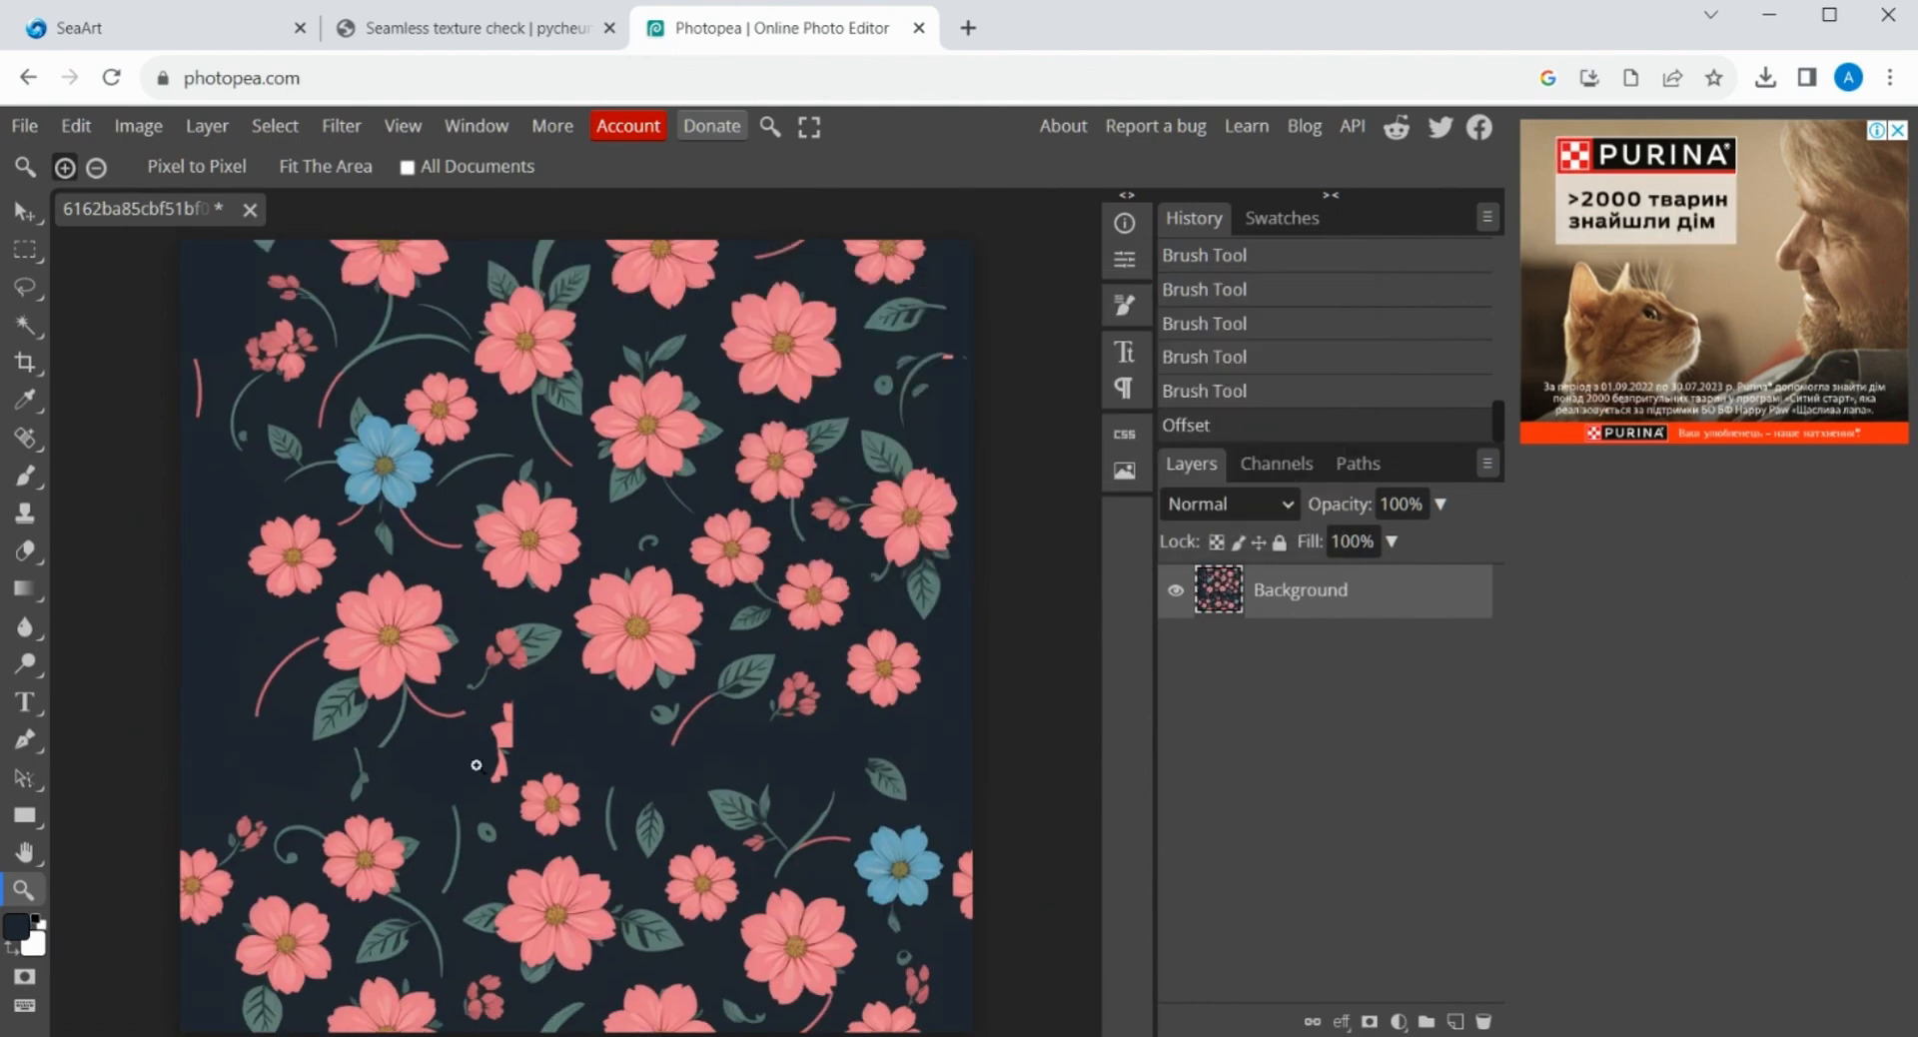
Step: Paint out the leftover pink flower fragment near the pattern's centre with the background colour
double_click(509, 749)
left_click(25, 476)
left_click_drag(474, 569, 440, 839)
scroll(627, 683, "up", 8)
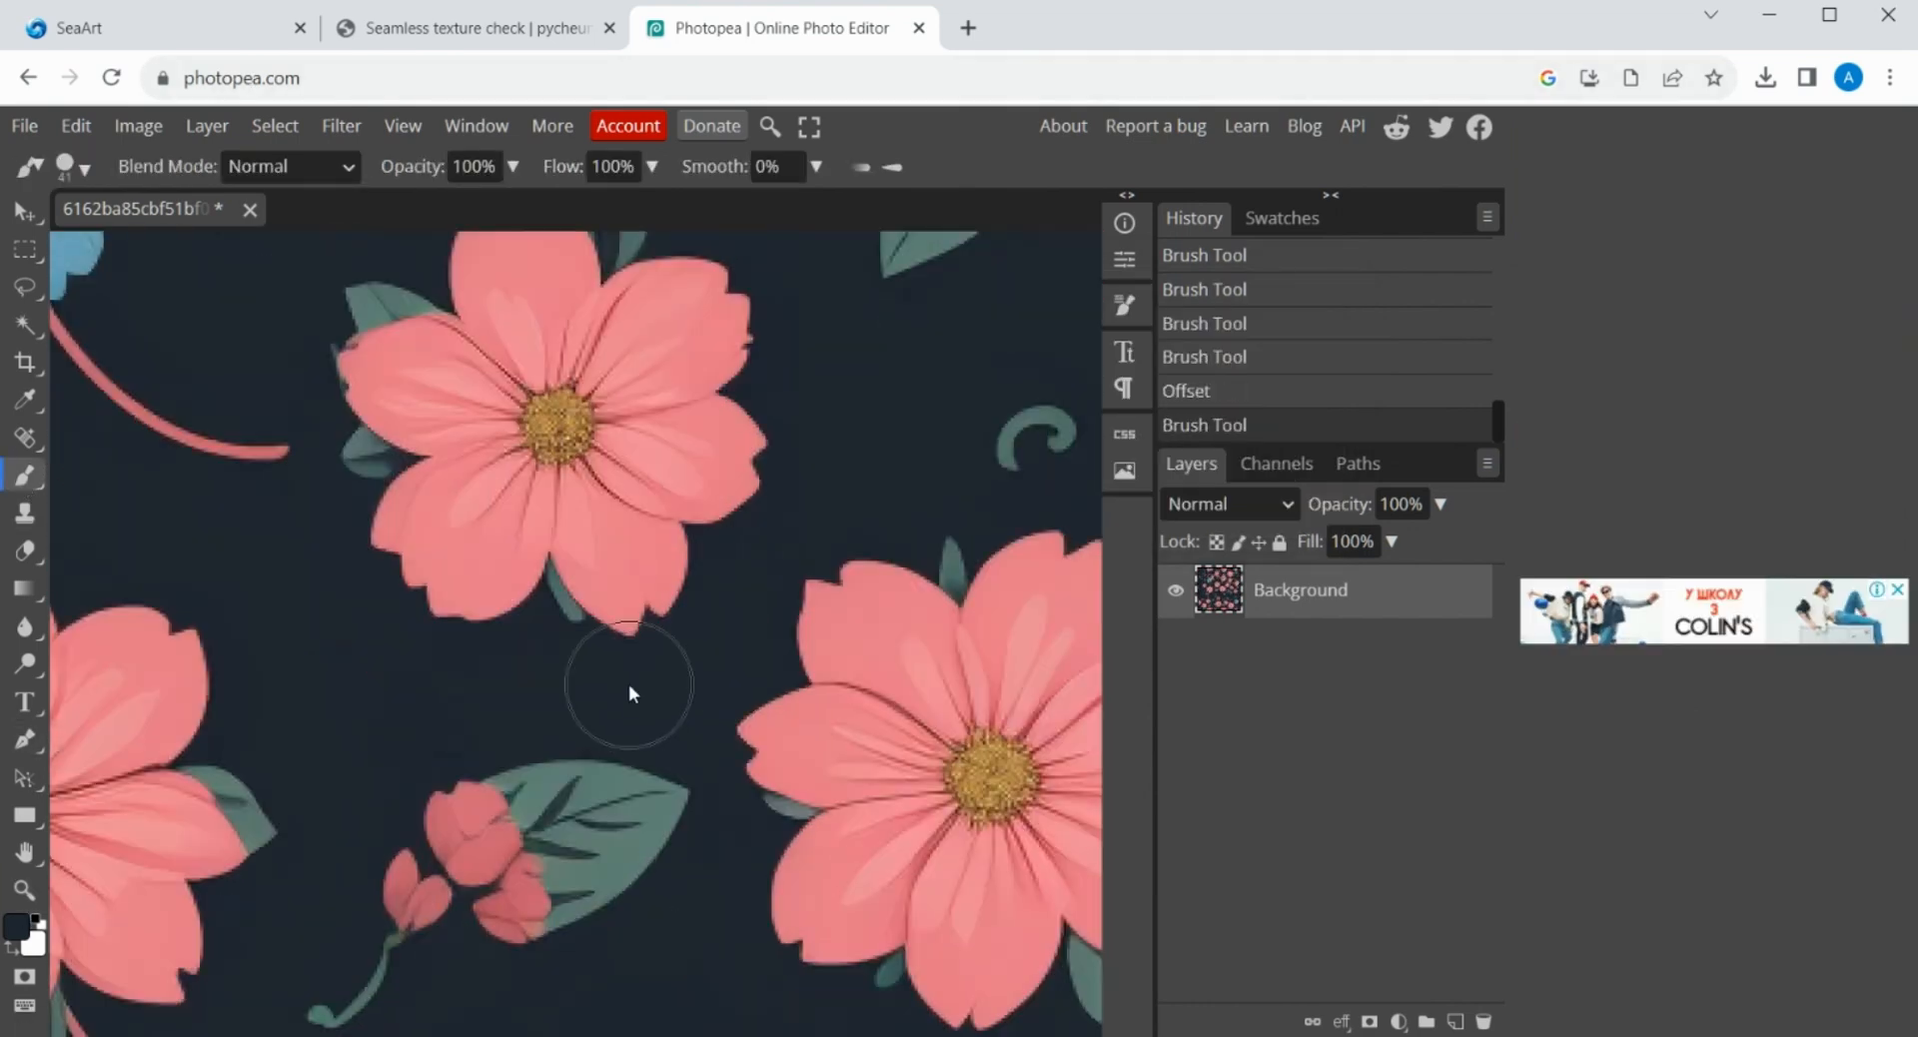
Step: Apply the Offset filter once more with Wrap Around so the cut stems near the pattern's left edge move inward
left_click(25, 890)
left_click(224, 165)
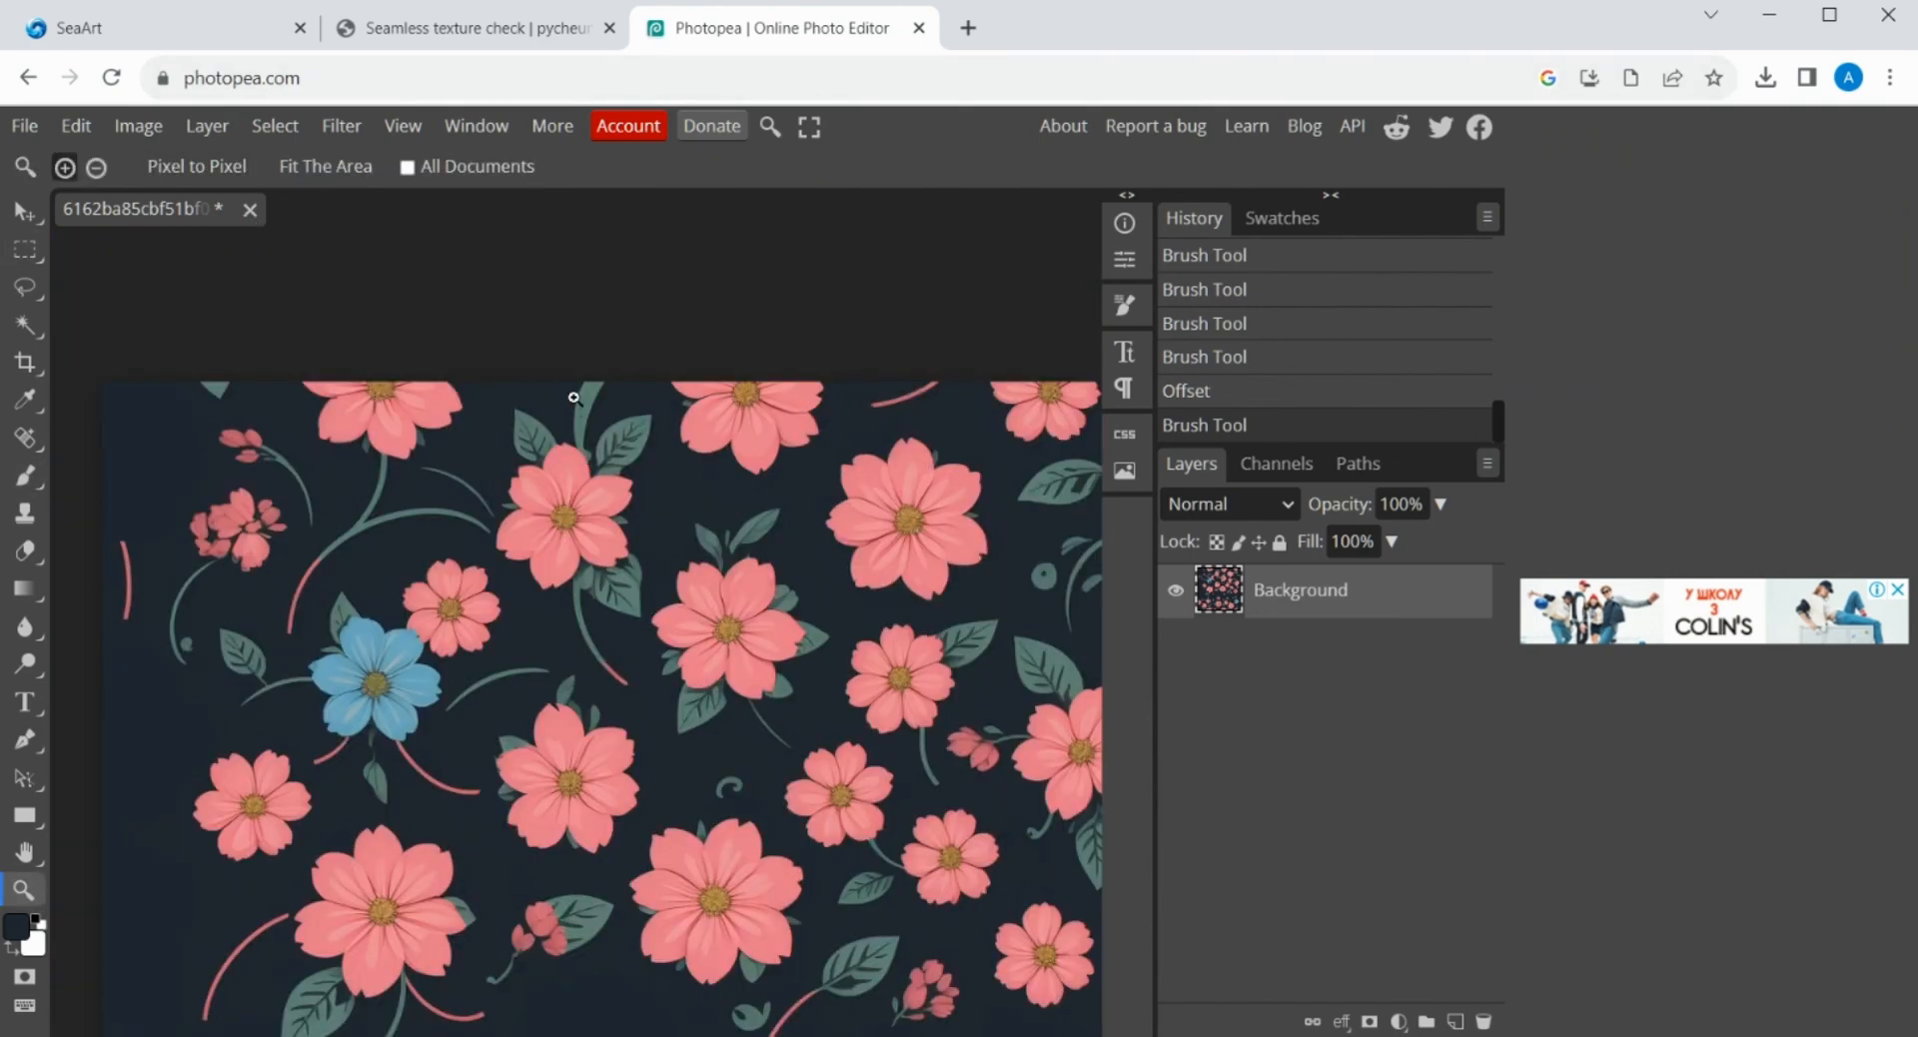
left_click(565, 491)
mouse_move(450, 738)
left_click(604, 898)
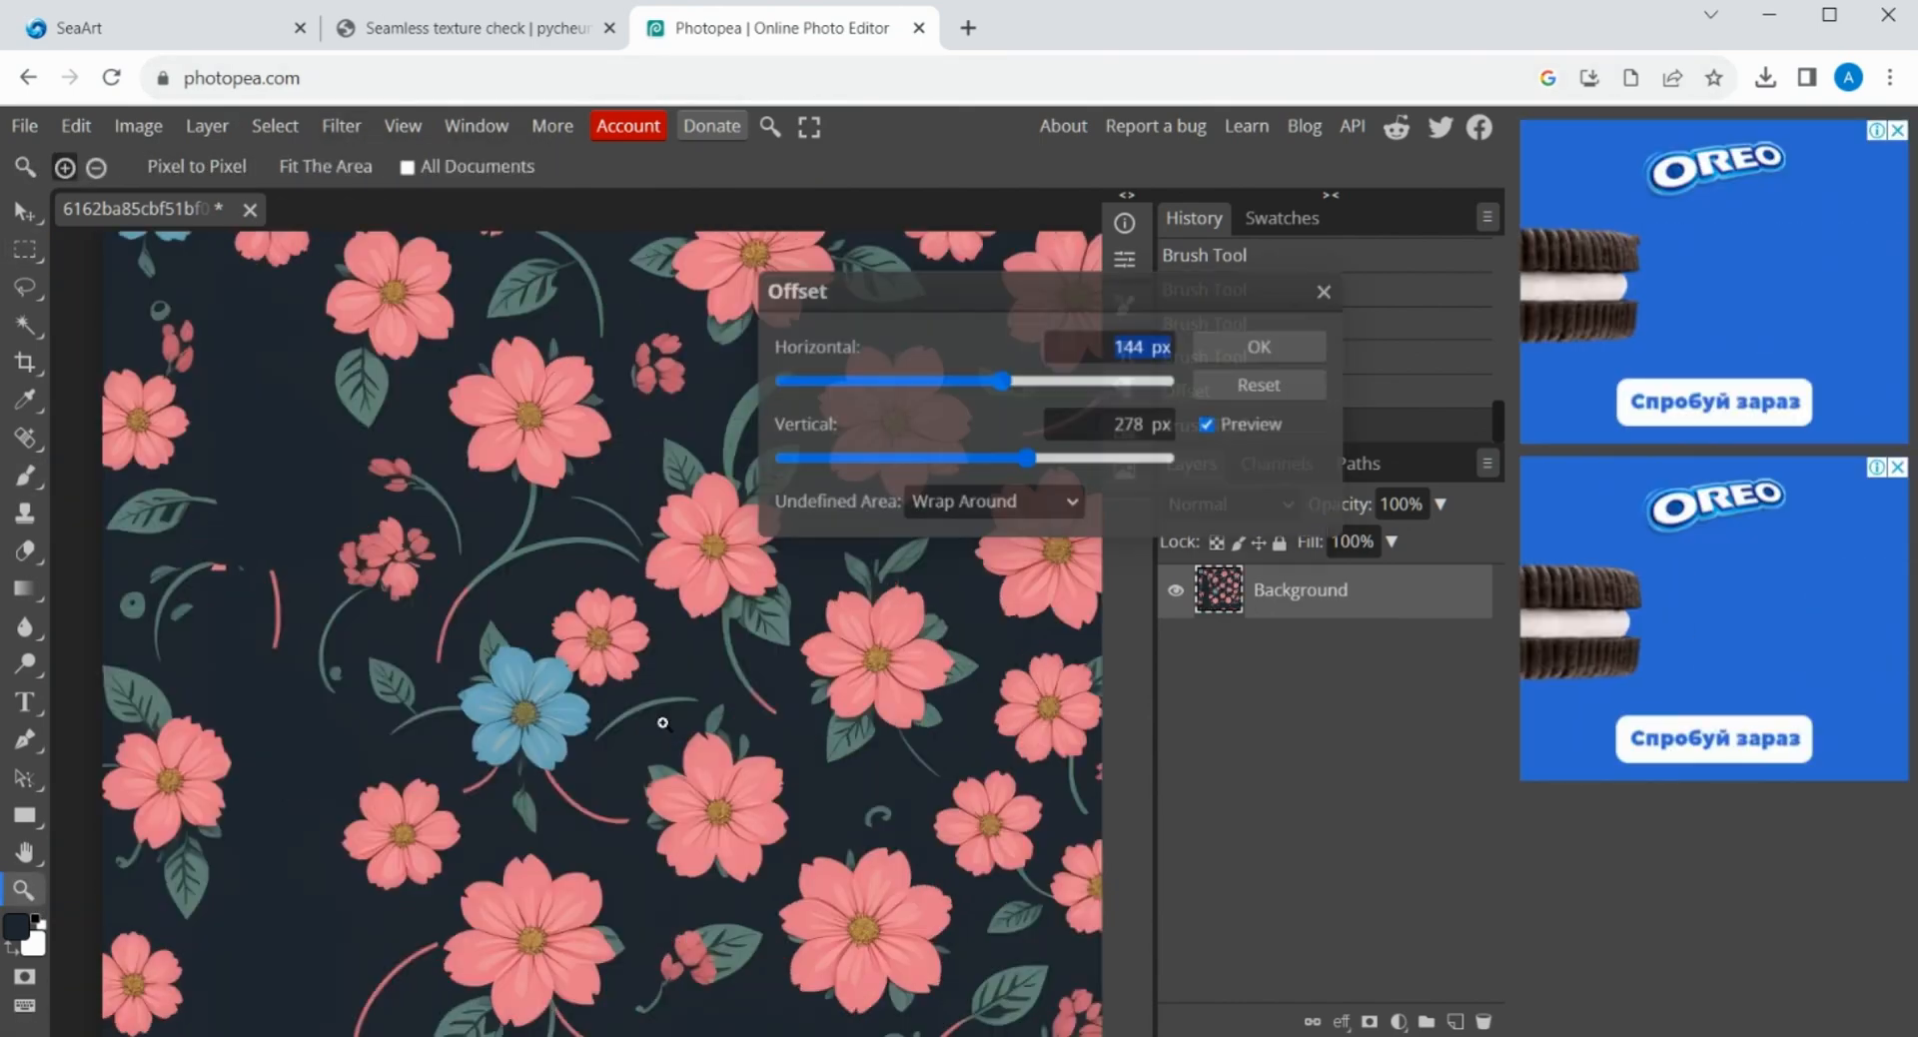
left_click_drag(1009, 380, 1066, 375)
mouse_move(1026, 458)
left_mouse_down()
mouse_move(959, 458)
mouse_move(1012, 470)
left_mouse_up()
left_click(1261, 345)
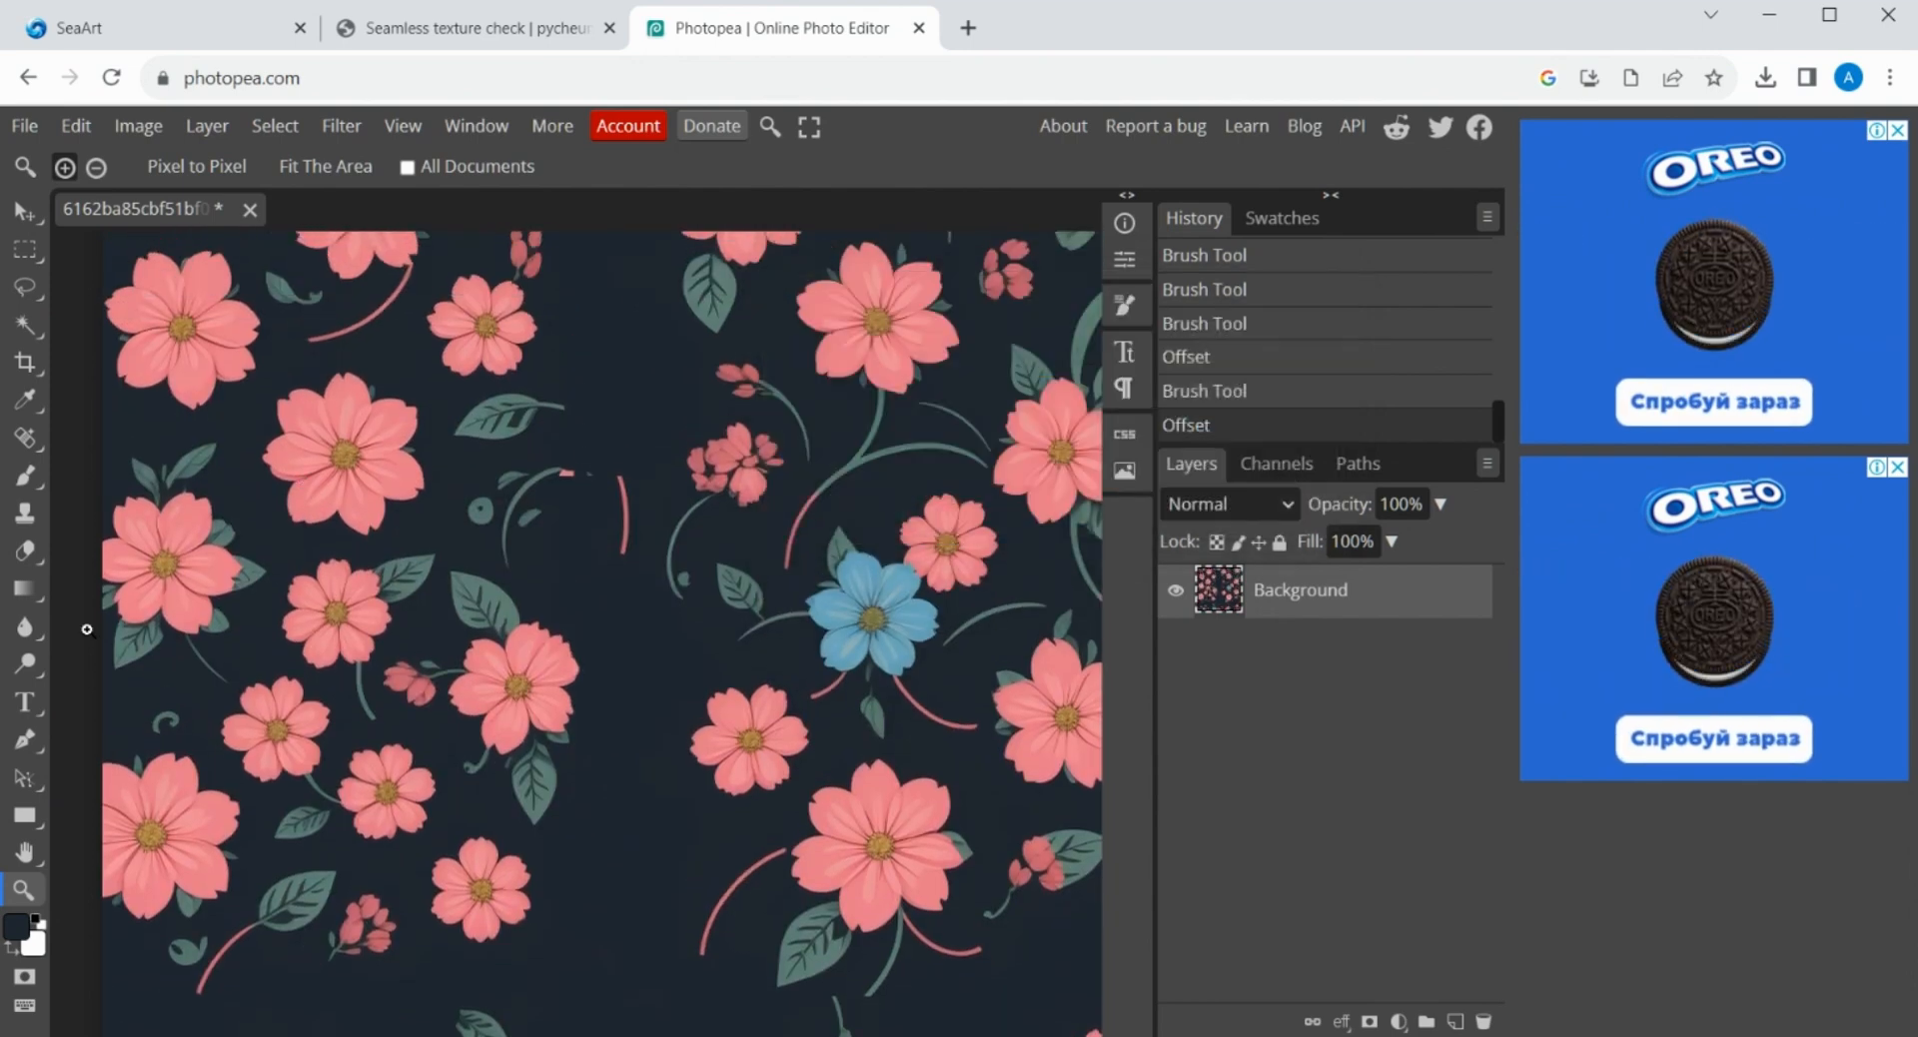
Step: Paint out the short pink fragment and the stray pink stem beside the small leaf curls
left_click(25, 477)
left_click_drag(593, 458, 569, 464)
left_click_drag(624, 471, 626, 547)
scroll(610, 482, "down", 3)
scroll(609, 483, "up", 3)
Step: Outline one large pink flower with the Magnetic Lasso and copy it to a new layer with Layer Via Copy
left_click(25, 891)
left_click(325, 167)
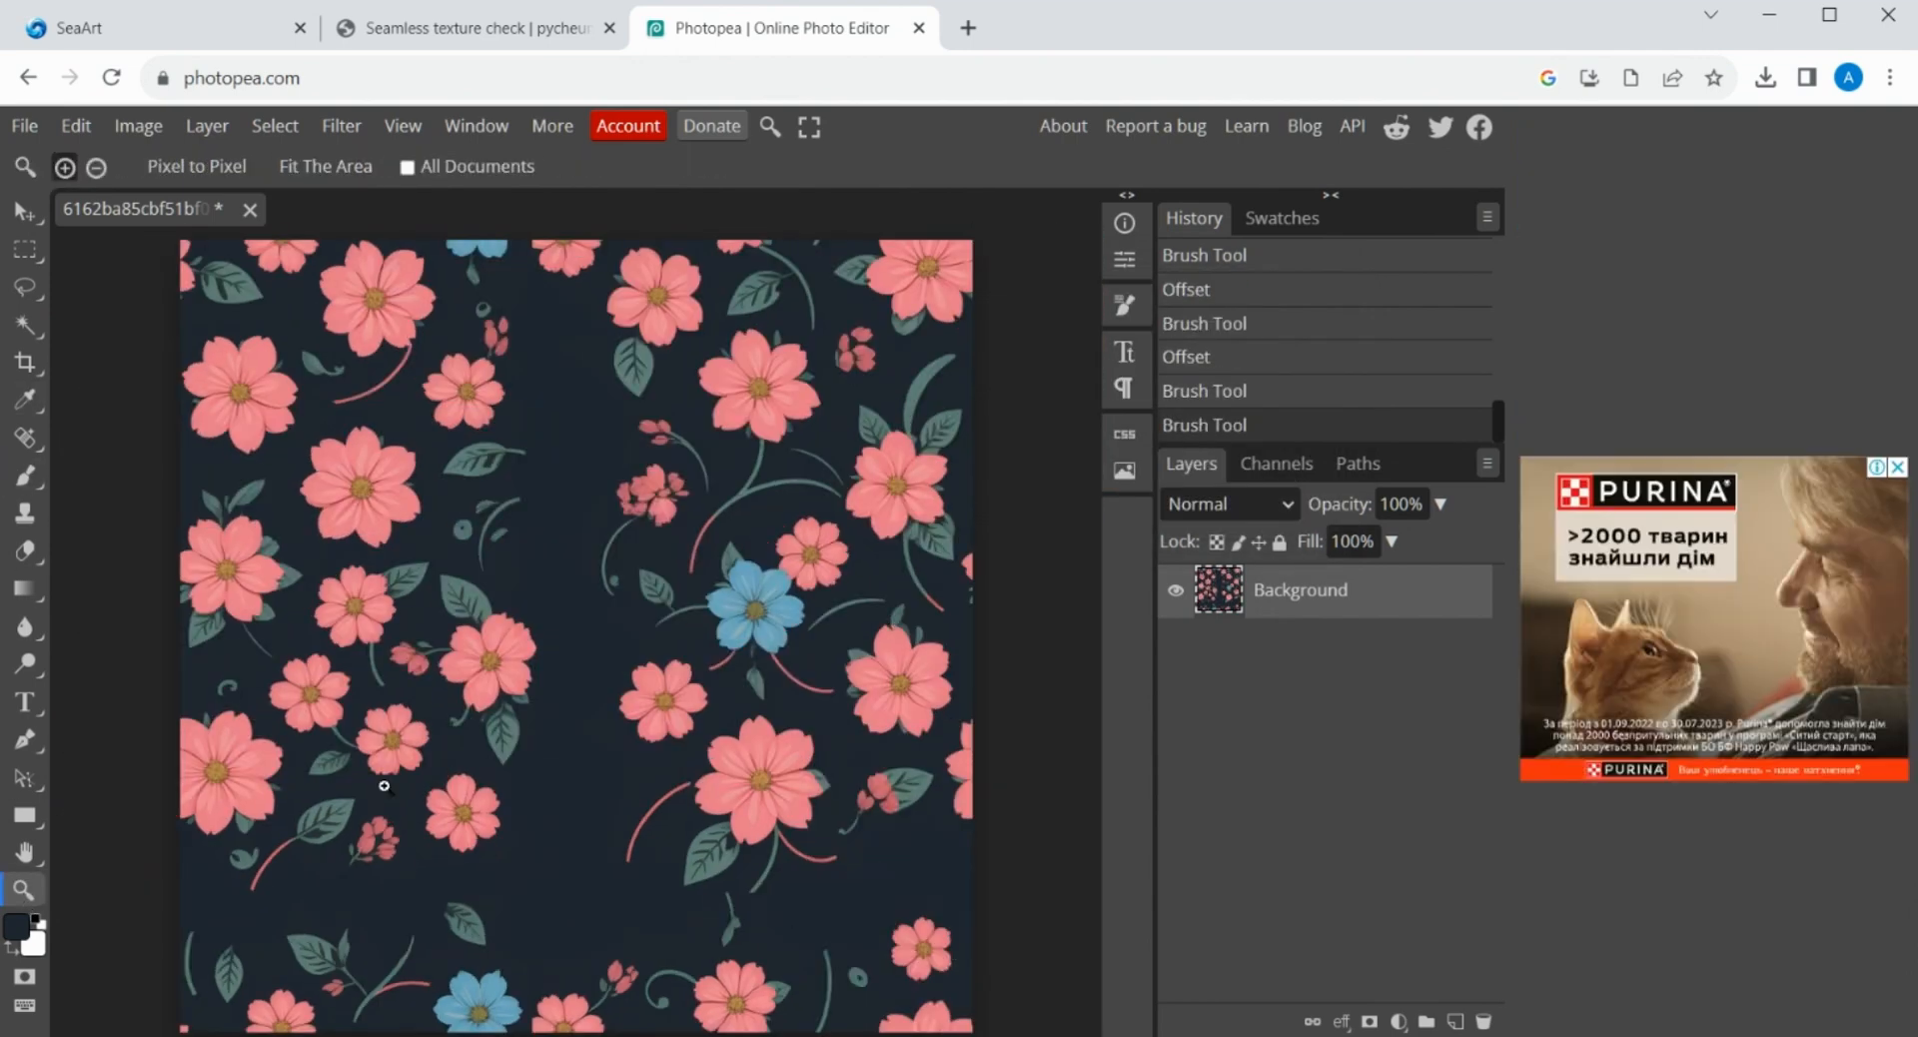
left_click(897, 641)
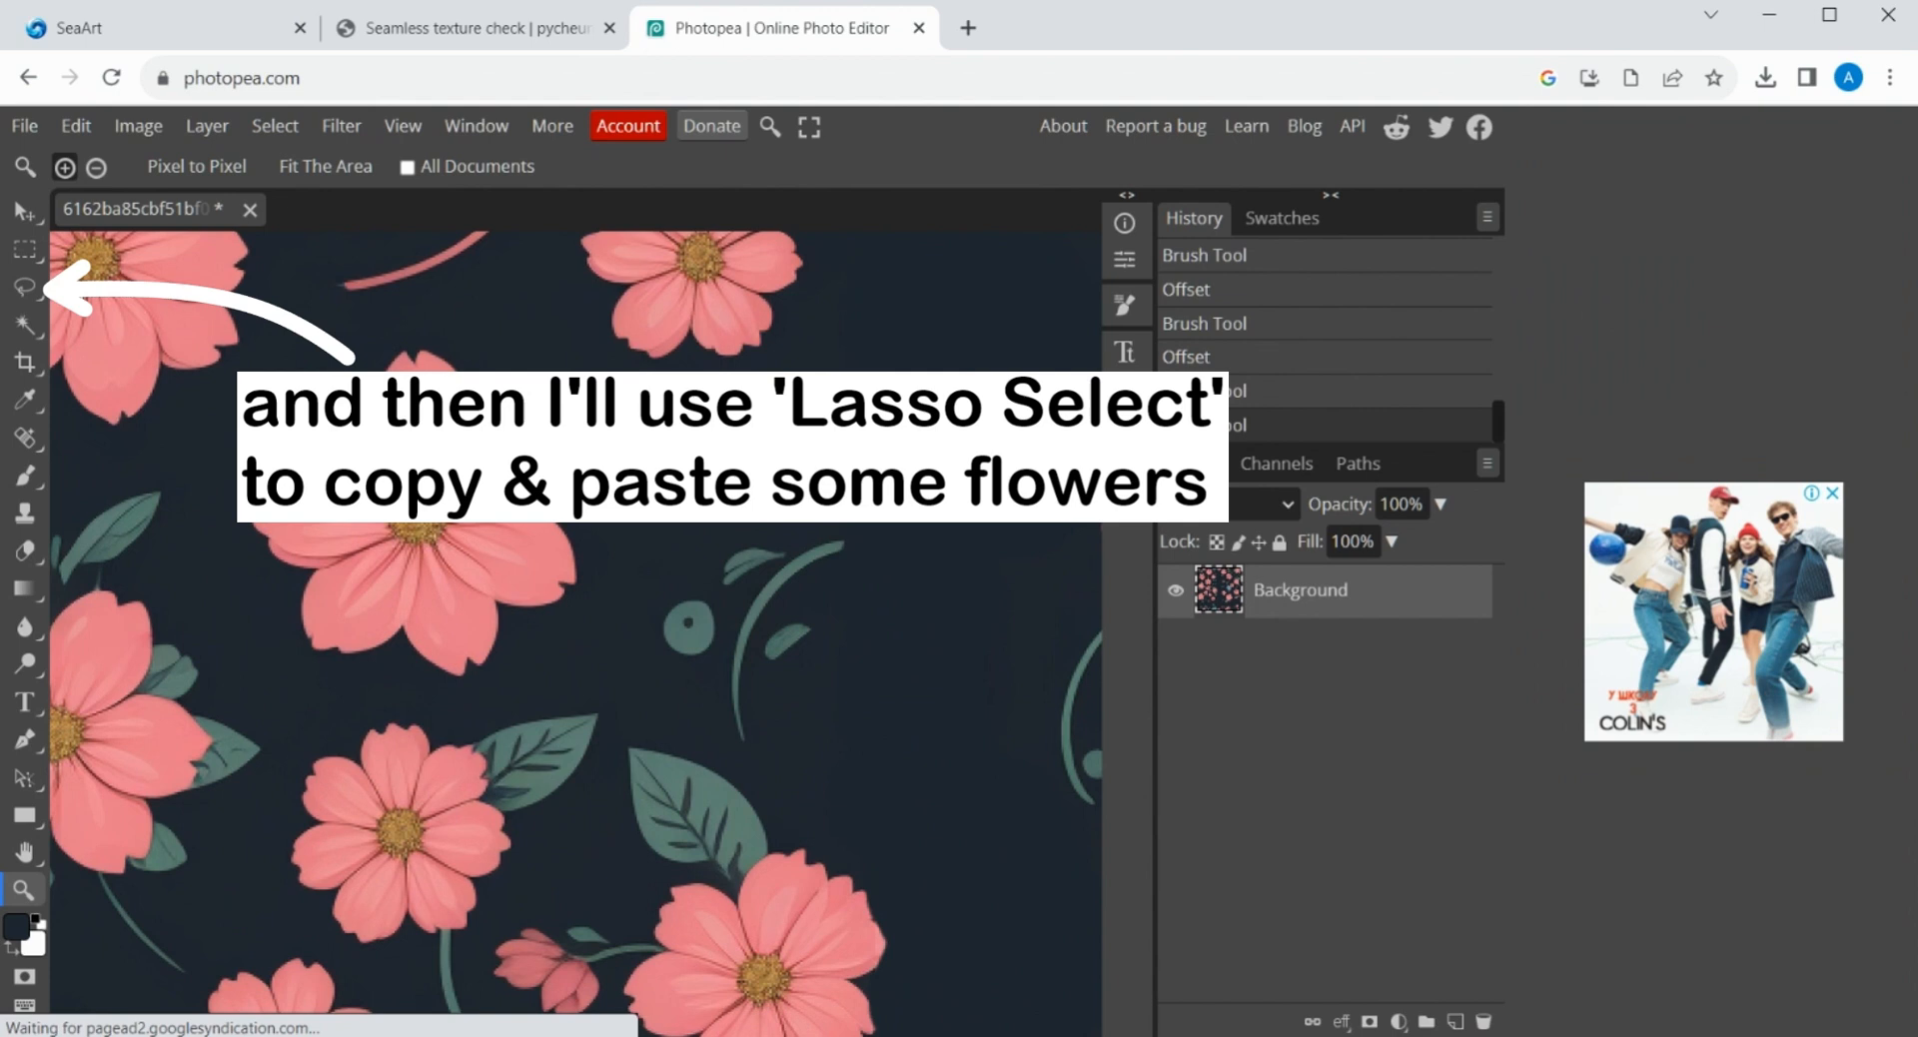
left_click(25, 289)
left_click(131, 368)
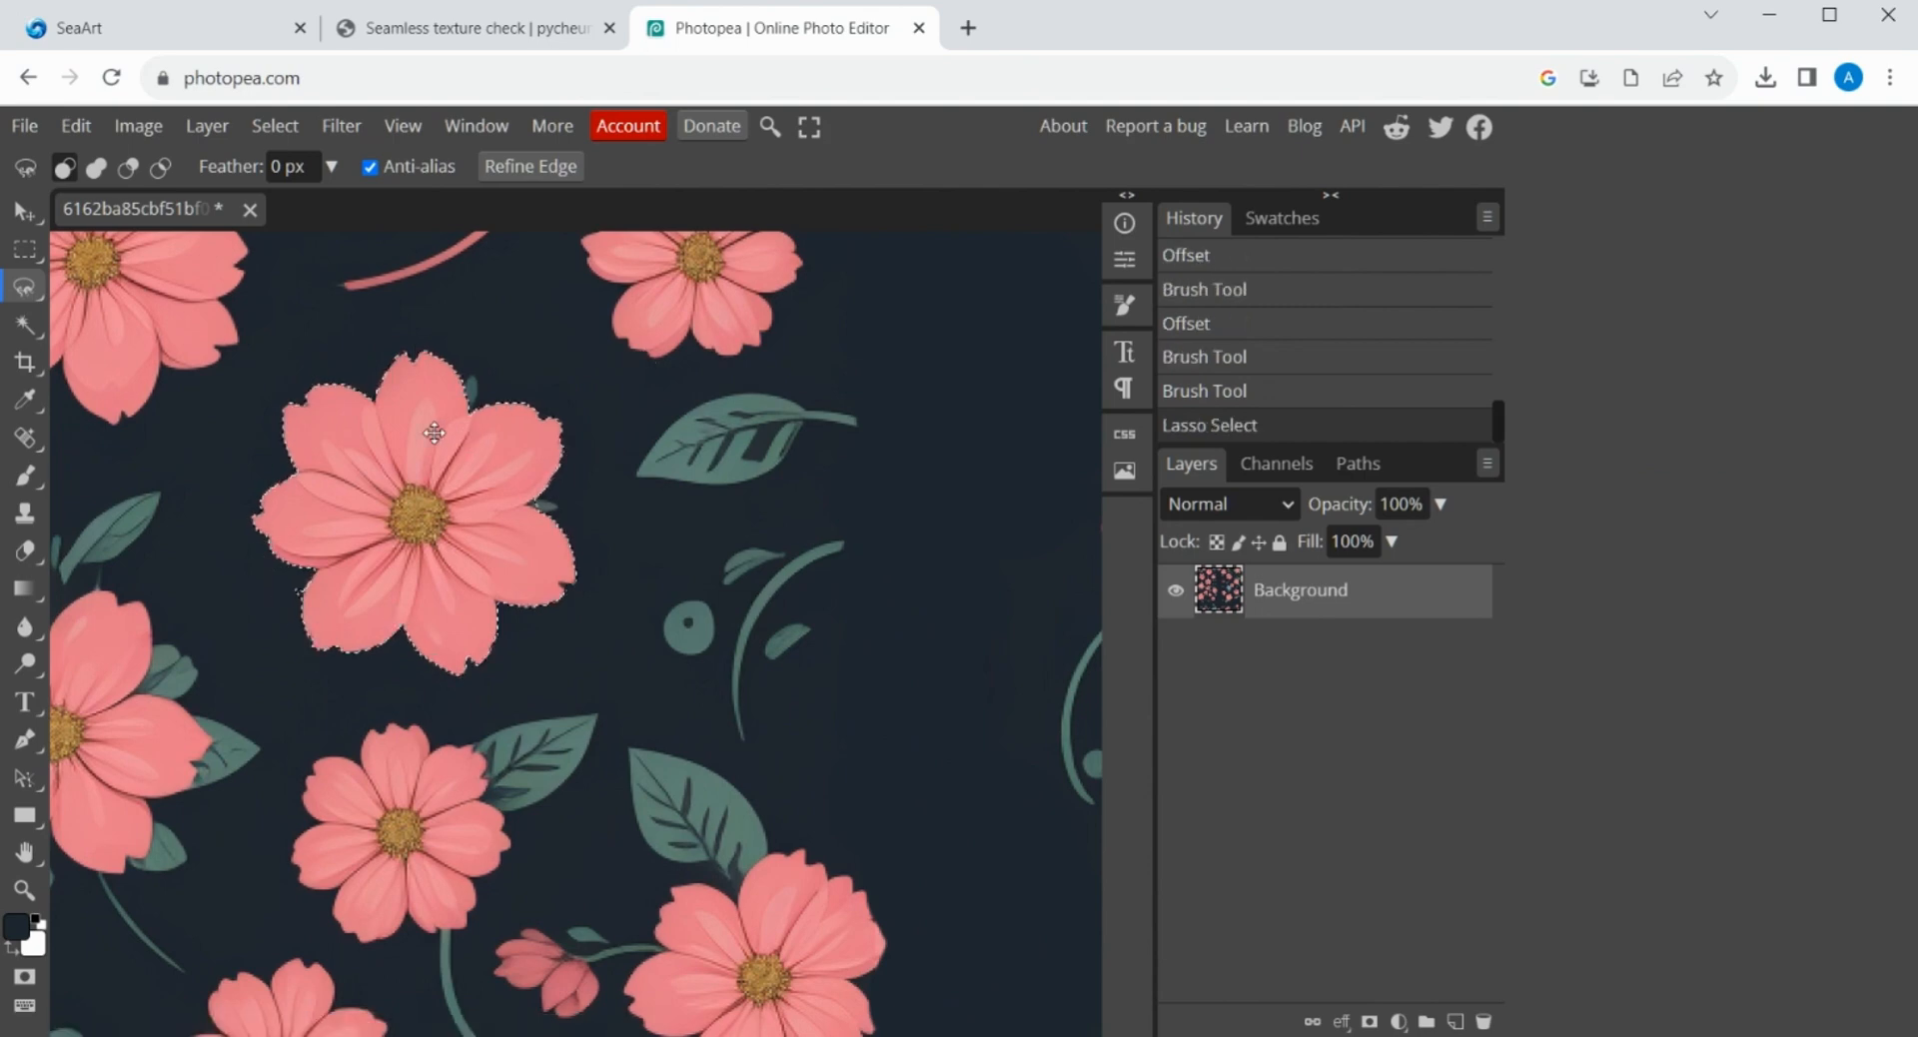
right_click(413, 487)
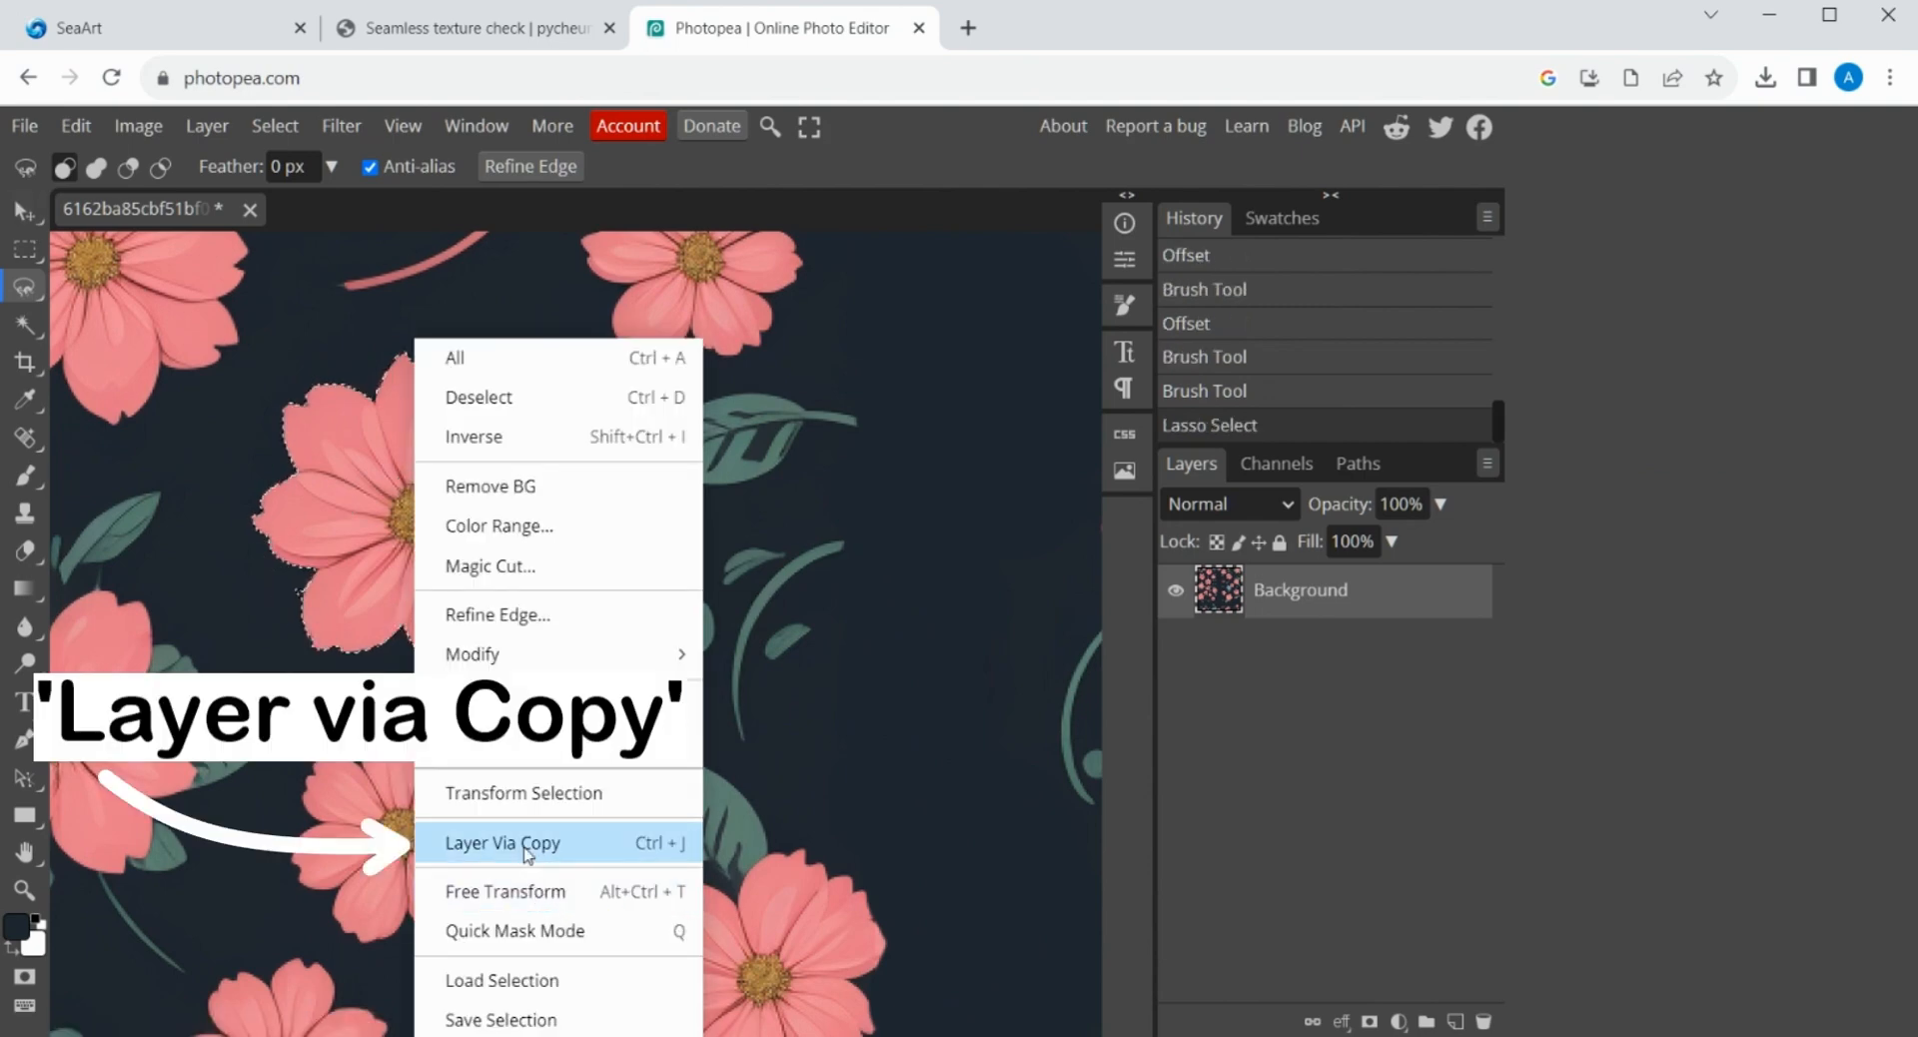
left_click(527, 847)
Step: Move the copied large flower into the empty area at the lower centre of the pattern
left_click(32, 215)
left_click(25, 889)
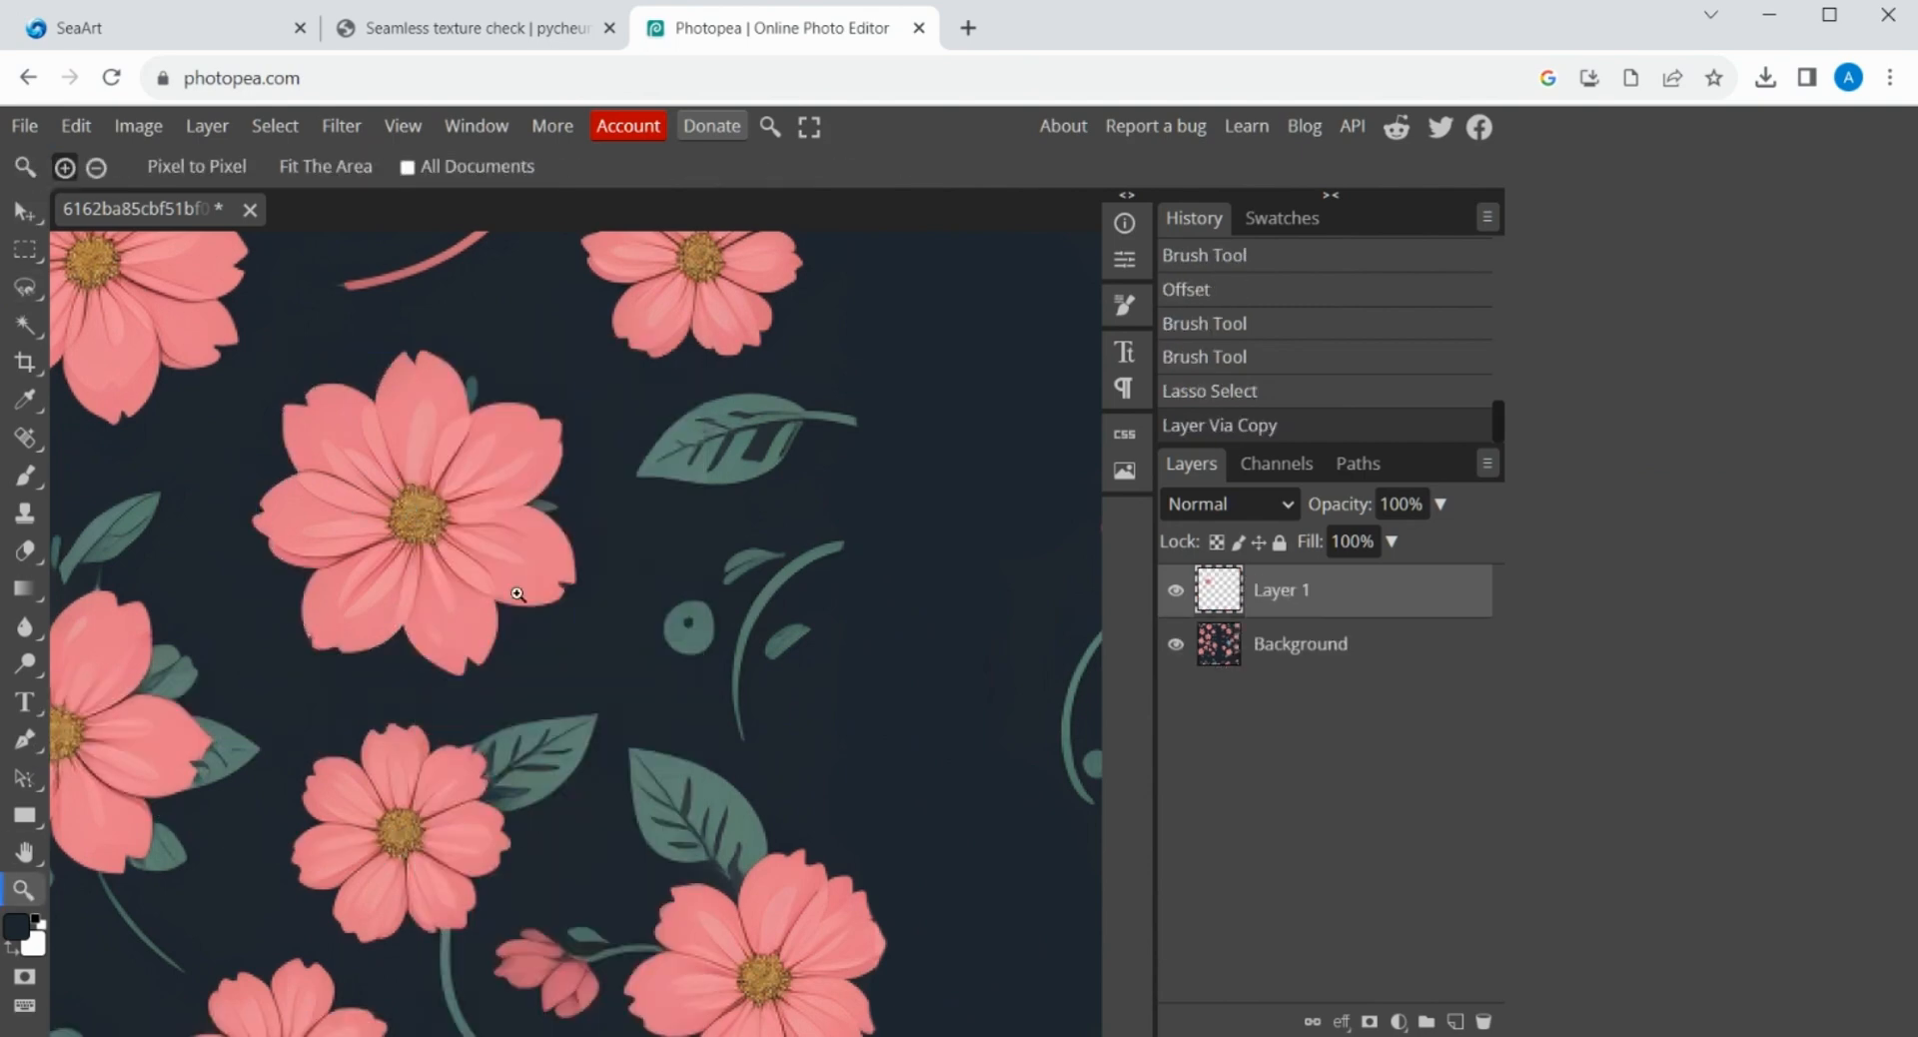
left_click(326, 167)
left_click(25, 212)
left_click_drag(381, 480, 624, 881)
Step: Lasso the pink flower with its leaf at the pattern's top, copy it to a new layer, and place it lower right rotated 44.8°
left_click(613, 615)
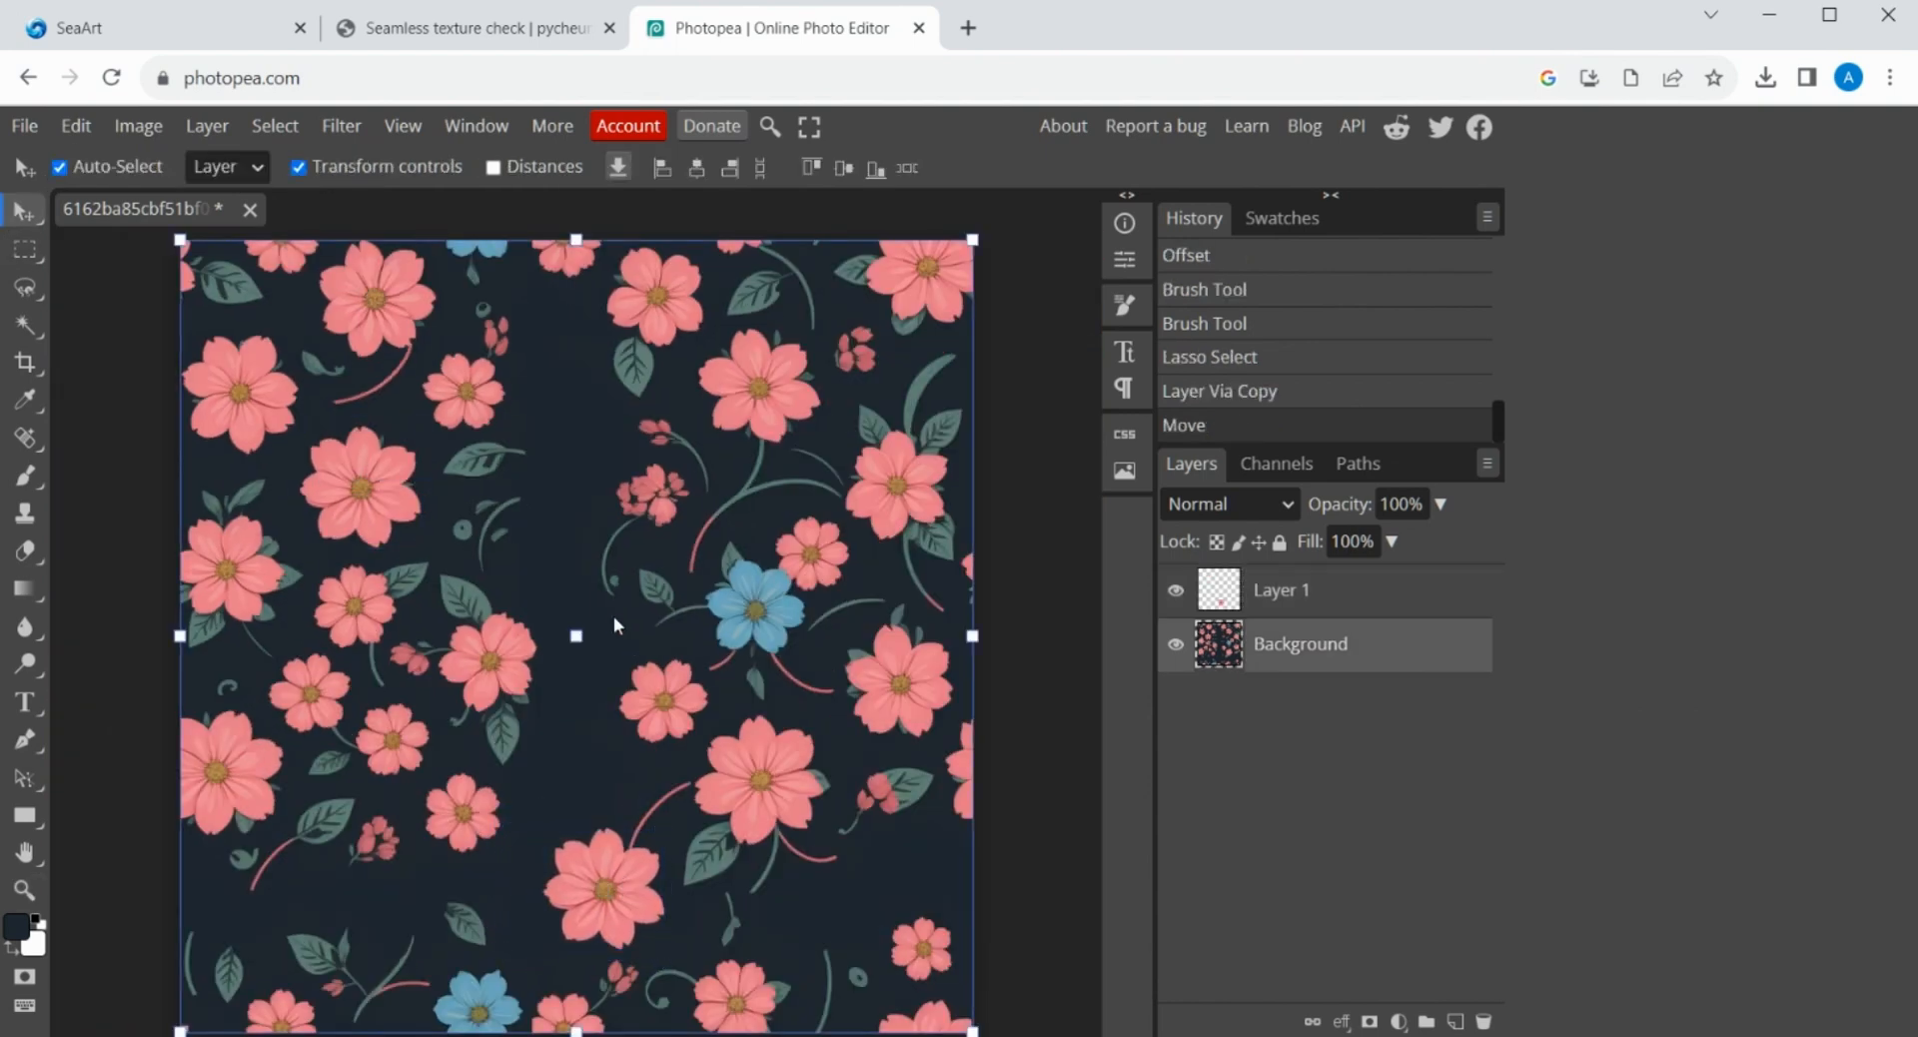
left_click(33, 292)
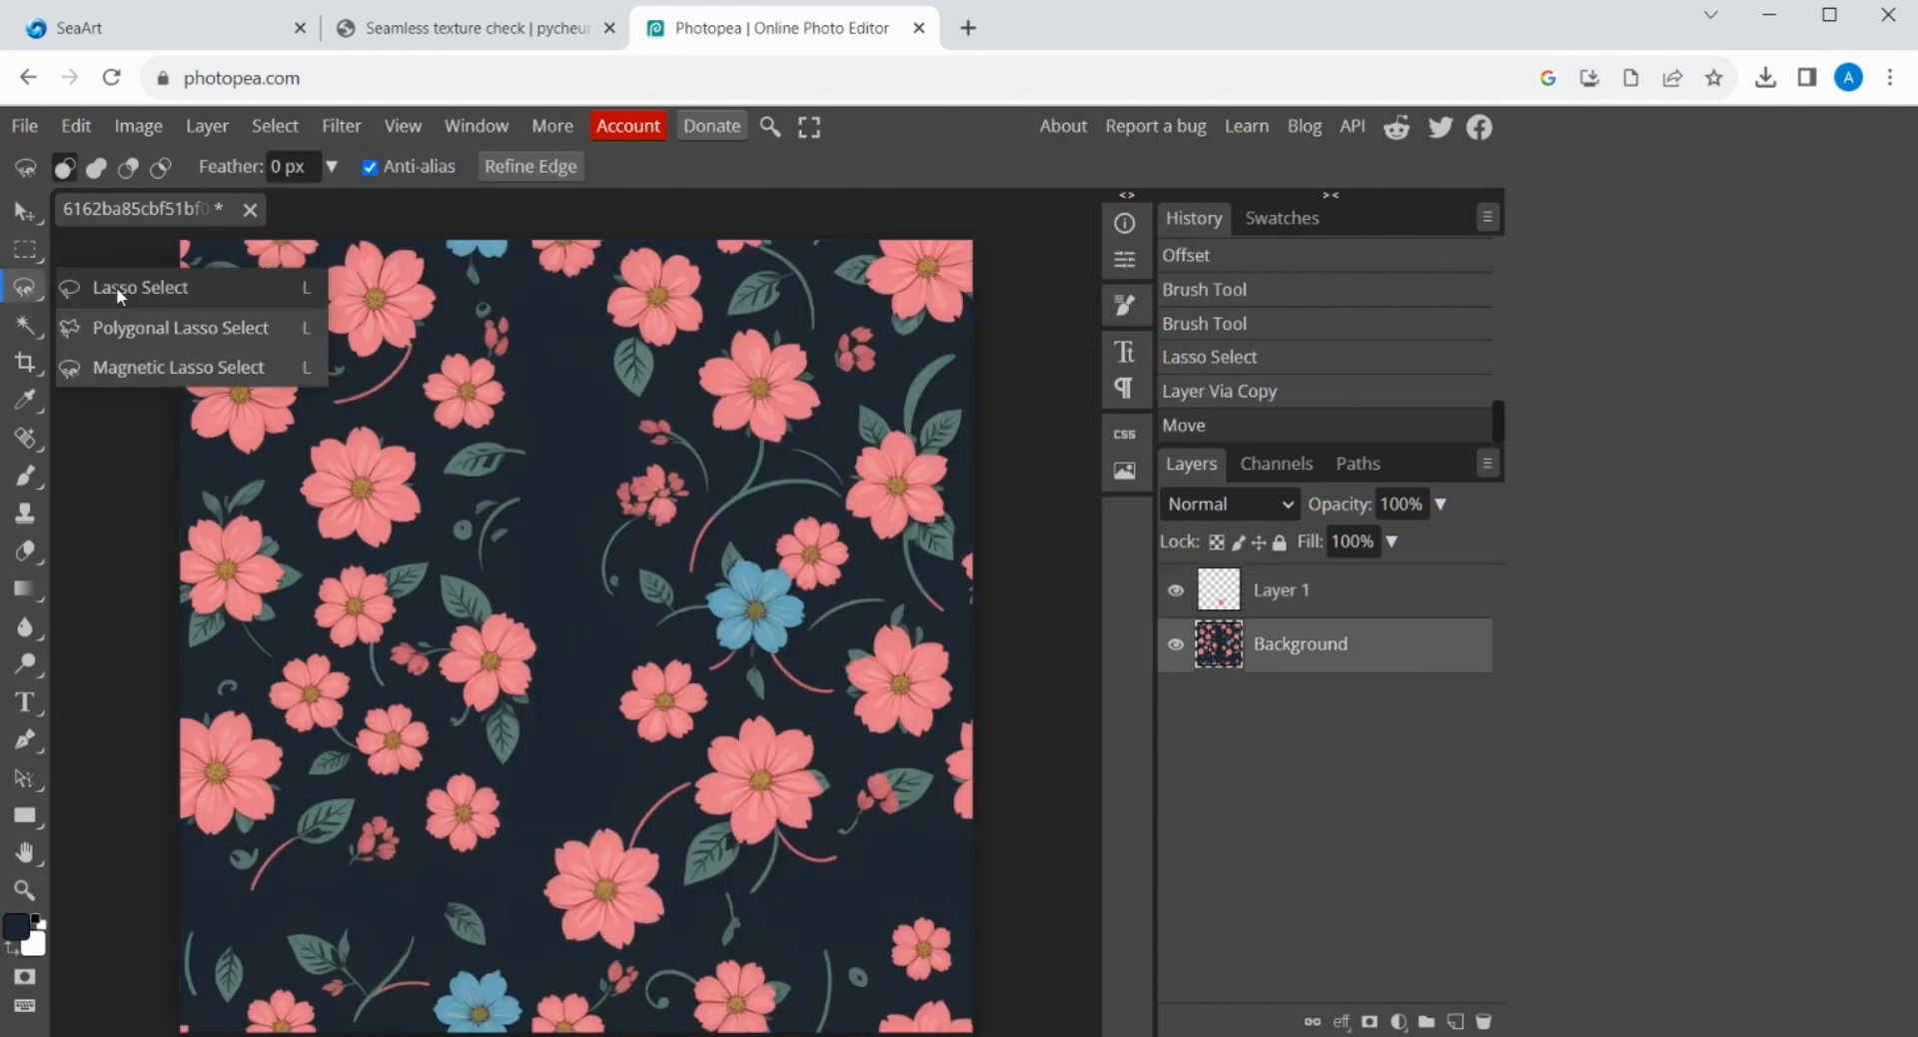
left_click(119, 289)
right_click(605, 403)
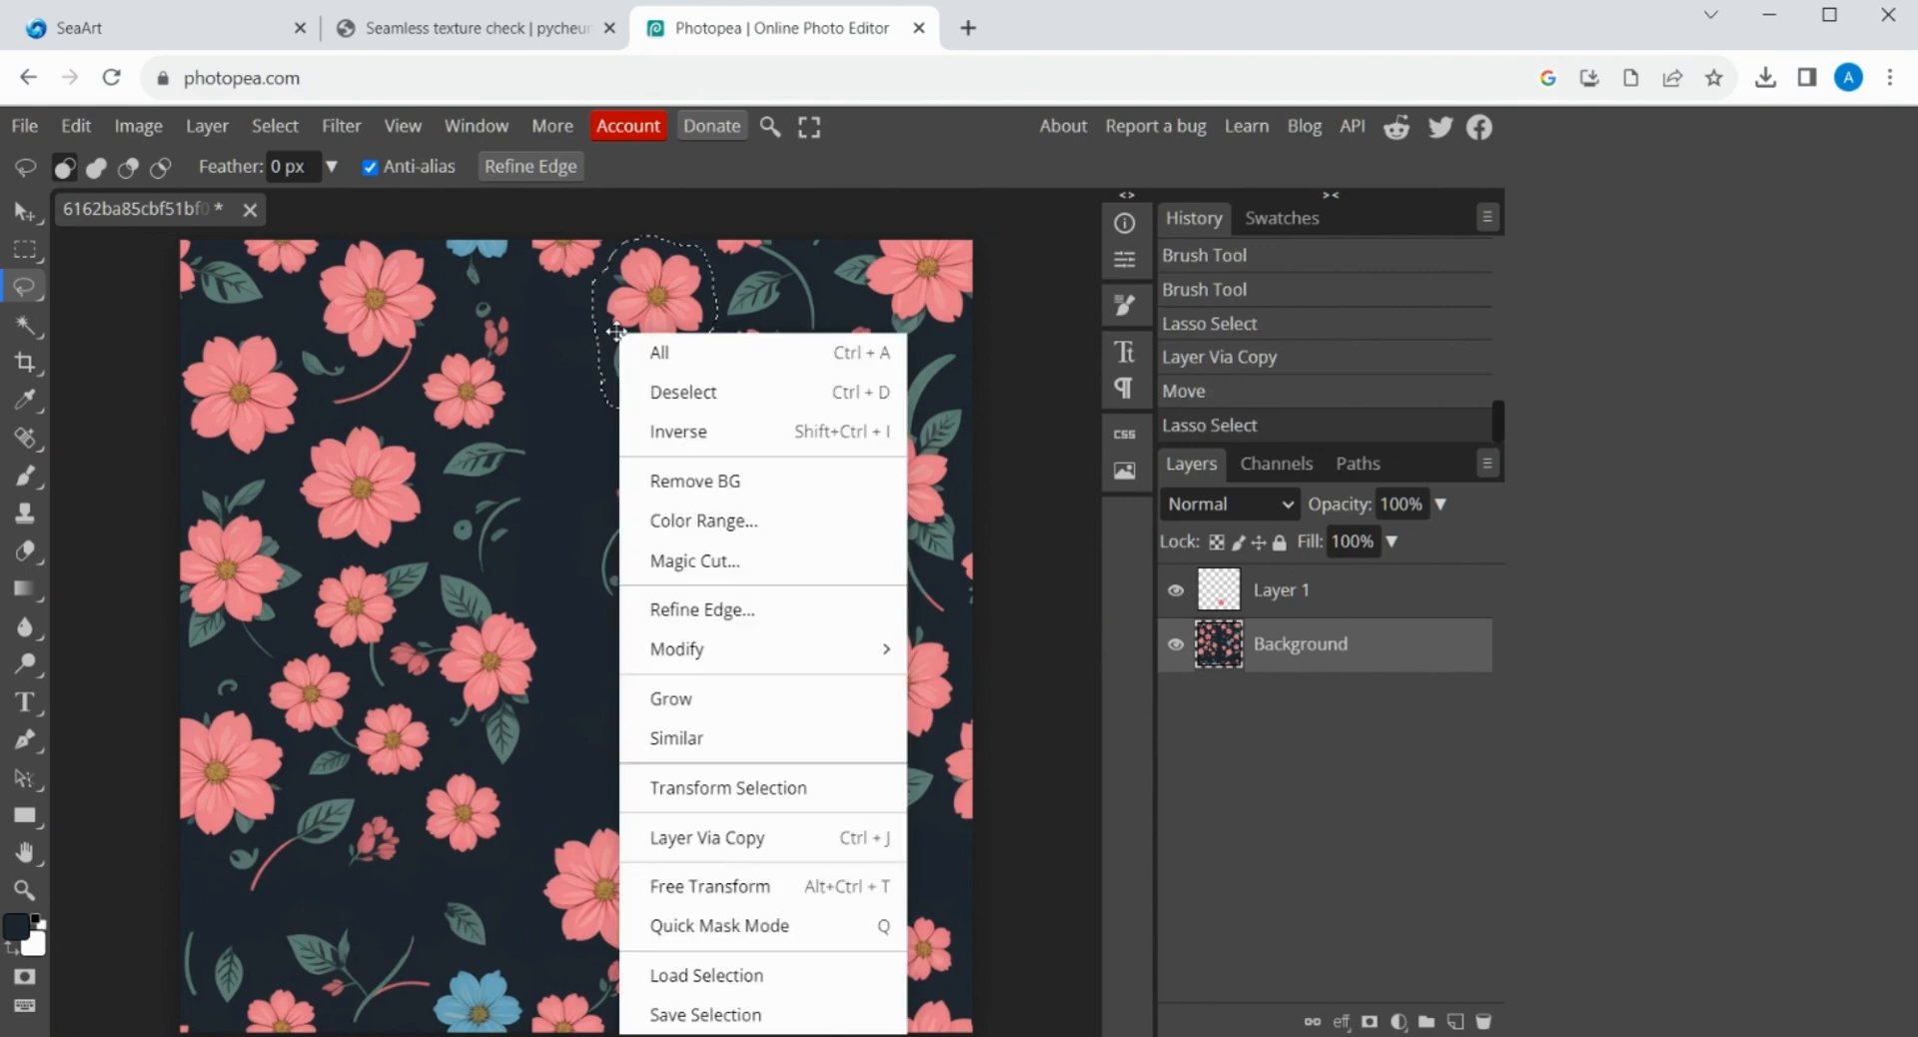
left_click(702, 841)
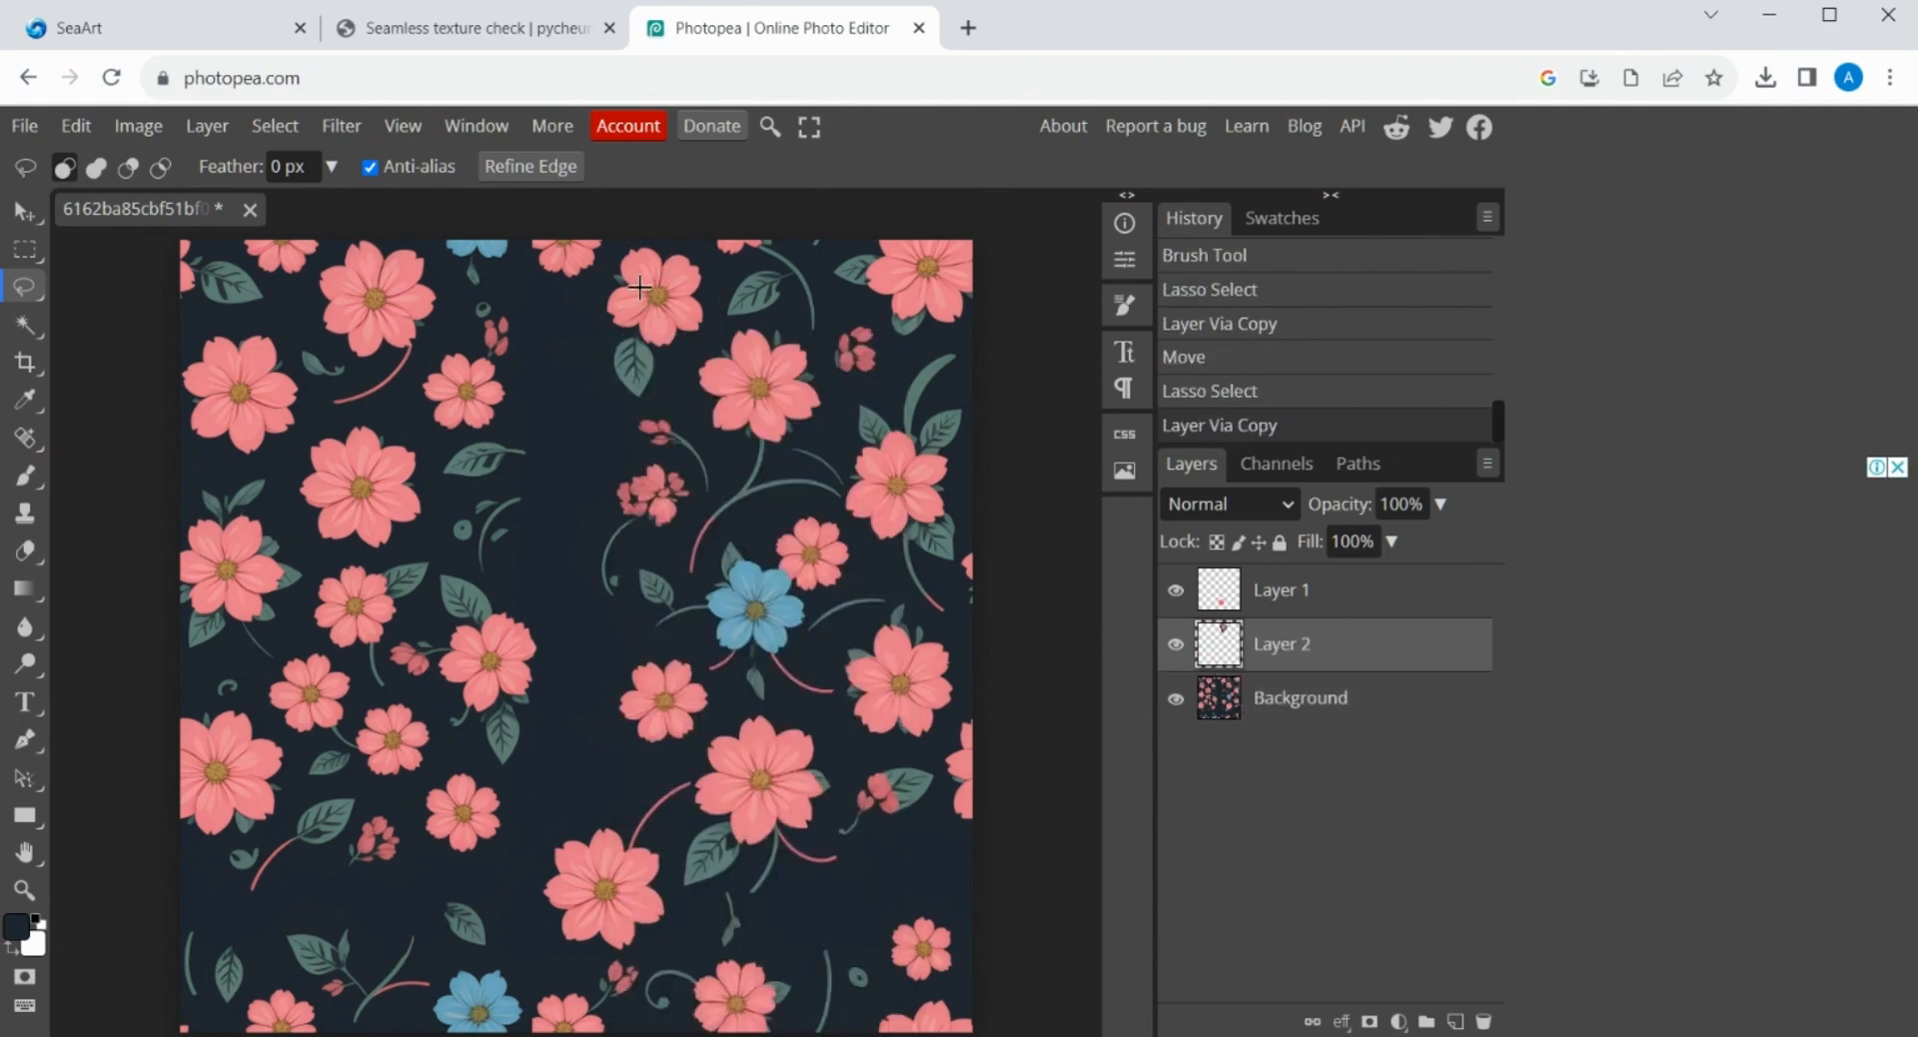
key("v")
left_click_drag(654, 308, 823, 894)
left_click_drag(898, 814, 943, 893)
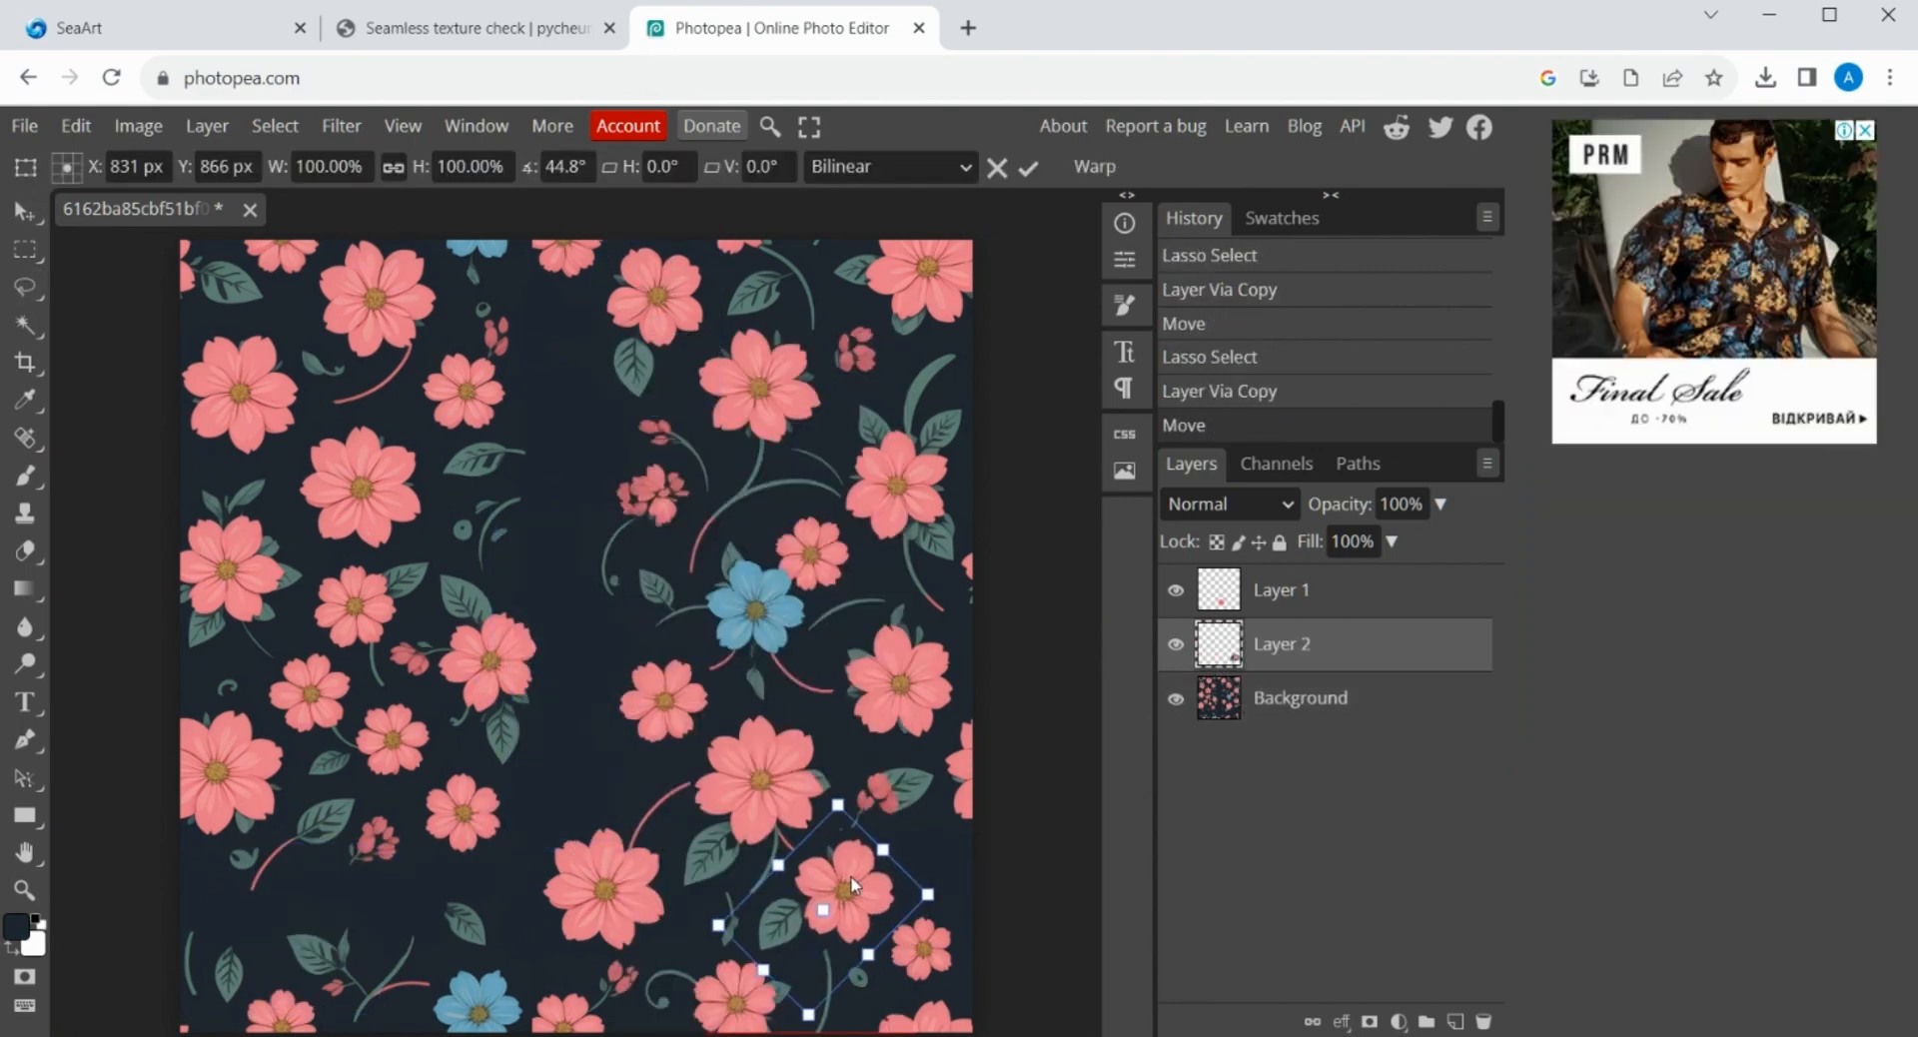
key("Return")
Step: Paint out the stray stem and leaf fragments around the placed flower and at the top edge of the background layer
left_click(762, 630)
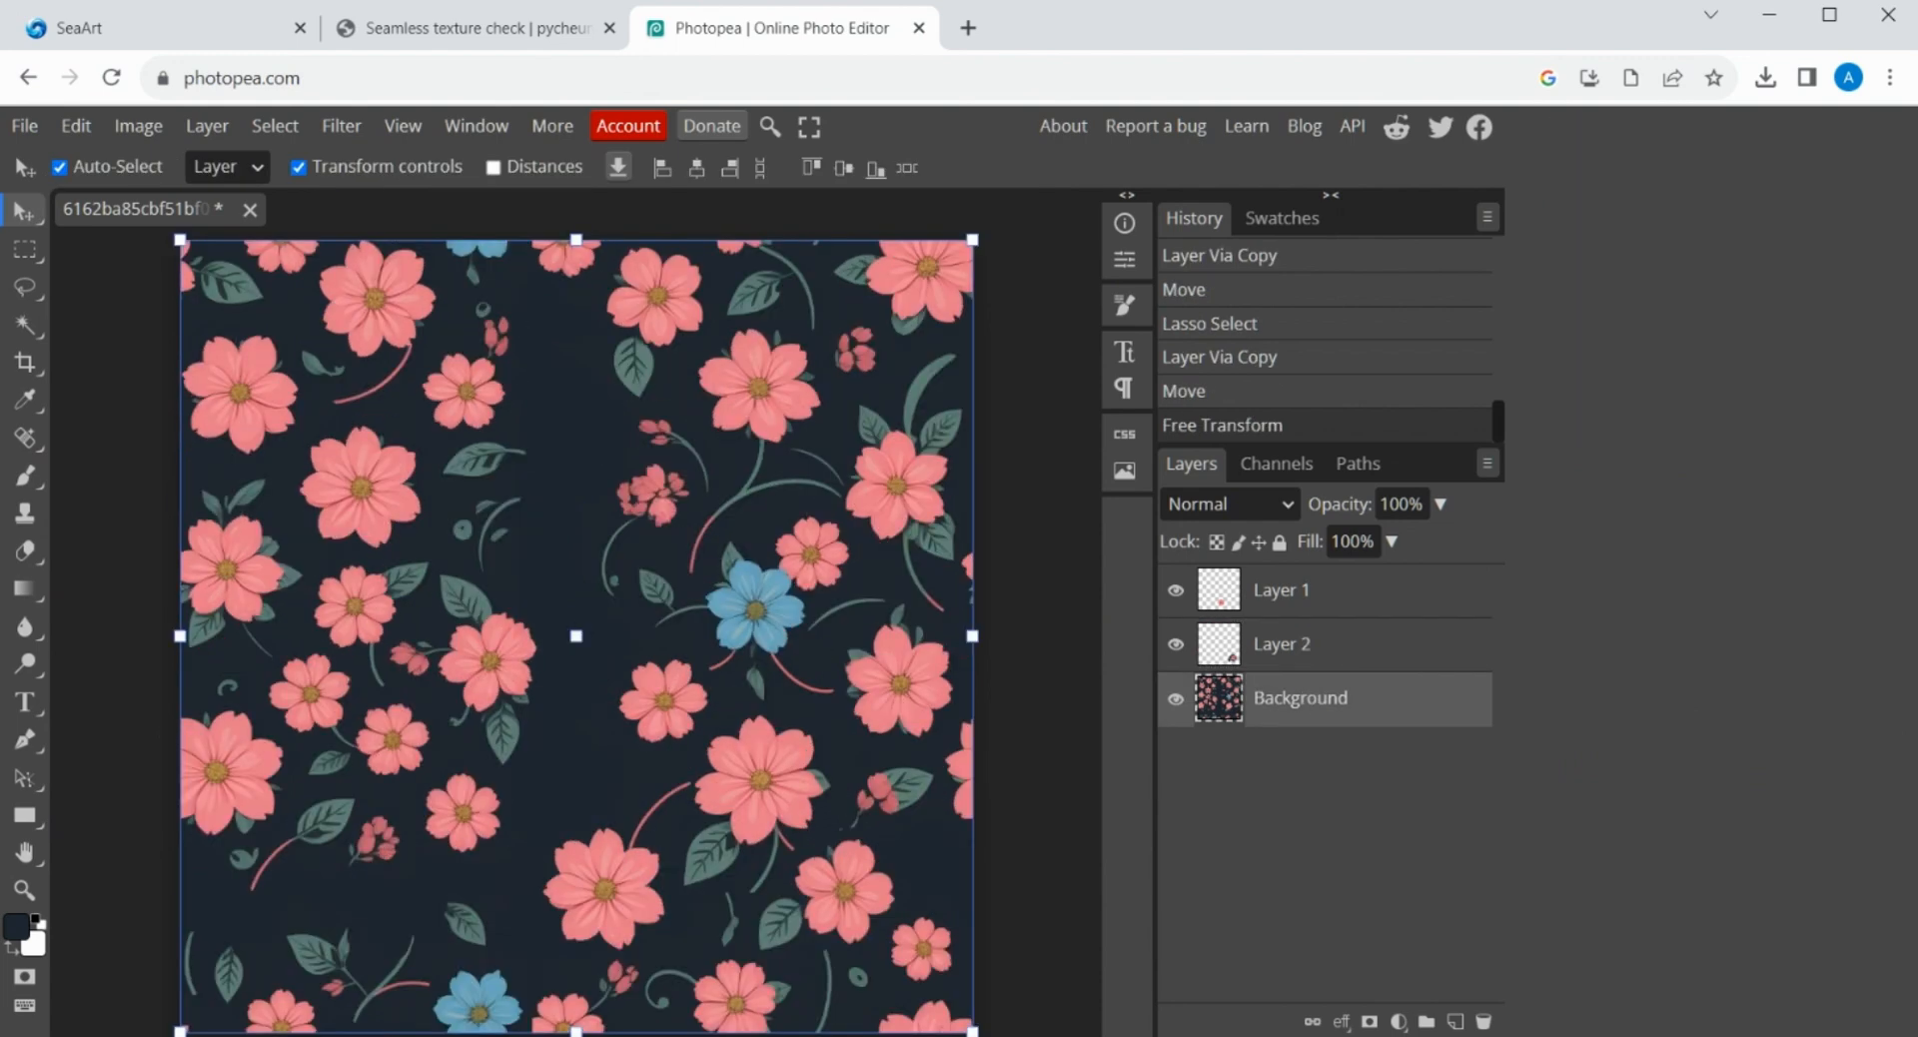
key("b")
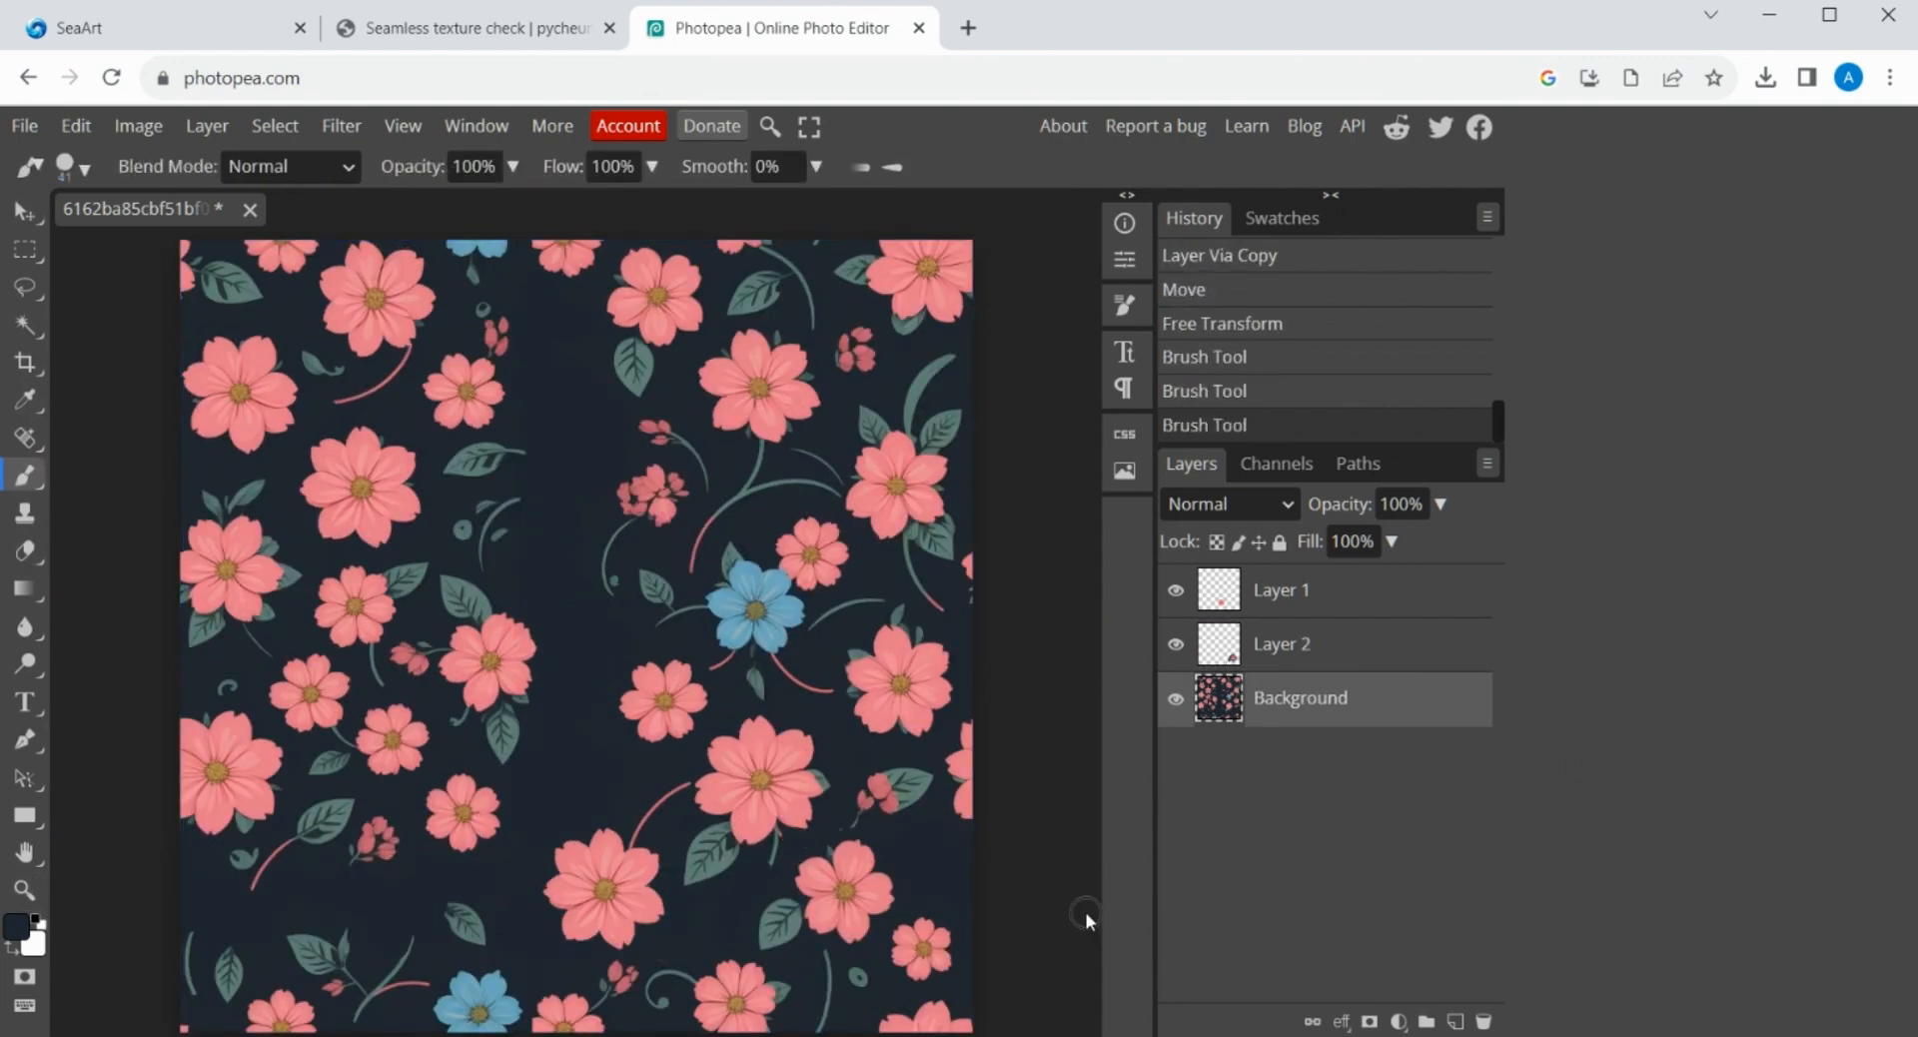
left_click_drag(881, 811, 851, 828)
scroll(861, 899, "down", 1)
left_click_drag(822, 896, 829, 825)
scroll(819, 420, "up", 2)
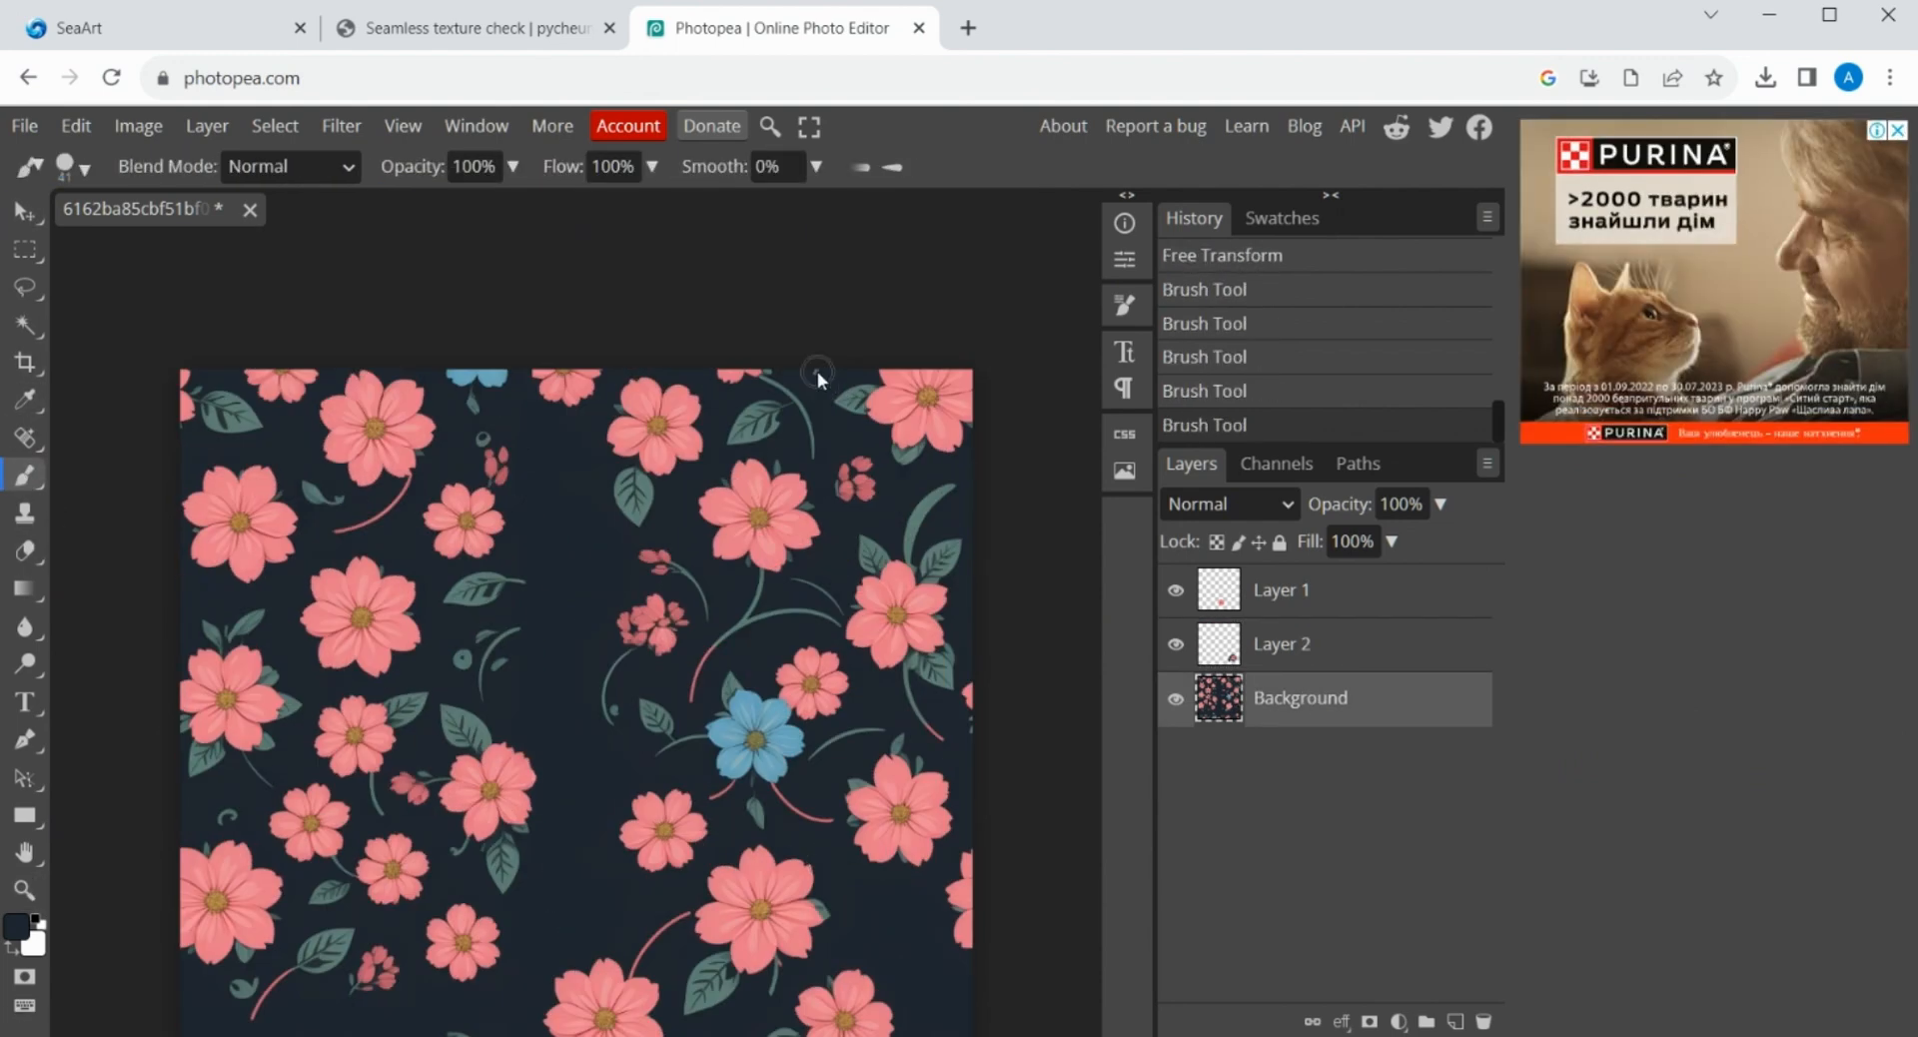
left_click(817, 371)
scroll(820, 599, "down", 2)
Step: Reduce the brush to 10 px and paint out the pink stem remnant beneath the large flower
key("z")
left_click_drag(779, 696, 859, 719)
key("b")
left_click(83, 169)
left_click_drag(150, 236, 104, 236)
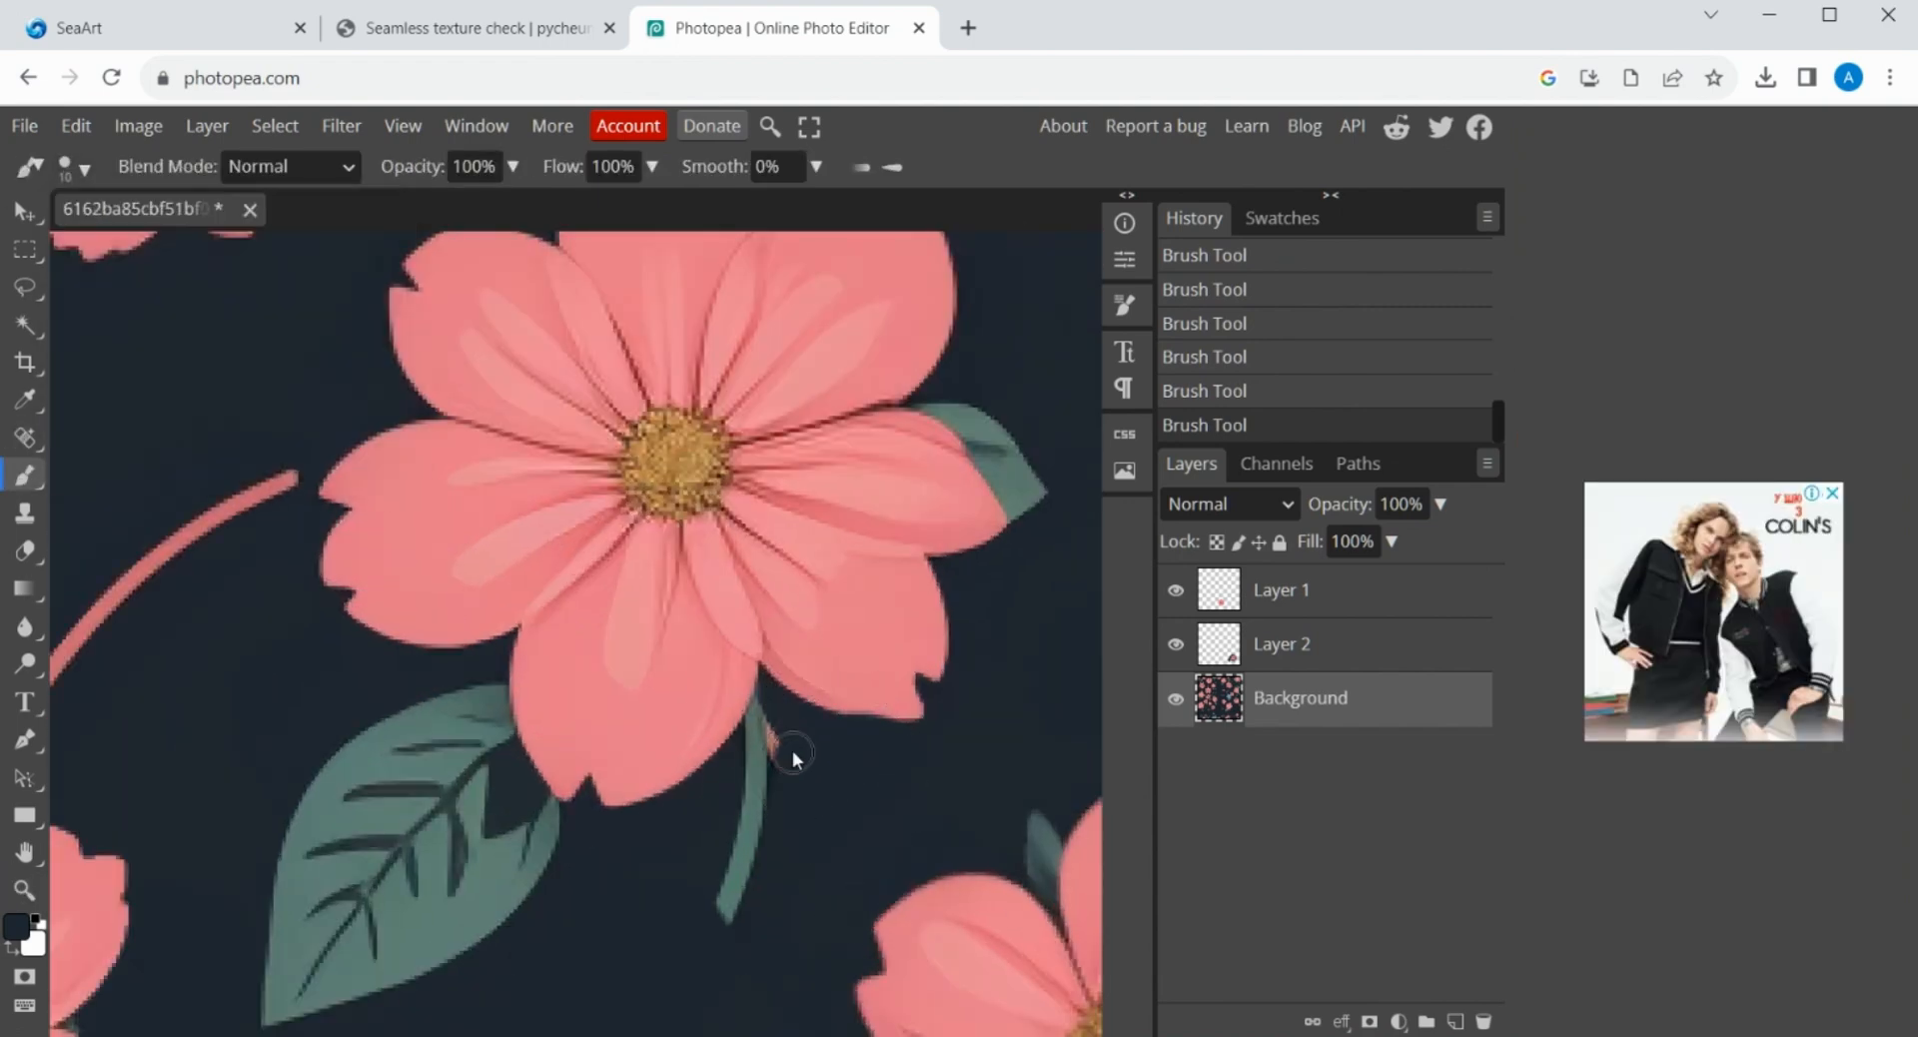
left_click_drag(790, 751, 779, 730)
scroll(849, 680, "down", 1)
Step: Copy the large flower at the pattern's upper left to a new layer and place it lower left at 90.85% size, rotated 34.1°
key("z")
key("ctrl+0")
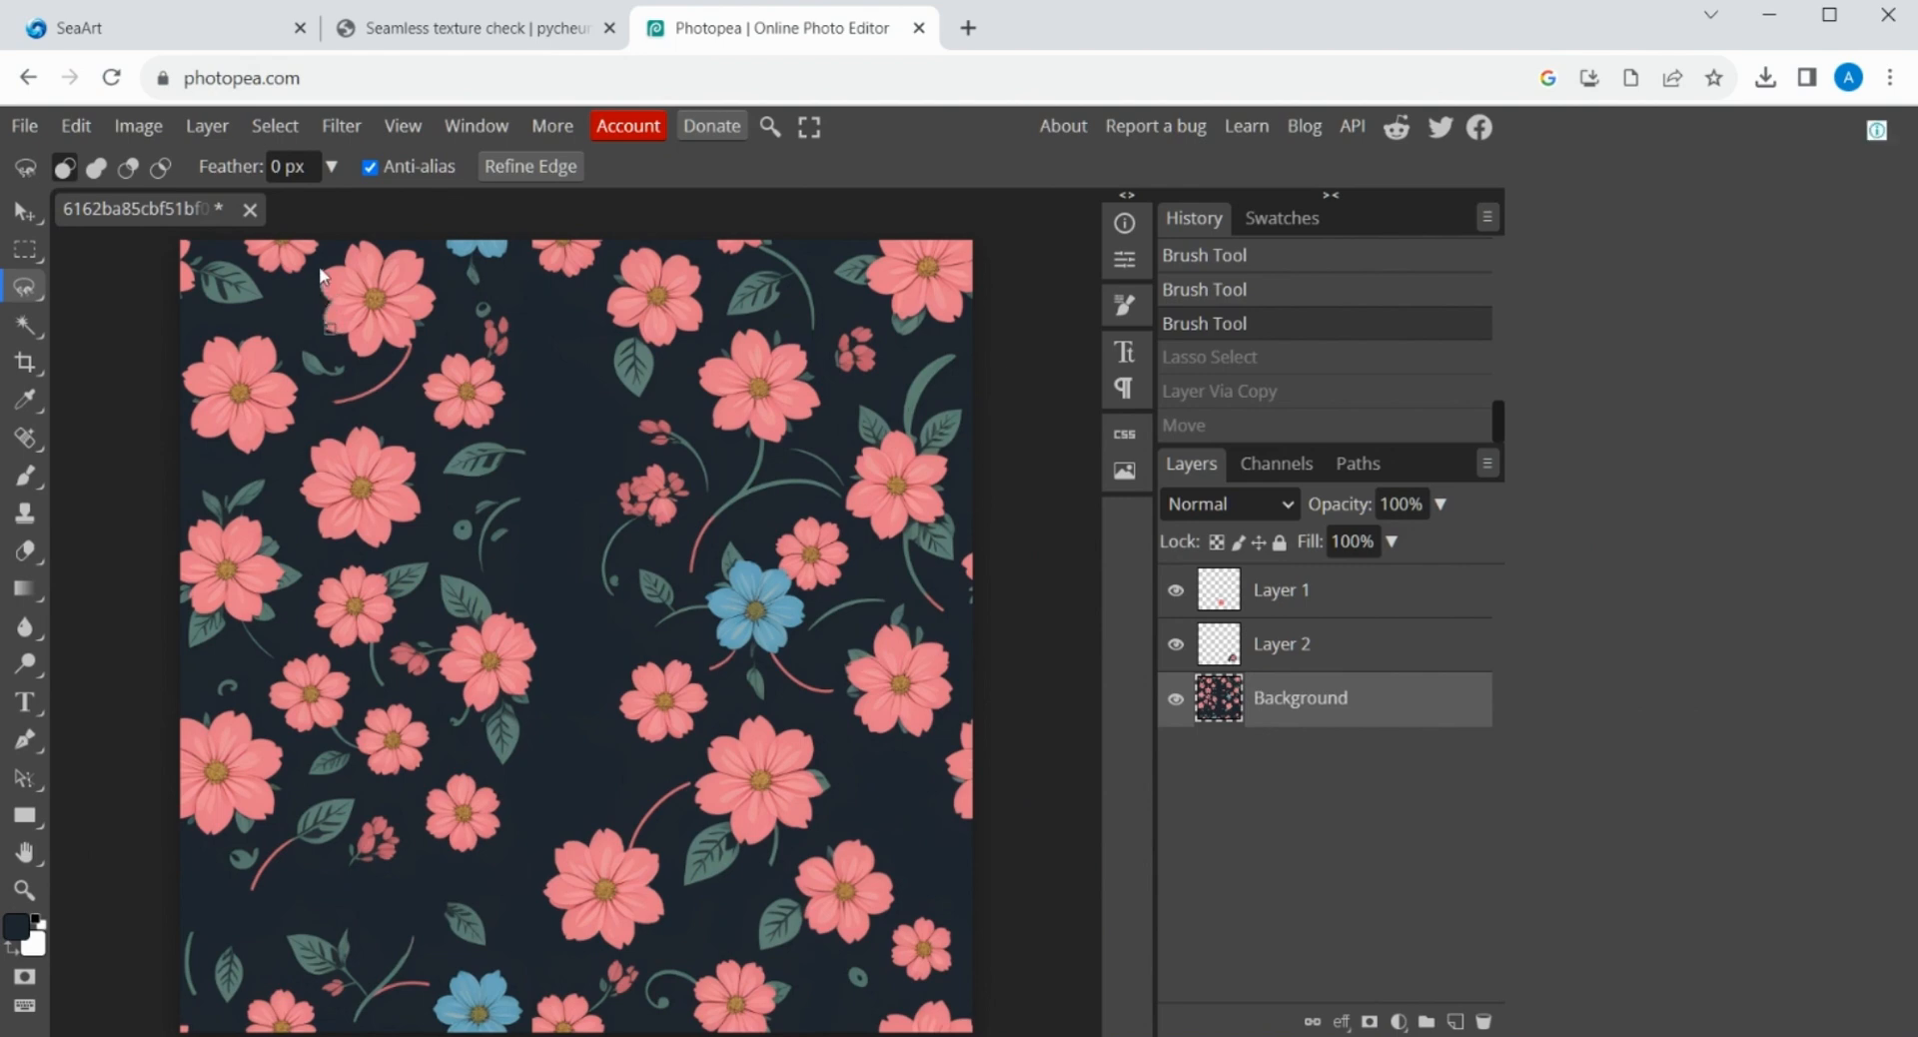
left_click(330, 328)
right_click(375, 290)
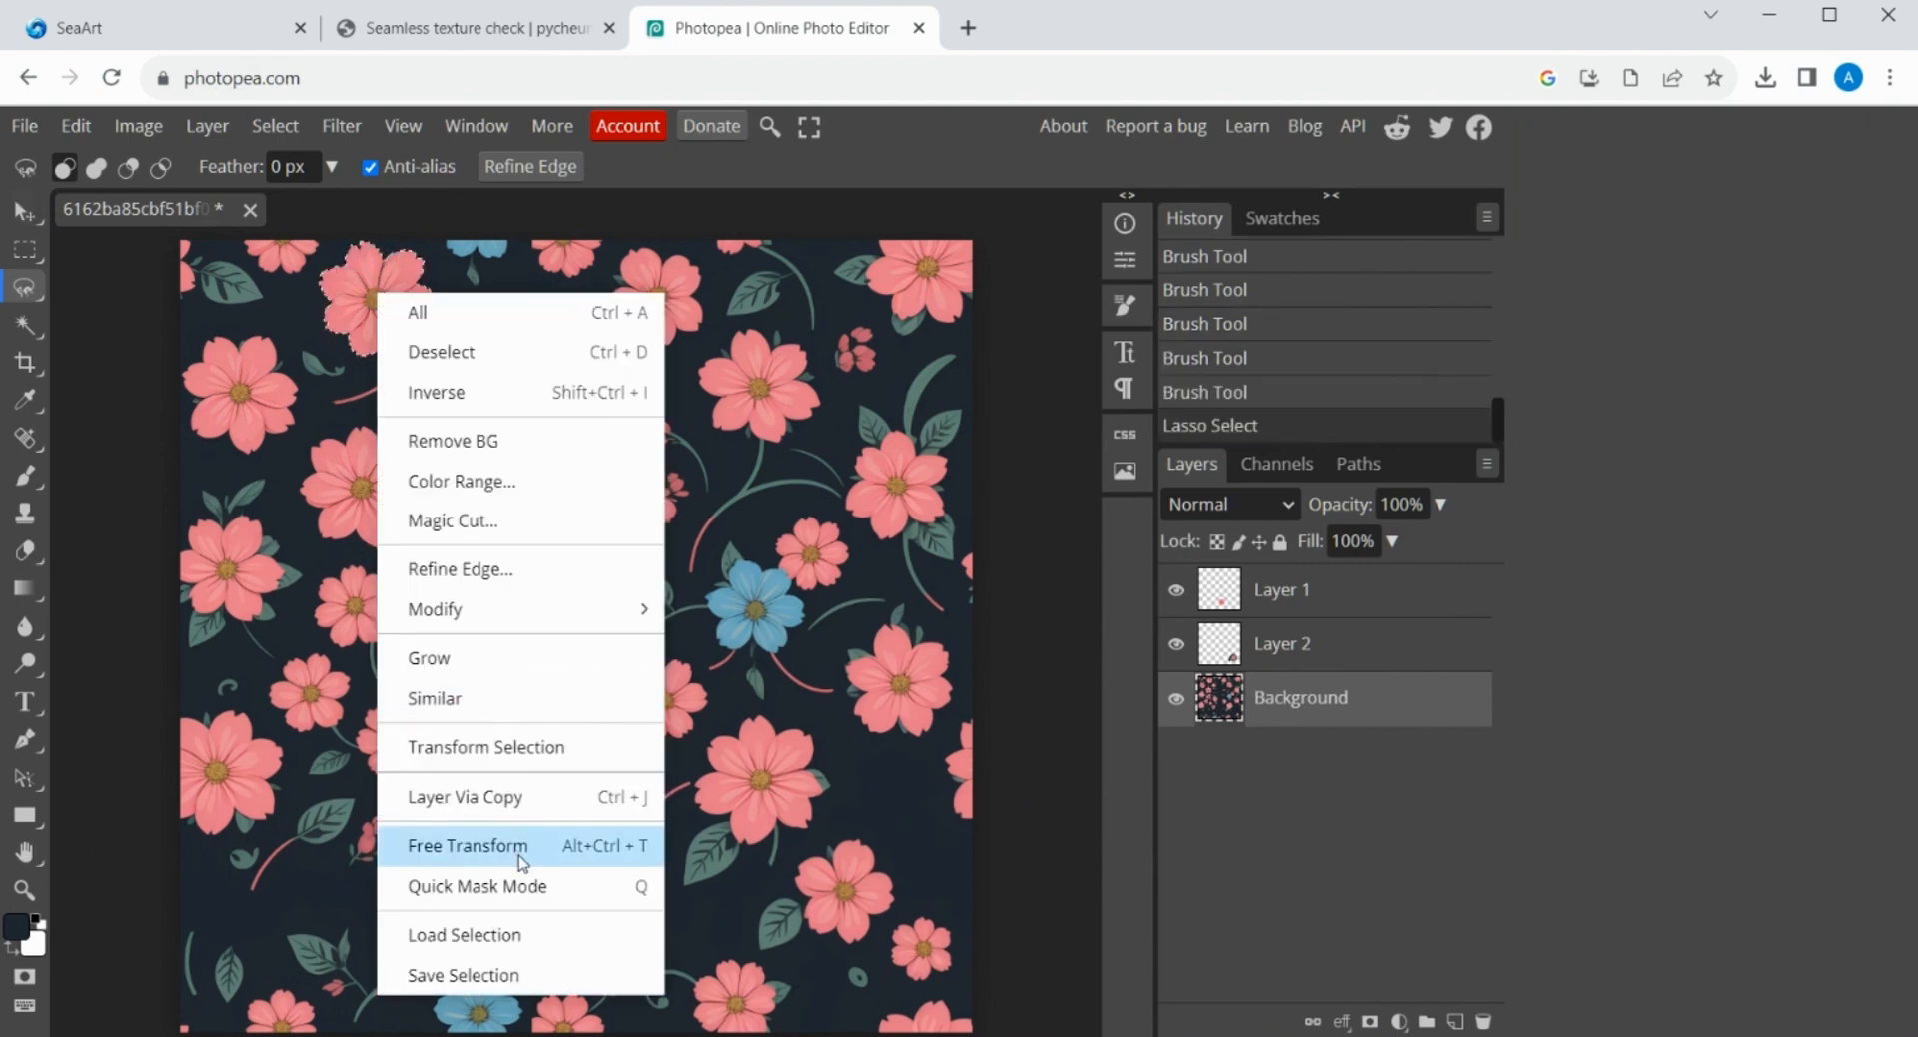
left_click(524, 802)
key("v")
left_click_drag(432, 941, 447, 939)
left_click_drag(469, 749, 546, 786)
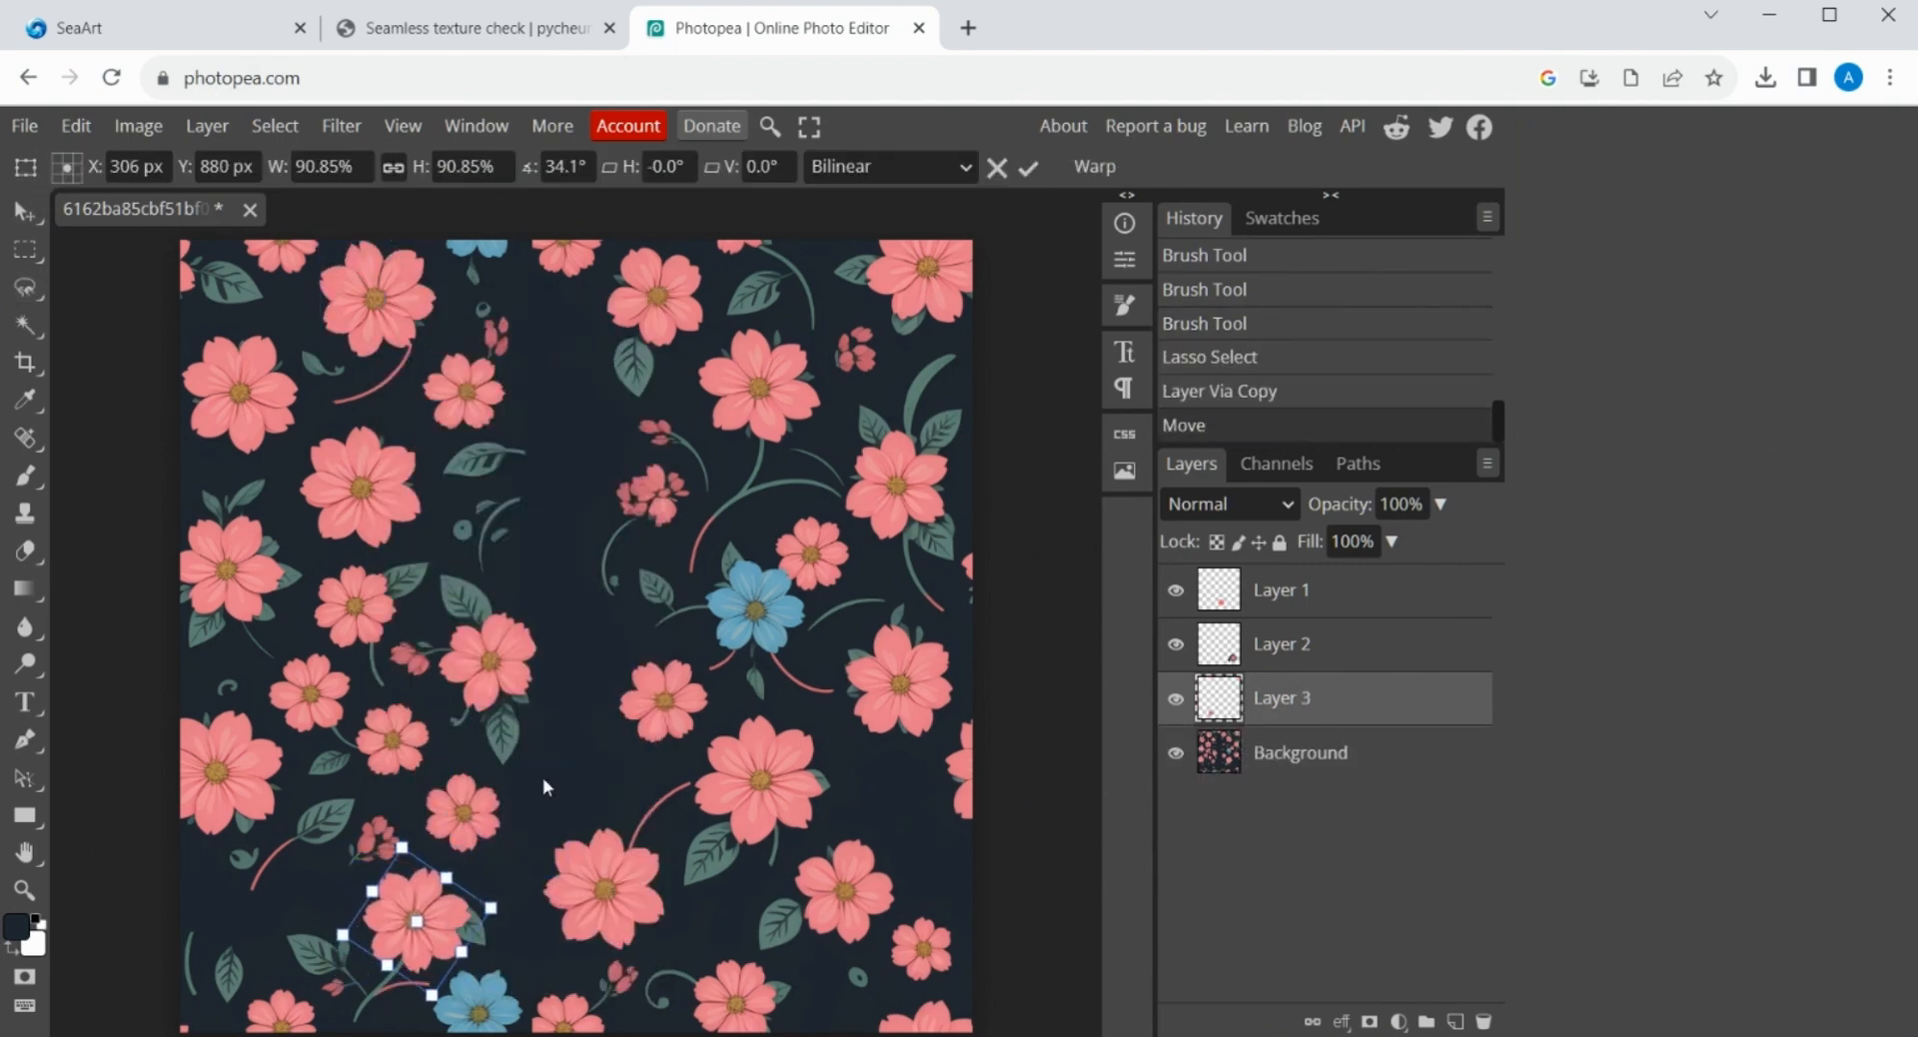
Step: Lasso the pink flower below and right of the blue flower on the Background layer and copy it to a new layer
left_click(1237, 763)
left_click(26, 296)
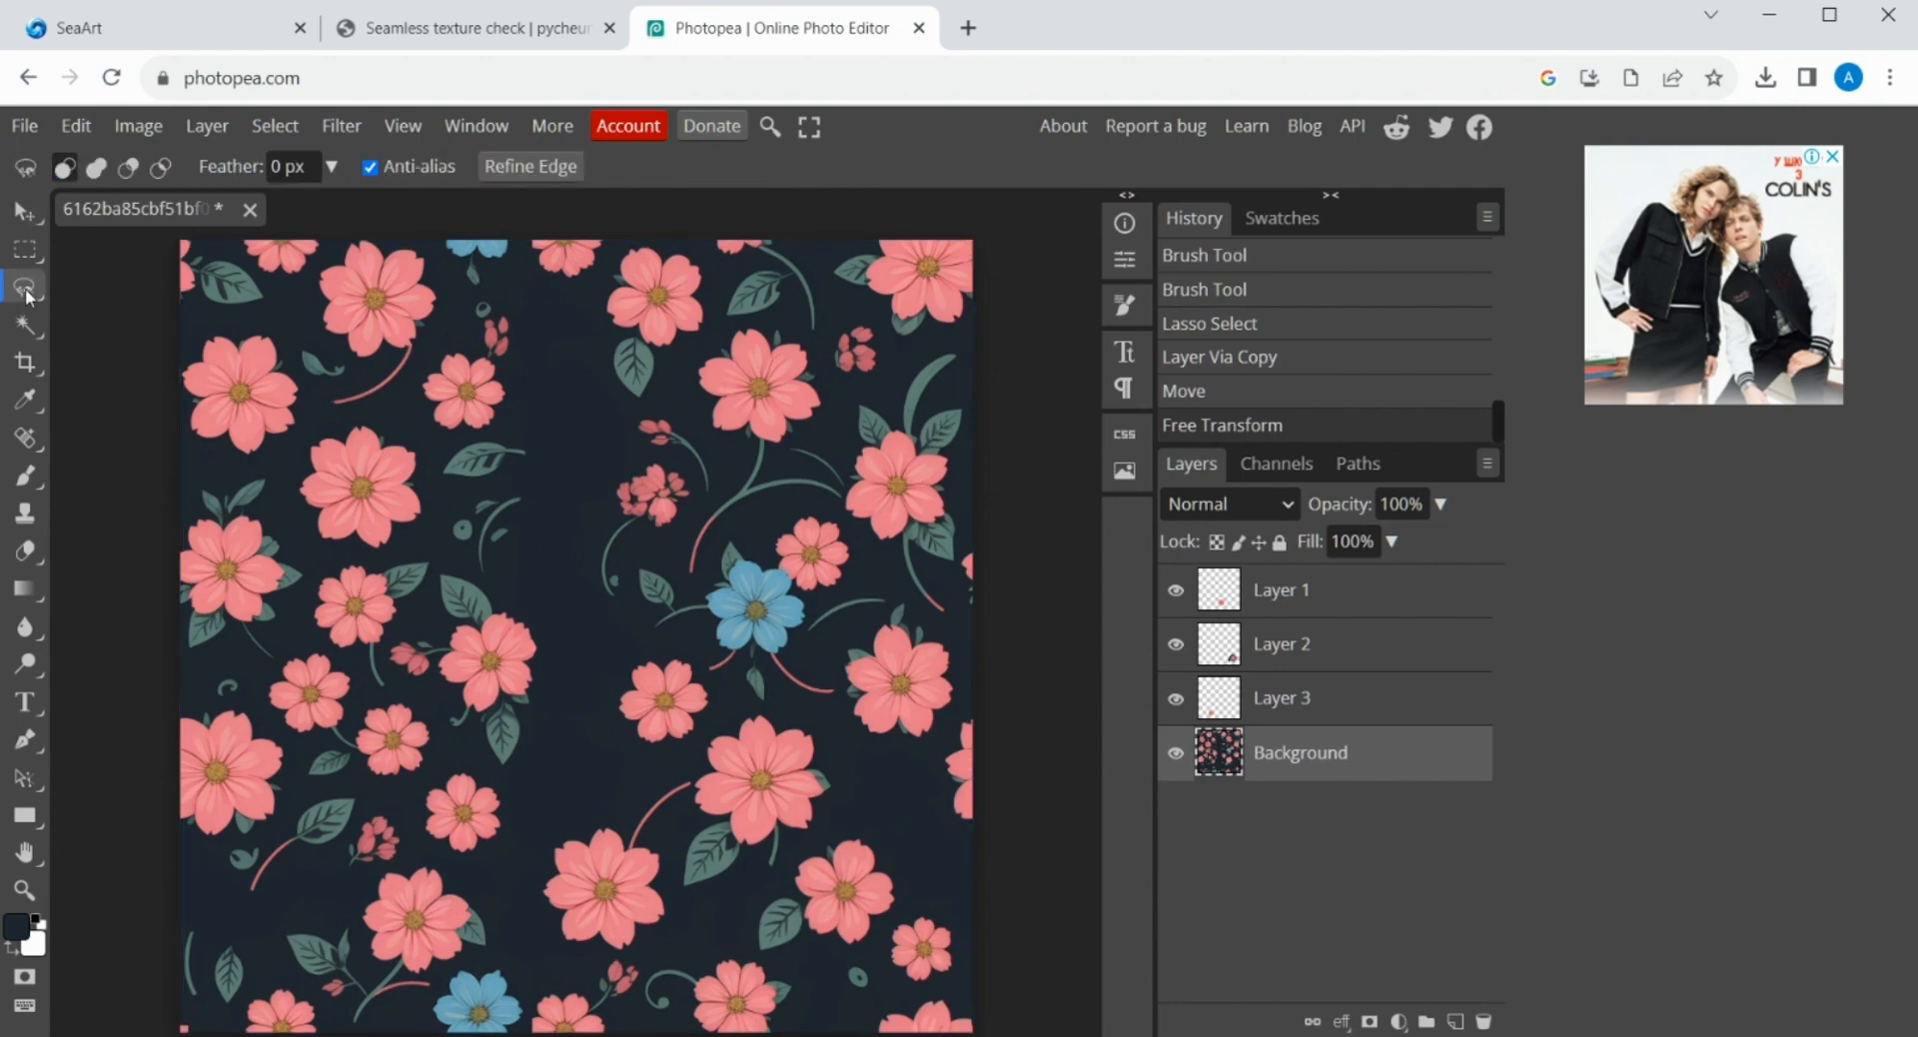
left_click(108, 289)
mouse_move(836, 710)
left_mouse_down()
mouse_move(964, 684)
mouse_move(837, 711)
mouse_move(824, 781)
left_mouse_up()
right_click(906, 676)
left_click(993, 842)
Step: Scale the copied flower to 88.10%, rotate it 176.1° and place it in the gap at the pattern's upper centre
key("v")
left_click_drag(599, 449, 600, 446)
left_click_drag(641, 515, 627, 493)
left_click_drag(569, 424, 570, 569)
left_click_drag(636, 492, 517, 644)
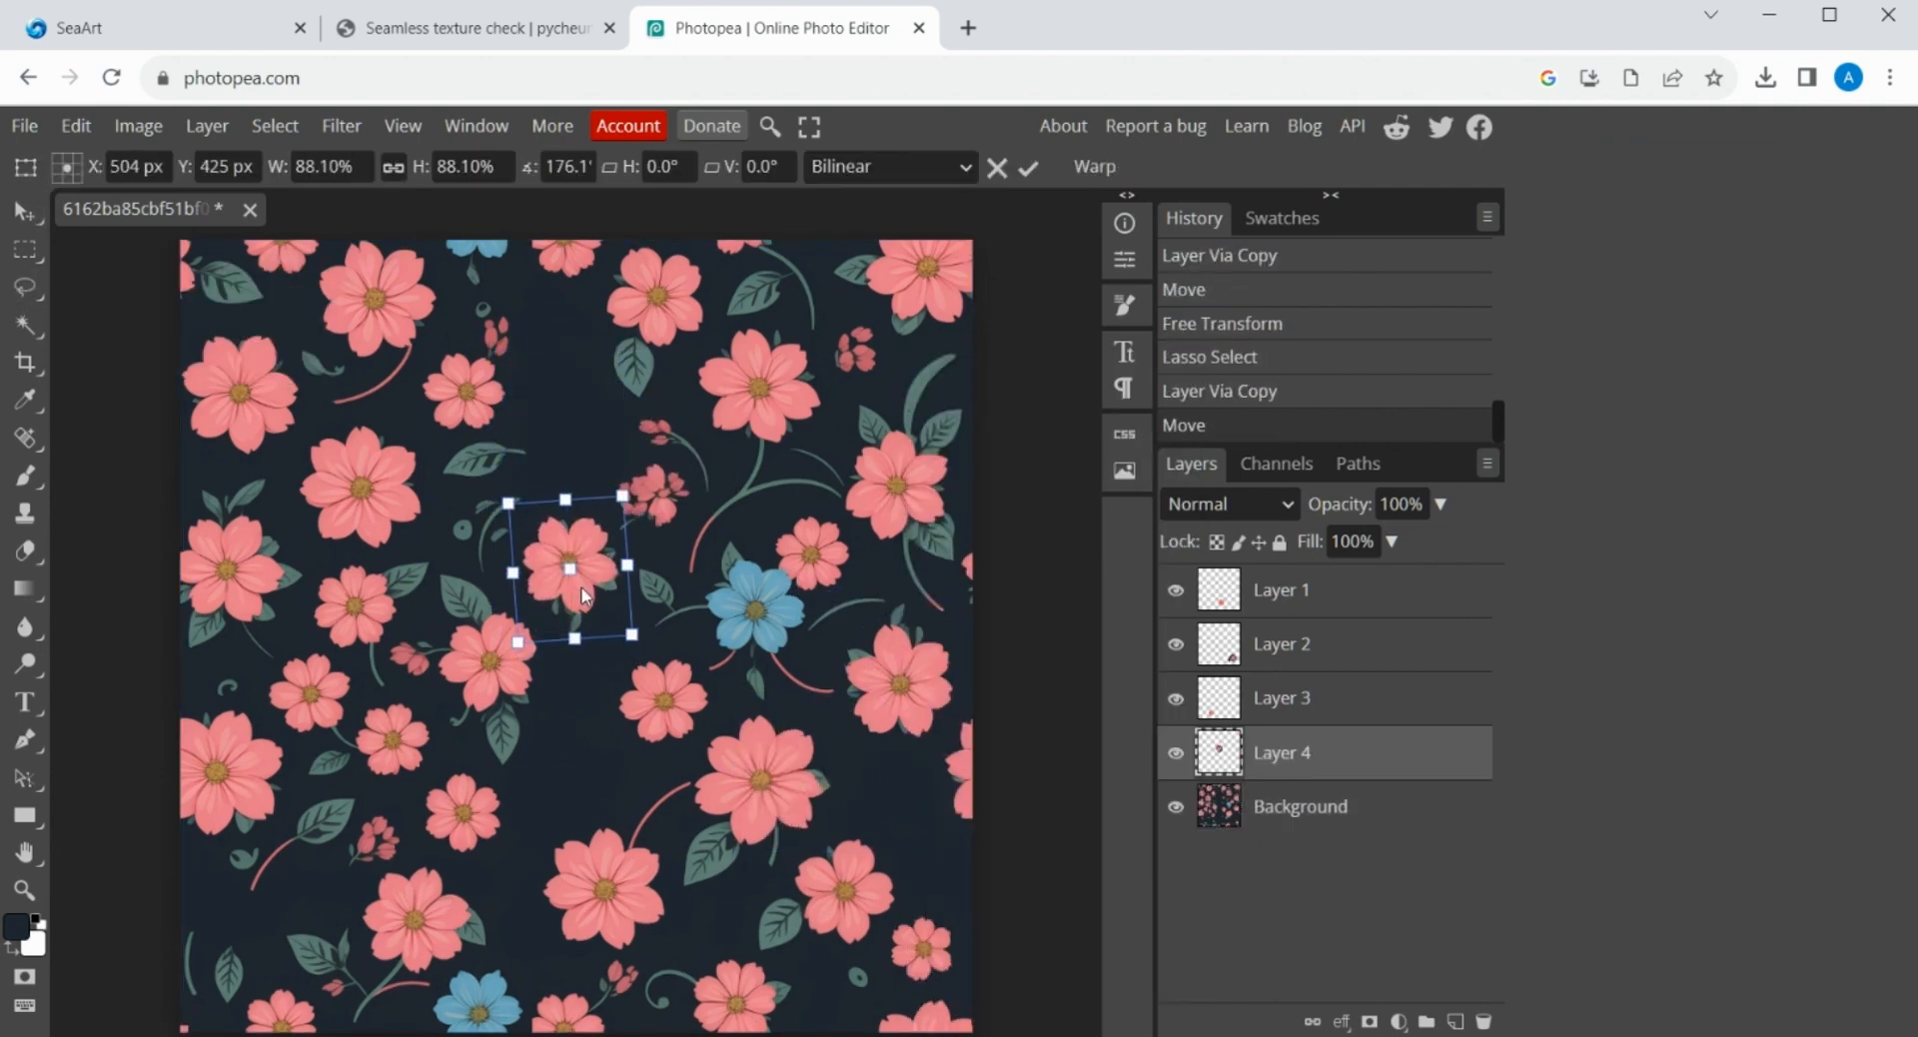
left_click_drag(574, 569, 568, 421)
Step: Copy the leaf sprig at the pattern's lower left to a new layer and place it above the upper-centre flower, rotated 134.3°
left_click(1239, 807)
left_click(26, 288)
mouse_move(285, 926)
left_mouse_down()
mouse_move(346, 1005)
mouse_move(284, 931)
mouse_move(555, 515)
left_mouse_up()
right_click(317, 959)
left_click(406, 841)
mouse_move(606, 468)
left_mouse_down()
mouse_move(614, 559)
mouse_move(551, 321)
left_mouse_up()
left_click_drag(594, 262, 621, 298)
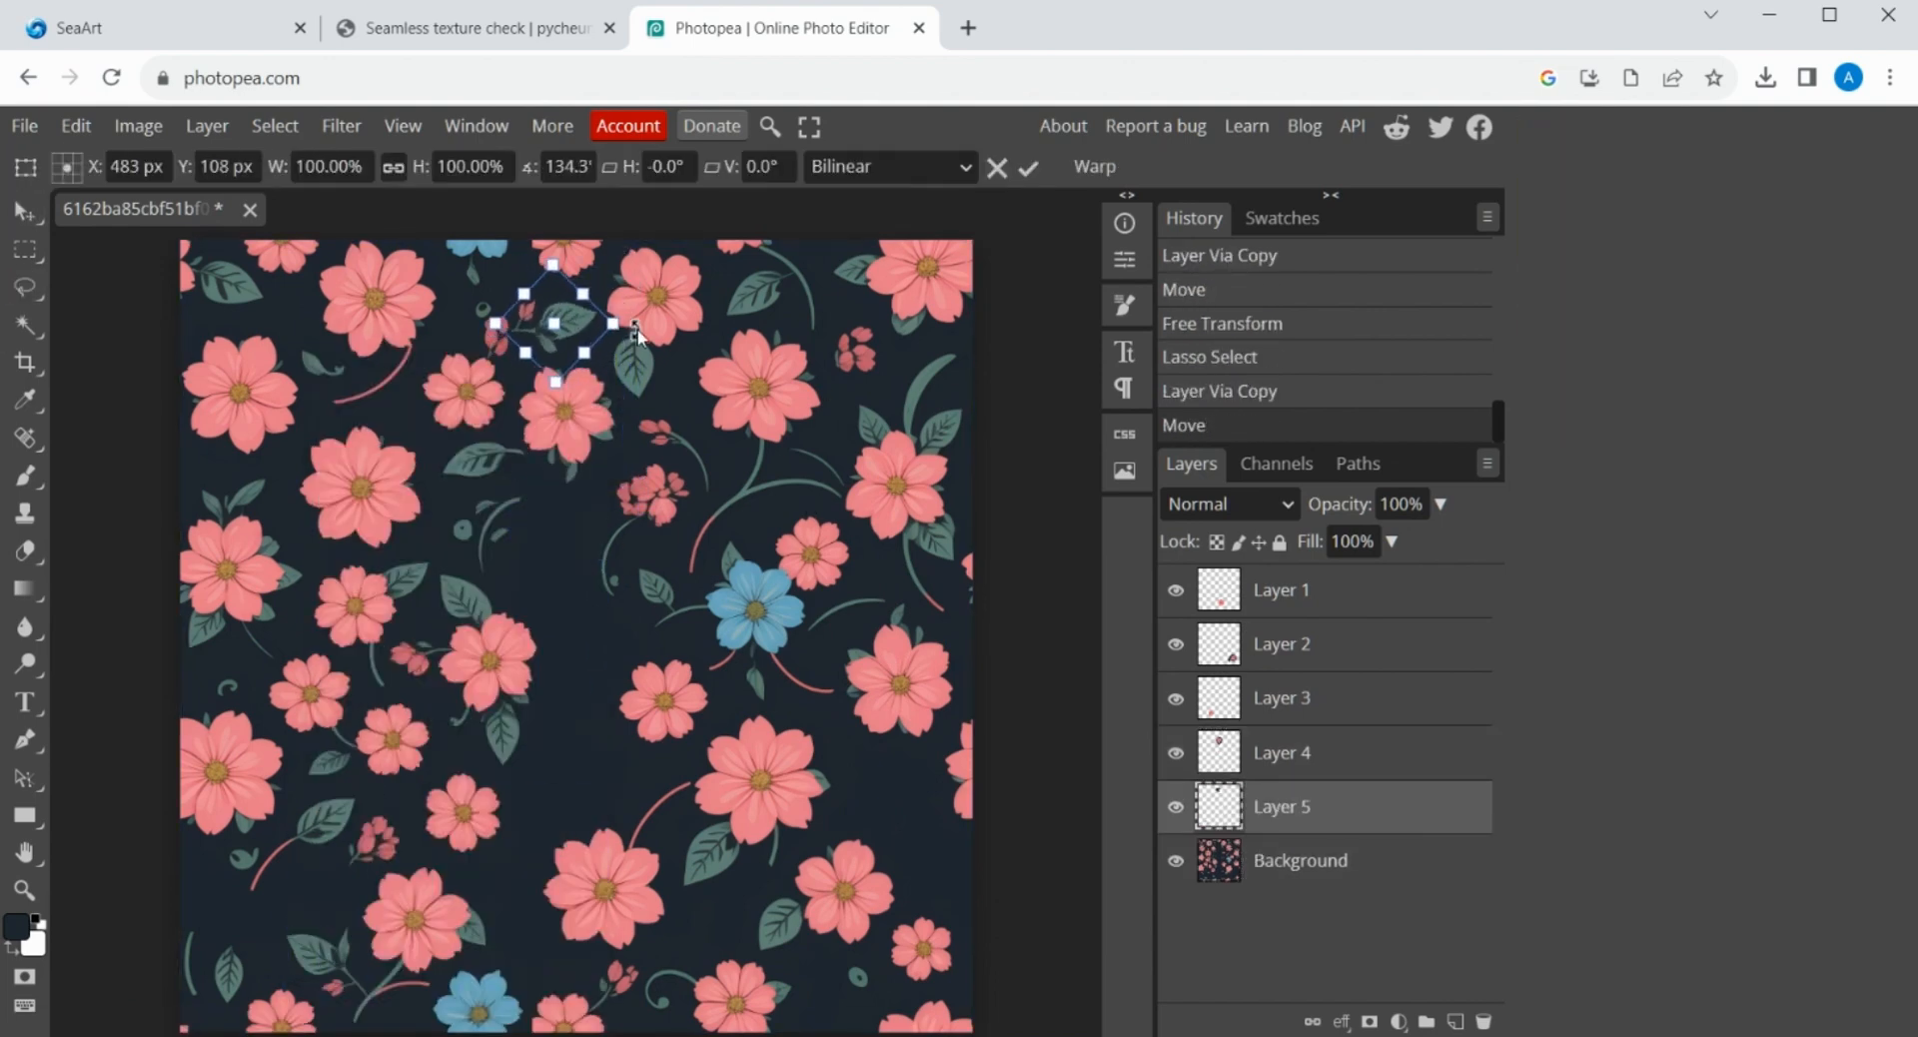
key("Return")
left_click(783, 622)
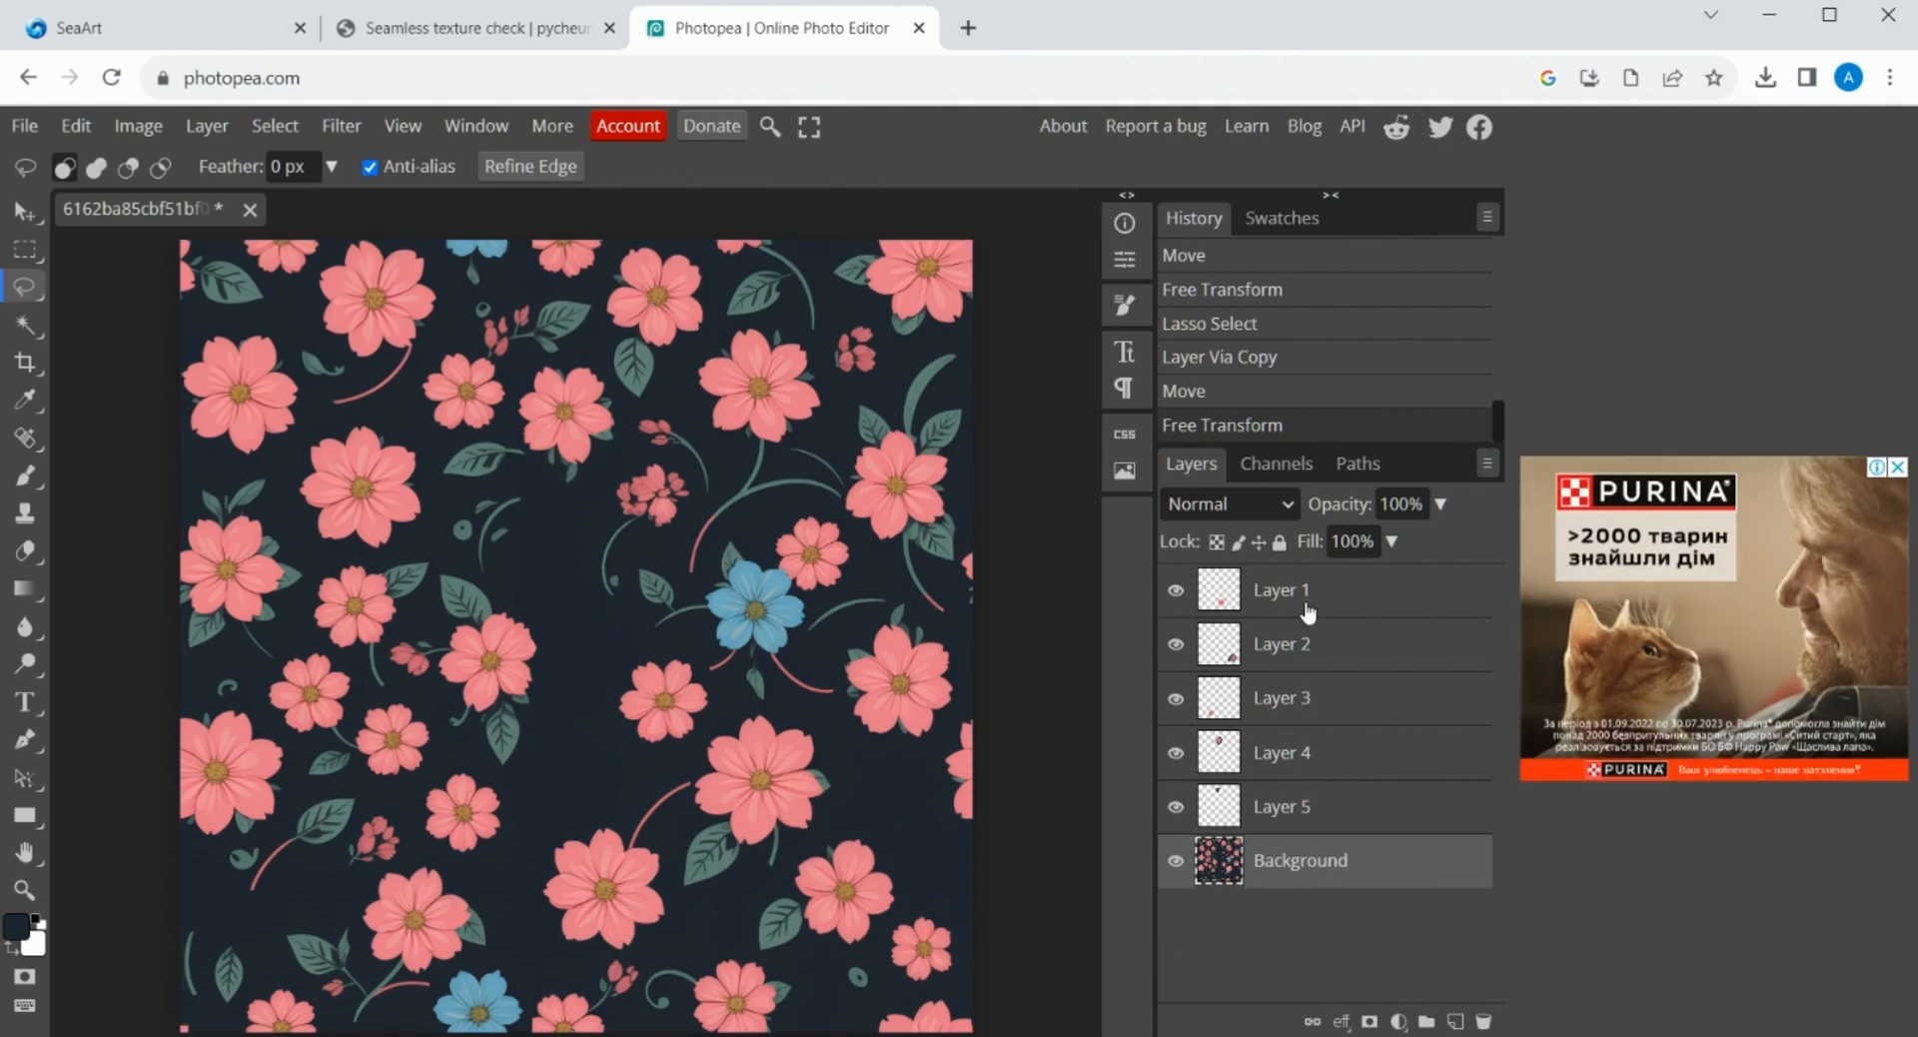
Step: Duplicate Layer 1's large flower and place a smaller copy in the central gap beside the blue flower
left_click(1299, 594)
key("ctrl+j")
left_click_drag(628, 901, 604, 596)
key("Return")
Step: Duplicate the leaf sprig on Layer 5, move the copy below the central flower and rotate it
left_click(1289, 862)
key("ctrl+j")
left_click_drag(556, 325, 579, 741)
left_click_drag(642, 683, 593, 767)
Step: Copy the small pink buds near the pattern's bottom centre to a new layer and place them rotated near the right edge
left_click(18, 290)
left_click(1301, 969)
right_click(612, 984)
left_click_drag(639, 961, 892, 783)
left_click(723, 845)
key("ctrl+alt+t")
left_click_drag(949, 841, 959, 715)
key("Return")
Step: Reposition the duplicated leaf sprig beside the small pink flower and rotate it 99.7°
left_click_drag(589, 765, 578, 716)
left_click_drag(618, 645, 640, 802)
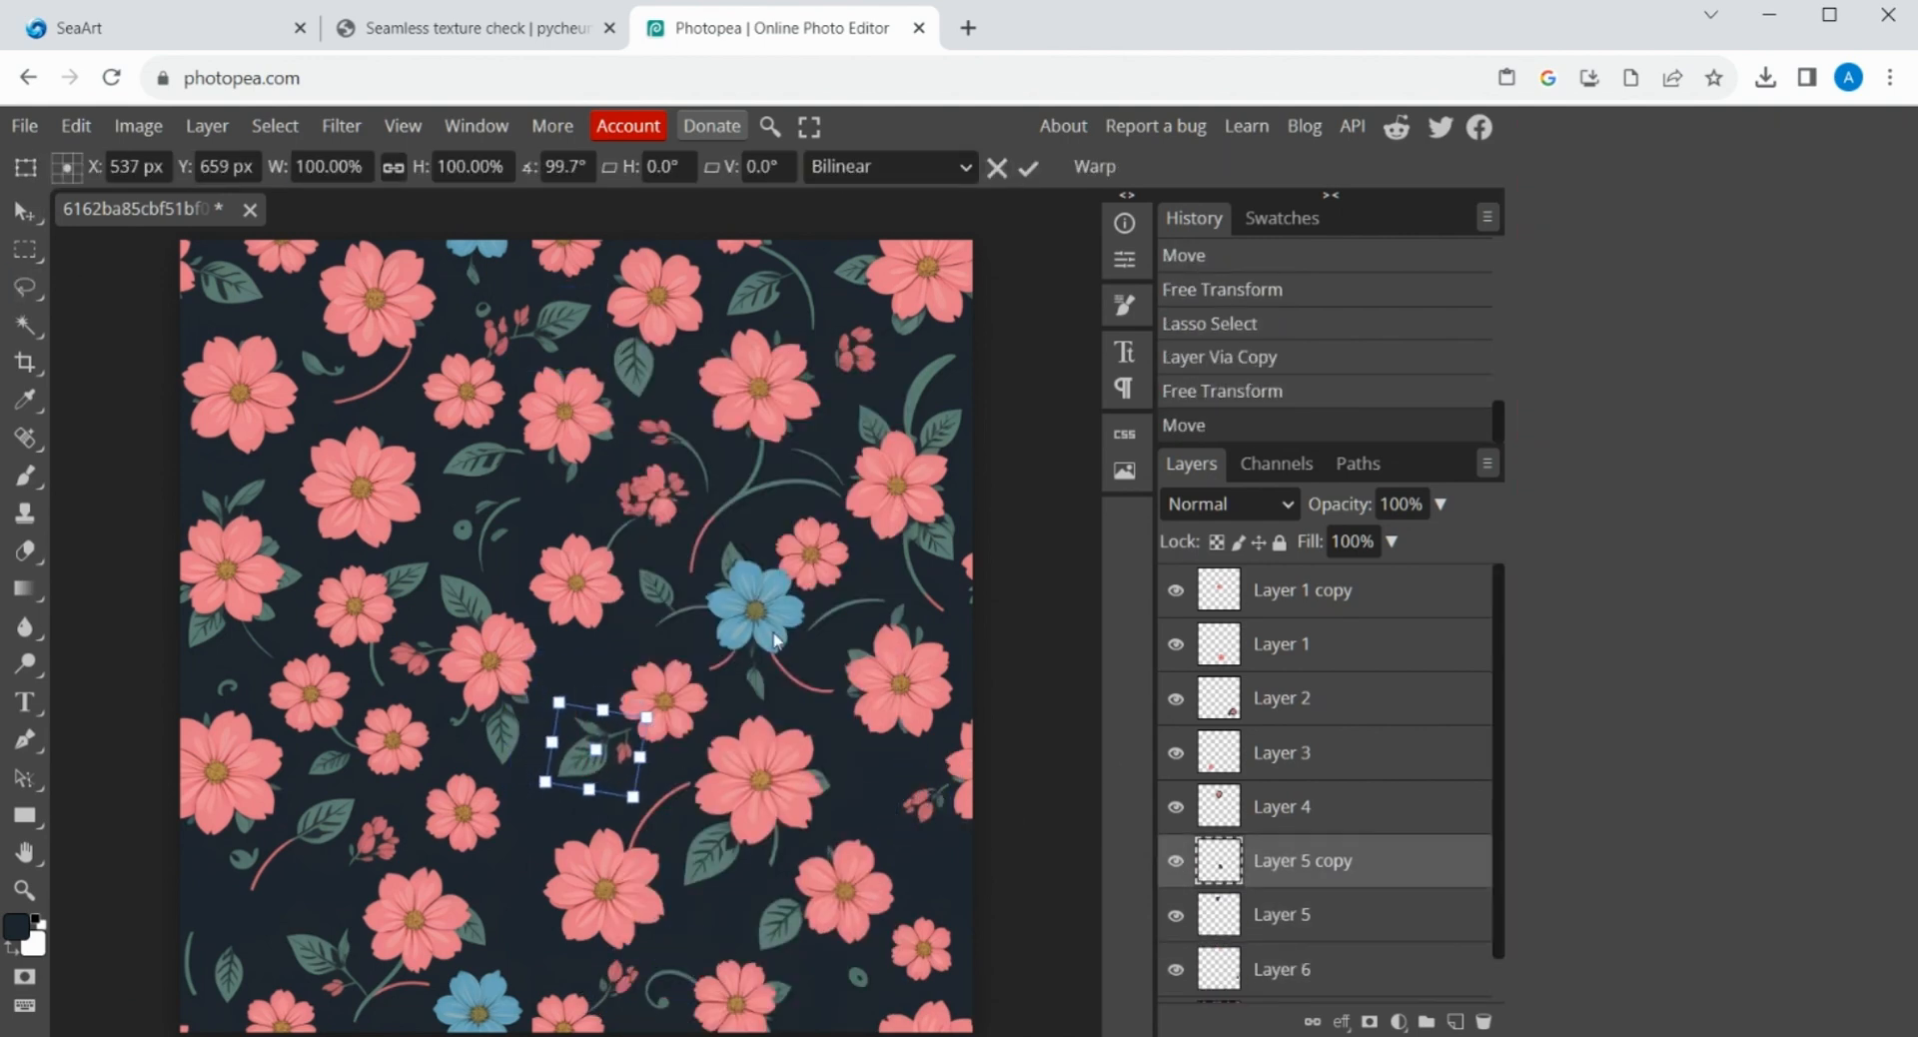
key("Return")
Step: Duplicate the large lower-centre flower and place a smaller copy in the gap at the pattern's lower left
left_click(605, 890)
key("ctrl+j")
left_click_drag(606, 890, 236, 908)
left_click_drag(297, 968, 179, 974)
Step: Lasso the pink bud cluster at the Background layer's upper right and copy it to a new layer
left_click(18, 290)
left_click(1301, 974)
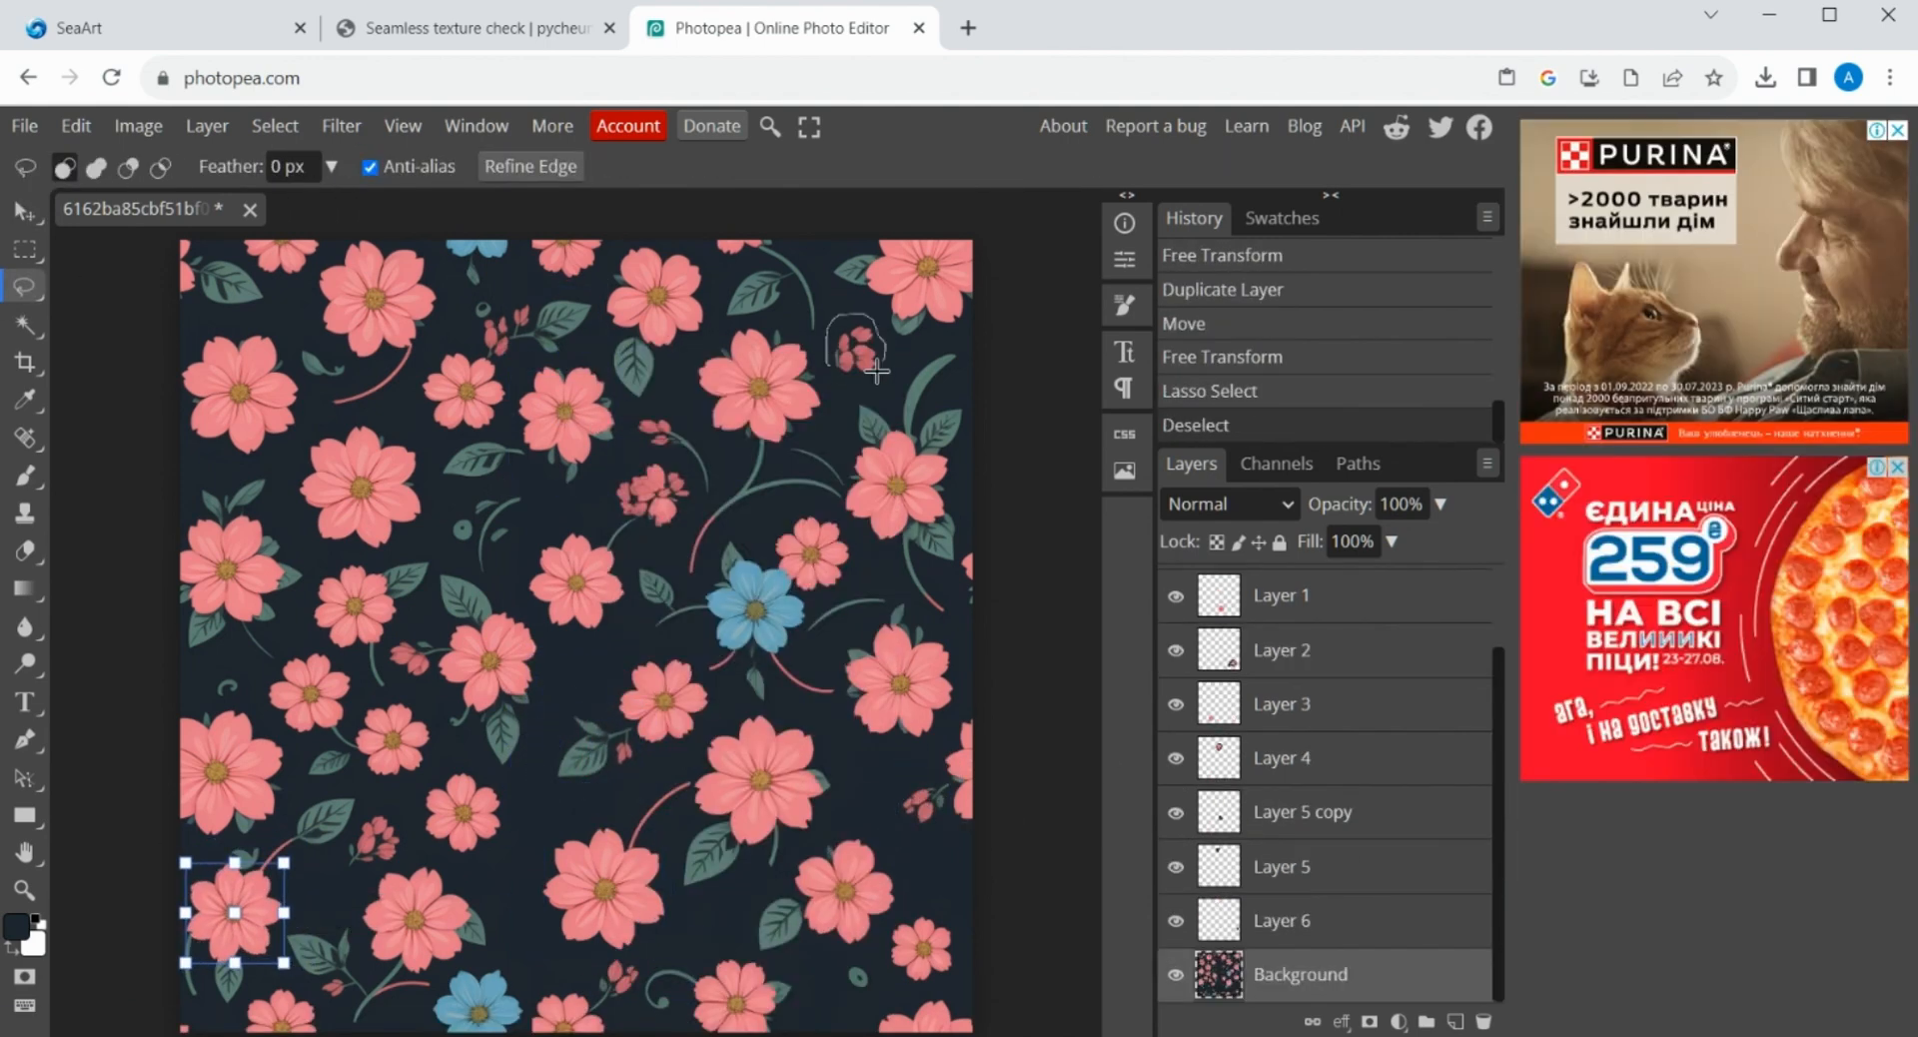
right_click(854, 345)
left_click(959, 845)
Step: Move the copied bud cluster beside the large lower-centre flower and adjust its rotation and position
mouse_move(861, 319)
left_mouse_down()
mouse_move(530, 902)
mouse_move(456, 891)
left_mouse_up()
left_click(20, 211)
key("Return")
left_click(553, 789)
left_click(509, 885)
mouse_move(511, 883)
left_mouse_down()
mouse_move(548, 821)
mouse_move(523, 871)
left_mouse_up()
key("Return")
Step: Select all the copied flower, leaf and bud layers and merge them together with the Background into a single layer
left_click(702, 629)
left_click(1319, 925)
left_click(1324, 870, "shift")
left_click(1338, 705, "shift")
left_click(1339, 602, "shift")
scroll(1336, 620, "up", 3)
left_click(1330, 699, "shift")
left_click(1326, 597, "shift")
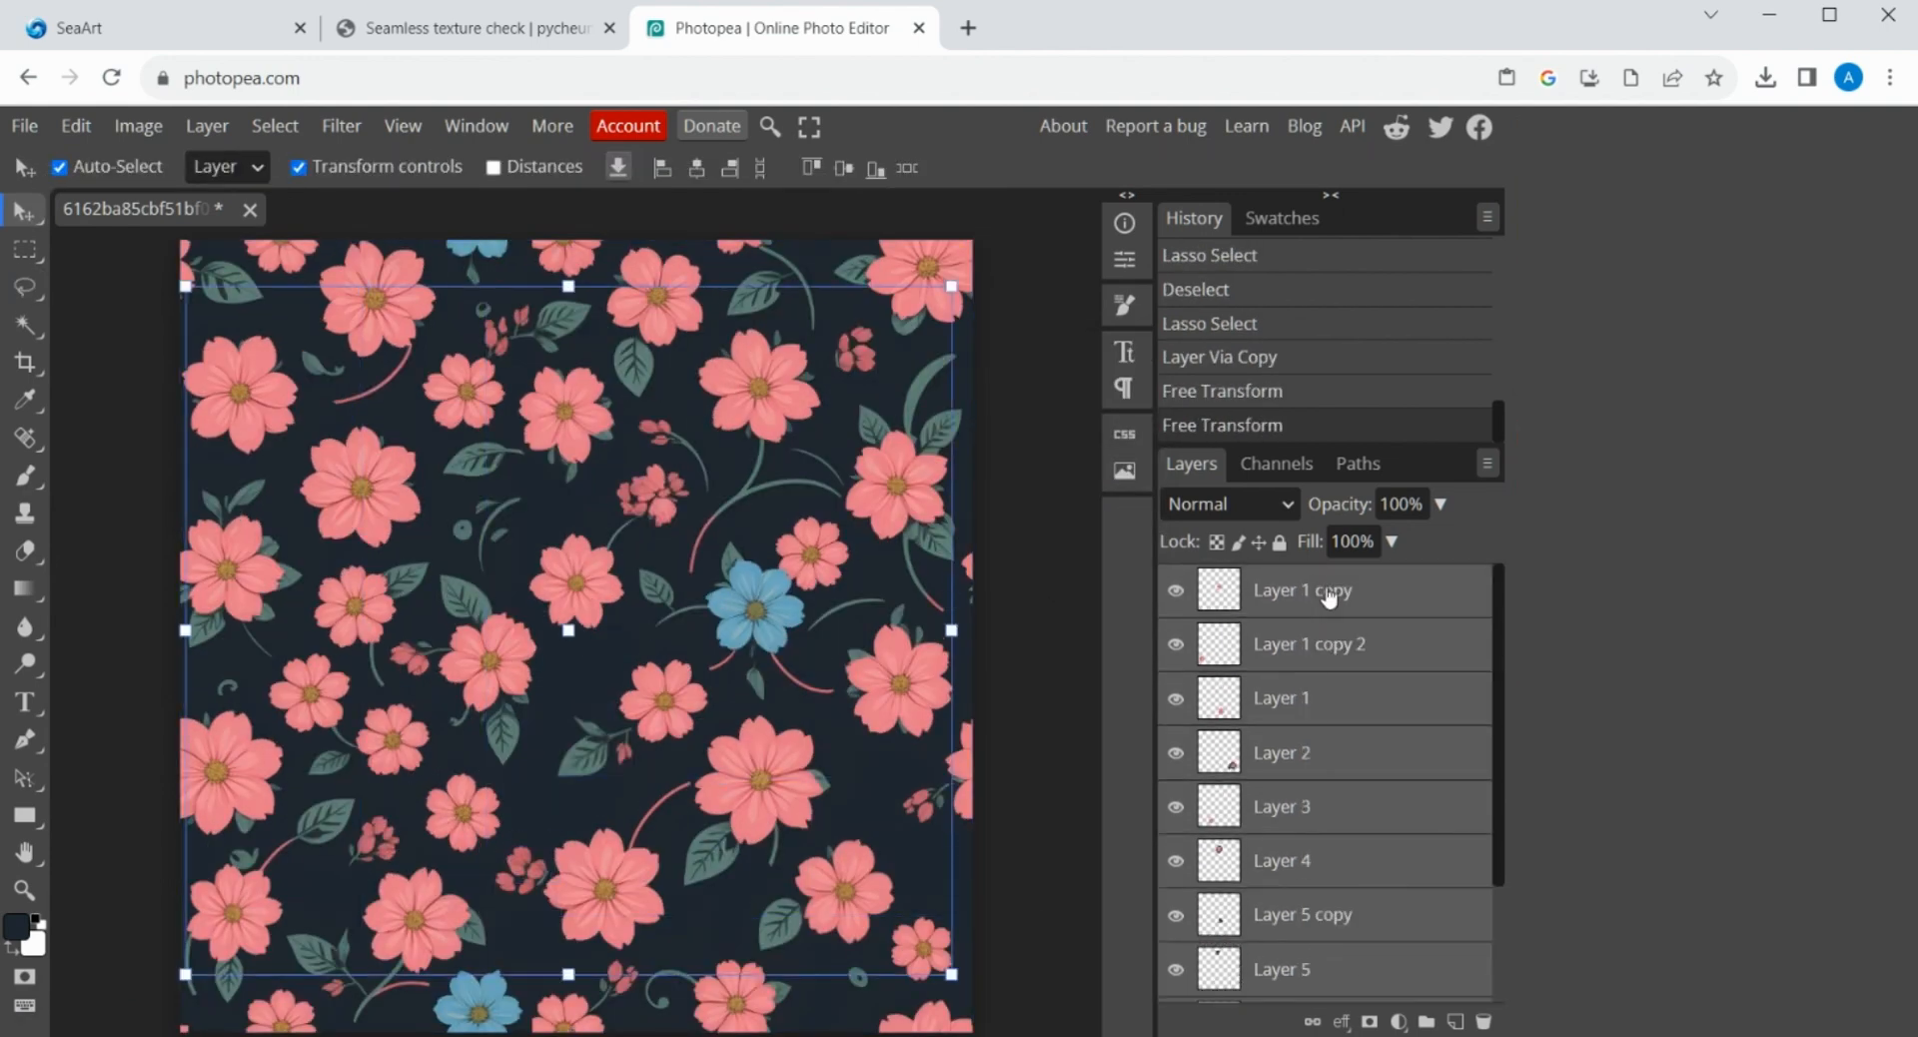
right_click(1325, 597)
left_click(1194, 932)
left_click(1361, 647, "shift")
key("ctrl+e")
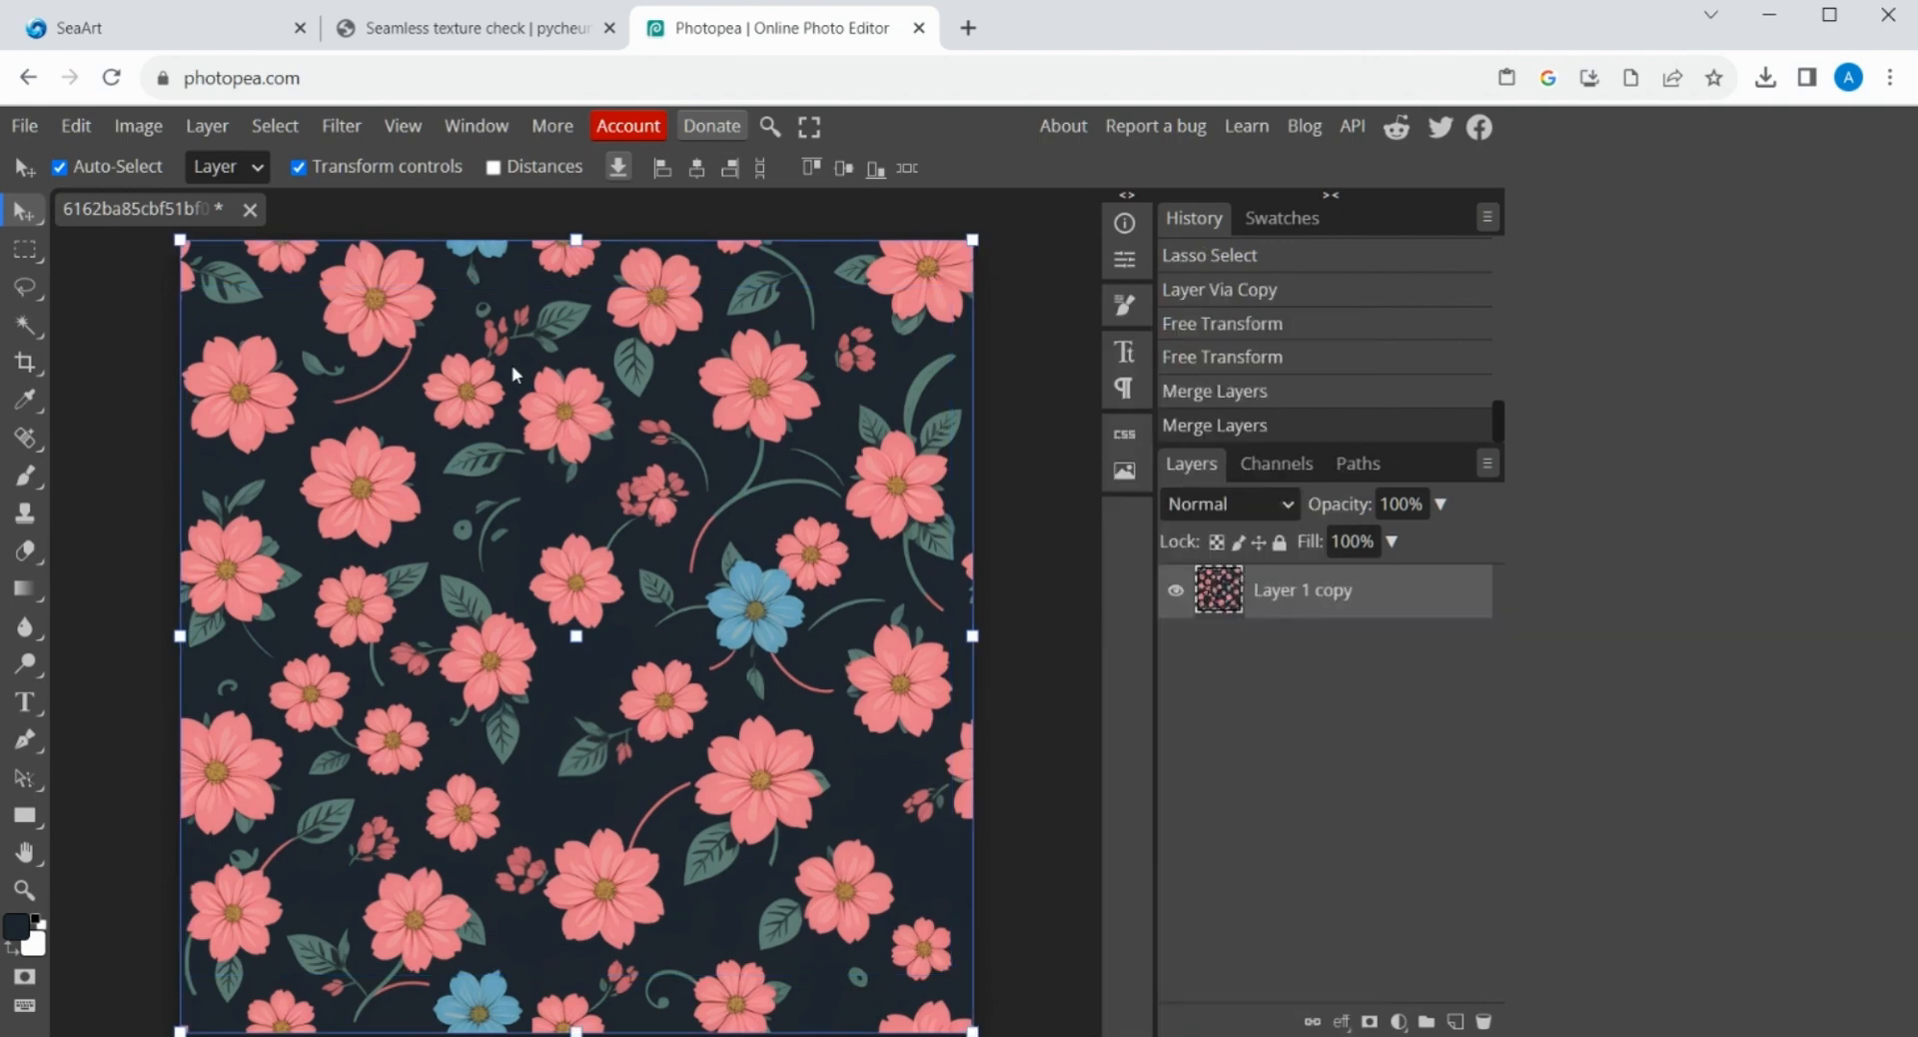
Step: Check the pattern's seams by previewing a wrap-around Offset of 369 px horizontally and -433 px vertically, and close it without applying
left_click(341, 124)
mouse_move(530, 738)
left_click(654, 875)
left_click_drag(1005, 381, 1006, 383)
left_click_drag(1035, 458, 894, 457)
left_click_drag(1006, 381, 1045, 405)
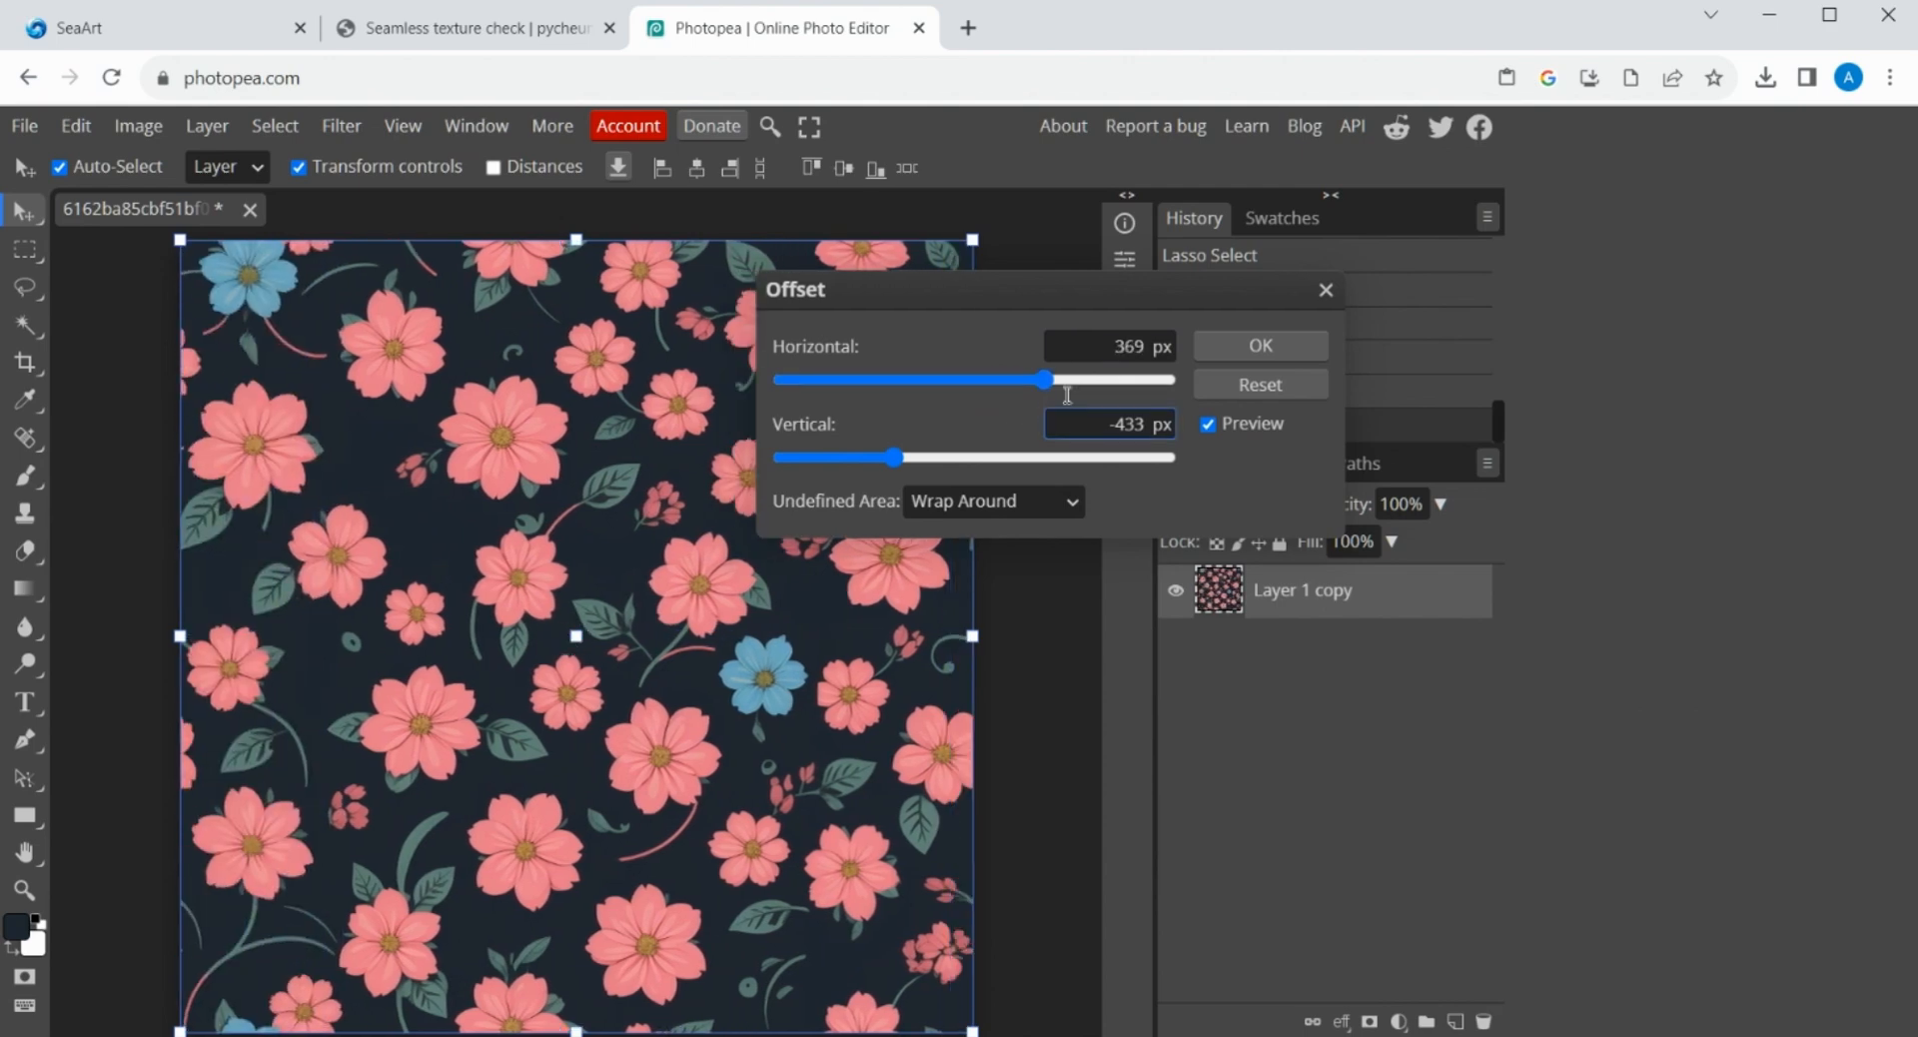
left_click(1324, 293)
Step: Export the flower pattern as a JPG at 100% quality and load the exported image into the Seamless Texture Checker
left_click(26, 132)
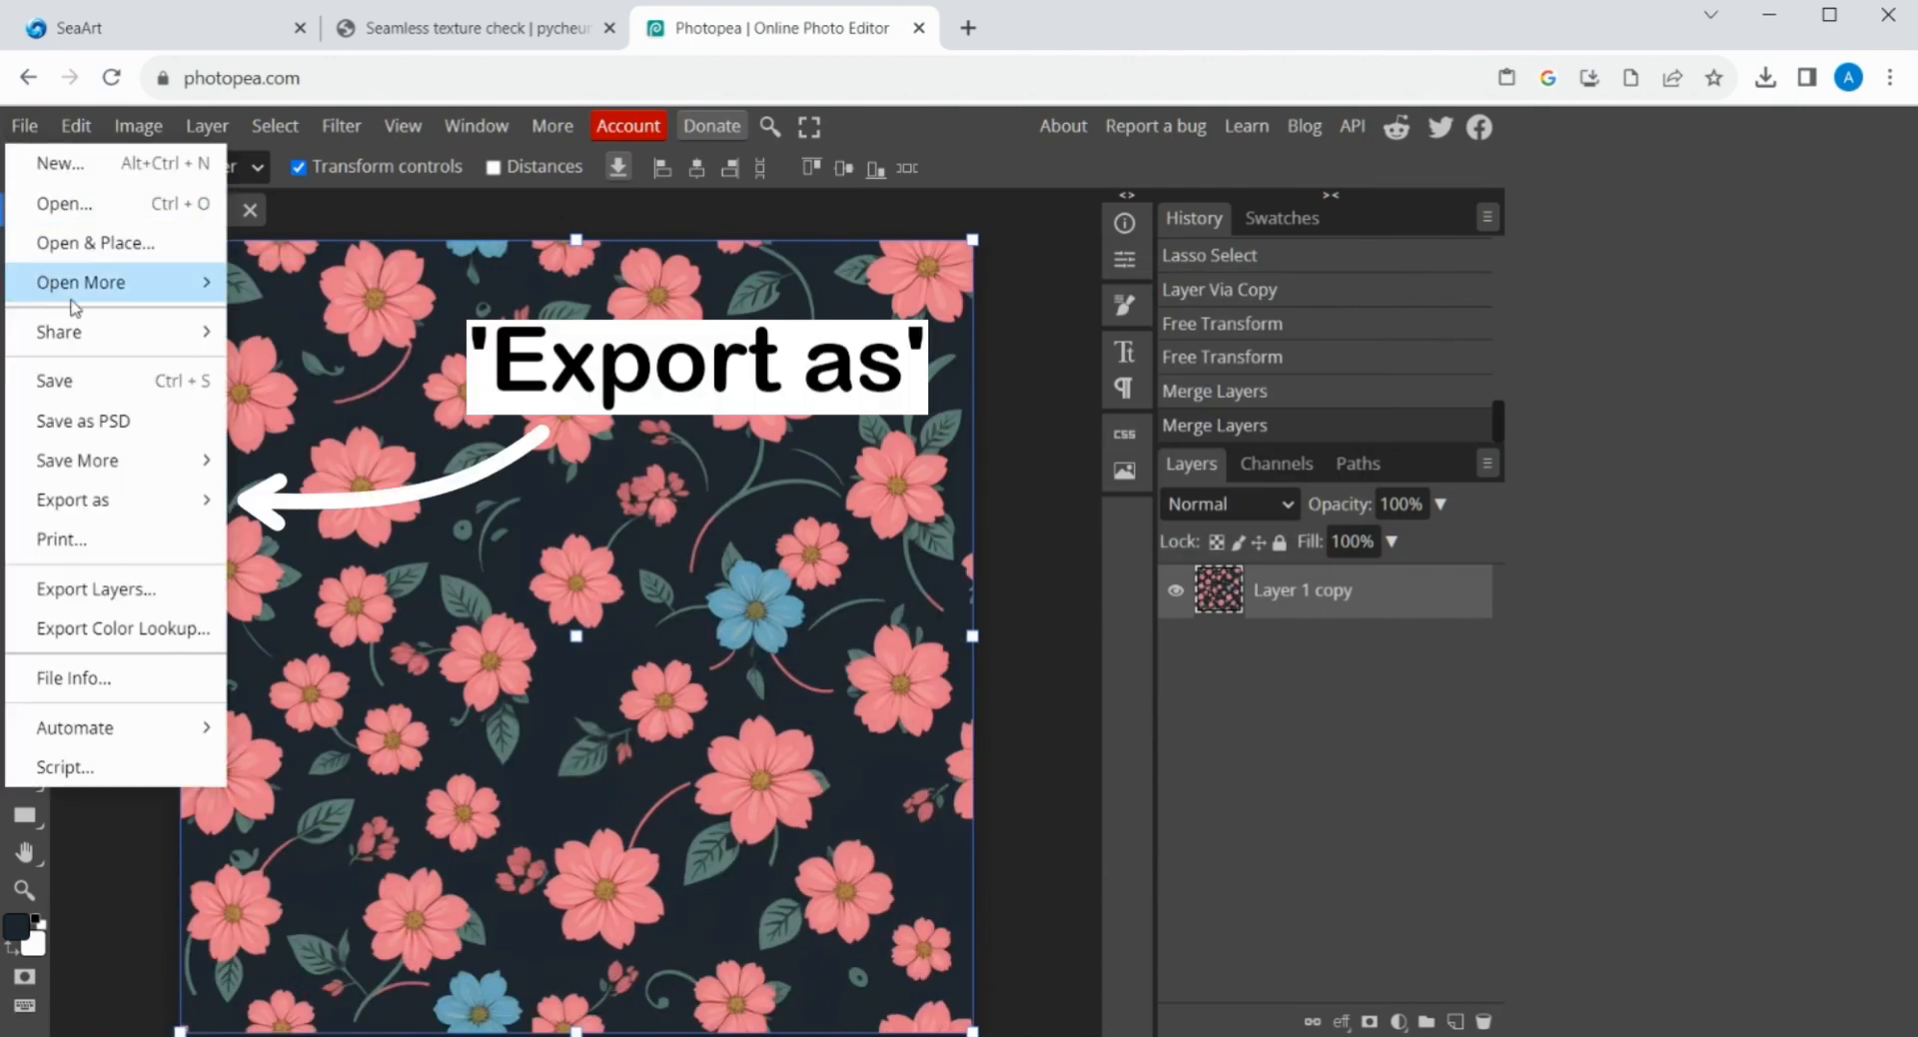
mouse_move(124, 501)
left_click(270, 540)
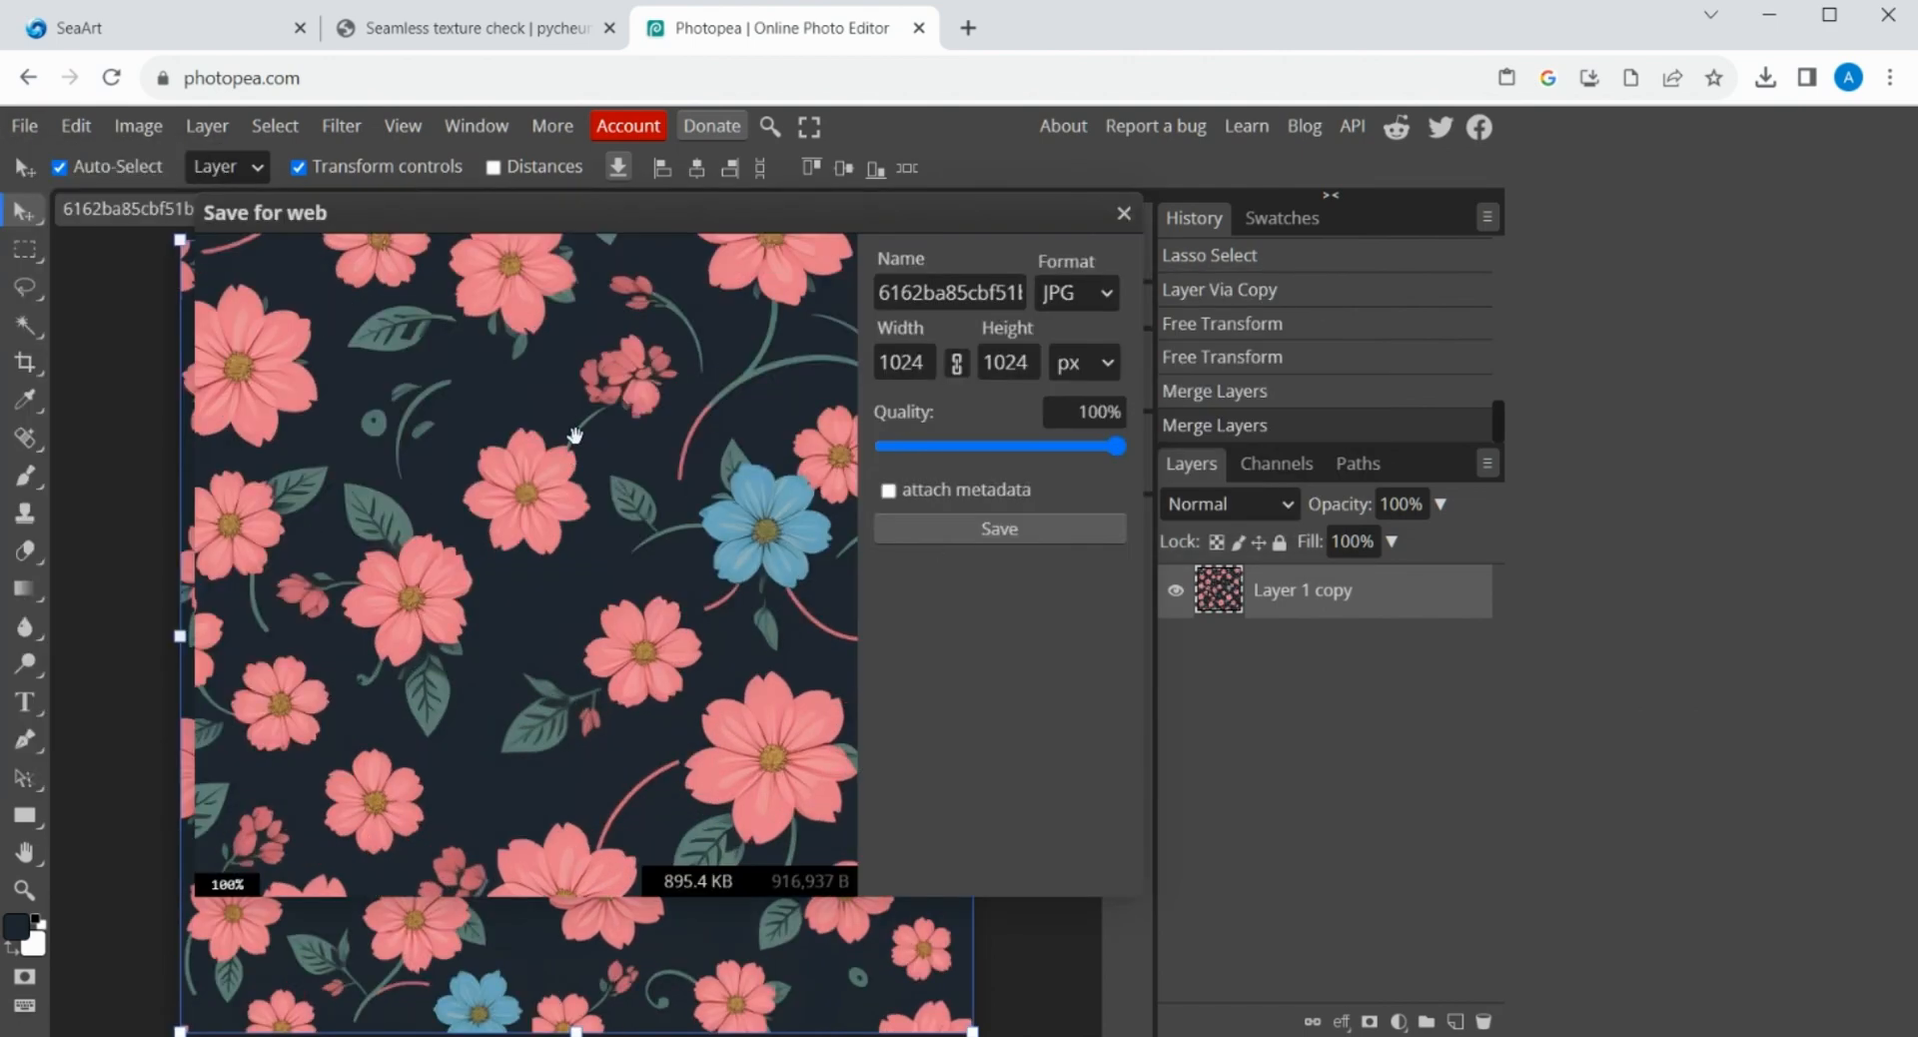
left_click(1011, 526)
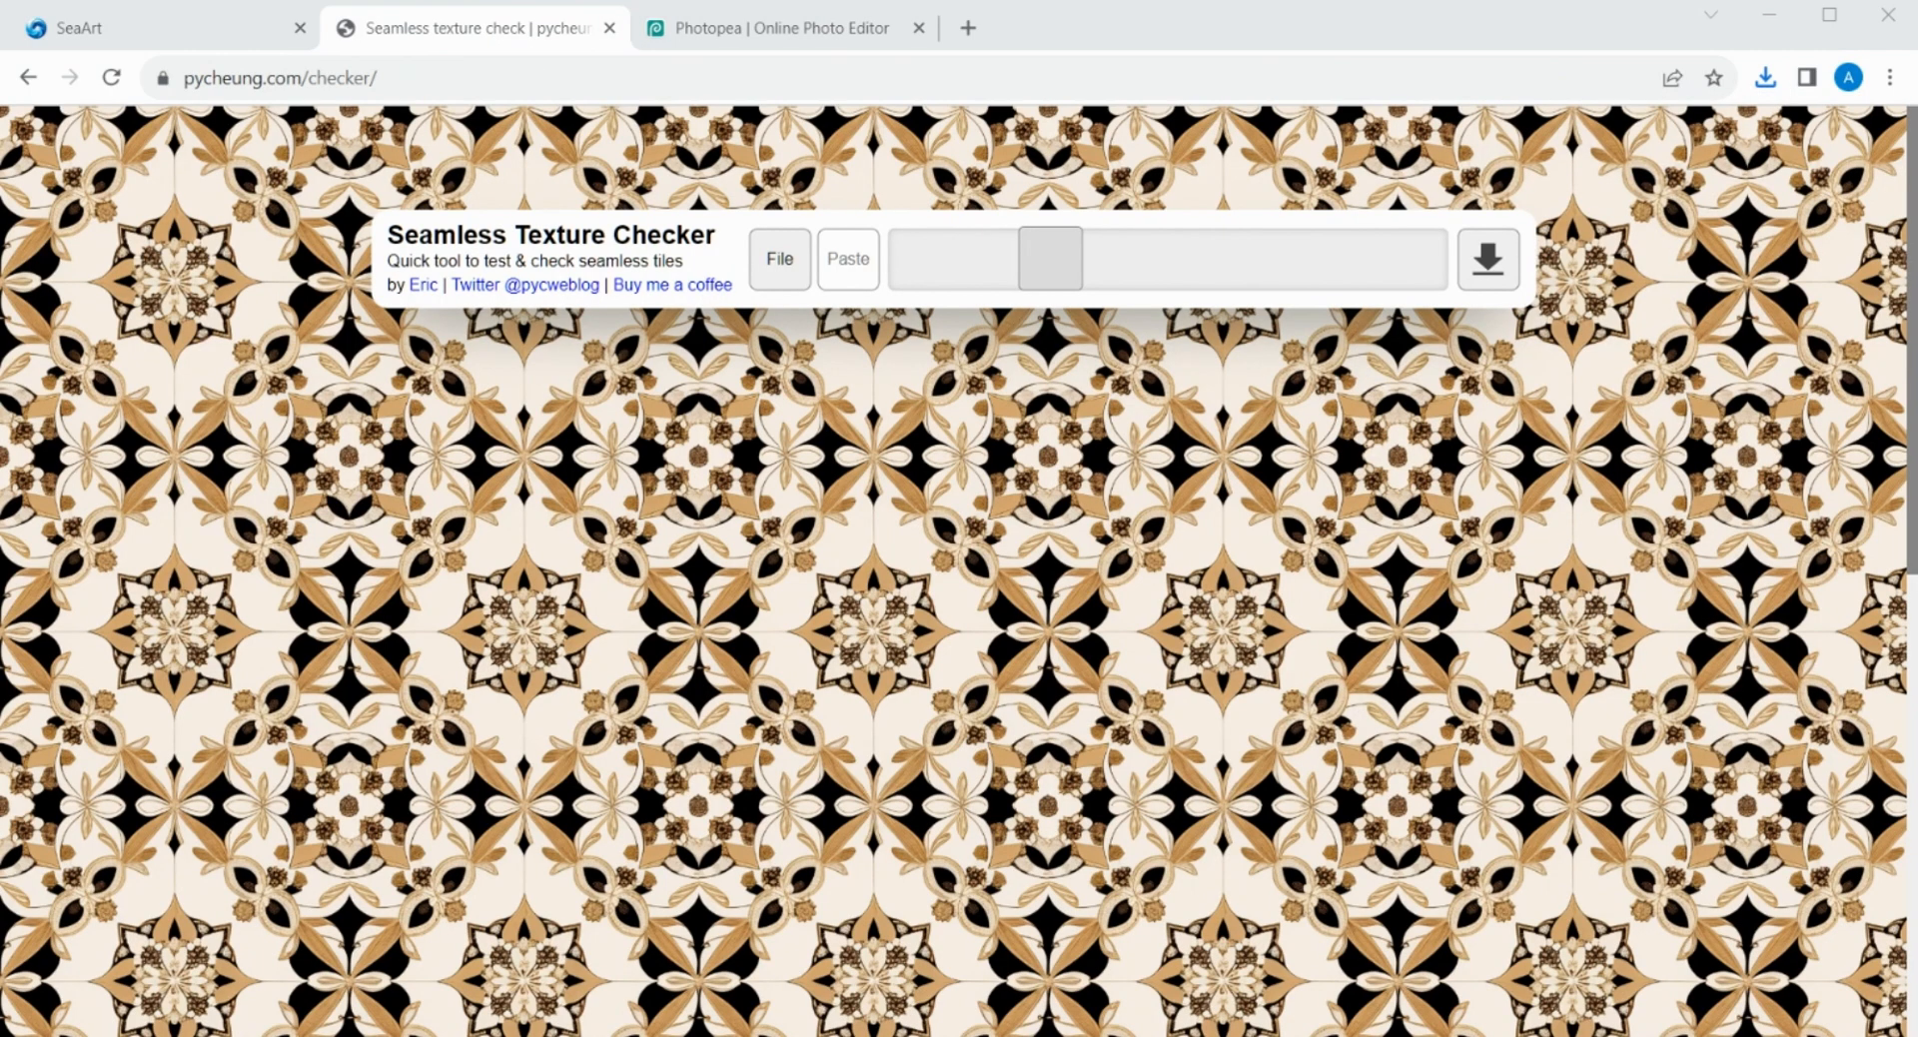
double_click(740, 536)
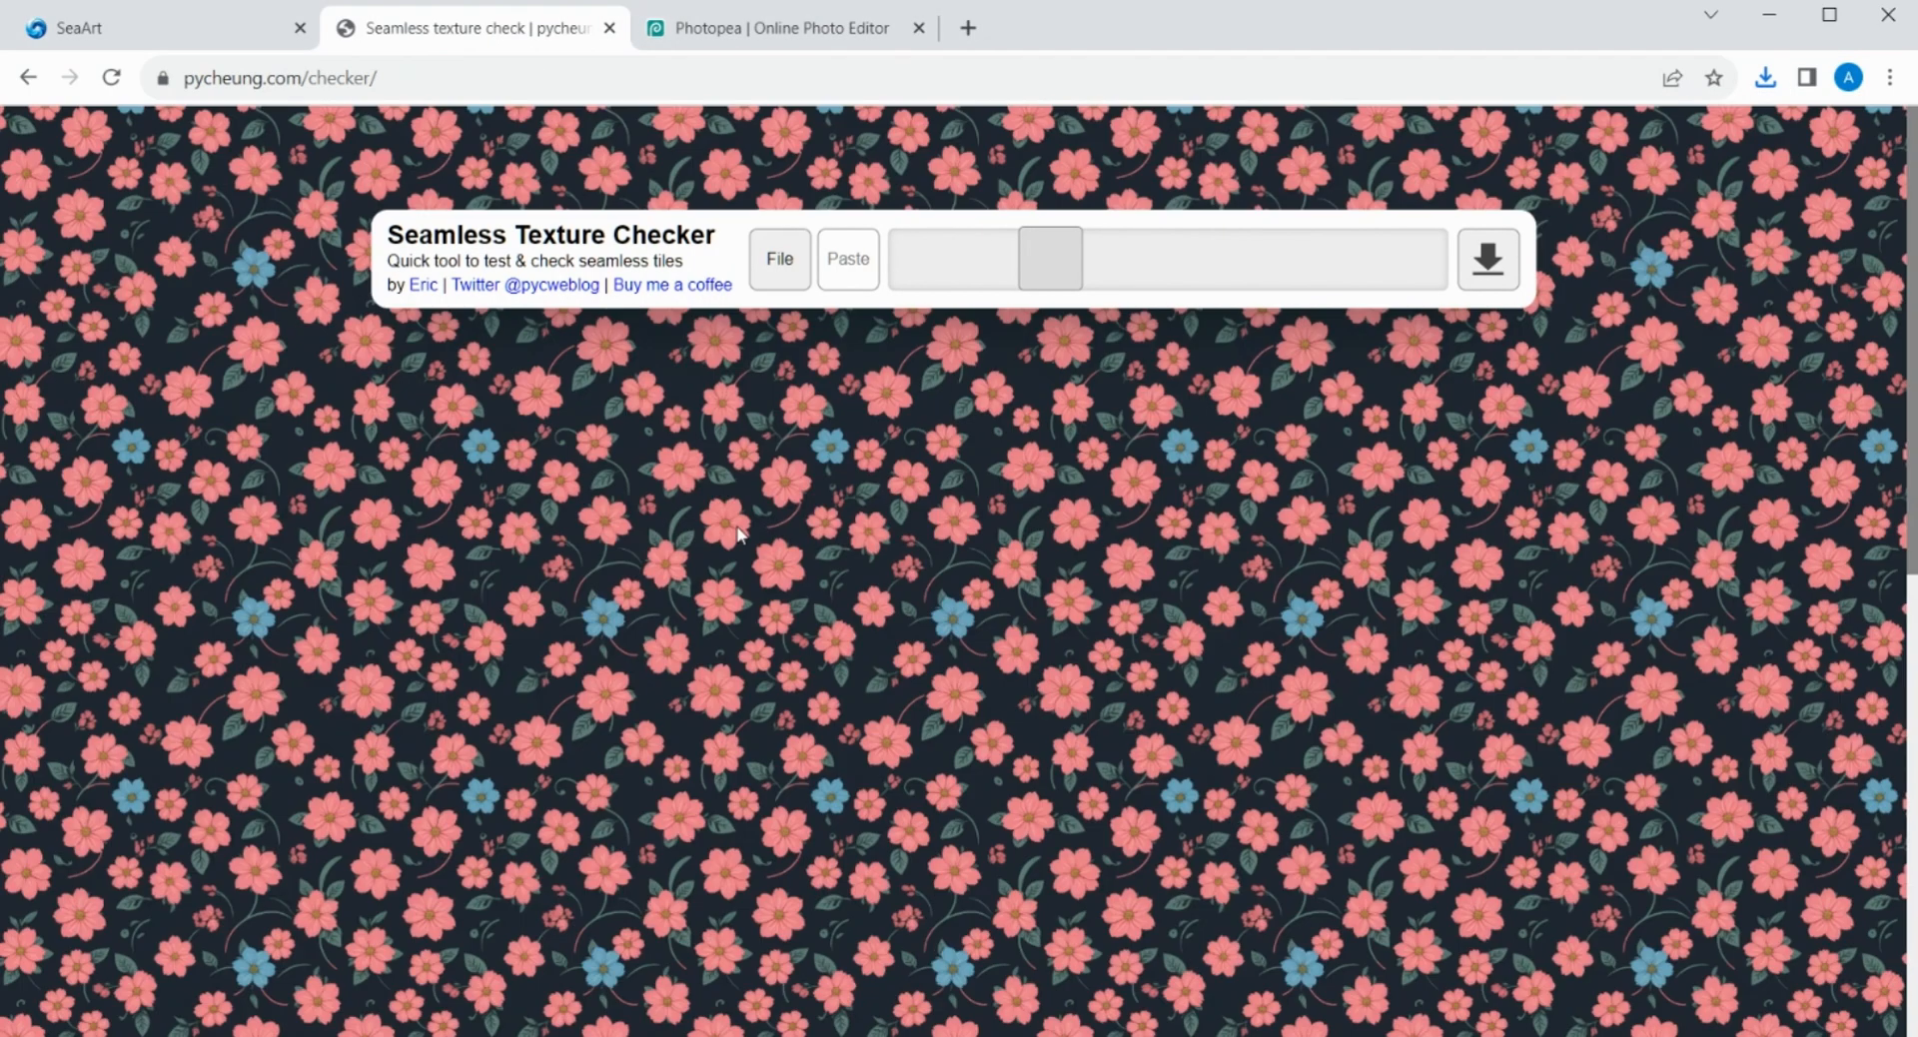